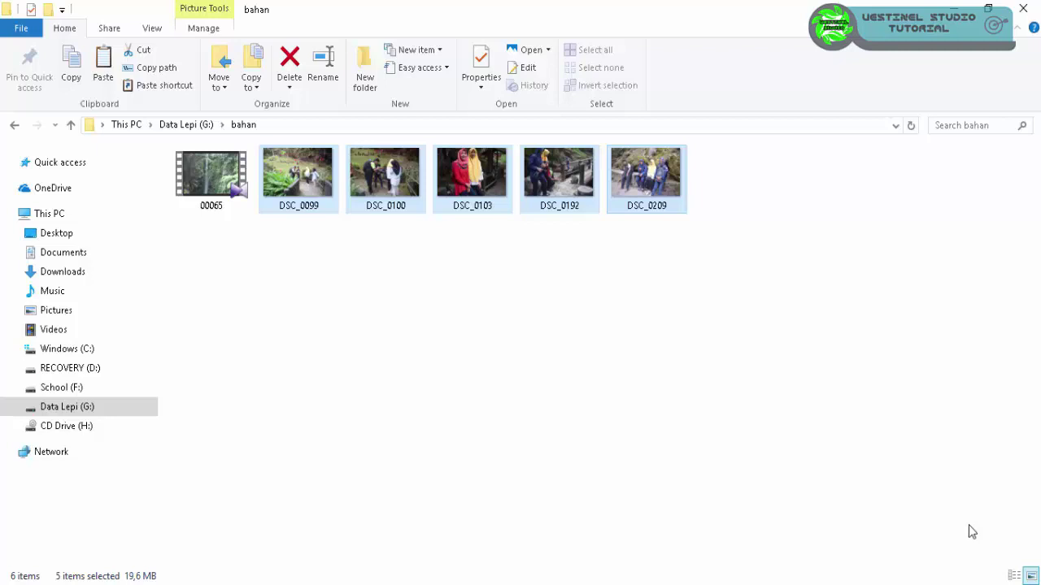
- Select only the 00065 video file in the bahan folder
{"action": "left_click", "coordinate": [187, 167]}
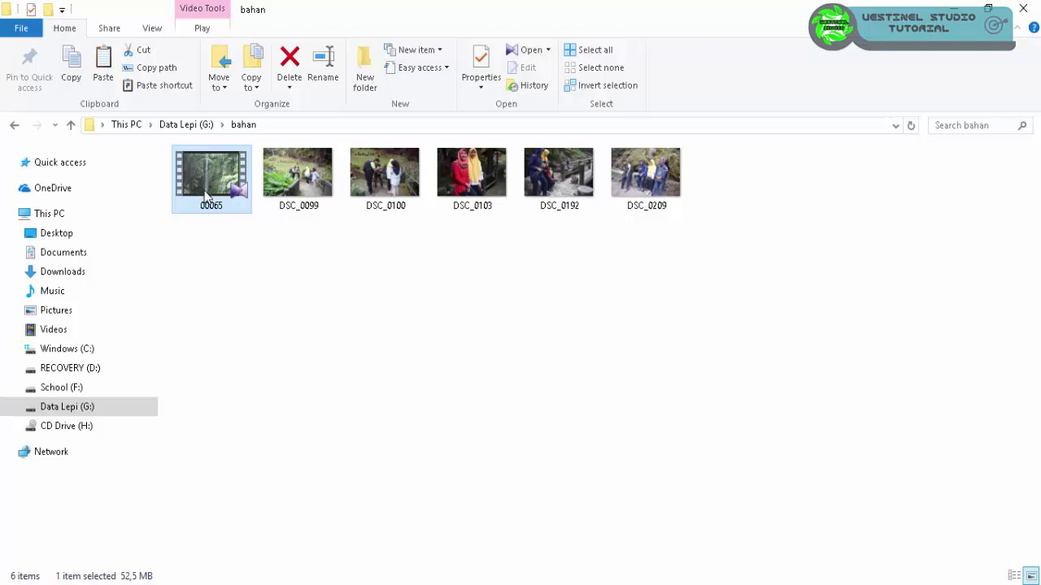
- Scroll the Start menu app list to T and expand the Total Video Converter group
{"action": "key", "text": "super"}
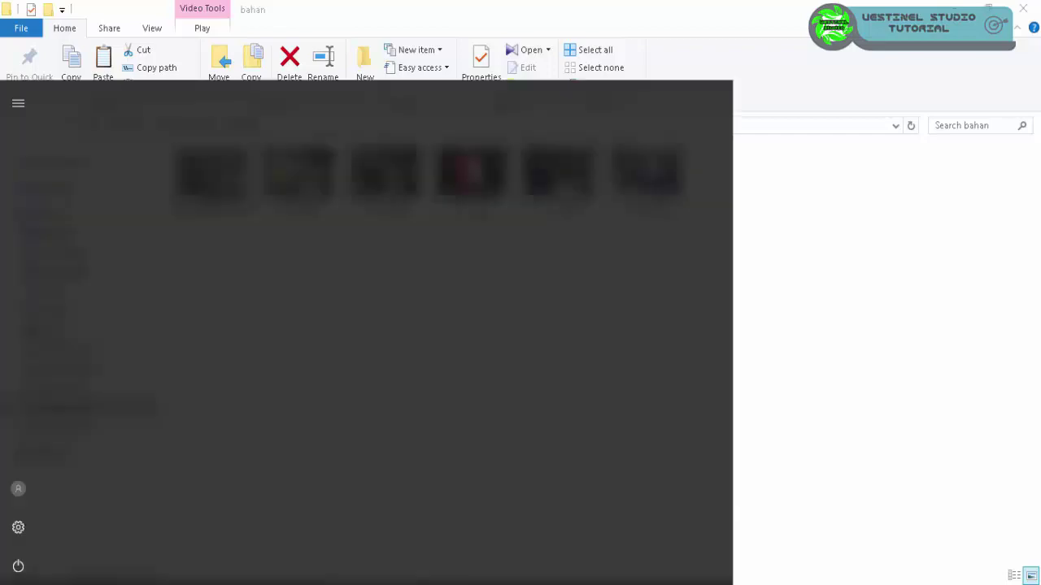
{"action": "scroll", "coordinate": [205, 411], "scroll_direction": "down", "scroll_amount": 1}
{"action": "scroll", "coordinate": [205, 412], "scroll_direction": "down", "scroll_amount": 5}
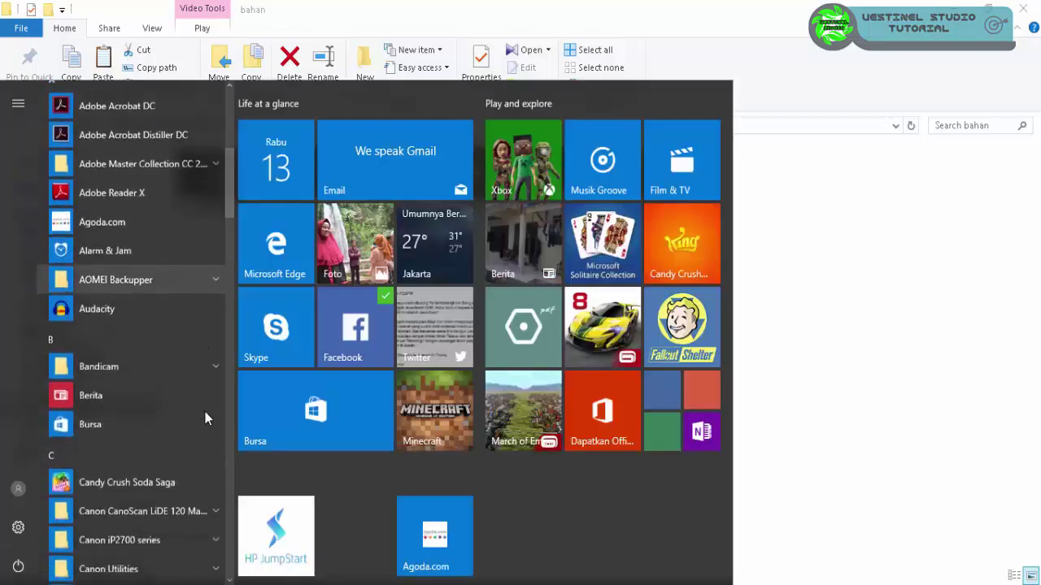
{"action": "scroll", "coordinate": [205, 411], "scroll_direction": "down", "scroll_amount": 2}
{"action": "scroll", "coordinate": [205, 414], "scroll_direction": "down", "scroll_amount": 1}
{"action": "scroll", "coordinate": [205, 410], "scroll_direction": "down", "scroll_amount": 5}
{"action": "scroll", "coordinate": [205, 411], "scroll_direction": "down", "scroll_amount": 3}
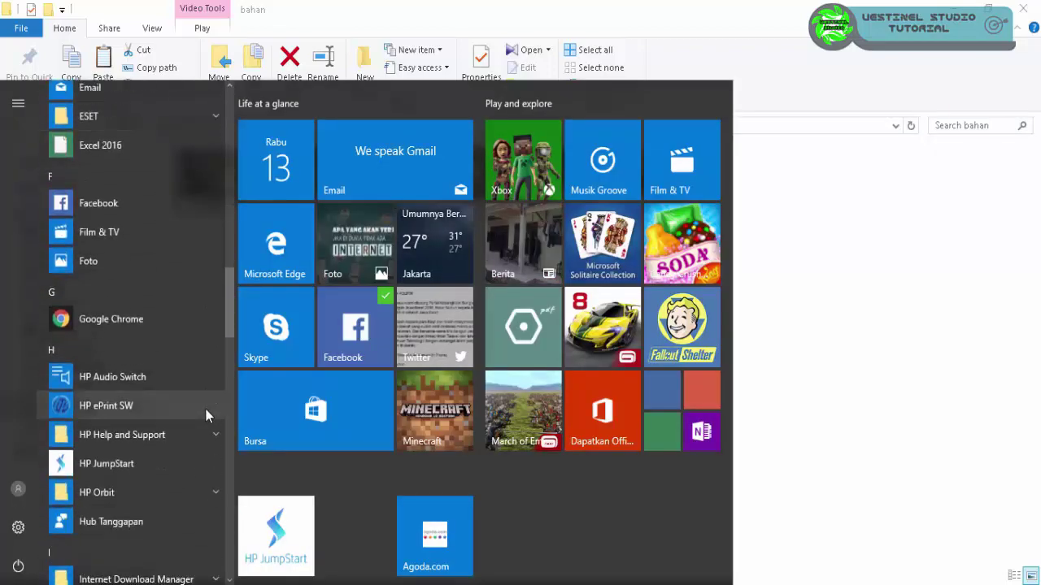
{"action": "scroll", "coordinate": [205, 417], "scroll_direction": "down", "scroll_amount": 3}
{"action": "scroll", "coordinate": [206, 414], "scroll_direction": "down", "scroll_amount": 2}
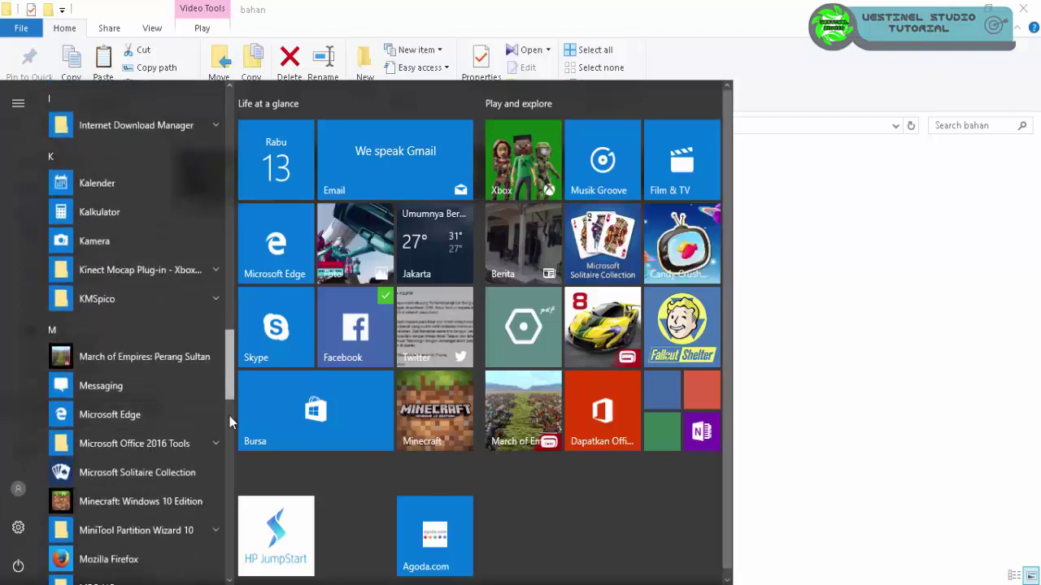
{"action": "left_click_drag", "start_coordinate": [230, 414], "coordinate": [226, 484]}
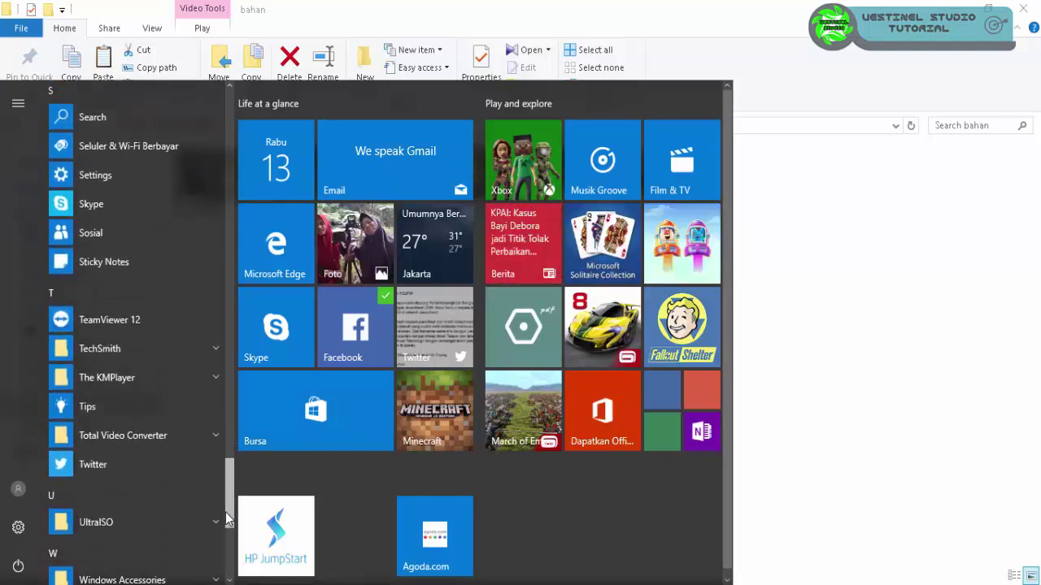
{"action": "left_click", "coordinate": [147, 433]}
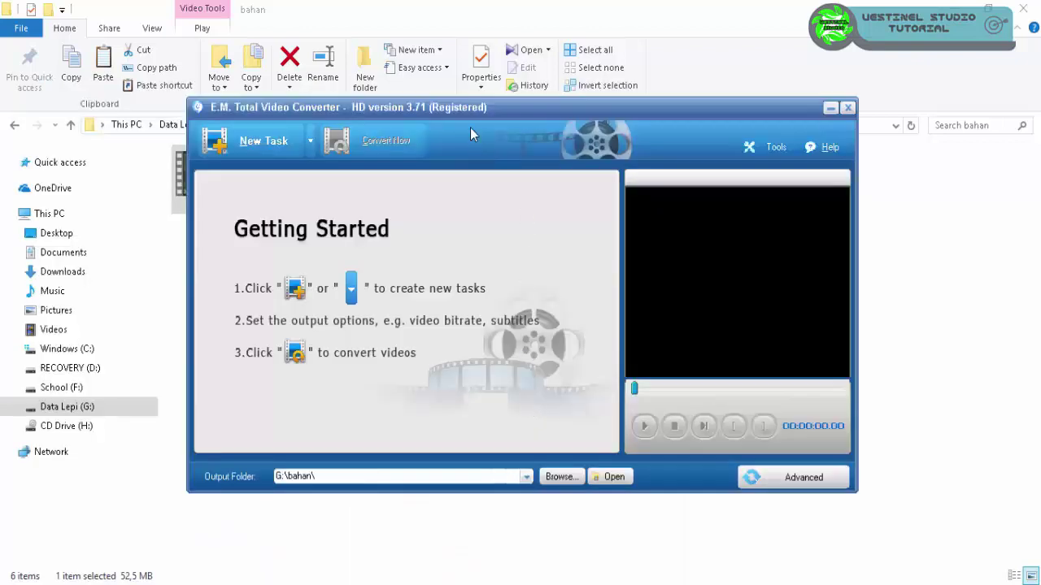
- Add the 00065 video to the converter with MP4 AVC H264 as output format
{"action": "left_click_drag", "start_coordinate": [477, 112], "coordinate": [637, 123]}
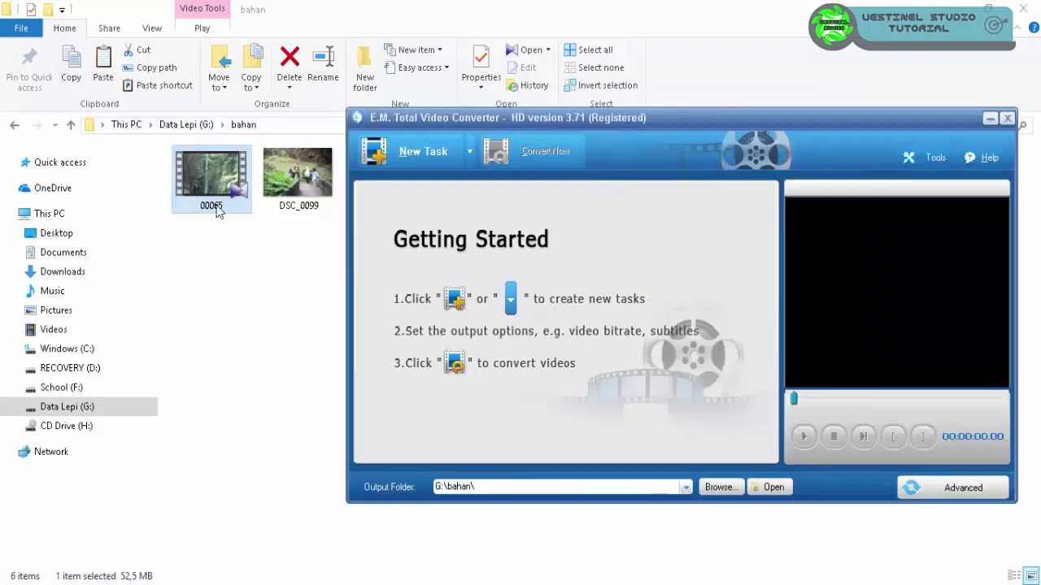
{"action": "left_click_drag", "start_coordinate": [216, 209], "coordinate": [599, 298]}
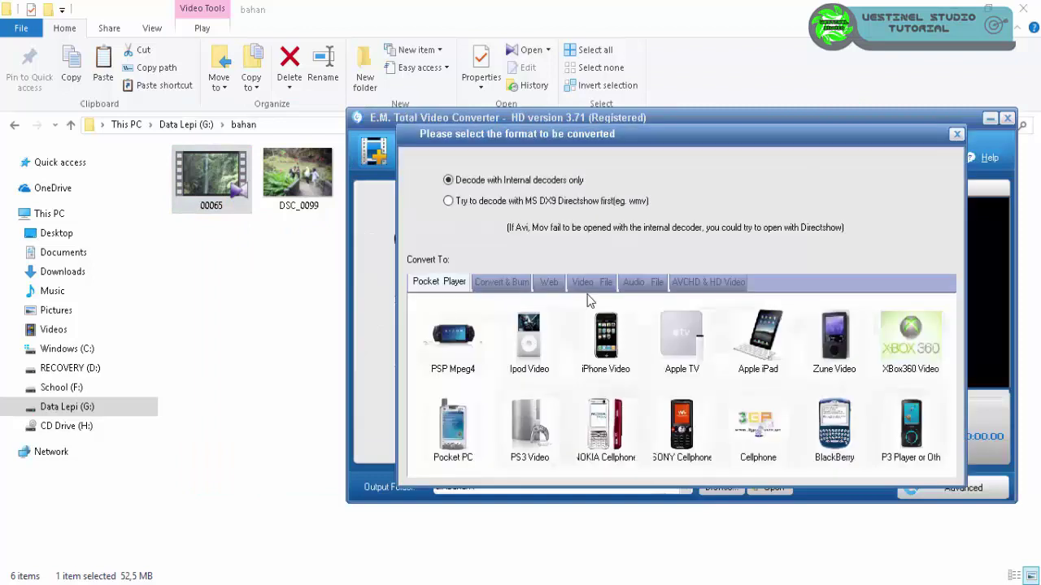
{"action": "left_click", "coordinate": [590, 282]}
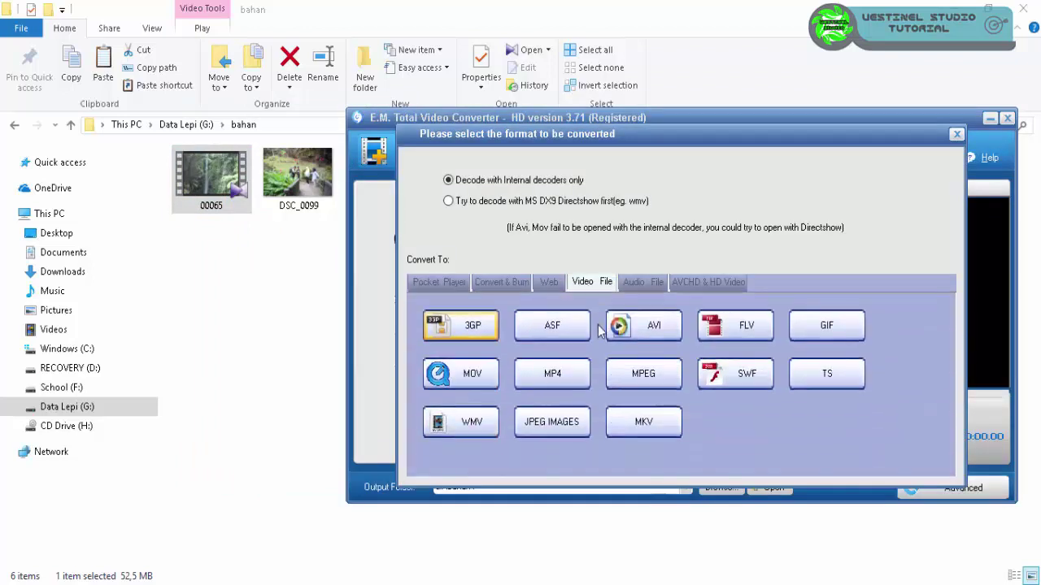
{"action": "left_click", "coordinate": [555, 375]}
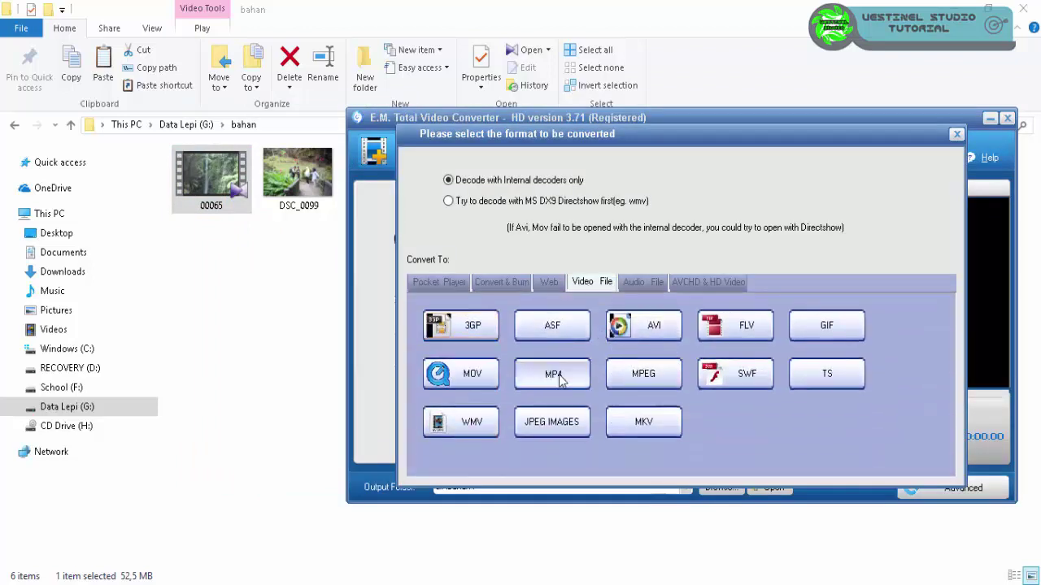
{"action": "left_click", "coordinate": [572, 417]}
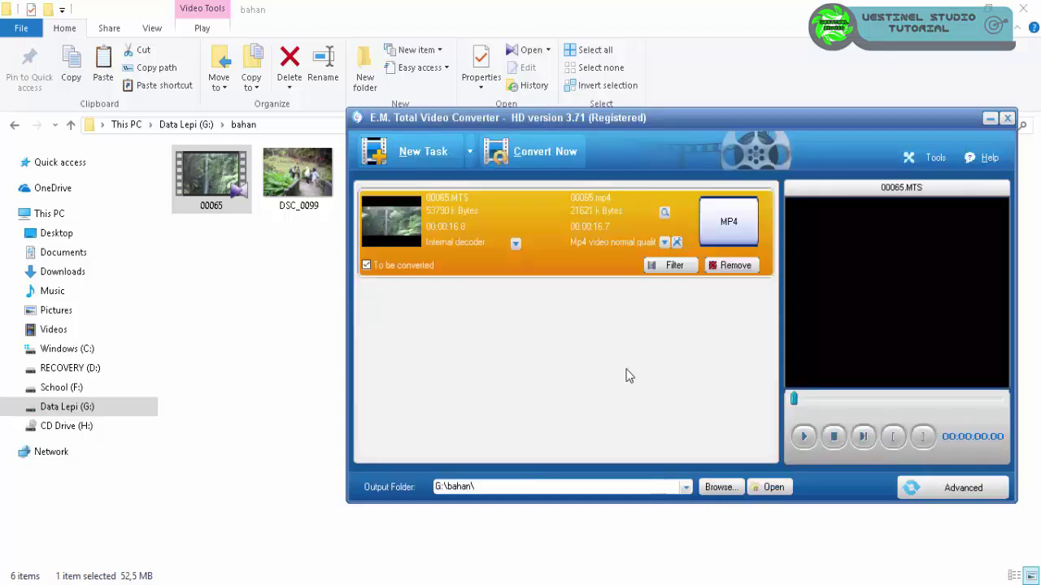
- Set the Mp4 video high quality preset and start the conversion
{"action": "left_click", "coordinate": [664, 243]}
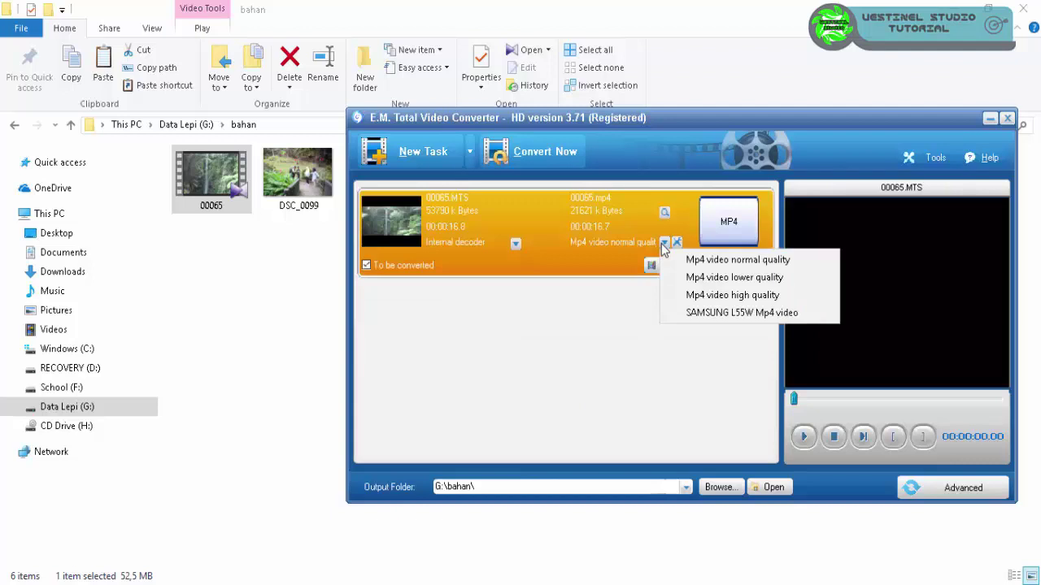
{"action": "left_click", "coordinate": [691, 295]}
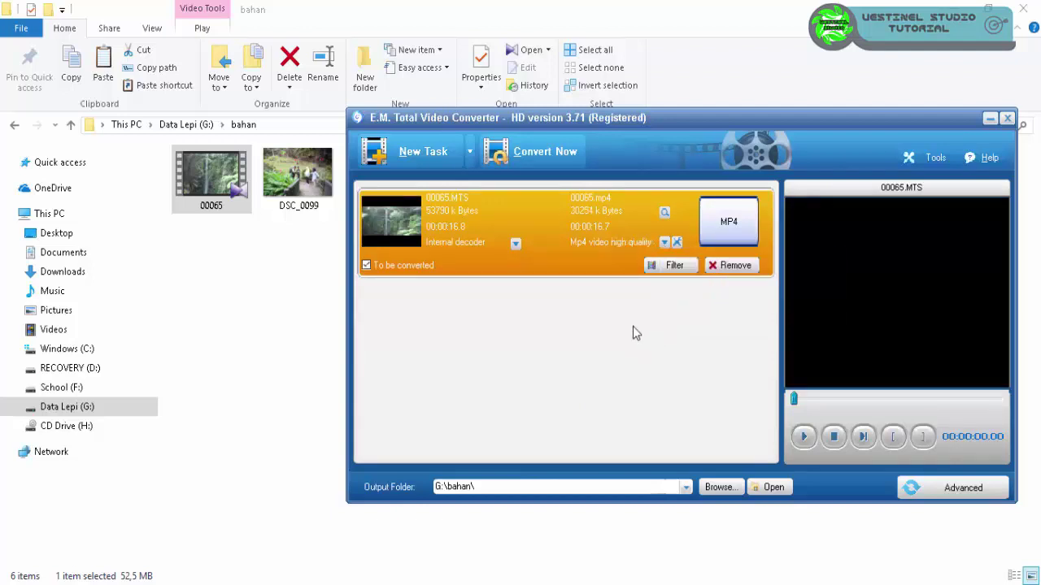
{"action": "left_click", "coordinate": [536, 155]}
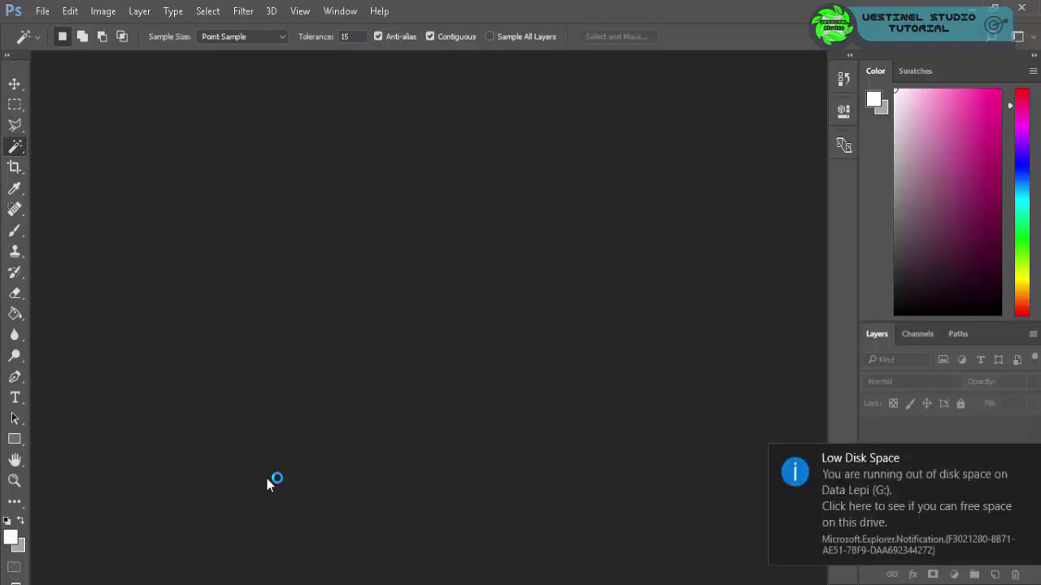
- Show the Timeline panel from the Window menu and bring up File Explorer
{"action": "left_click", "coordinate": [338, 13]}
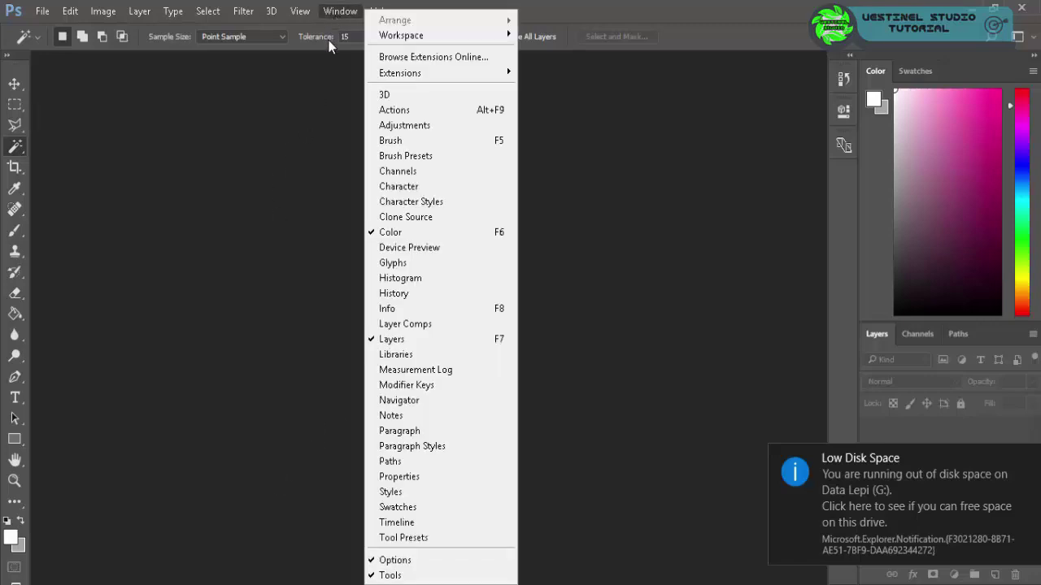
{"action": "left_click", "coordinate": [442, 522]}
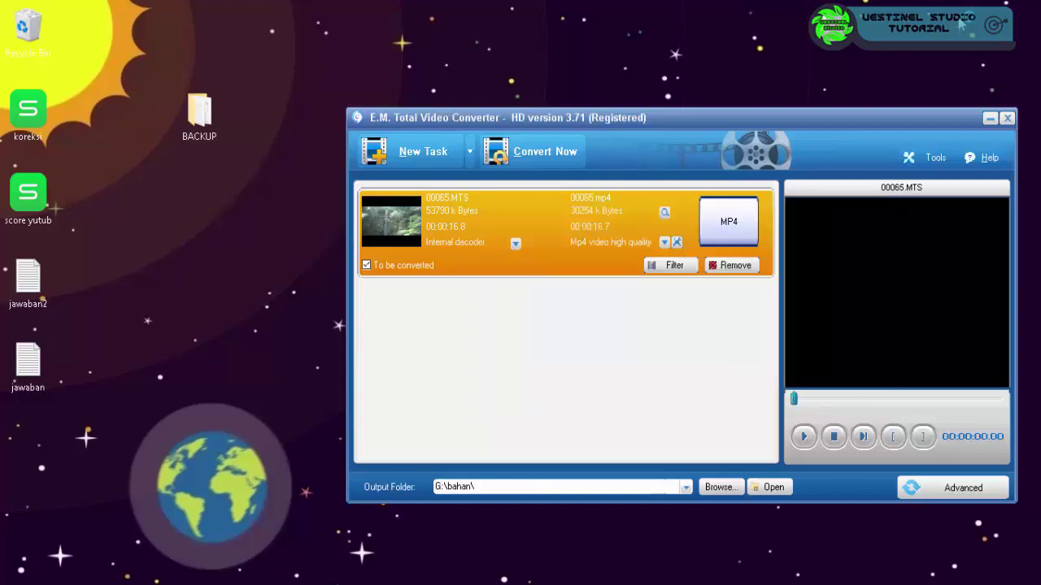
{"action": "left_click", "coordinate": [233, 582]}
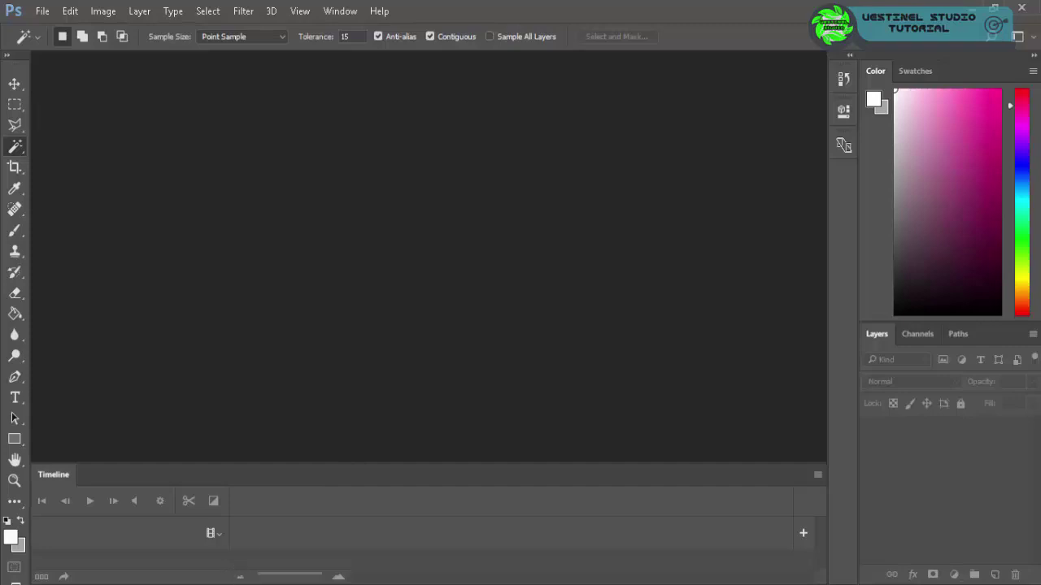
{"action": "mouse_move", "coordinate": [234, 582]}
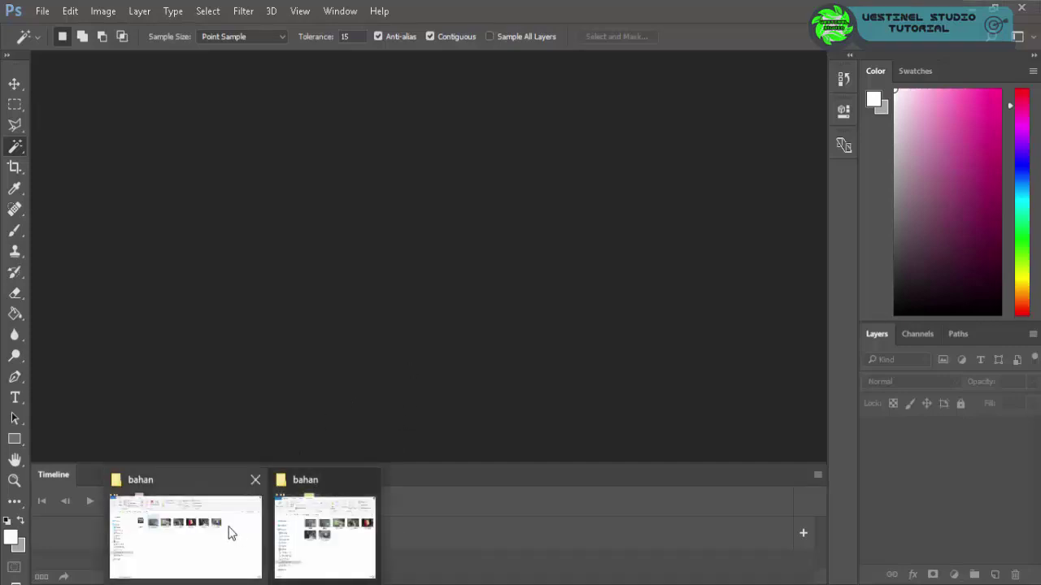
- Select photos DSC_0099 through DSC_0209 in the bahan folder and drop them into Photoshop
{"action": "left_click", "coordinate": [227, 530]}
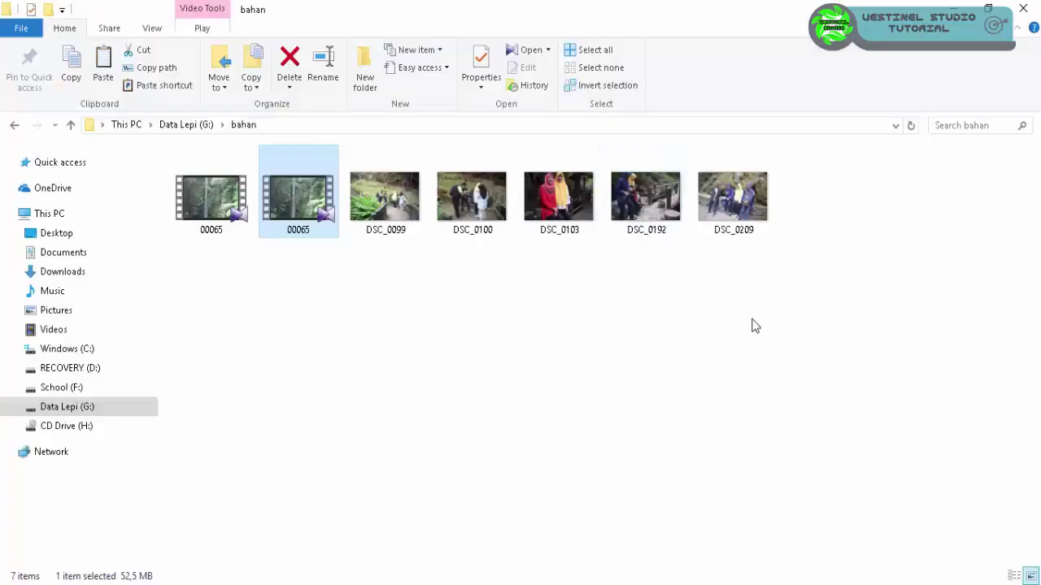
{"action": "left_click_drag", "start_coordinate": [754, 325], "coordinate": [383, 178]}
{"action": "double_click", "coordinate": [506, 7]}
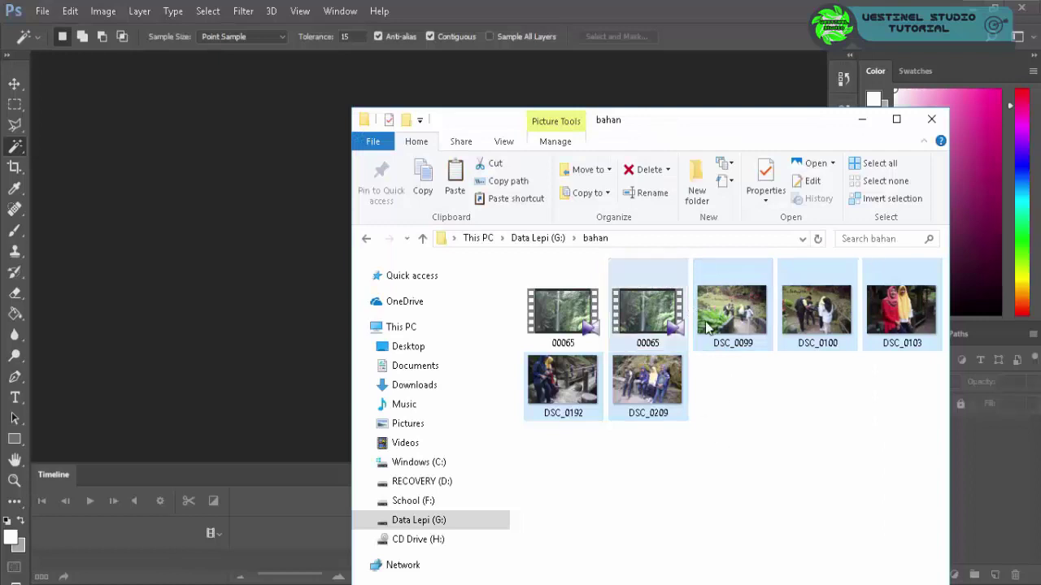
{"action": "left_click_drag", "start_coordinate": [706, 325], "coordinate": [260, 99]}
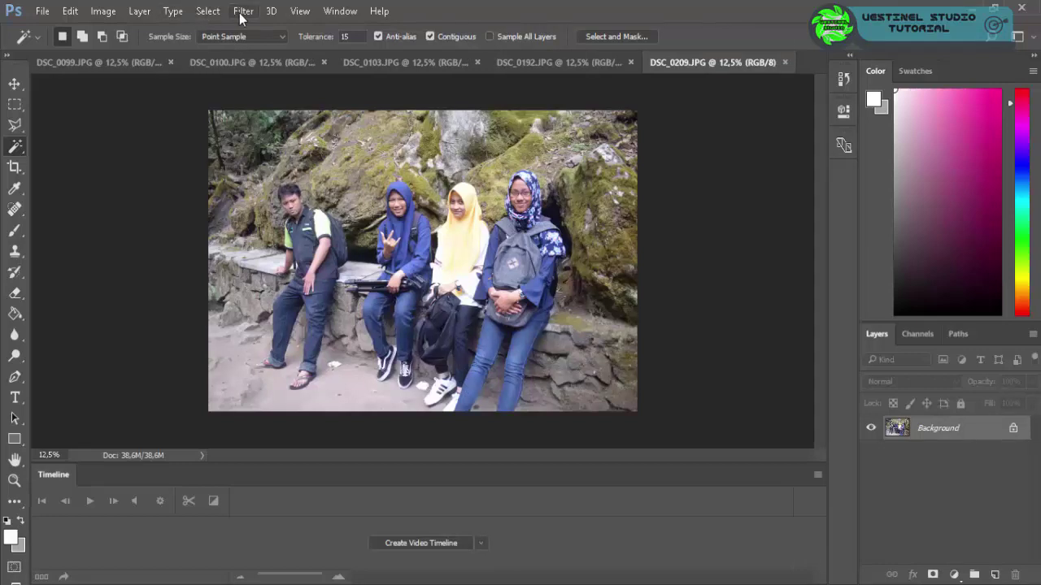
- Apply a Curves adjustment to DSC_0209, darkening shadows and adjusting highlights
{"action": "left_click", "coordinate": [108, 15]}
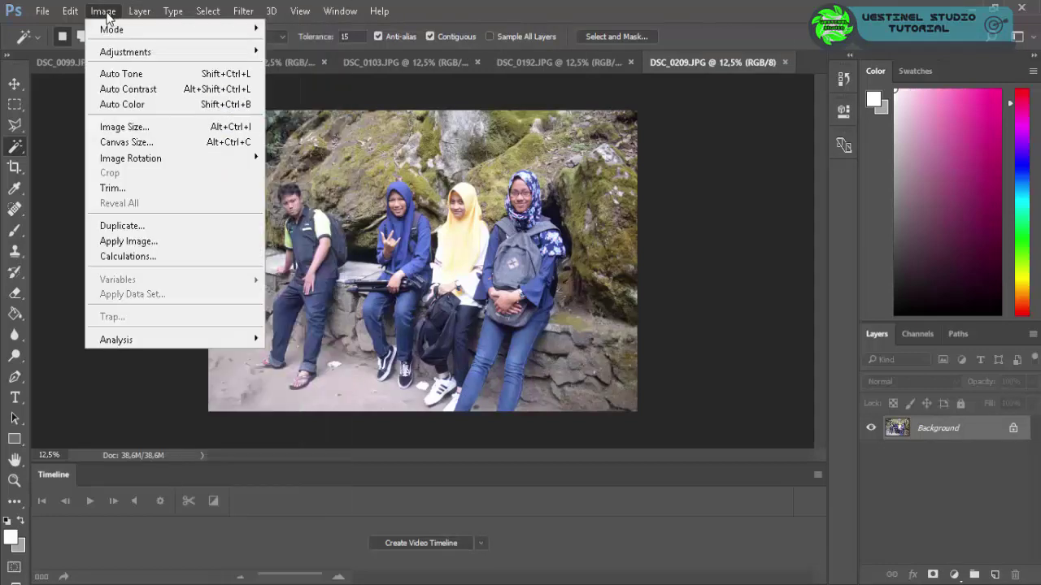
{"action": "mouse_move", "coordinate": [125, 52]}
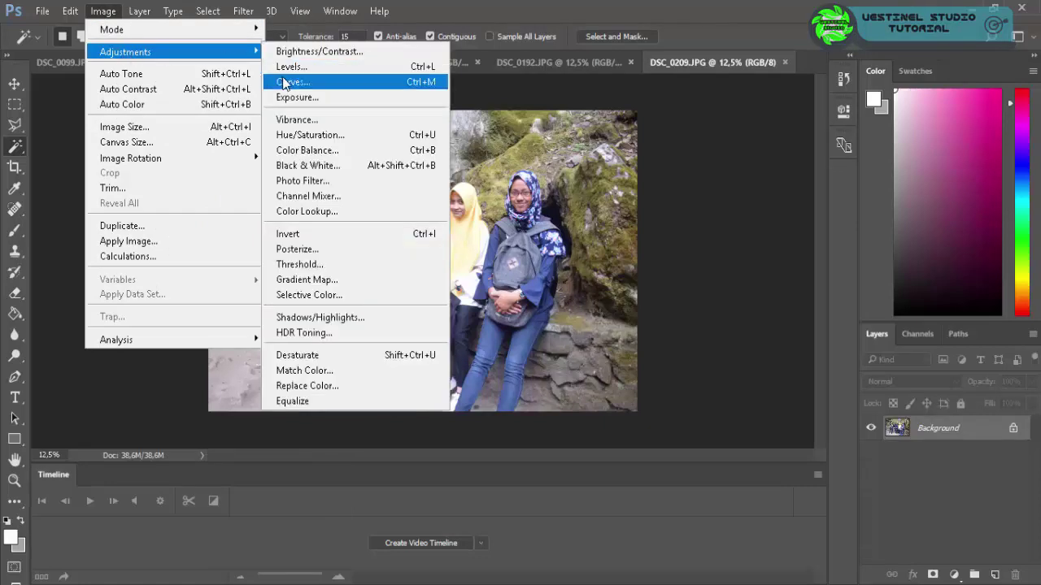
{"action": "left_click", "coordinate": [284, 83]}
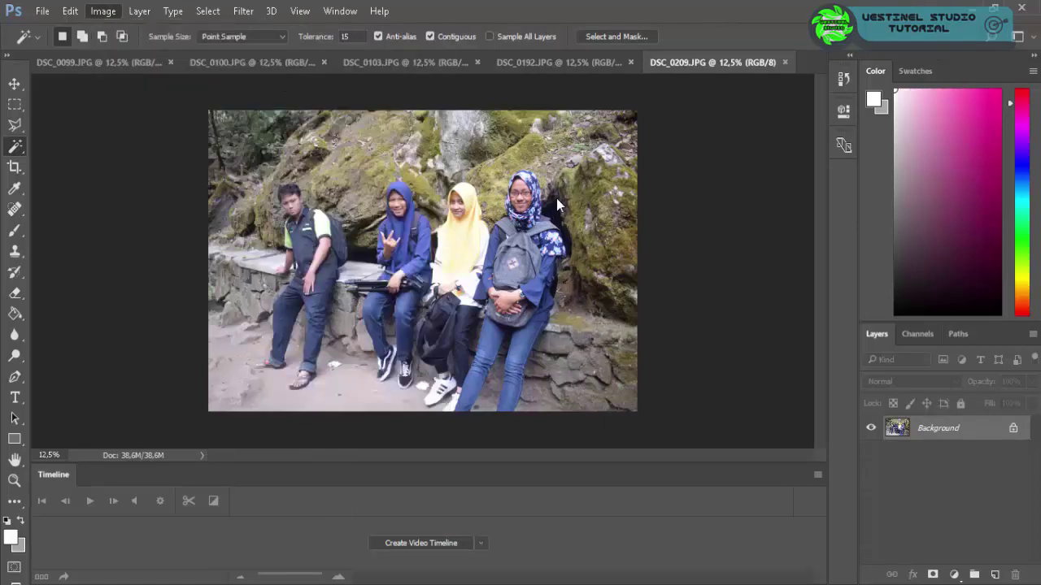
{"action": "left_click_drag", "start_coordinate": [639, 146], "coordinate": [774, 140]}
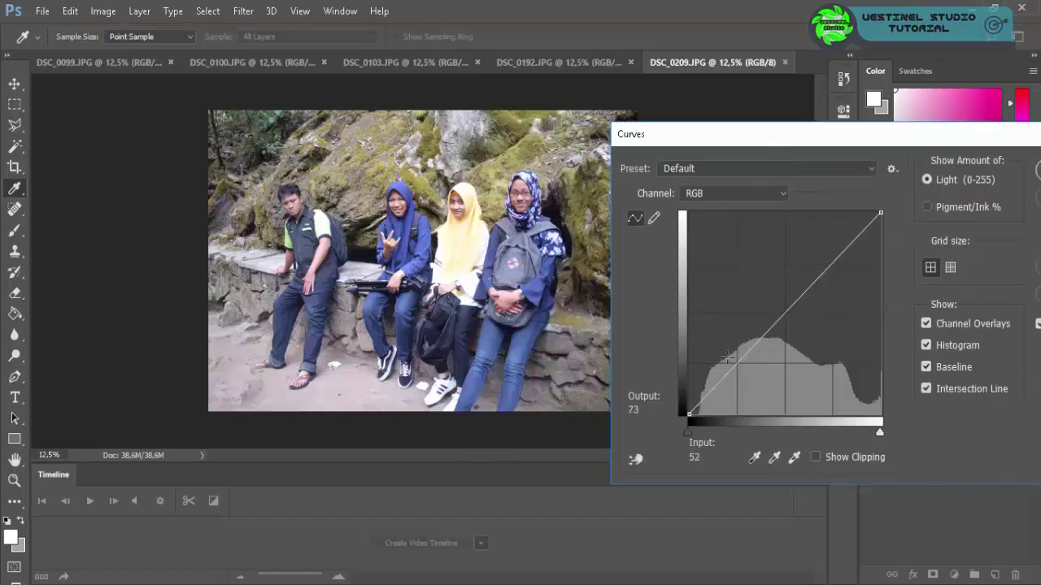
{"action": "left_click_drag", "start_coordinate": [737, 363], "coordinate": [740, 372]}
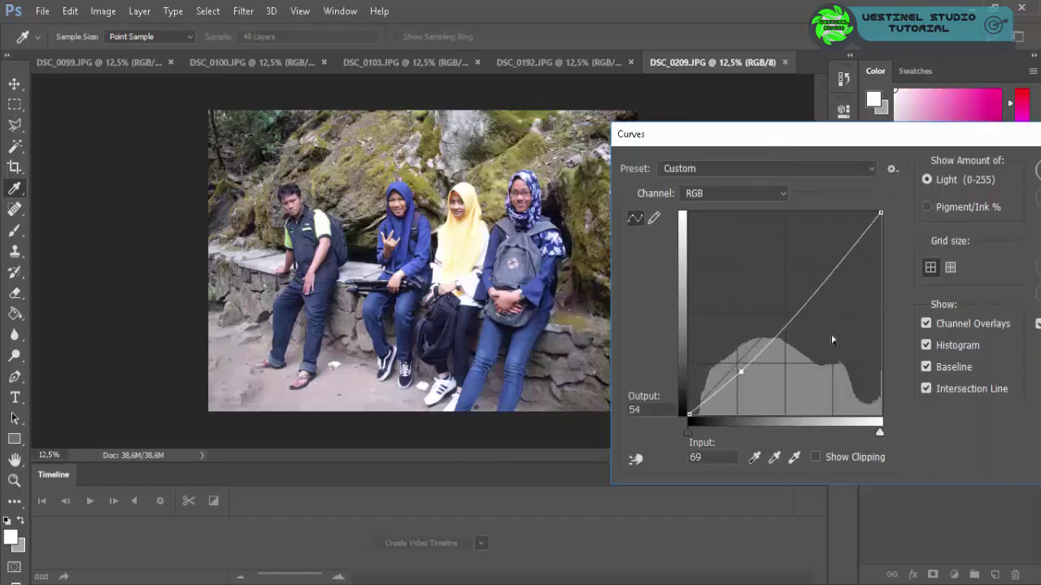
{"action": "left_click_drag", "start_coordinate": [845, 258], "coordinate": [828, 251]}
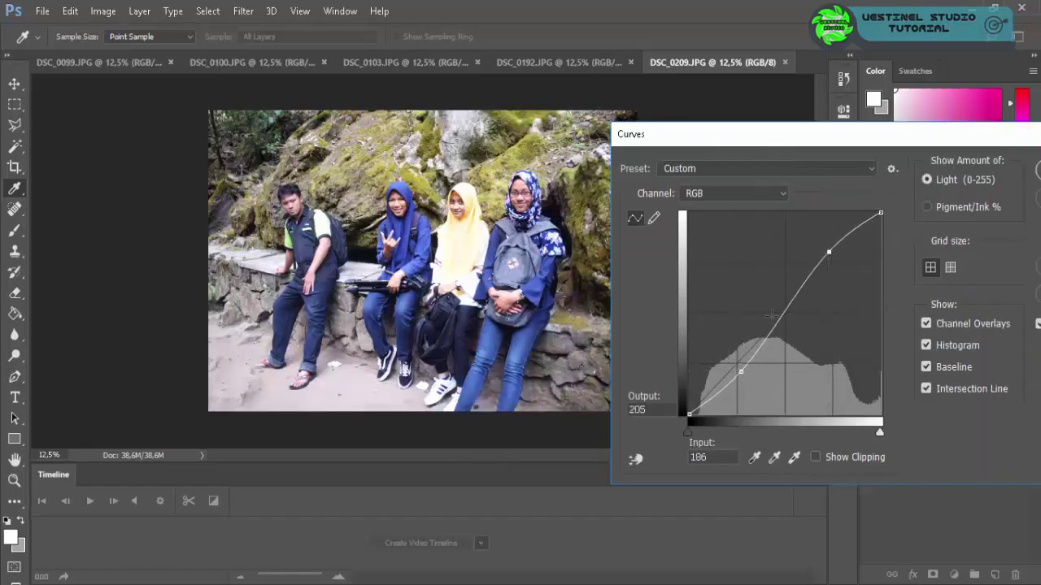
{"action": "left_click_drag", "start_coordinate": [740, 371], "coordinate": [742, 377]}
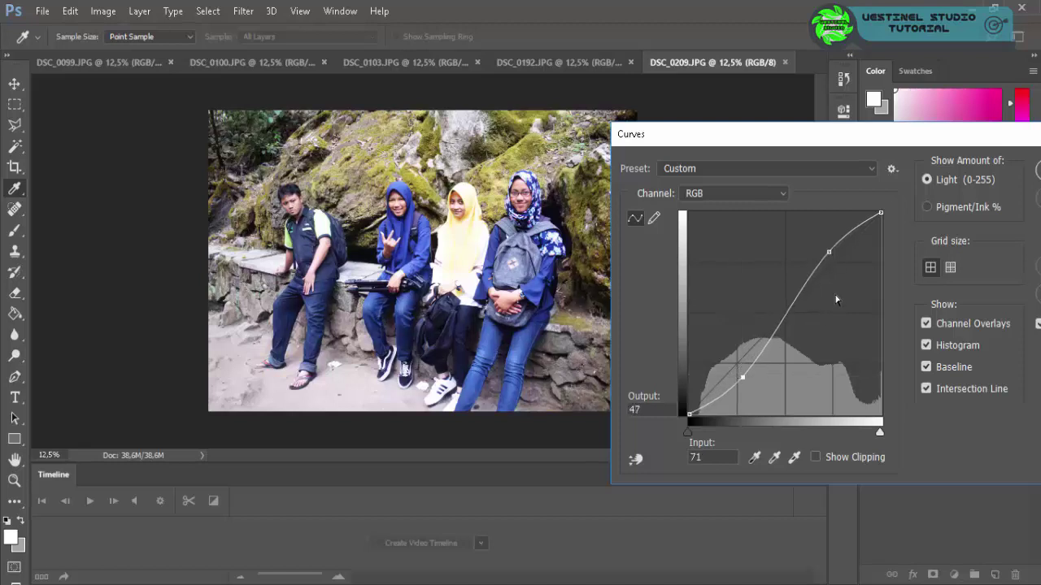
{"action": "left_click_drag", "start_coordinate": [830, 249], "coordinate": [831, 255]}
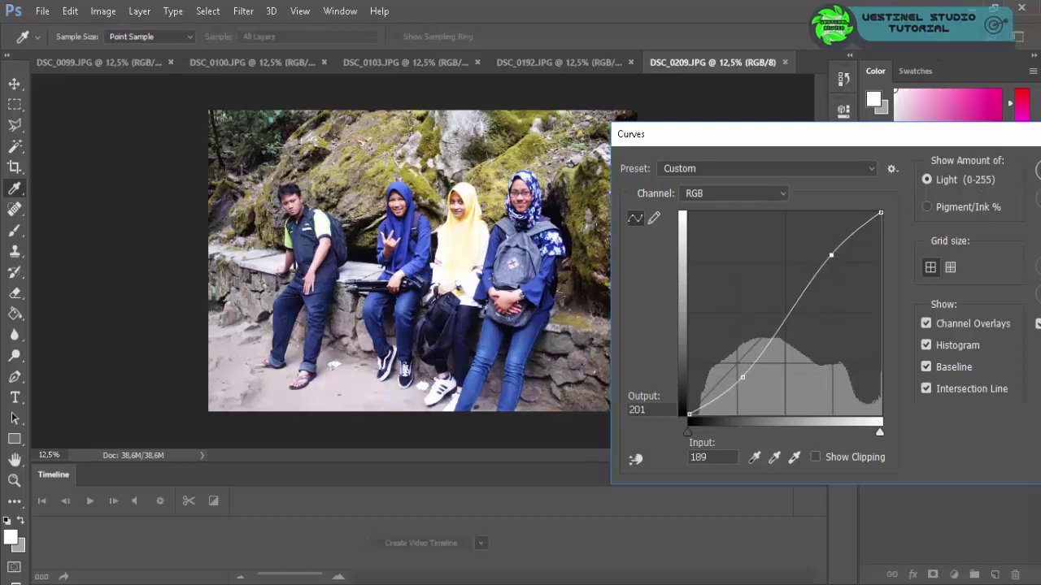
{"action": "key", "text": "Return"}
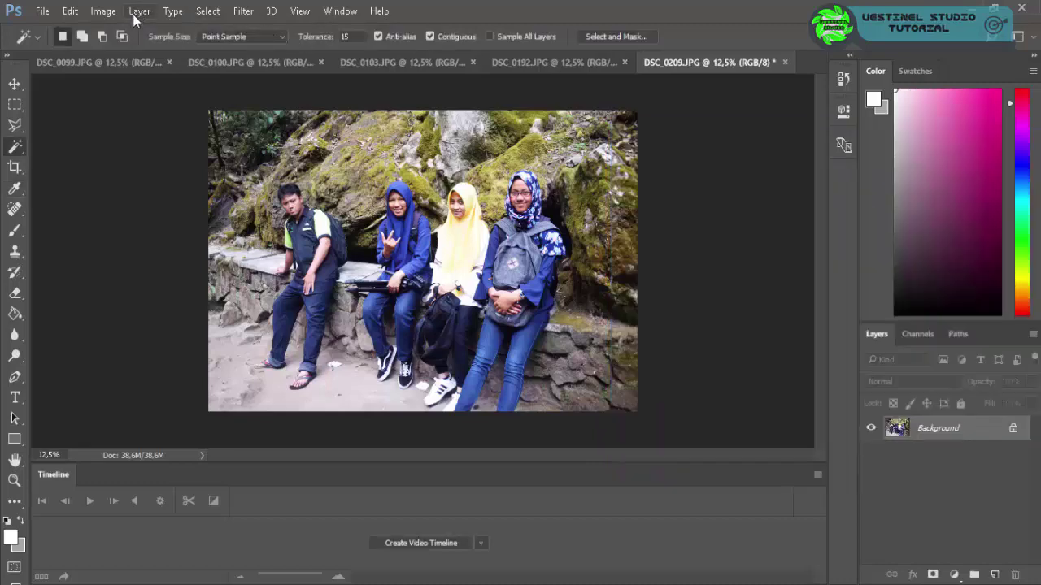
- Apply Brightness/Contrast with brightness -43 and contrast 10
{"action": "left_click", "coordinate": [106, 13]}
{"action": "mouse_move", "coordinate": [125, 52]}
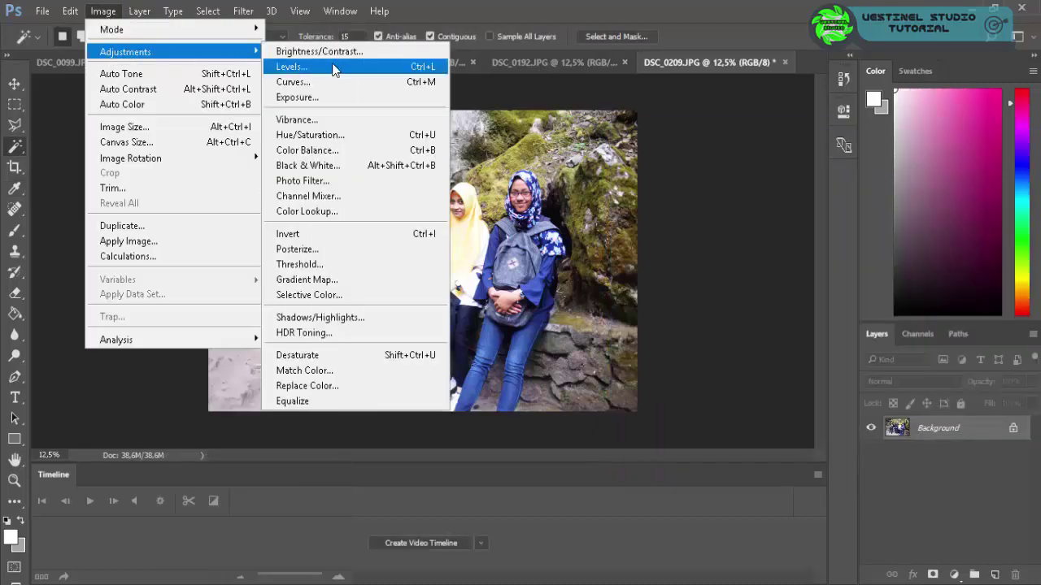
{"action": "left_click", "coordinate": [335, 52]}
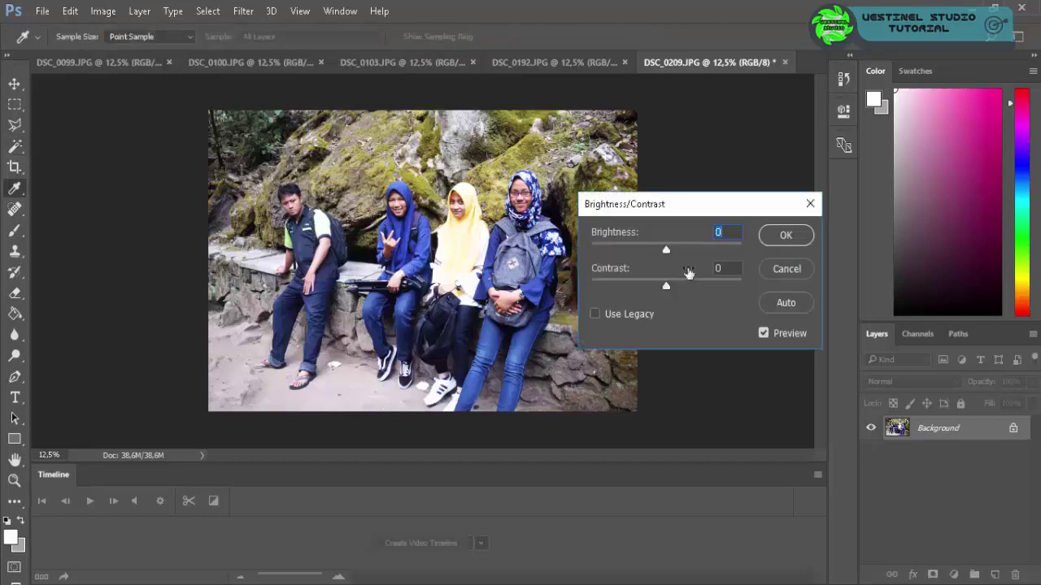
{"action": "left_click_drag", "start_coordinate": [664, 246], "coordinate": [643, 247]}
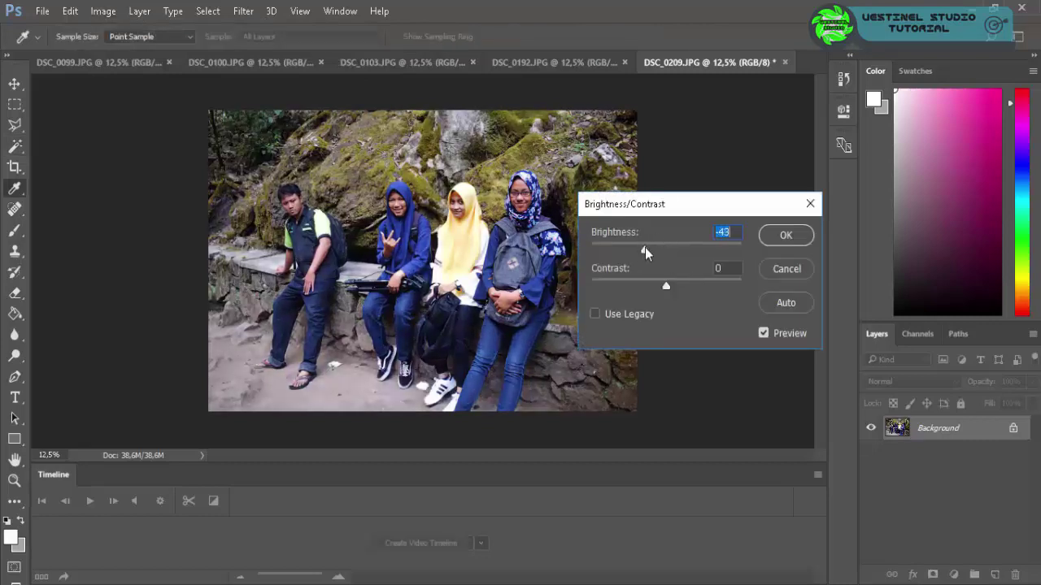
{"action": "left_click_drag", "start_coordinate": [665, 281], "coordinate": [674, 293]}
{"action": "left_click", "coordinate": [785, 235]}
{"action": "key", "text": "w"}
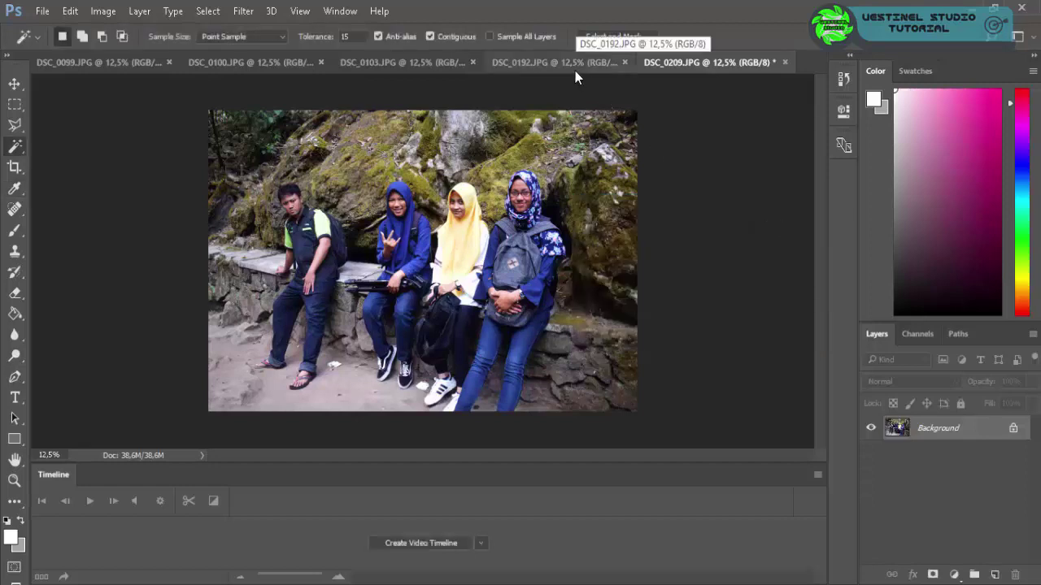
- Duplicate the Background layer, undo it, and add a new empty Layer 1
{"action": "right_click", "coordinate": [942, 436]}
{"action": "left_click", "coordinate": [933, 300]}
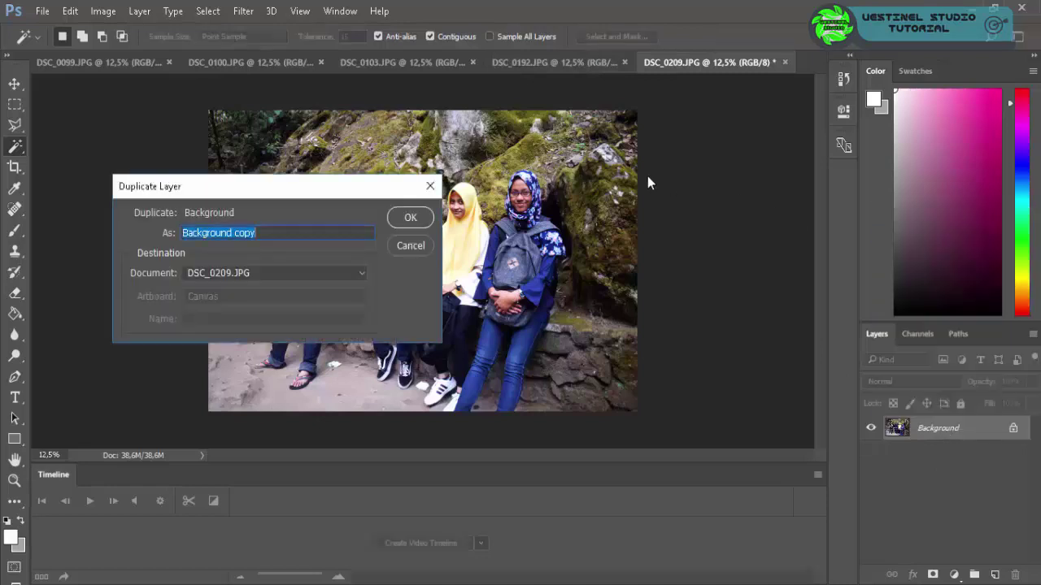
{"action": "left_click", "coordinate": [422, 224]}
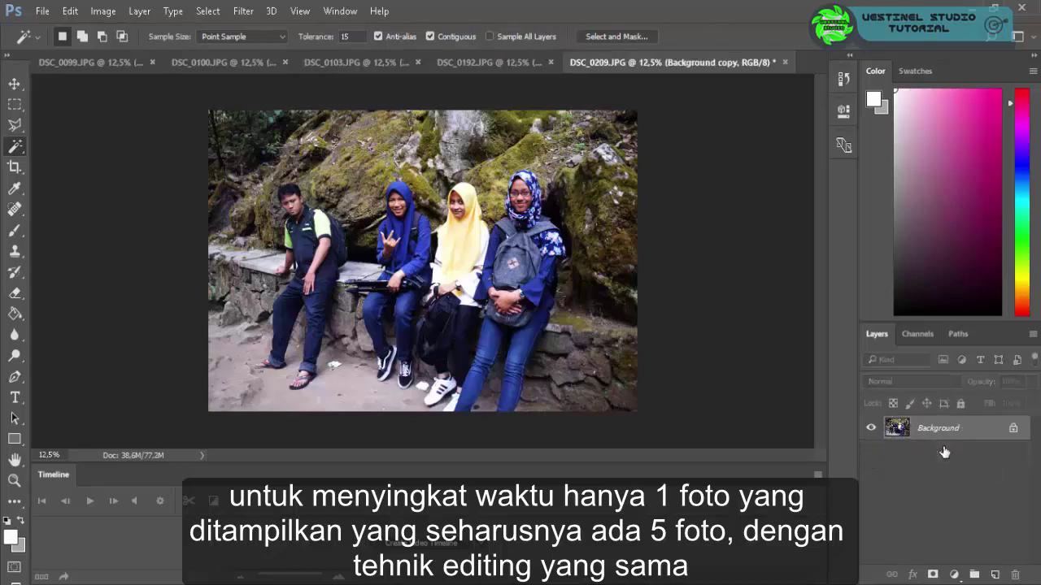
{"action": "key", "text": "ctrl+e"}
{"action": "left_click", "coordinate": [992, 575]}
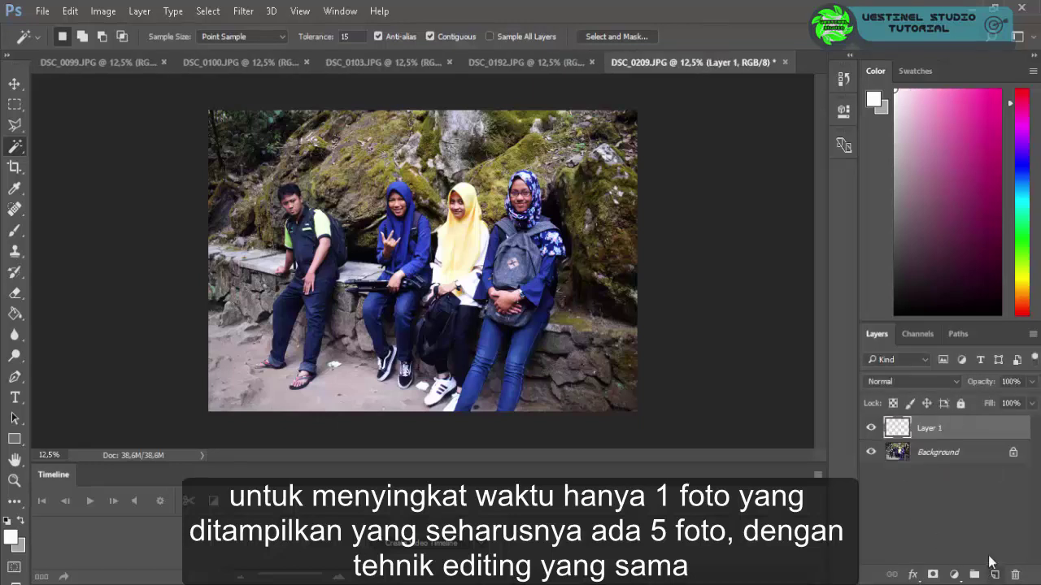
{"action": "key", "text": "ctrl+shift+alt+e"}
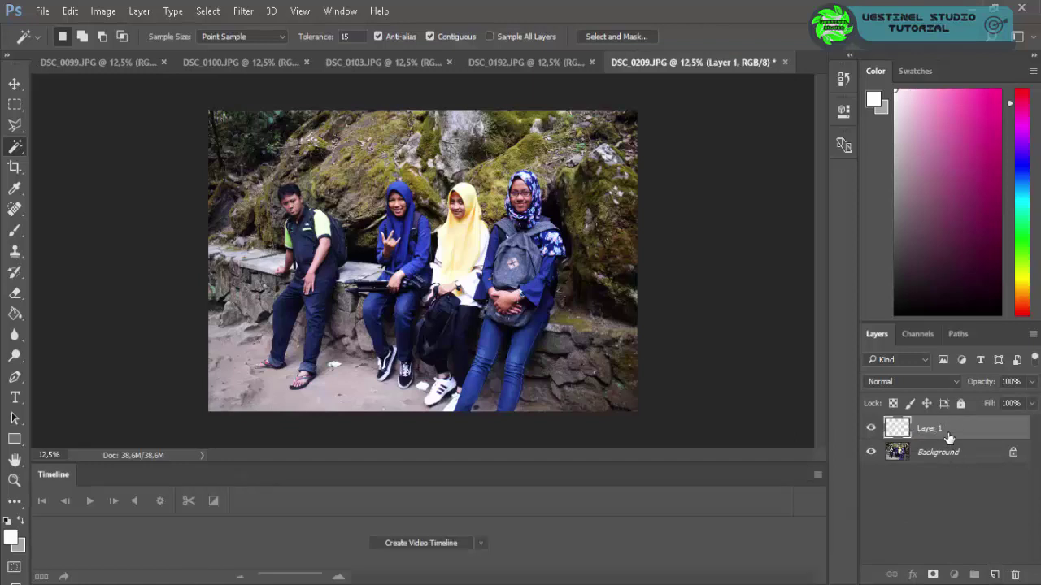
{"action": "left_click_drag", "start_coordinate": [954, 425], "coordinate": [941, 459]}
- Duplicate Background again, place the copy above Layer 1, and hide the original Background
{"action": "right_click", "coordinate": [940, 456]}
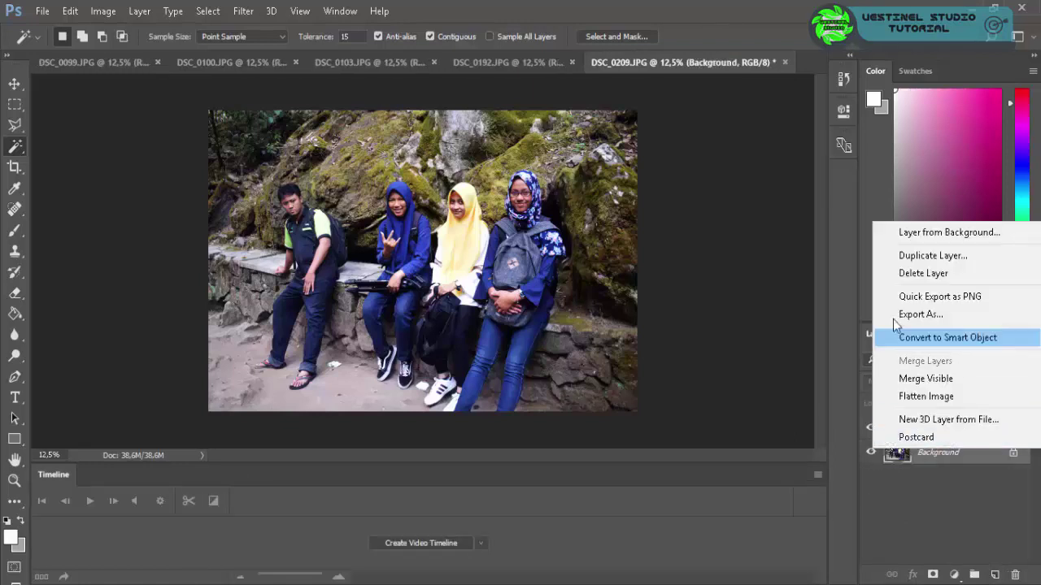
{"action": "left_click", "coordinate": [905, 253]}
{"action": "left_click", "coordinate": [411, 218]}
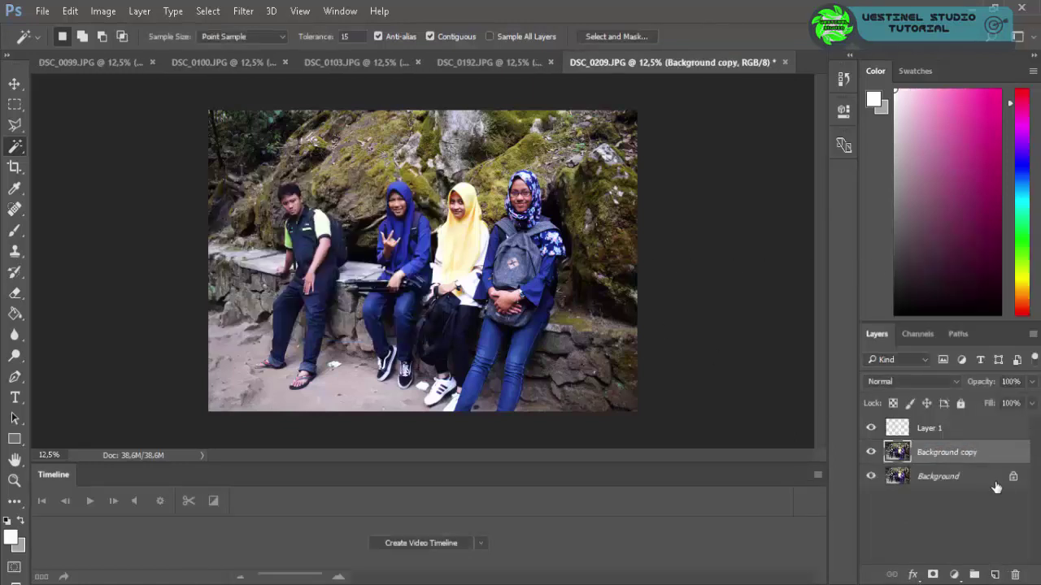
{"action": "left_click_drag", "start_coordinate": [947, 450], "coordinate": [949, 418]}
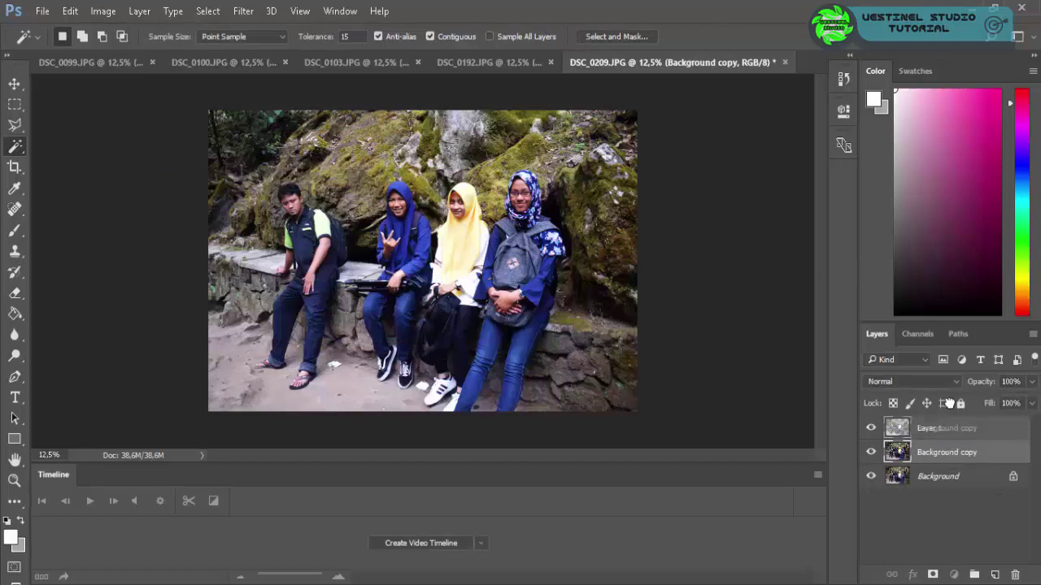
{"action": "left_click", "coordinate": [871, 477]}
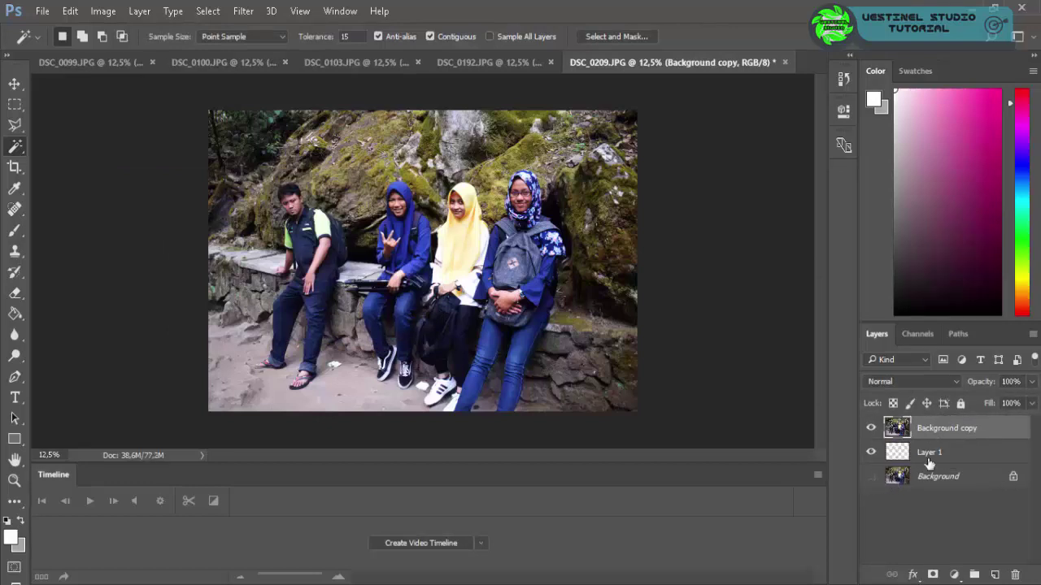
{"action": "left_click", "coordinate": [929, 455]}
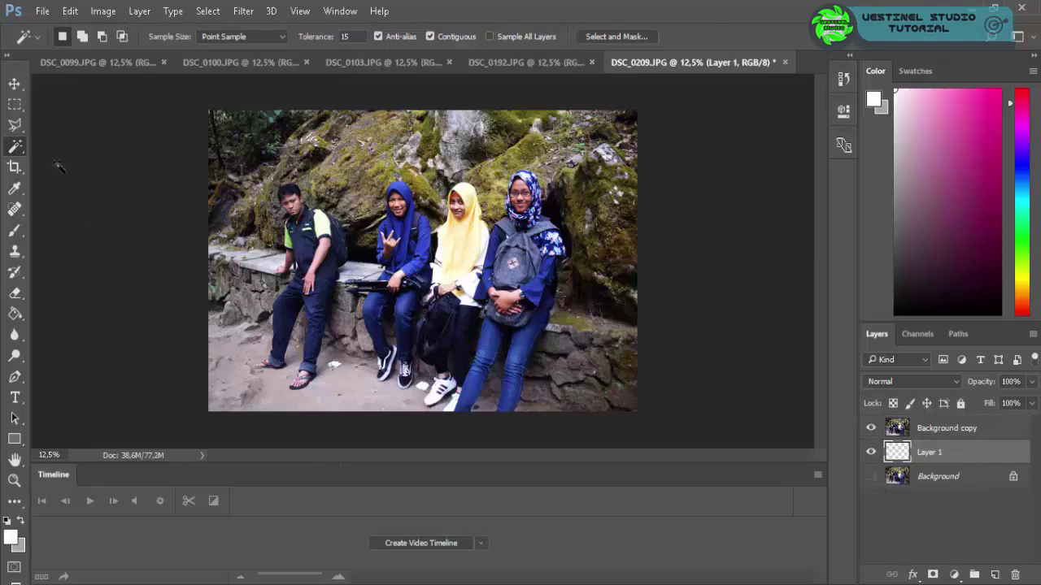
- Try transforming empty Layer 1, dismiss the error, and select Background copy instead
{"action": "left_click", "coordinate": [14, 84]}
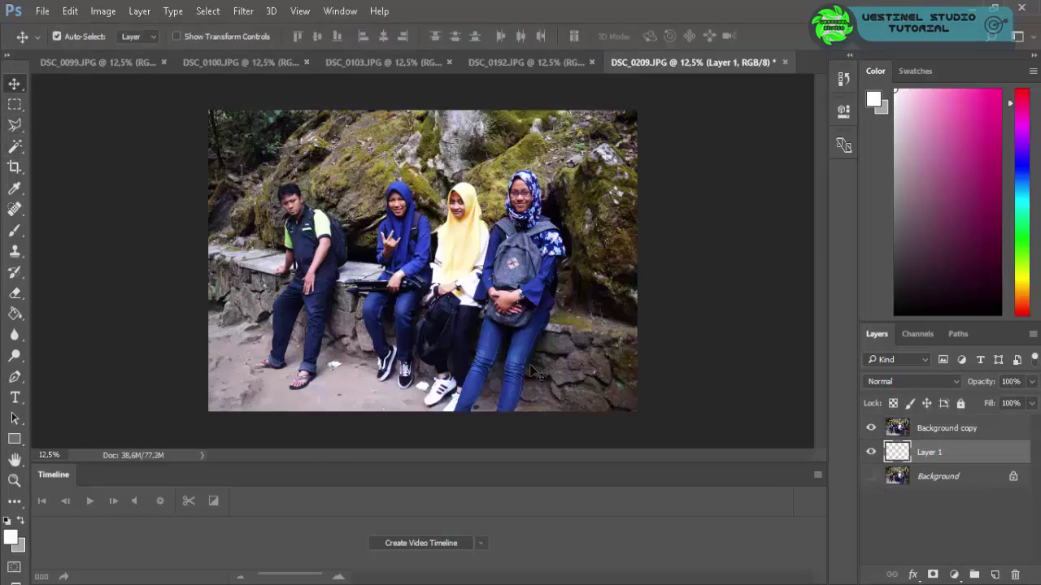
{"action": "key", "text": "ctrl+t"}
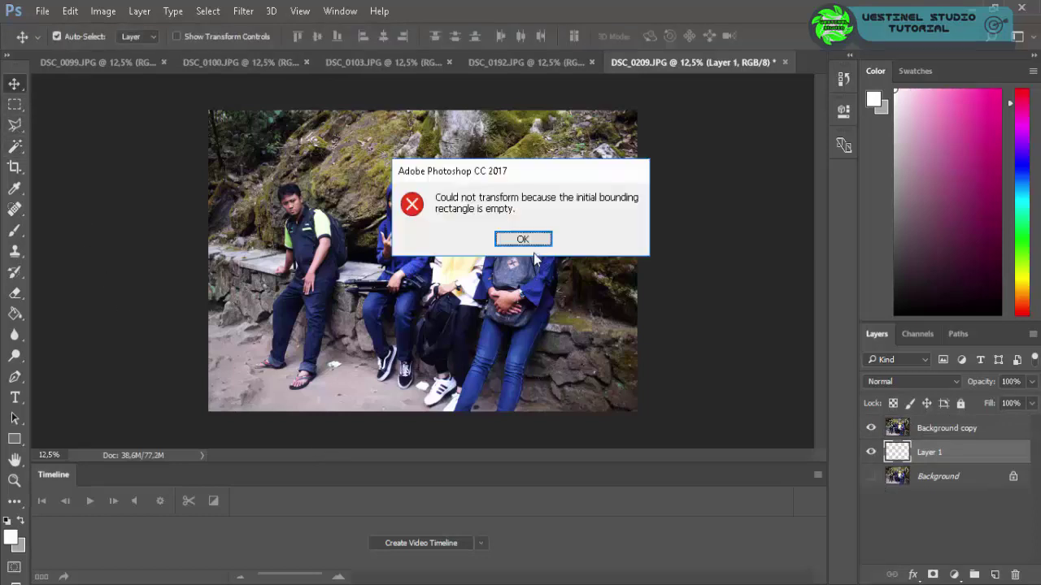
{"action": "left_click", "coordinate": [529, 237]}
{"action": "left_click", "coordinate": [987, 431]}
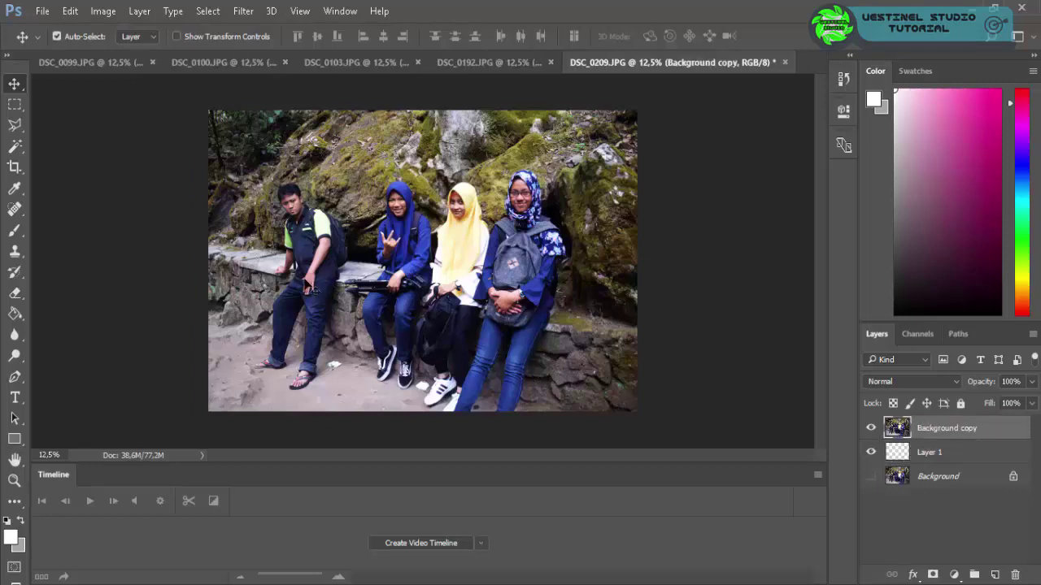
- Free-transform the Background copy photo down to about 97.7% and commit
{"action": "key", "text": "ctrl"}
{"action": "key", "text": "ctrl+t"}
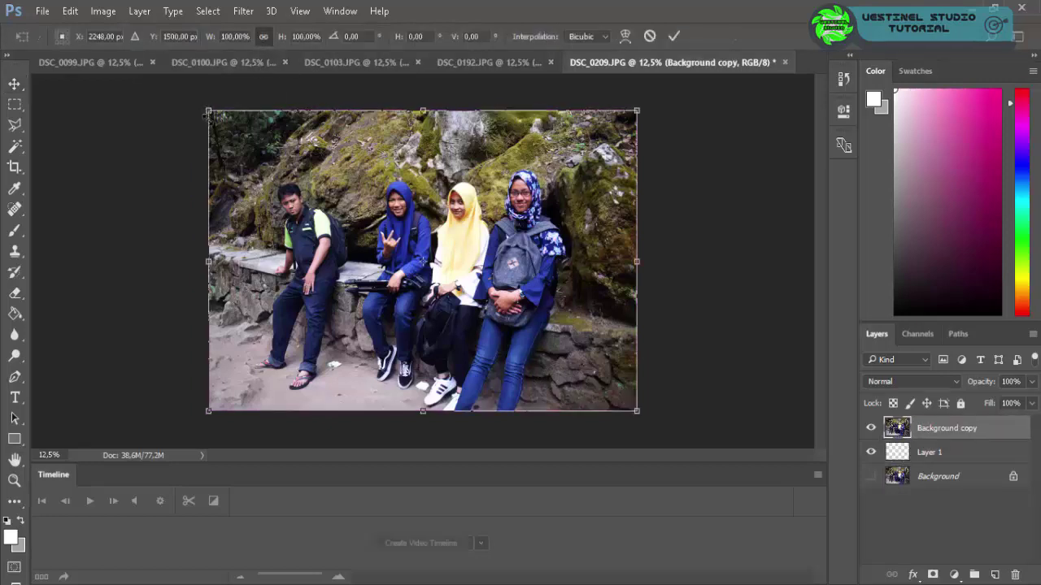
{"action": "left_click_drag", "start_coordinate": [208, 114], "coordinate": [206, 119]}
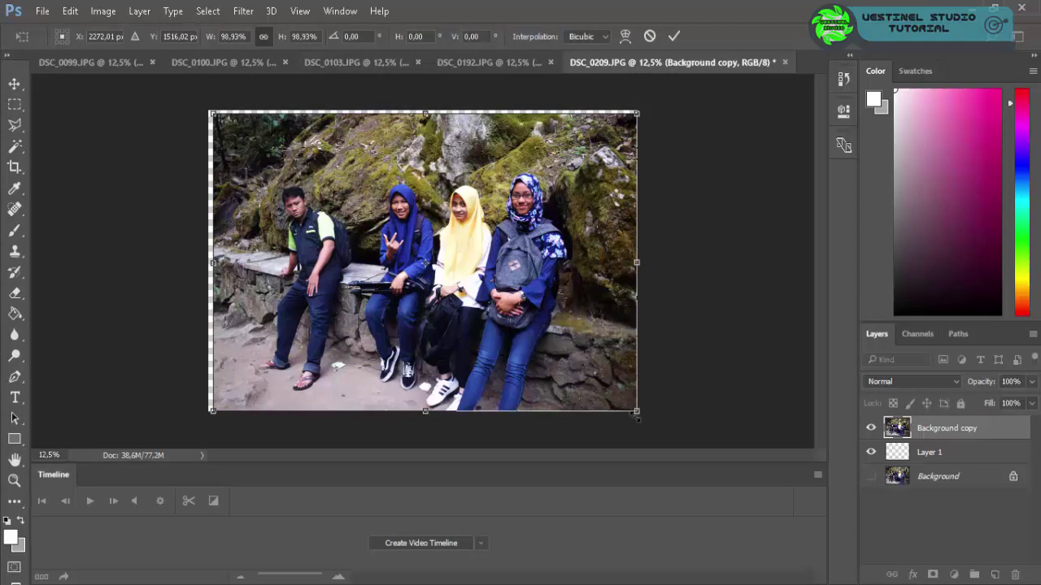
{"action": "left_click_drag", "start_coordinate": [634, 412], "coordinate": [631, 410]}
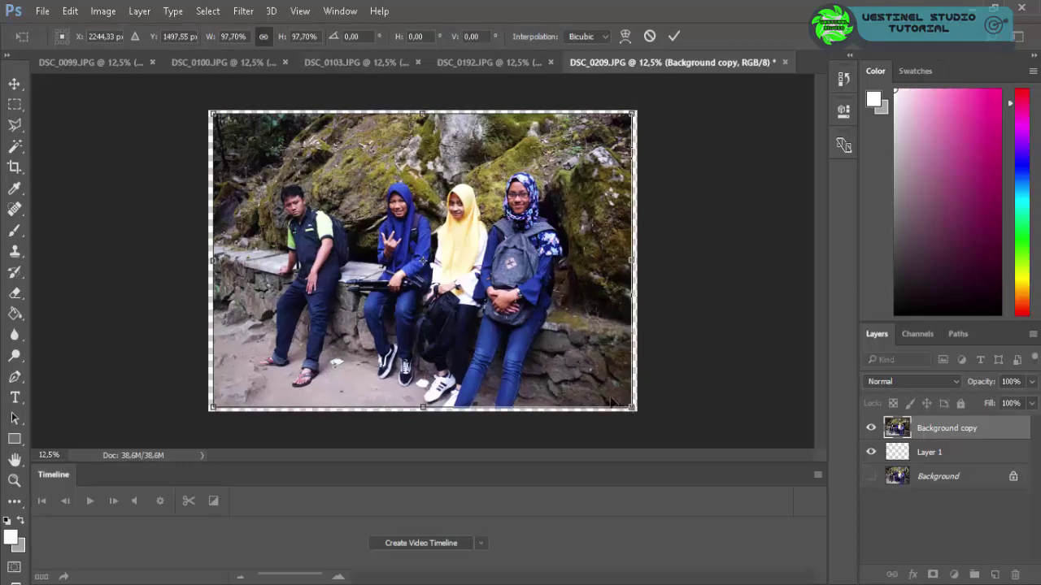
{"action": "left_click", "coordinate": [675, 37]}
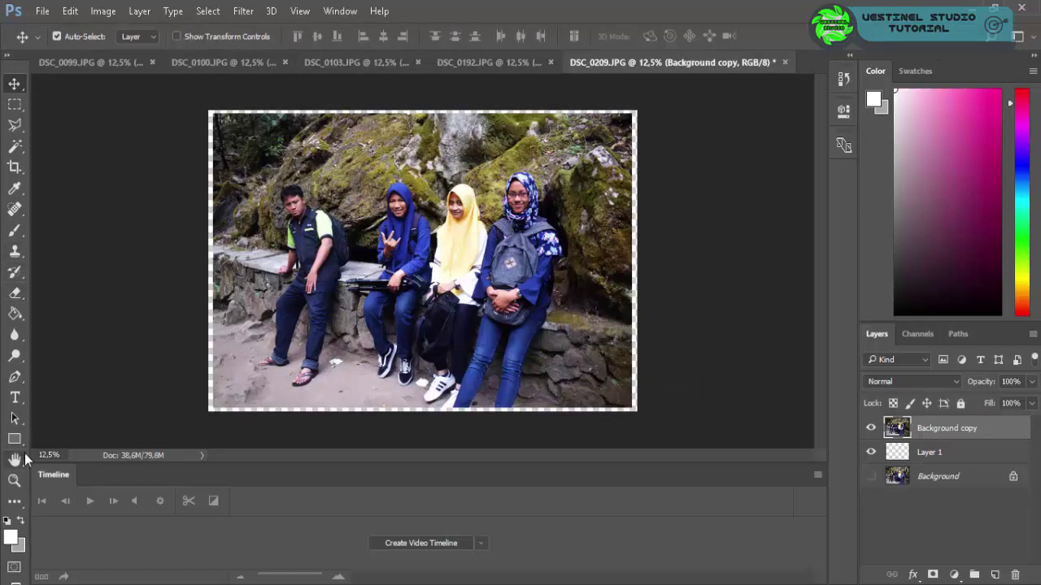
- Fill Layer 1 white with the Paint Bucket to frame the photo
{"action": "left_click", "coordinate": [14, 315]}
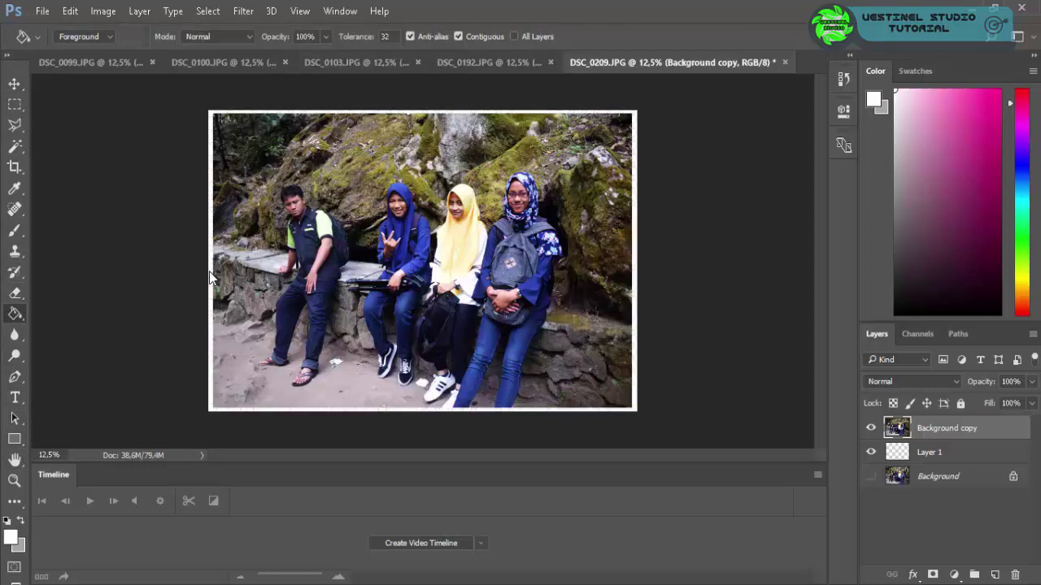
{"action": "left_click", "coordinate": [15, 83]}
{"action": "key", "text": "ctrl+Tab"}
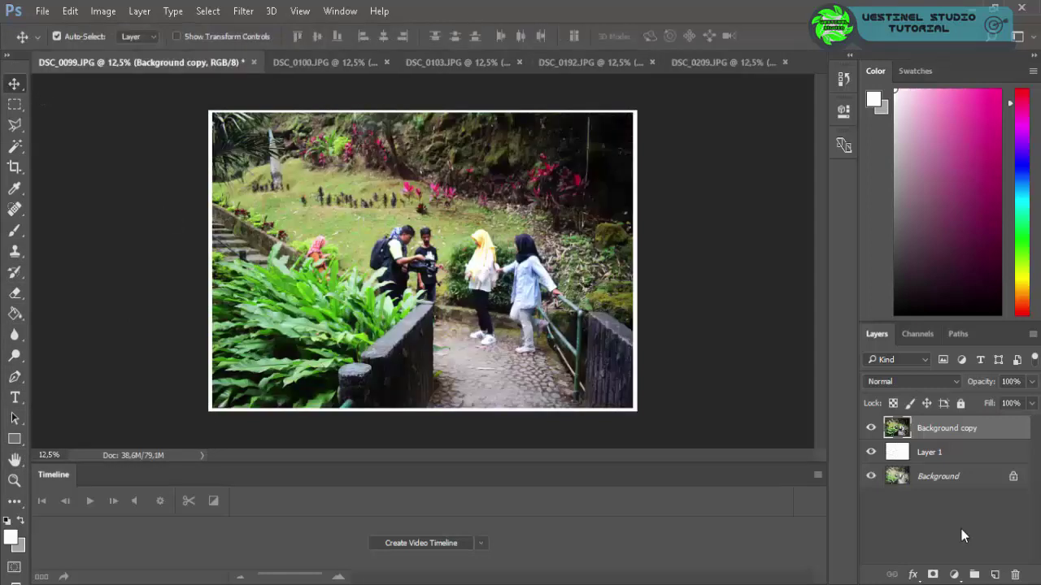
- Save the DSC_0099 photo as JPEG 'gb1' at maximum quality 12
{"action": "left_click", "coordinate": [41, 11]}
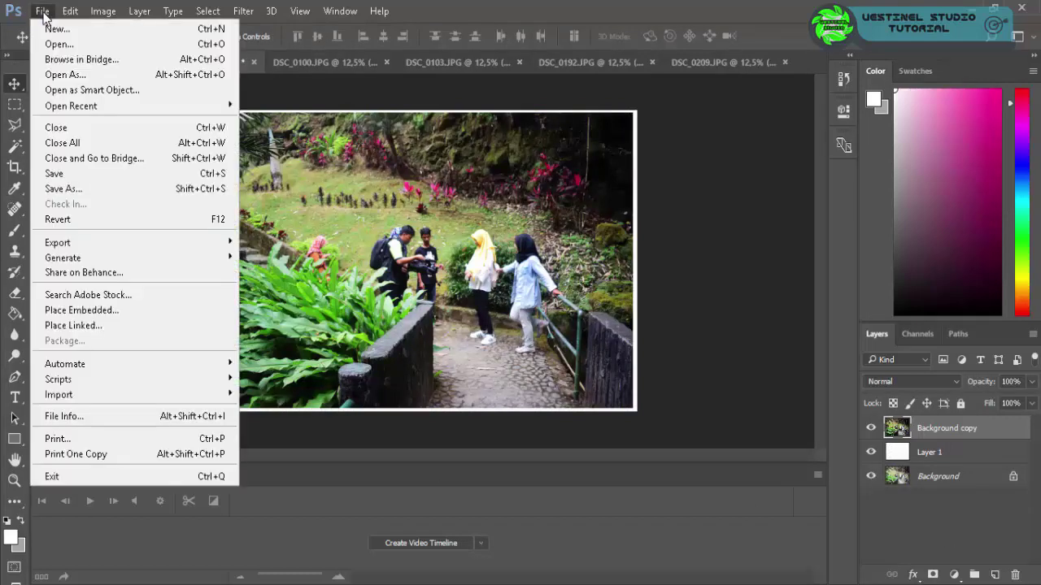
{"action": "left_click", "coordinate": [80, 189]}
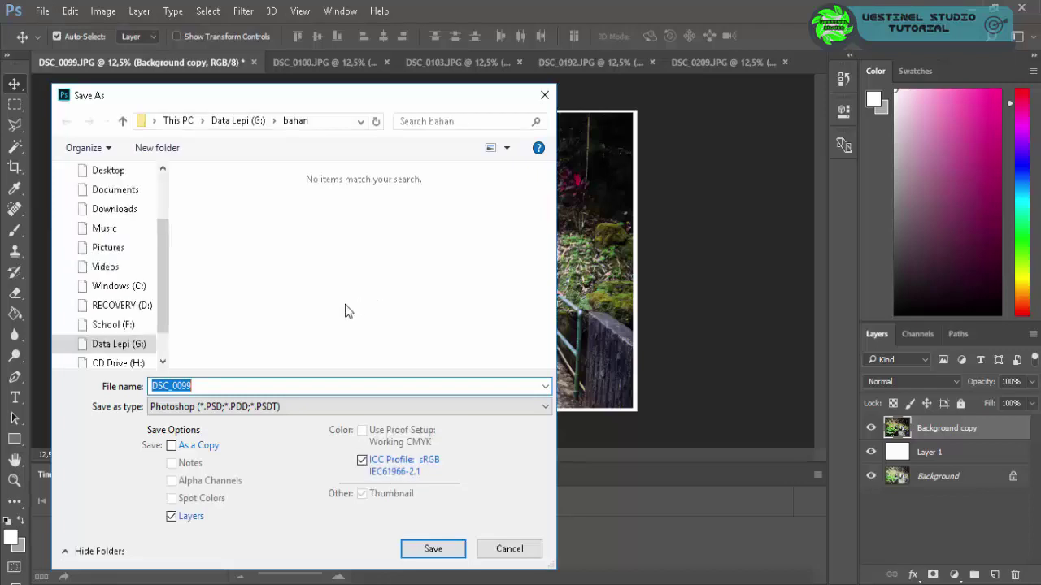
{"action": "left_click", "coordinate": [288, 404]}
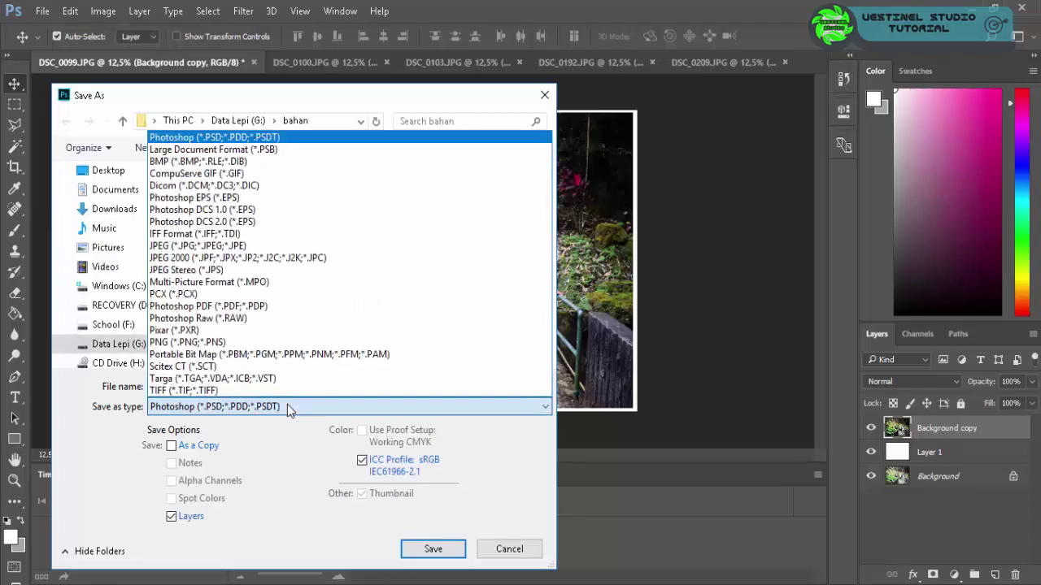
{"action": "left_click", "coordinate": [281, 246]}
{"action": "type", "text": "gb"}
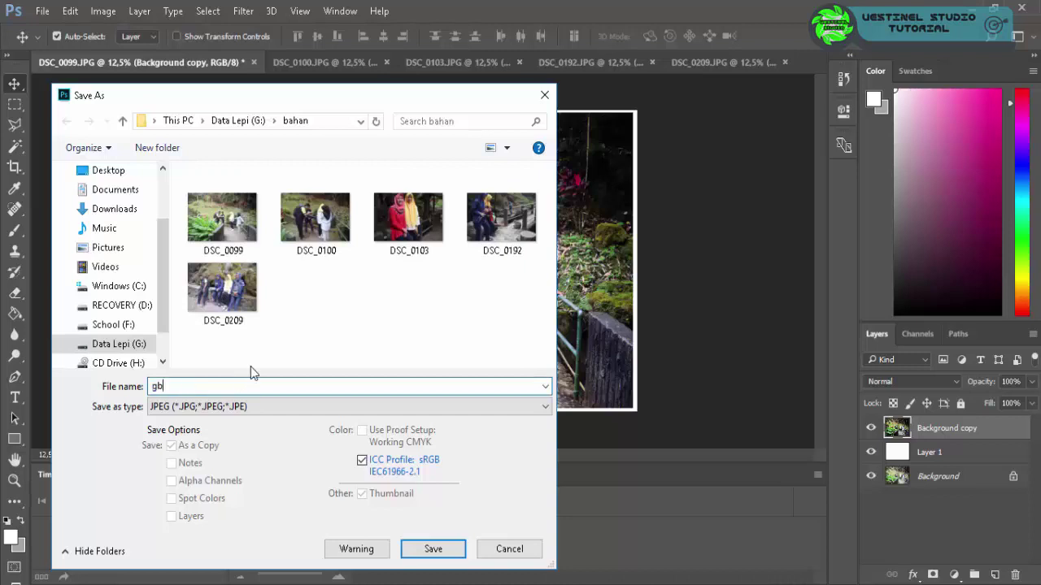
{"action": "type", "text": "1"}
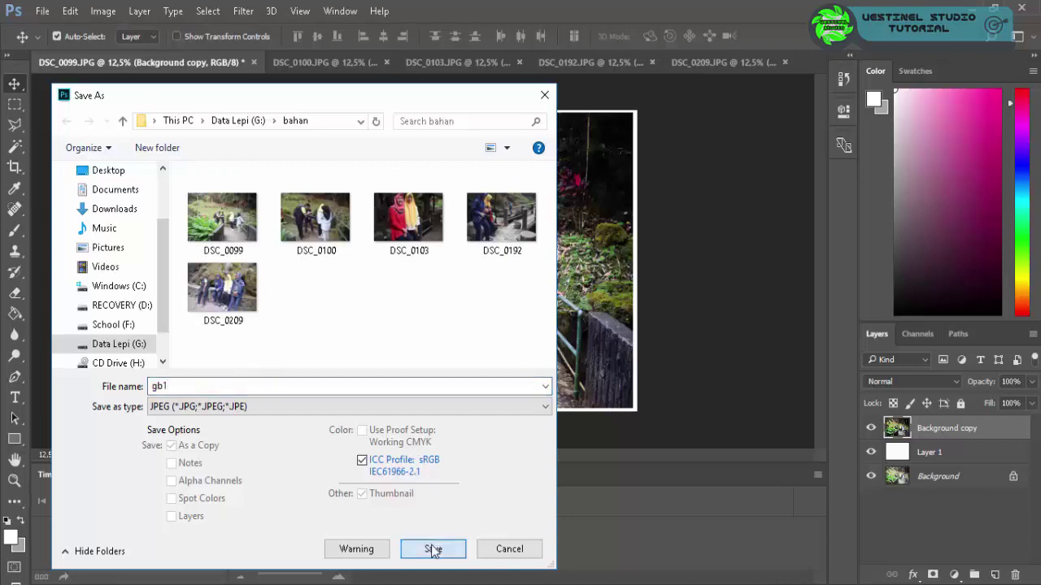
{"action": "left_click", "coordinate": [430, 551]}
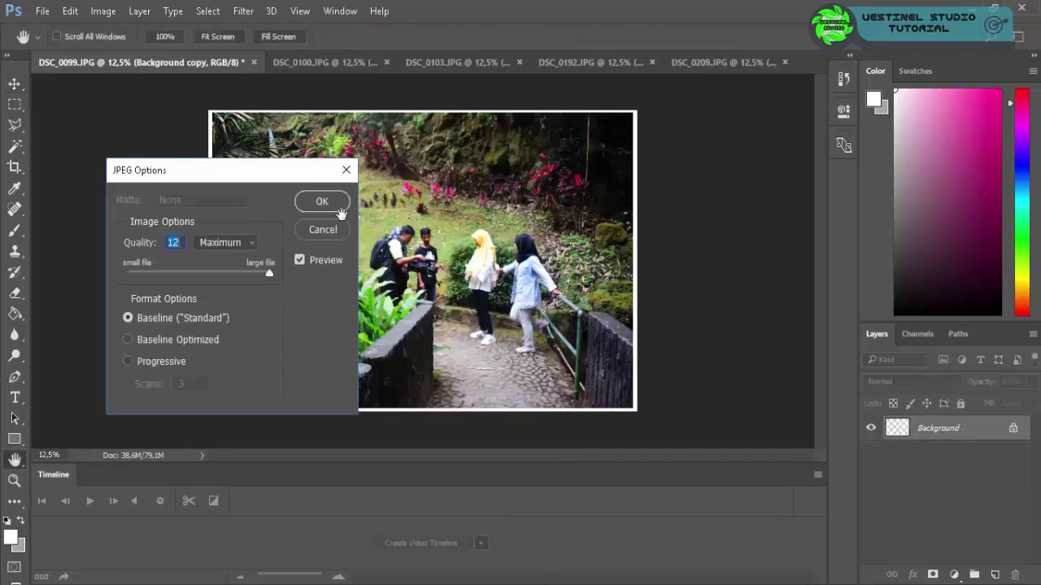
{"action": "left_click", "coordinate": [340, 207]}
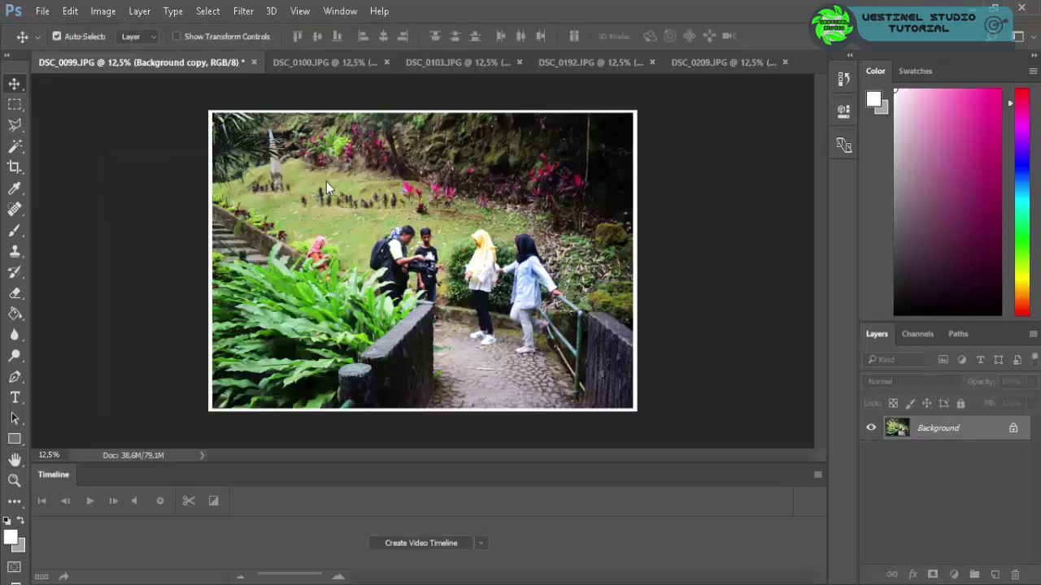
- Close DSC_0099 without saving changes to the original file
{"action": "left_click", "coordinate": [256, 62]}
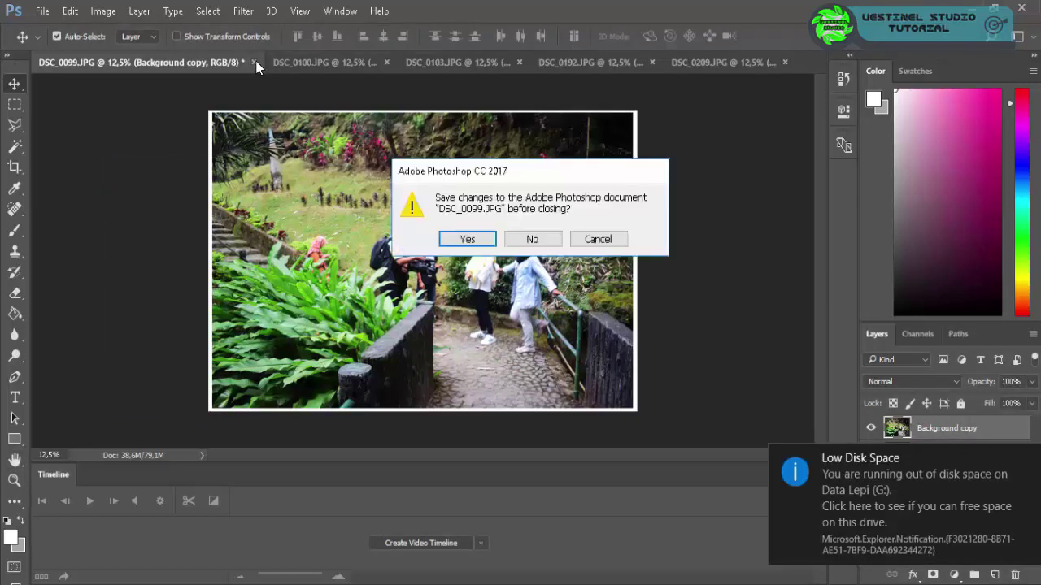
{"action": "left_click", "coordinate": [530, 237]}
{"action": "left_click", "coordinate": [43, 10]}
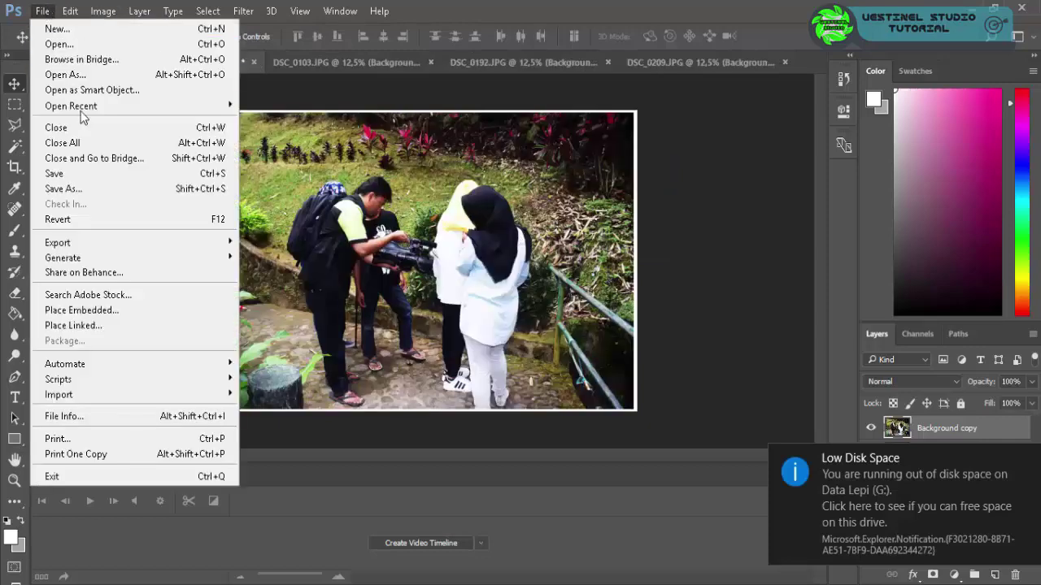
- Save DSC_0100 as JPEG 'gb2' and close it without saving changes
{"action": "left_click", "coordinate": [90, 186]}
{"action": "left_click", "coordinate": [285, 407]}
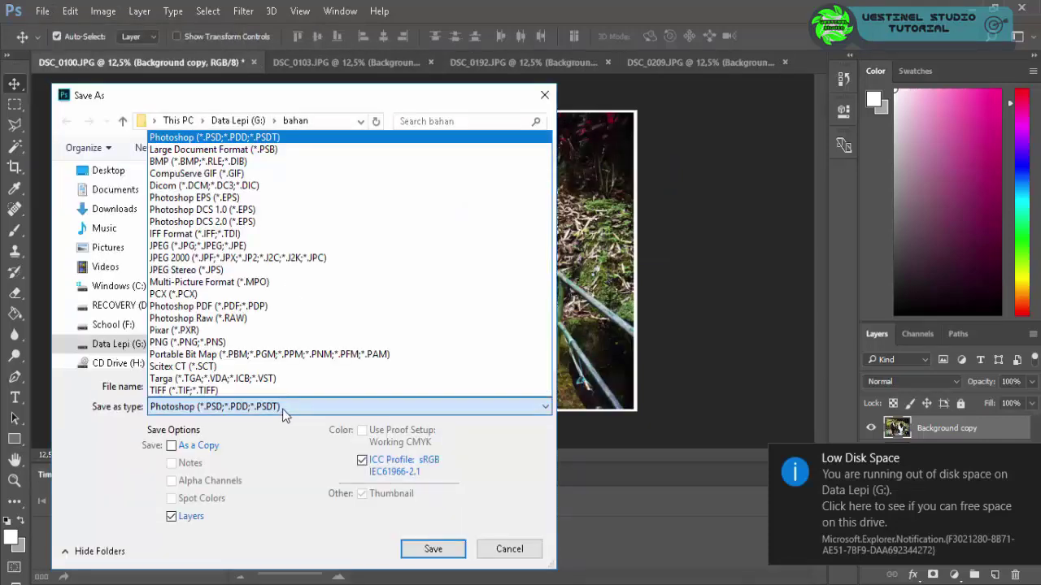
{"action": "left_click", "coordinate": [272, 249]}
{"action": "double_click", "coordinate": [214, 386]}
{"action": "type", "text": "g"}
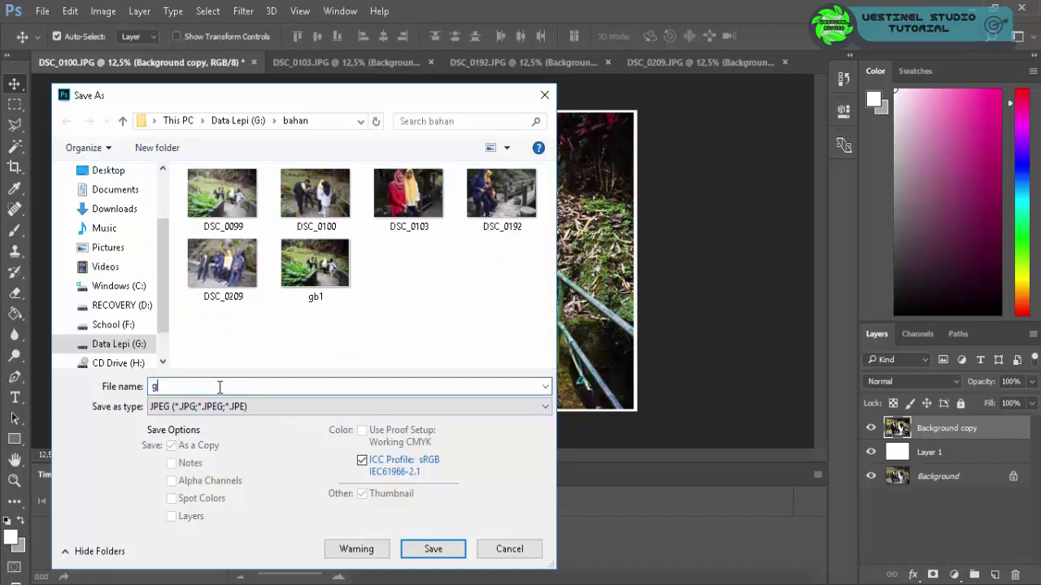
{"action": "type", "text": "b2"}
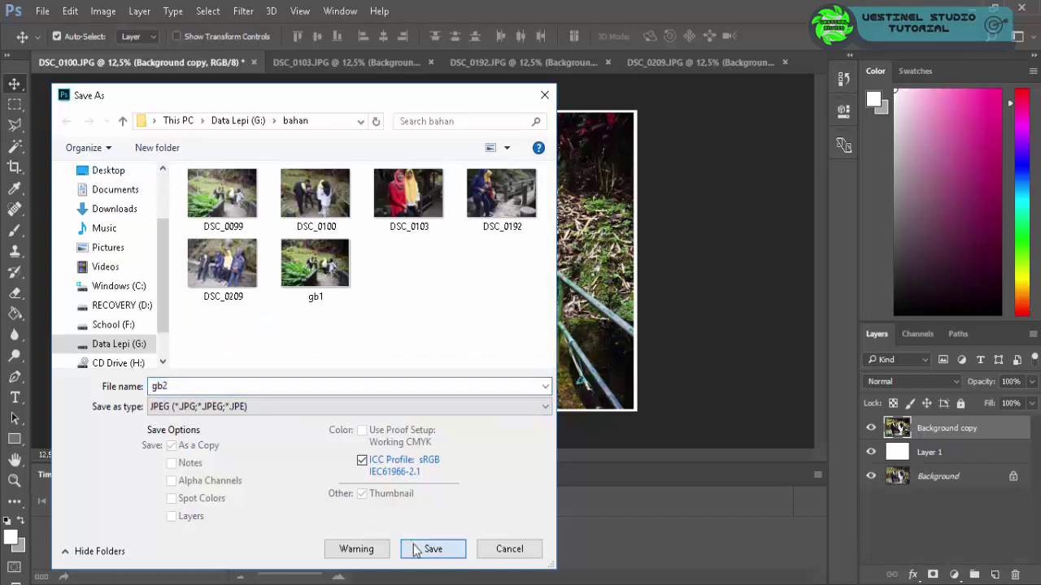
{"action": "left_click", "coordinate": [425, 549]}
{"action": "left_click", "coordinate": [322, 202]}
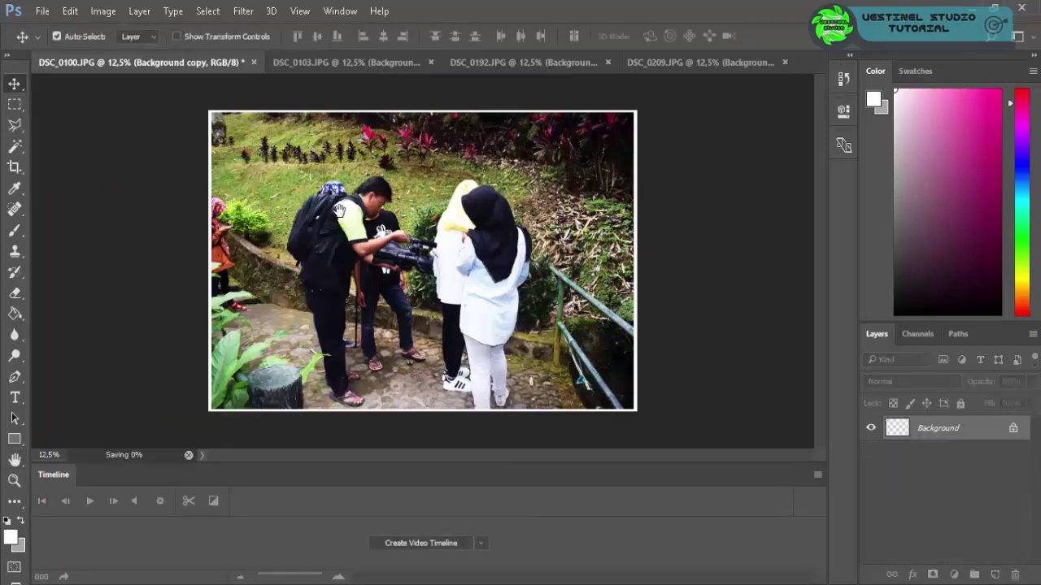
{"action": "left_click", "coordinate": [254, 62]}
{"action": "left_click", "coordinate": [531, 239]}
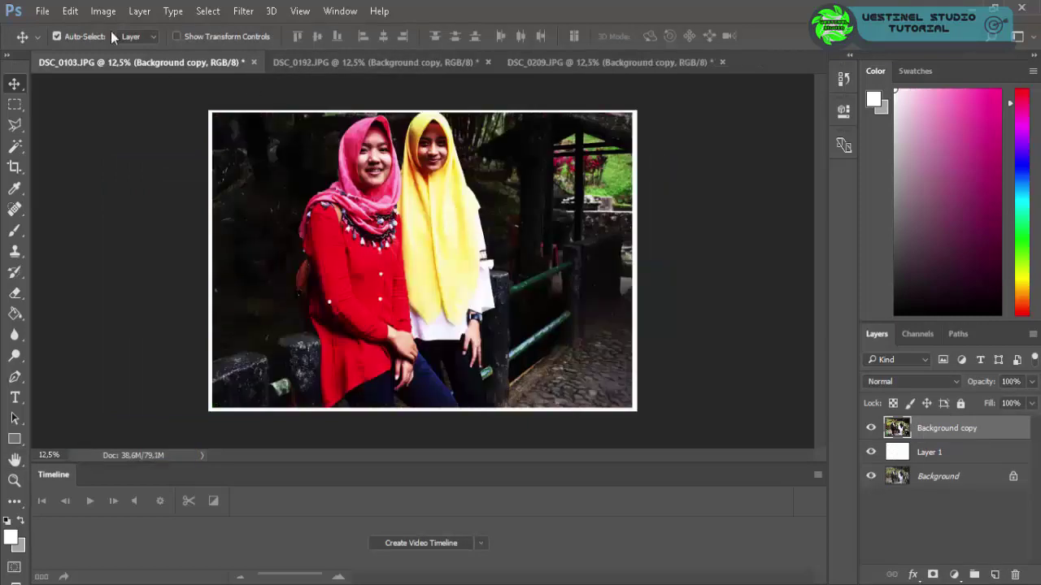
- Save DSC_0103 as JPEG 'gb3' and close it without saving changes
{"action": "left_click", "coordinate": [42, 11]}
{"action": "left_click", "coordinate": [103, 189]}
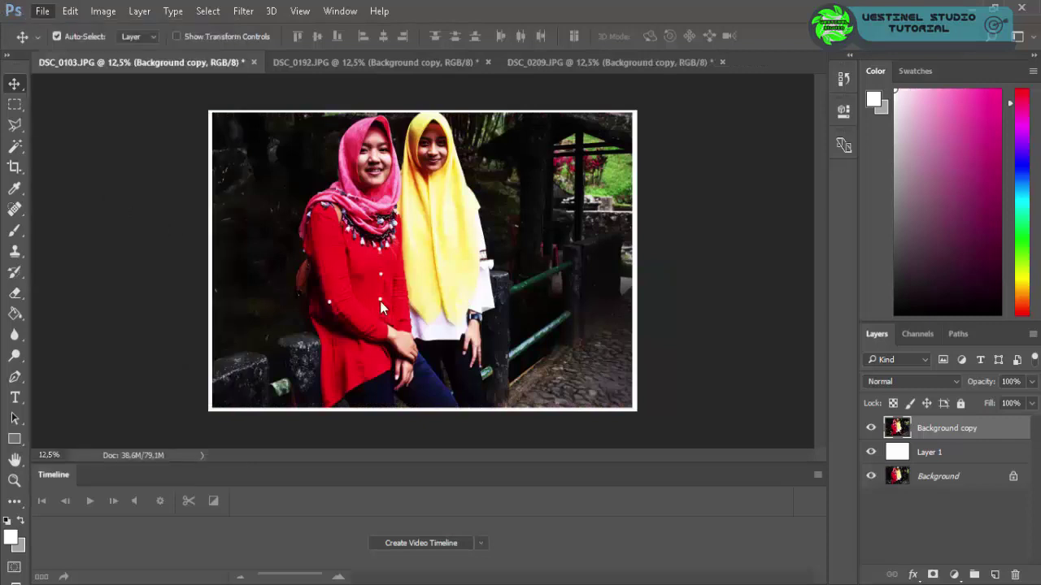
{"action": "type", "text": "gb1"}
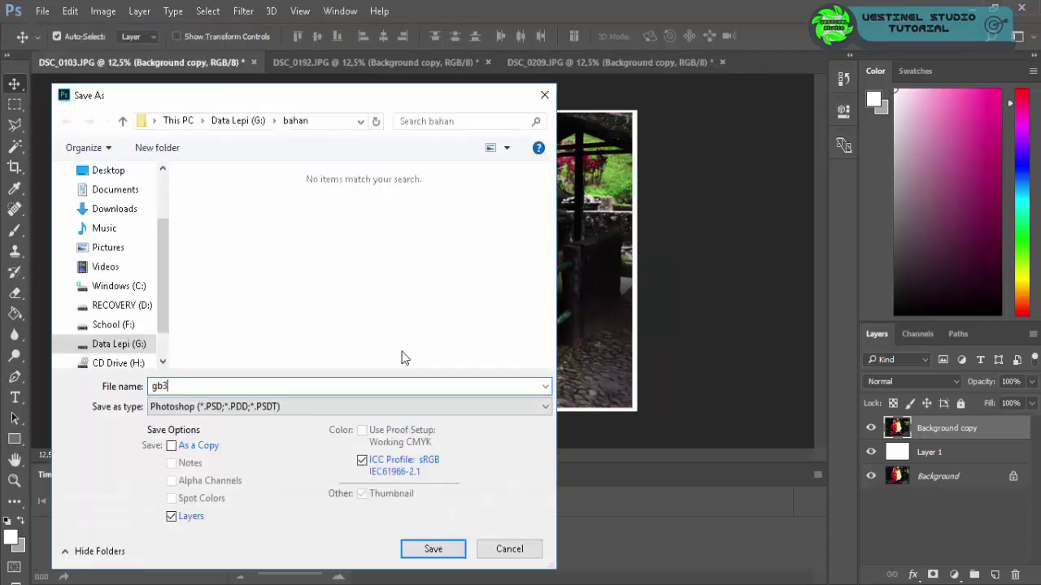
{"action": "left_click", "coordinate": [401, 408]}
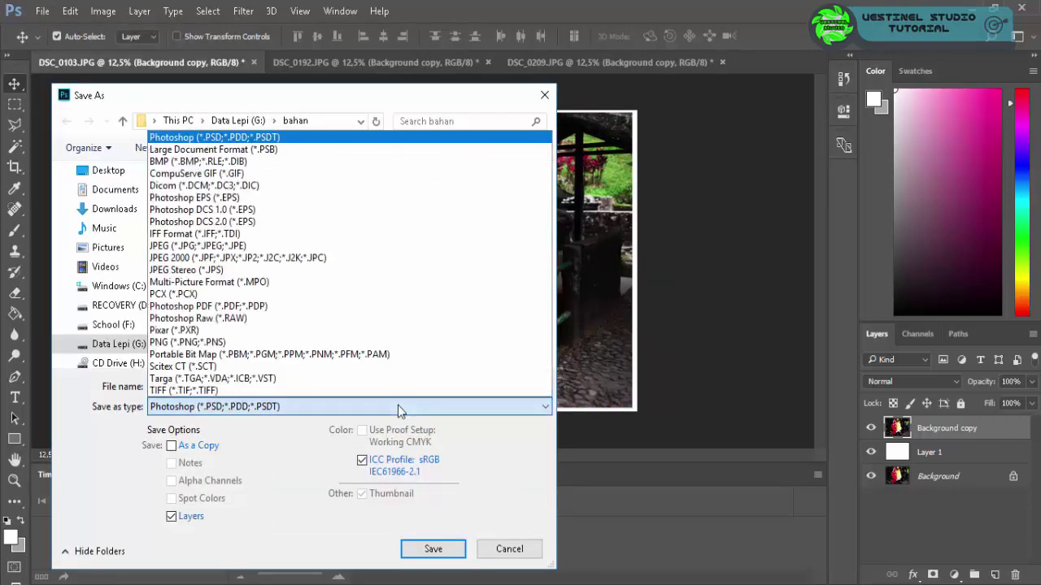
{"action": "left_click", "coordinate": [297, 244]}
{"action": "left_click", "coordinate": [433, 550]}
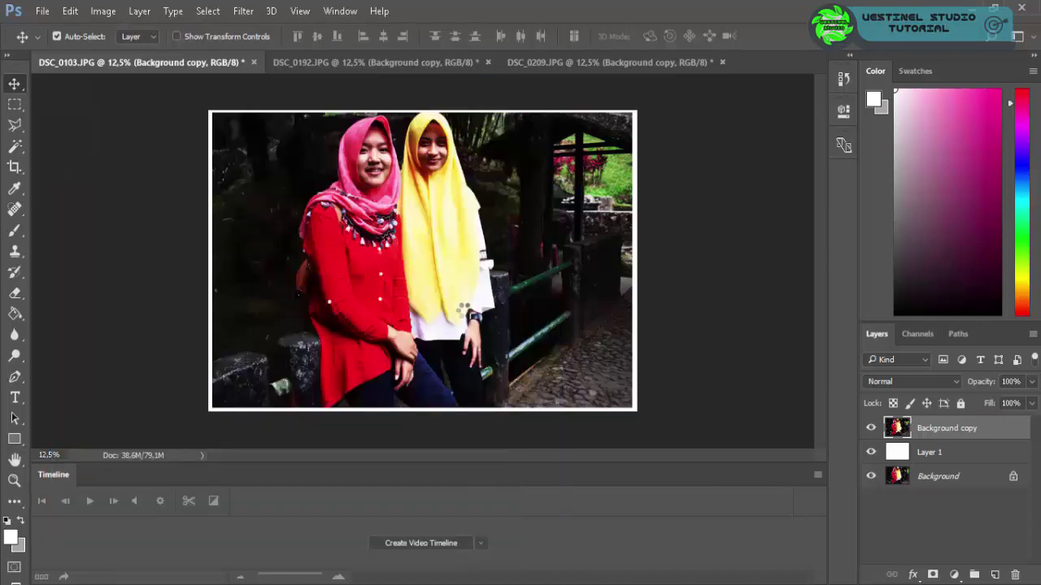
{"action": "left_click", "coordinate": [329, 203]}
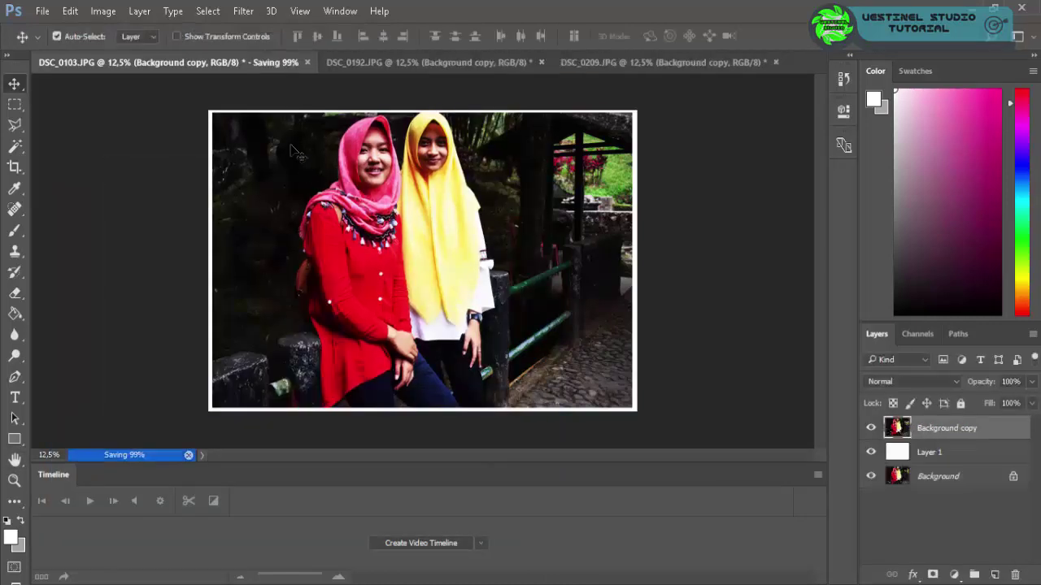
{"action": "left_click", "coordinate": [254, 63]}
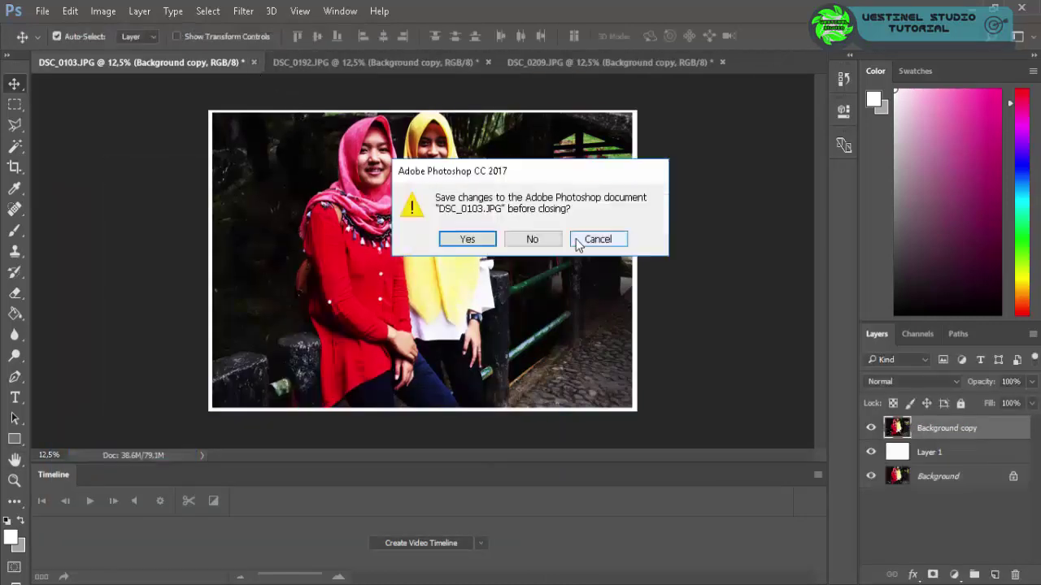
{"action": "left_click", "coordinate": [533, 237]}
- Save DSC_0192 as JPEG 'gb4', then close it without saving further changes
{"action": "left_click", "coordinate": [42, 11]}
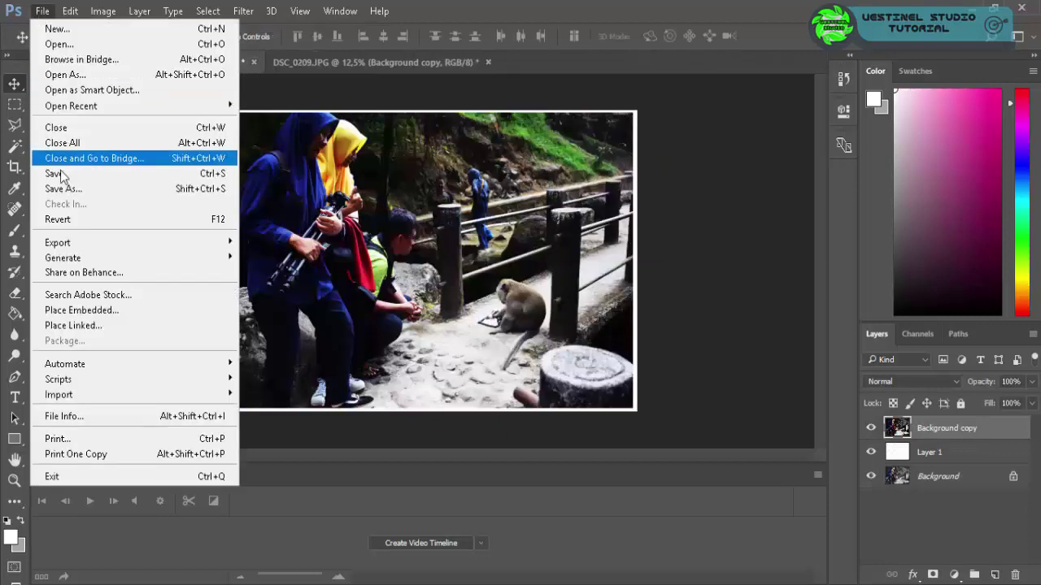
{"action": "left_click", "coordinate": [71, 188]}
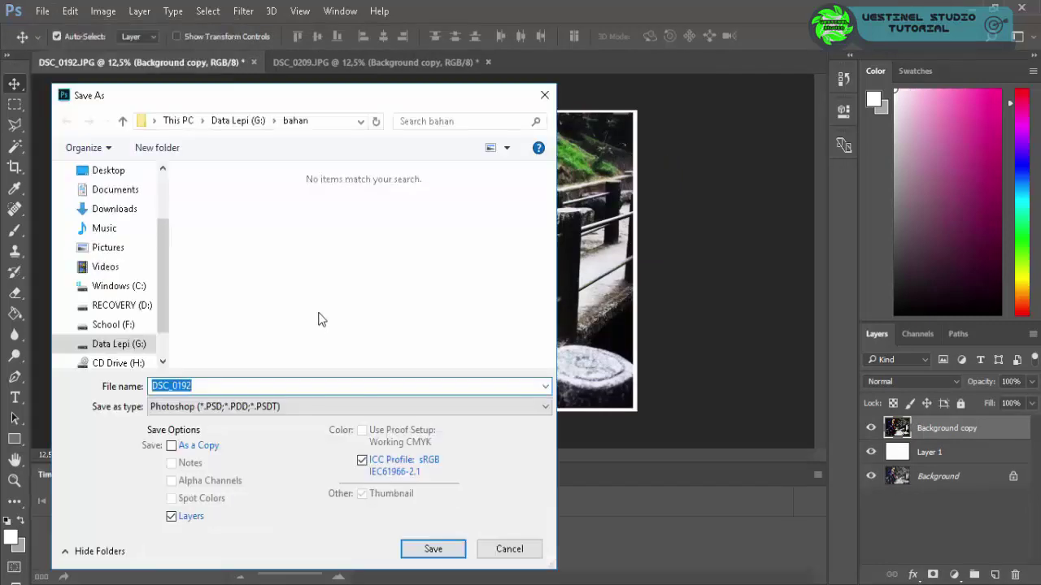
{"action": "type", "text": "gb4"}
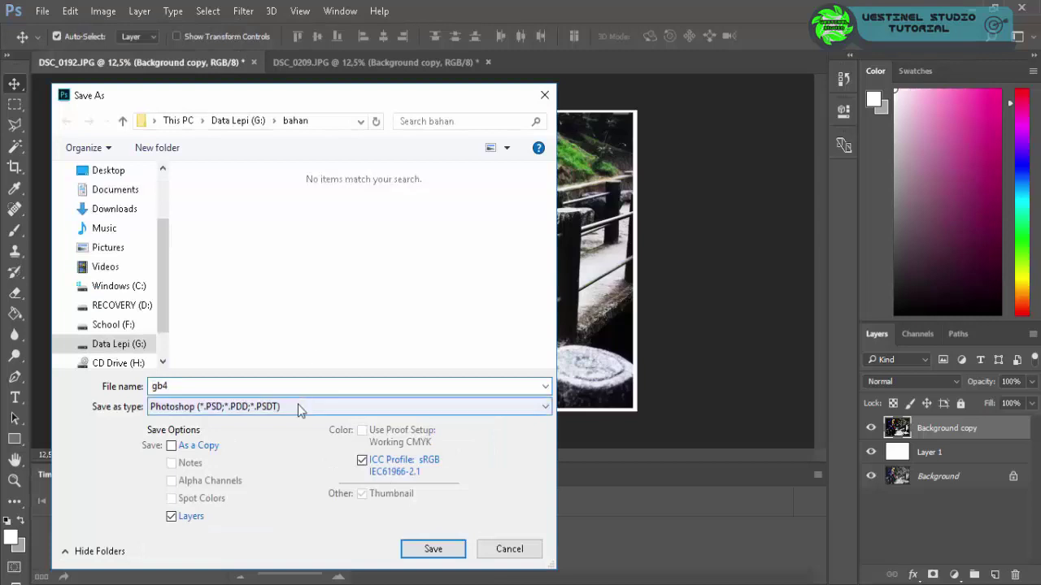
{"action": "left_click", "coordinate": [297, 406]}
{"action": "left_click", "coordinate": [246, 247]}
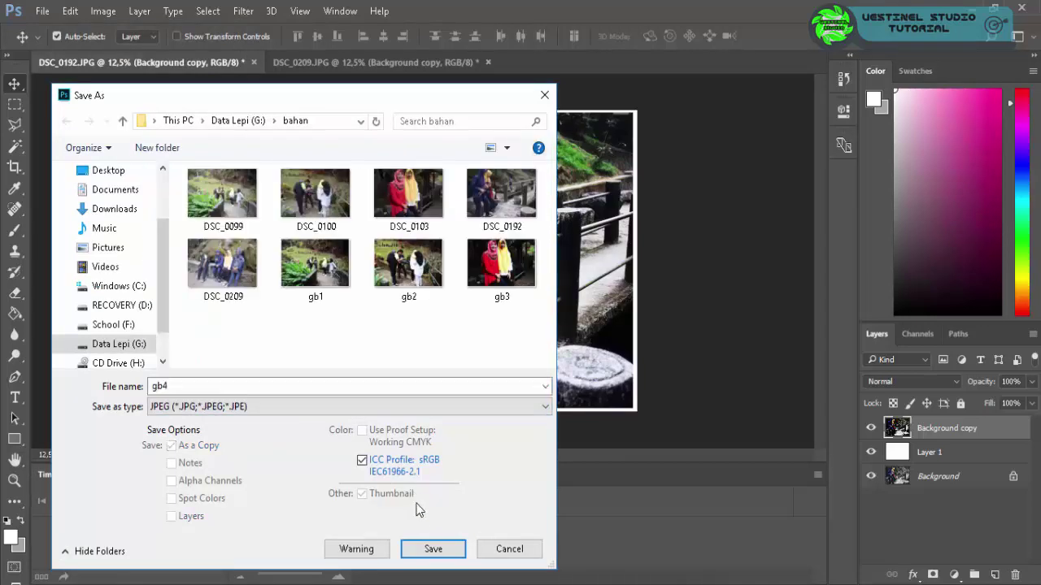
{"action": "left_click", "coordinate": [431, 549]}
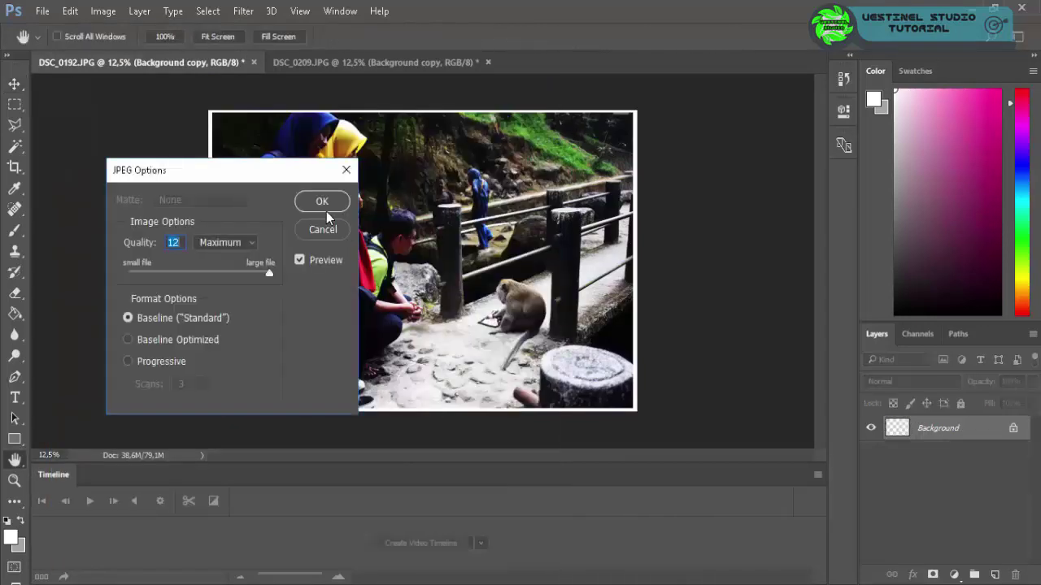
{"action": "left_click", "coordinate": [324, 203]}
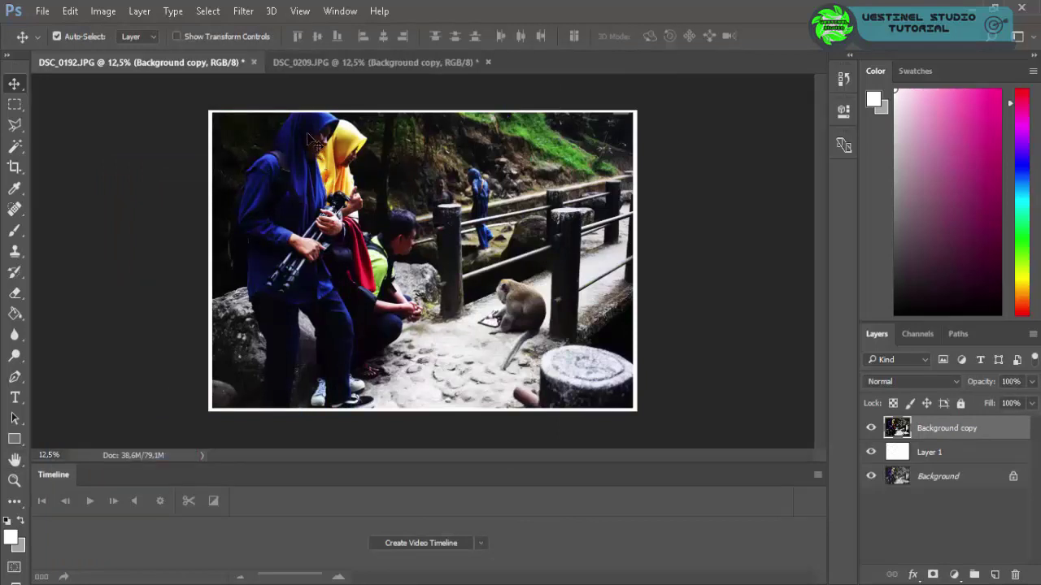
{"action": "left_click", "coordinate": [253, 62]}
{"action": "left_click", "coordinate": [501, 236]}
- Save DSC_0209 as a JPEG named 'gb5'
{"action": "left_click", "coordinate": [44, 11]}
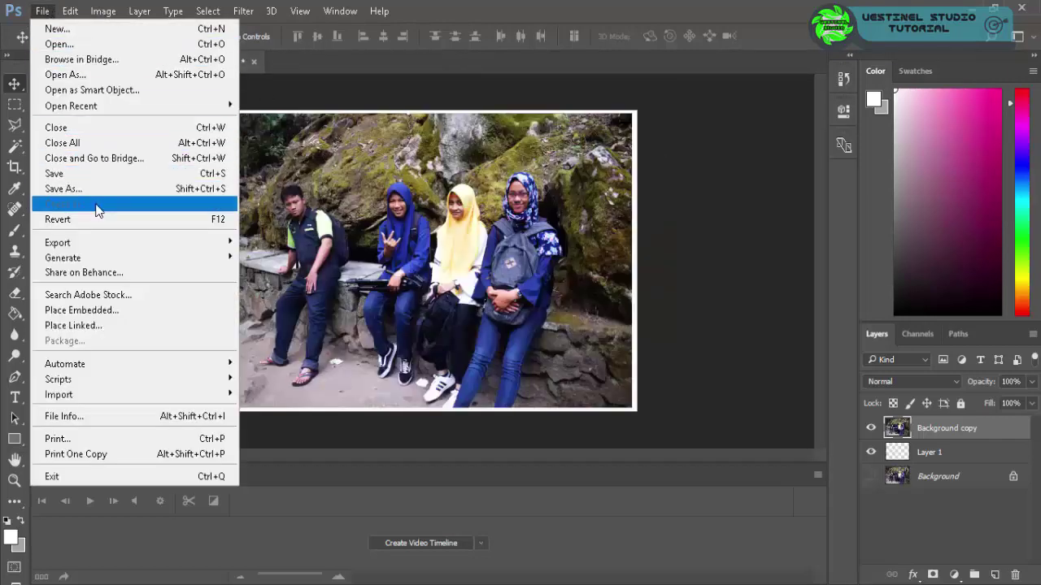
{"action": "left_click", "coordinate": [65, 188]}
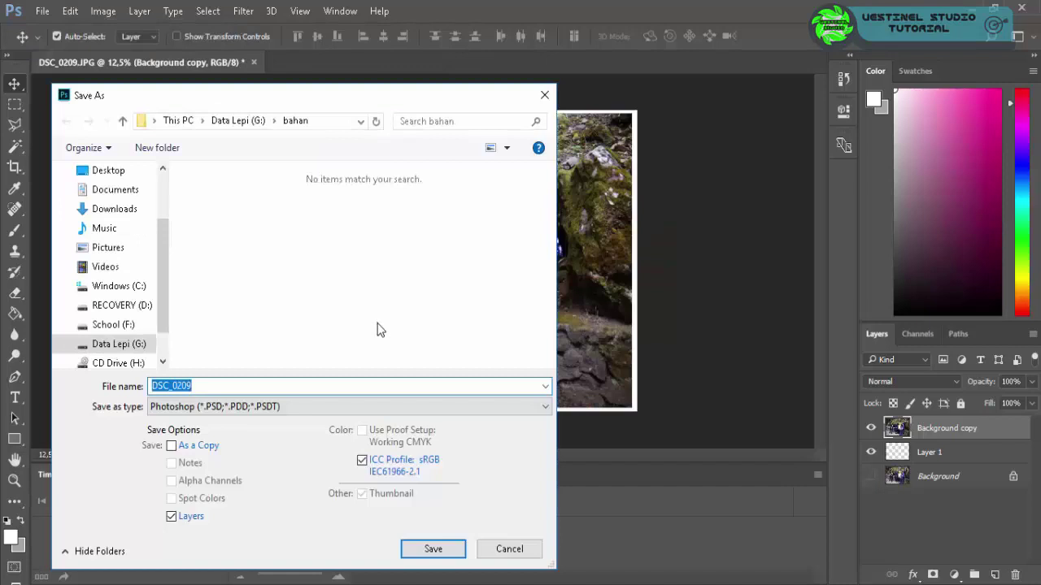
{"action": "type", "text": "gb5"}
{"action": "left_click", "coordinate": [383, 407]}
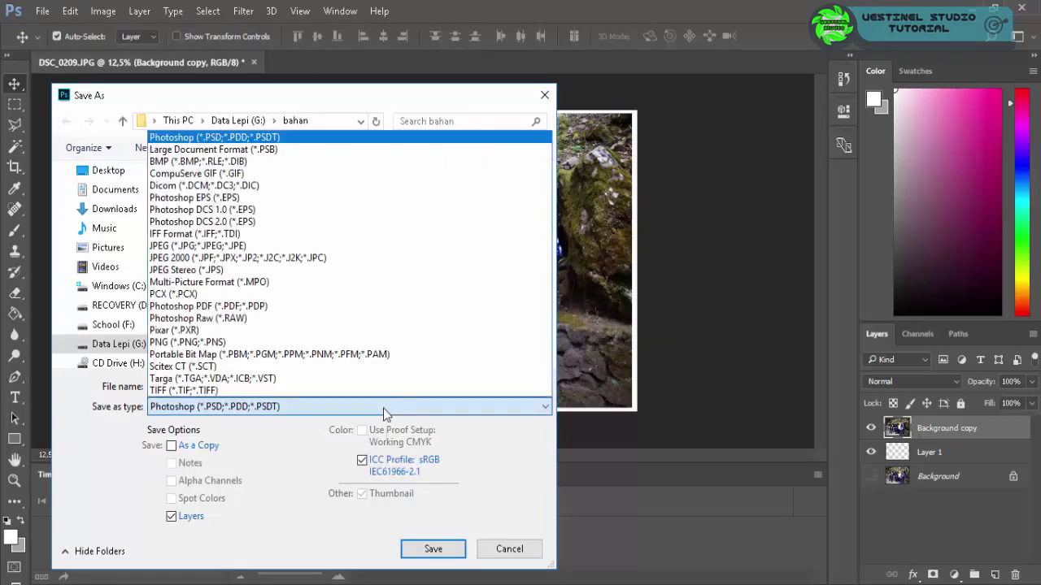
{"action": "left_click", "coordinate": [277, 246]}
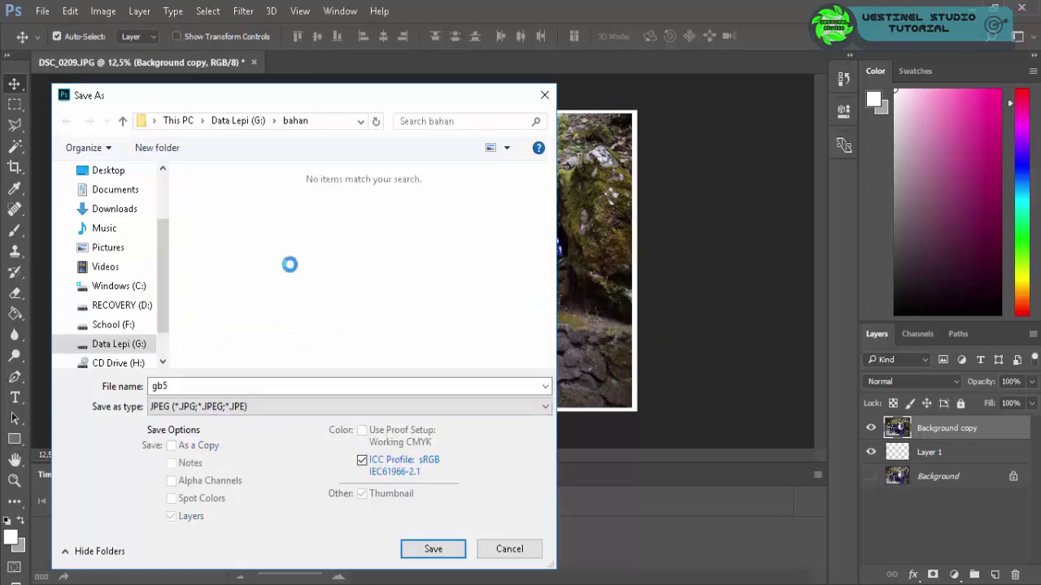
{"action": "left_click", "coordinate": [449, 550]}
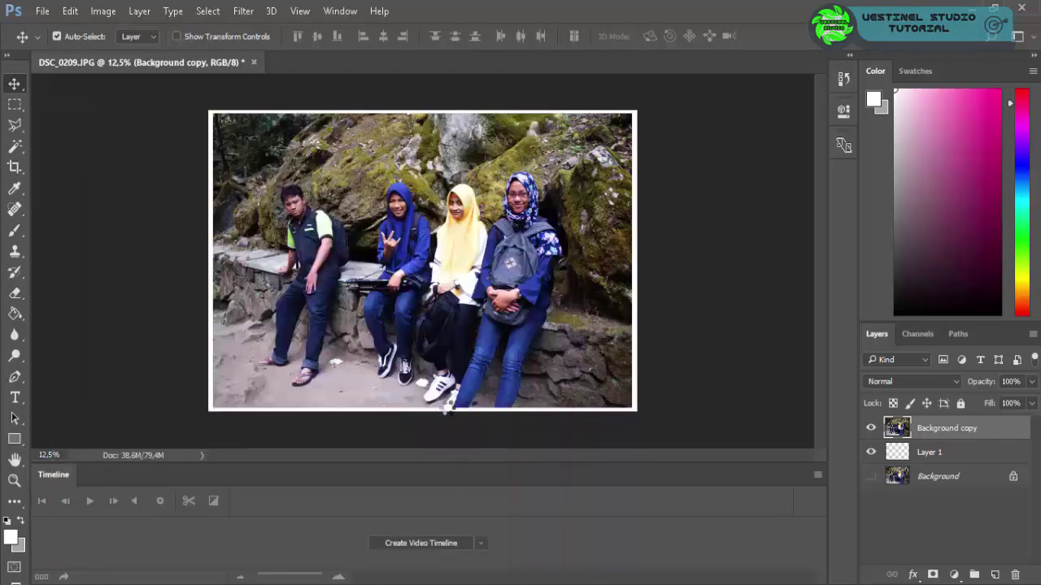
- Confirm gb5's JPEG options, close DSC_0209 without saving, and start a new document
{"action": "left_click", "coordinate": [322, 202]}
{"action": "left_click", "coordinate": [253, 61]}
{"action": "left_click", "coordinate": [533, 240]}
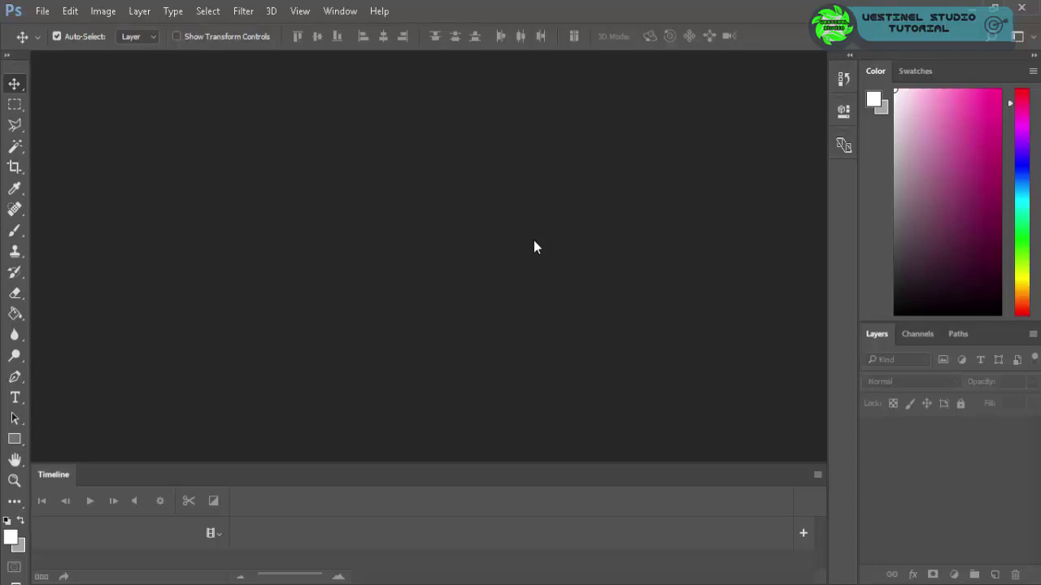
{"action": "left_click", "coordinate": [41, 12]}
{"action": "left_click", "coordinate": [62, 42]}
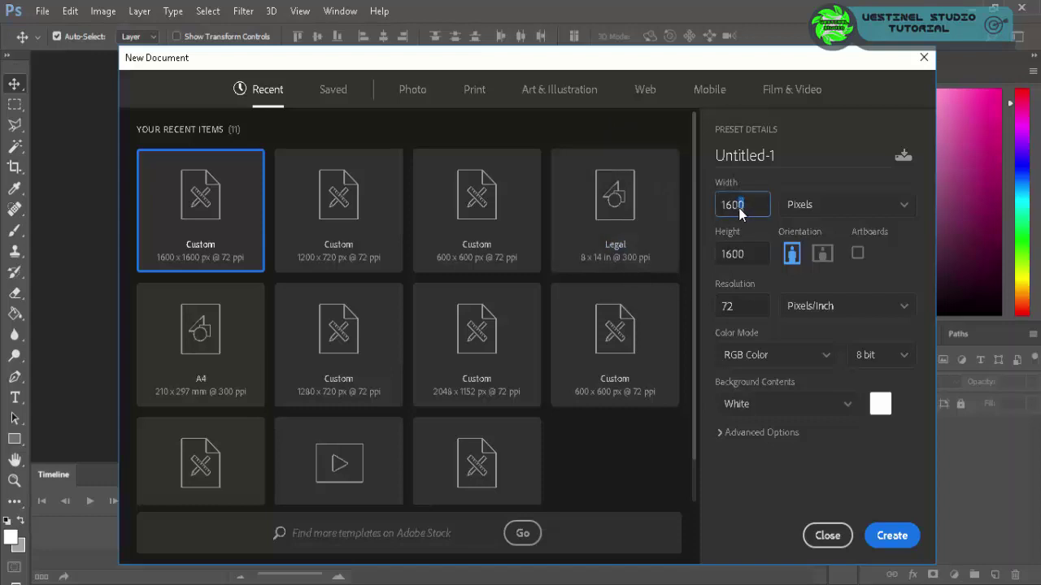
- Set up a Film & Video portrait document, 1280 px wide by 3000 px tall
{"action": "left_click_drag", "start_coordinate": [738, 210], "coordinate": [633, 268]}
{"action": "left_click", "coordinate": [767, 93]}
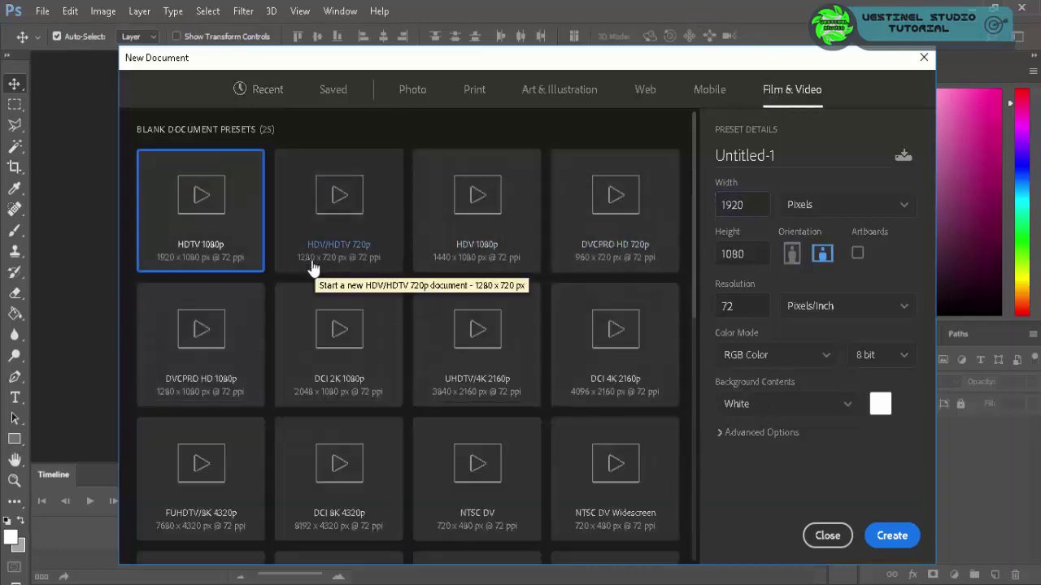
{"action": "left_click", "coordinate": [724, 207]}
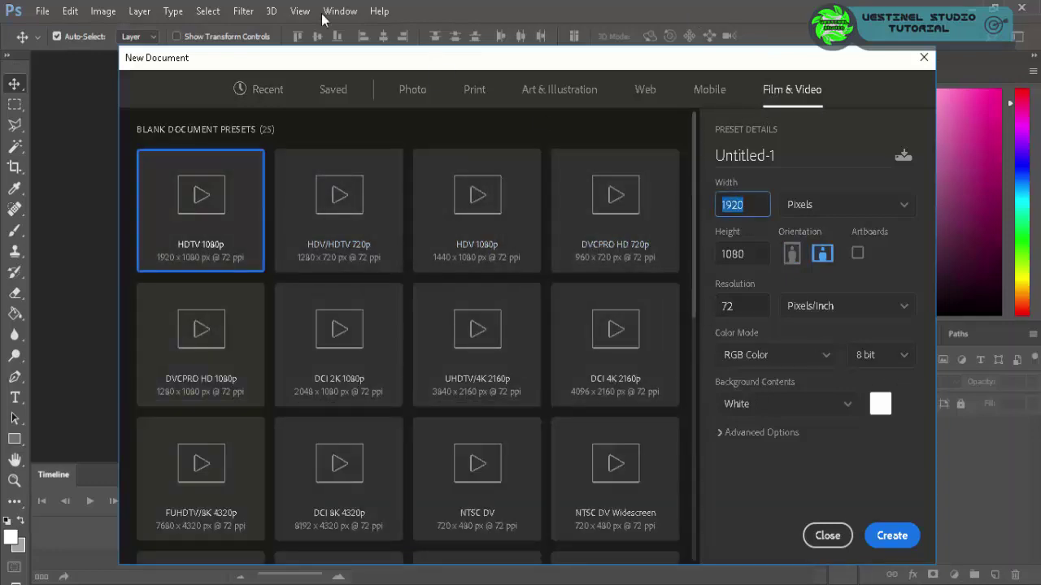
{"action": "type", "text": "1"}
{"action": "type", "text": "281"}
{"action": "key", "text": "BackSpace"}
{"action": "type", "text": "0"}
{"action": "double_click", "coordinate": [722, 254]}
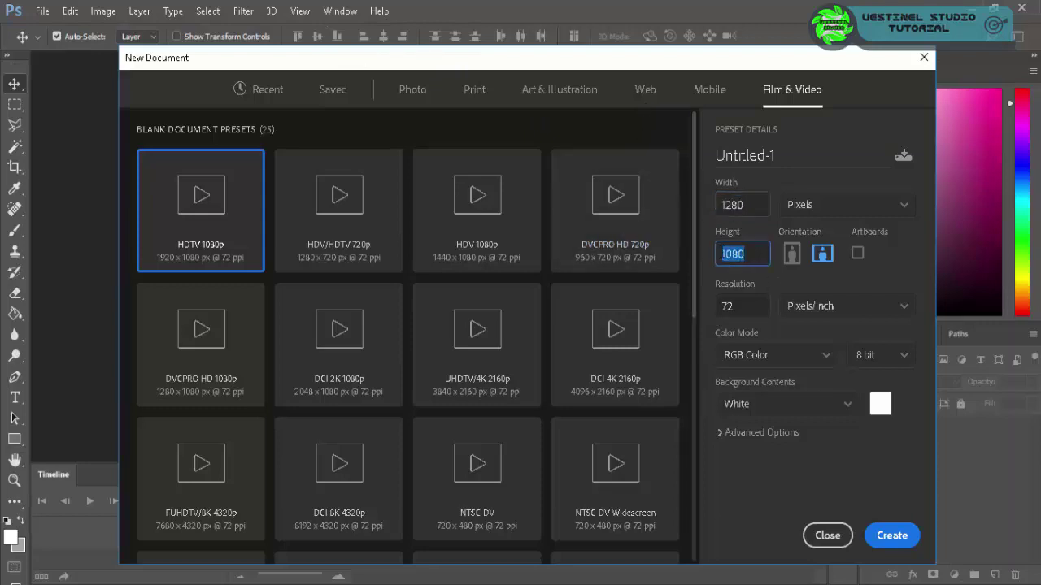
{"action": "type", "text": "7"}
{"action": "left_click", "coordinate": [905, 543]}
{"action": "left_click", "coordinate": [904, 544]}
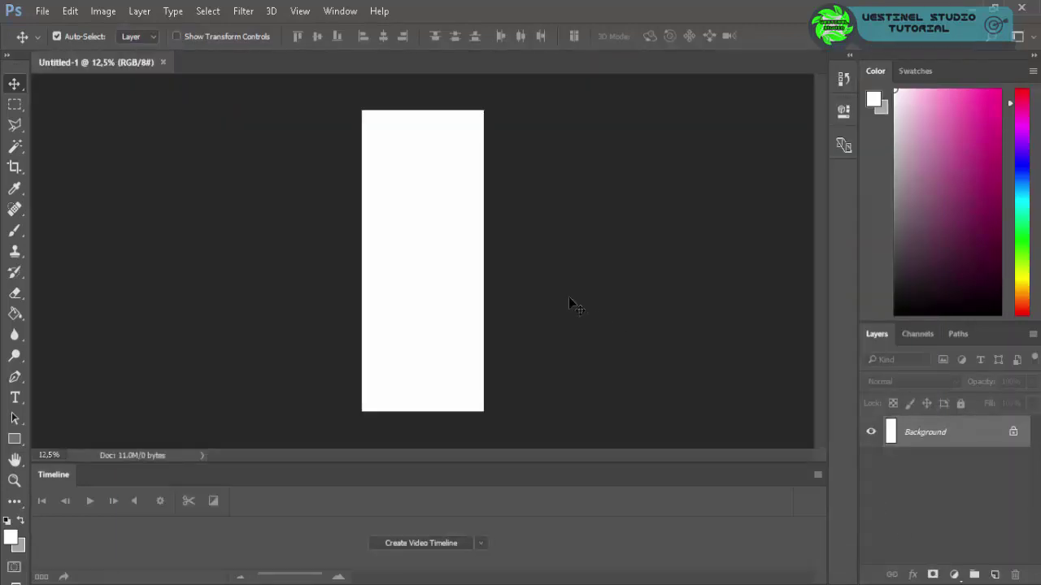
{"action": "key", "text": "ctrl+plus"}
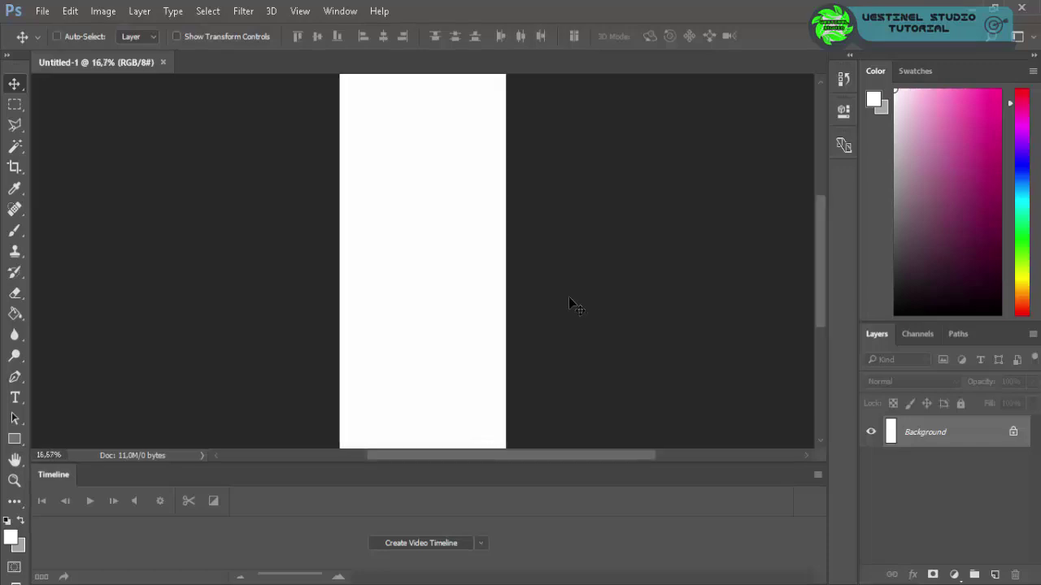
{"action": "key", "text": "ctrl+plus"}
{"action": "key", "text": "ctrl+plus"}
{"action": "key", "text": "ctrl+plus"}
{"action": "scroll", "coordinate": [564, 260], "scroll_direction": "up", "scroll_amount": 2}
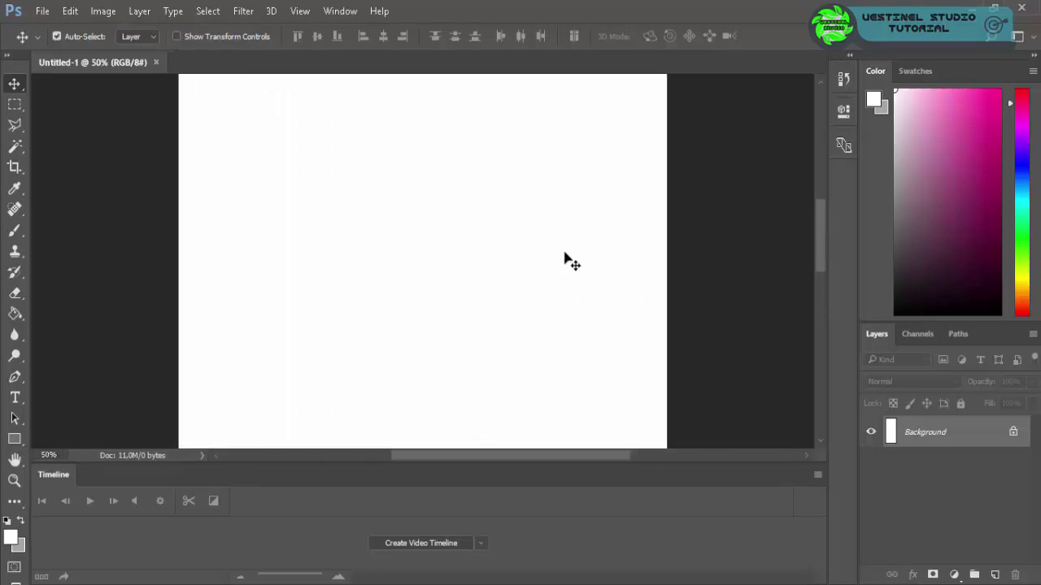
{"action": "scroll", "coordinate": [564, 261], "scroll_direction": "up", "scroll_amount": 2}
{"action": "scroll", "coordinate": [576, 255], "scroll_direction": "up", "scroll_amount": 2}
{"action": "scroll", "coordinate": [577, 255], "scroll_direction": "up", "scroll_amount": 3}
{"action": "scroll", "coordinate": [578, 255], "scroll_direction": "down", "scroll_amount": 1}
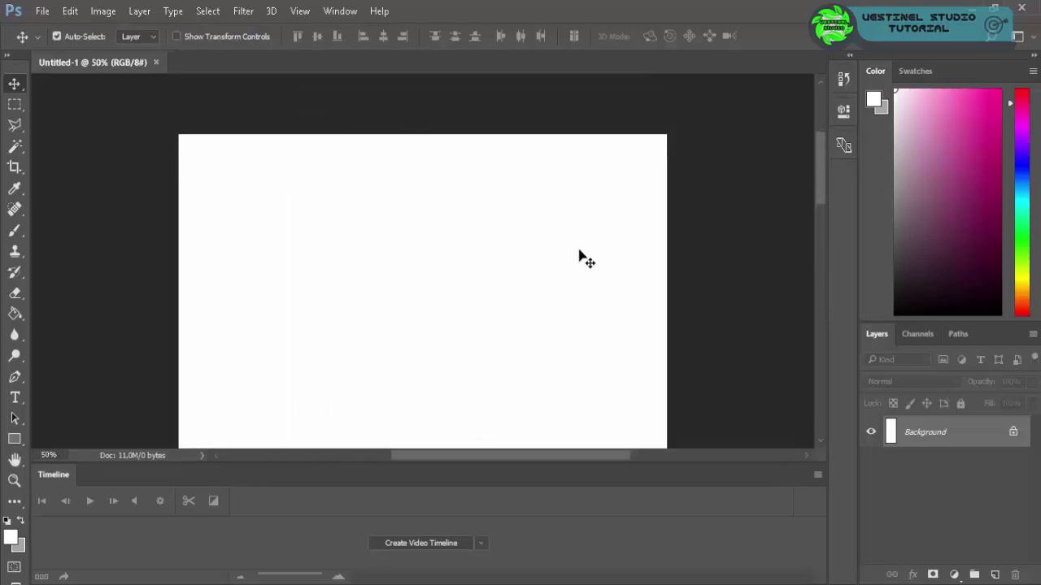
{"action": "scroll", "coordinate": [578, 255], "scroll_direction": "down", "scroll_amount": 1}
{"action": "scroll", "coordinate": [579, 253], "scroll_direction": "down", "scroll_amount": 1}
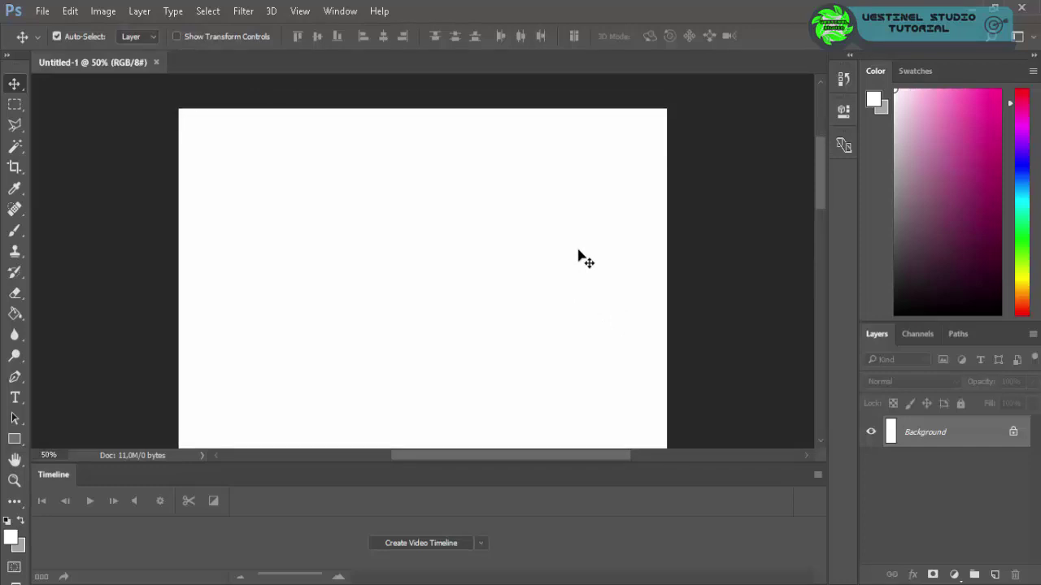
{"action": "scroll", "coordinate": [591, 204], "scroll_direction": "down", "scroll_amount": 1}
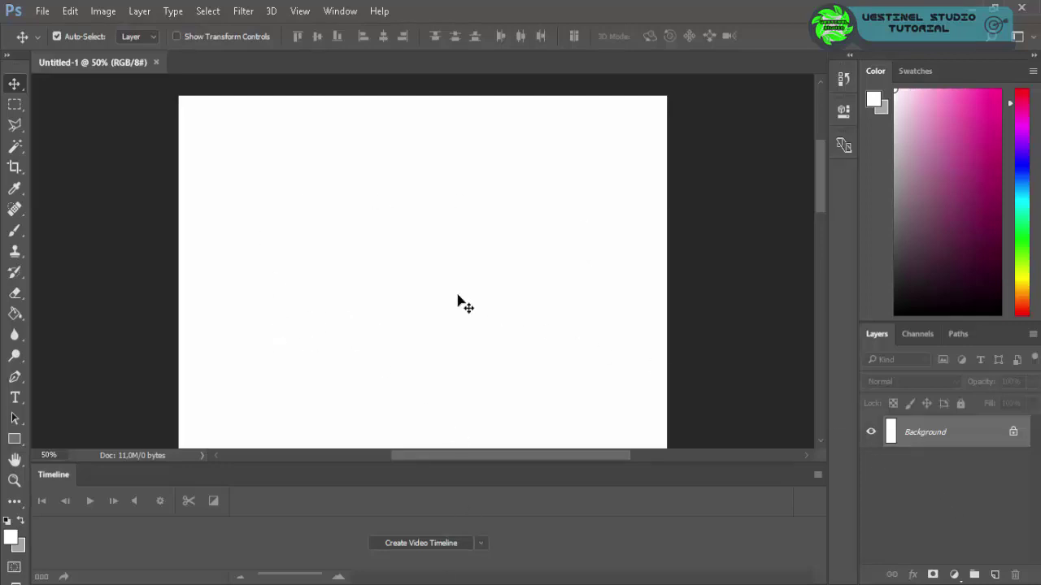
- Place a 48 pt placeholder text near the page top and colour it blue
{"action": "left_click", "coordinate": [15, 398]}
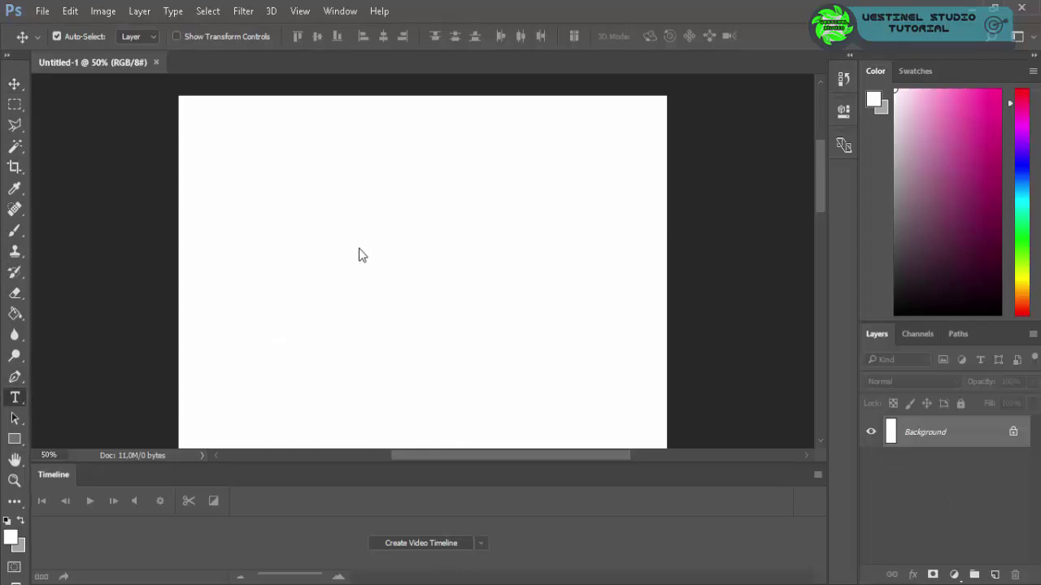
{"action": "left_click", "coordinate": [332, 169]}
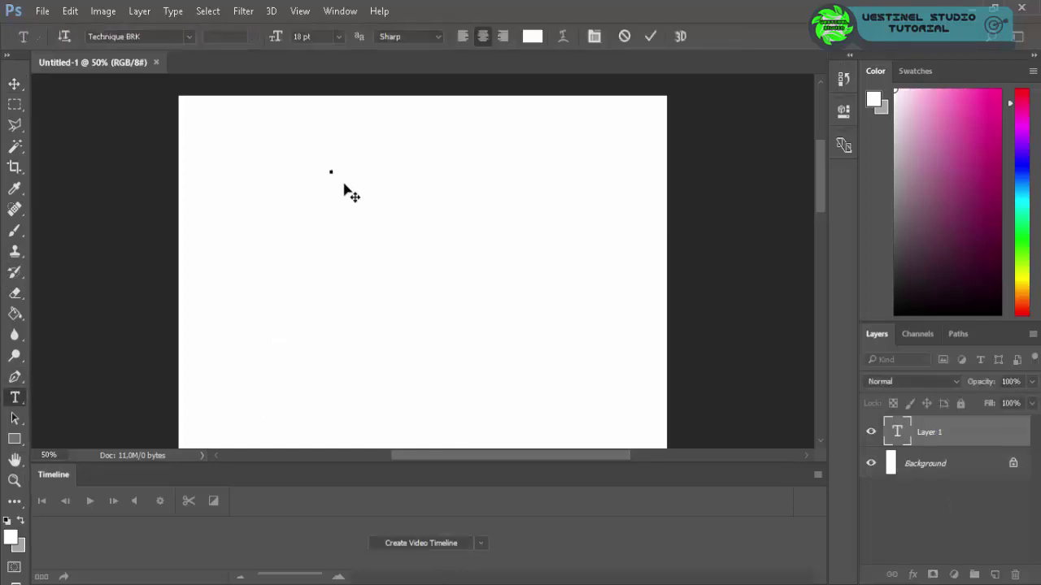
{"action": "left_click", "coordinate": [337, 36]}
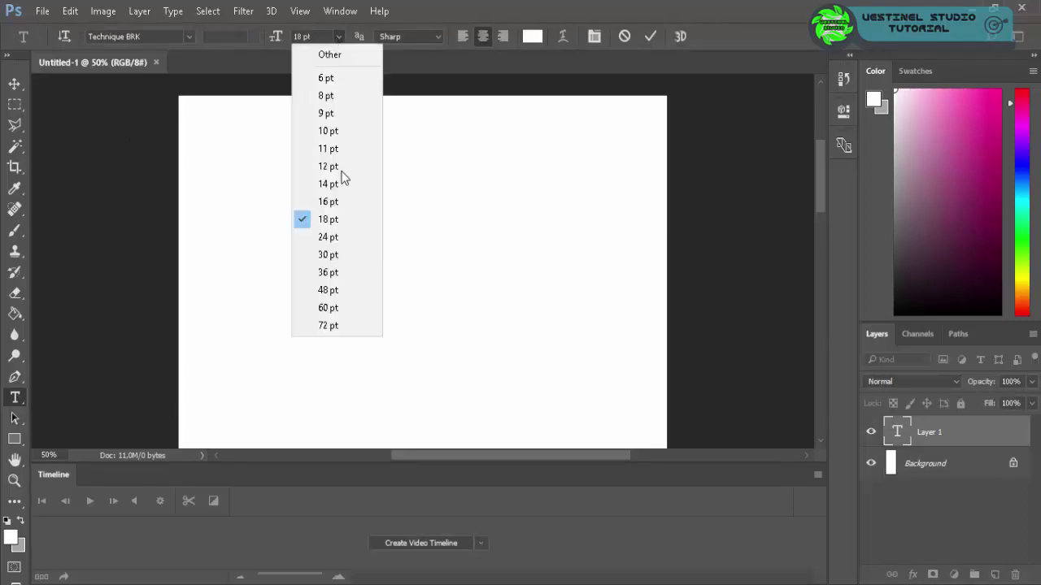
{"action": "left_click", "coordinate": [328, 290]}
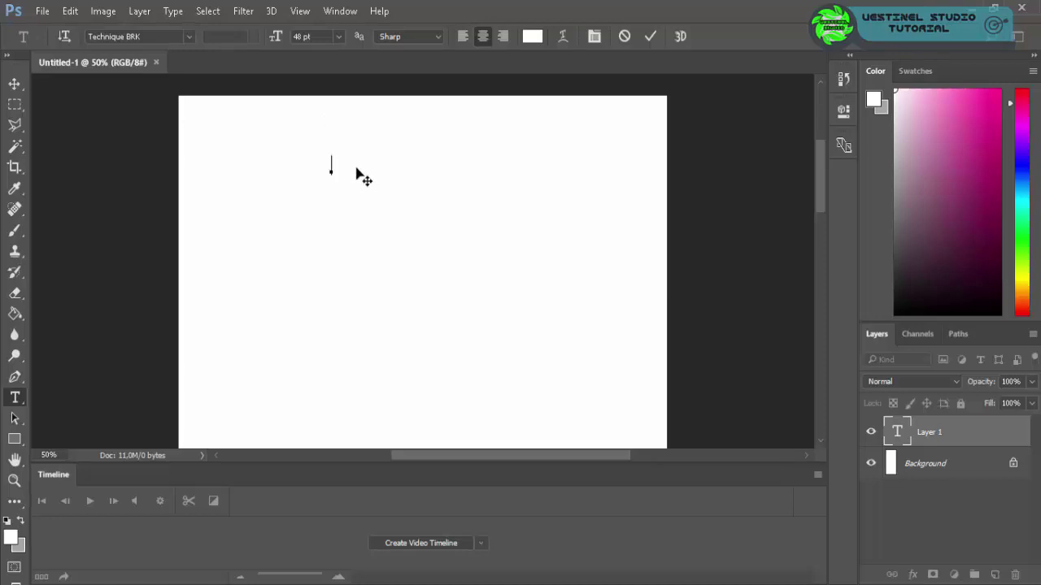
{"action": "type", "text": "Text"}
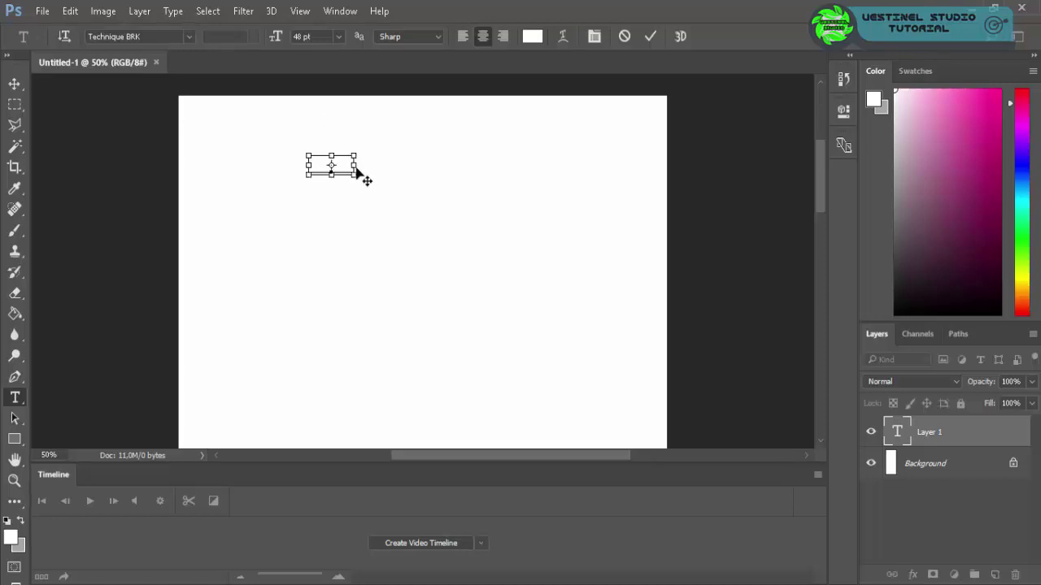
{"action": "key", "text": "ctrl+a"}
{"action": "left_click", "coordinate": [533, 36]}
{"action": "left_click_drag", "start_coordinate": [326, 305], "coordinate": [325, 291]}
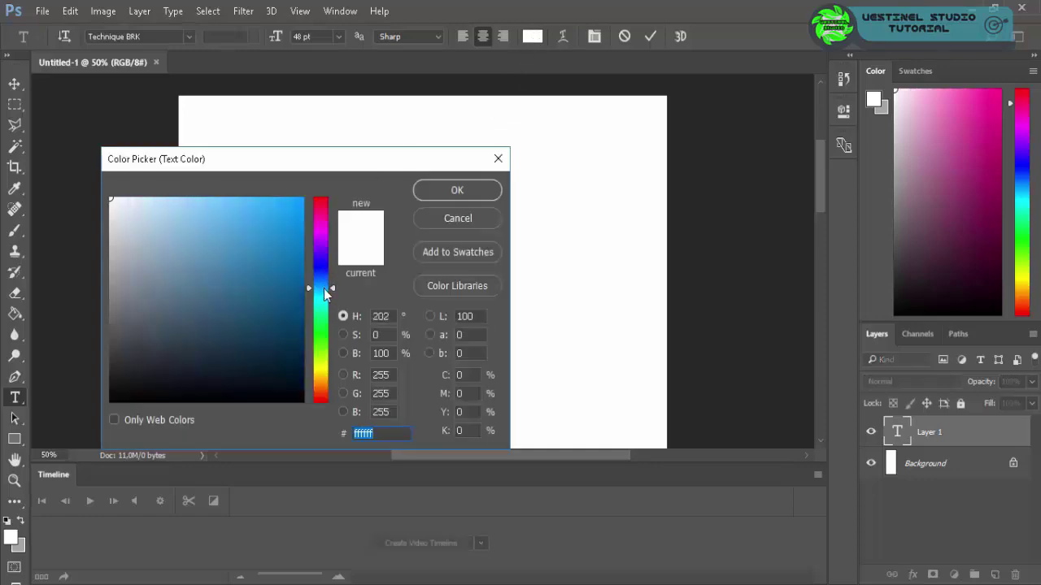
{"action": "left_click", "coordinate": [254, 254]}
{"action": "left_click", "coordinate": [457, 189]}
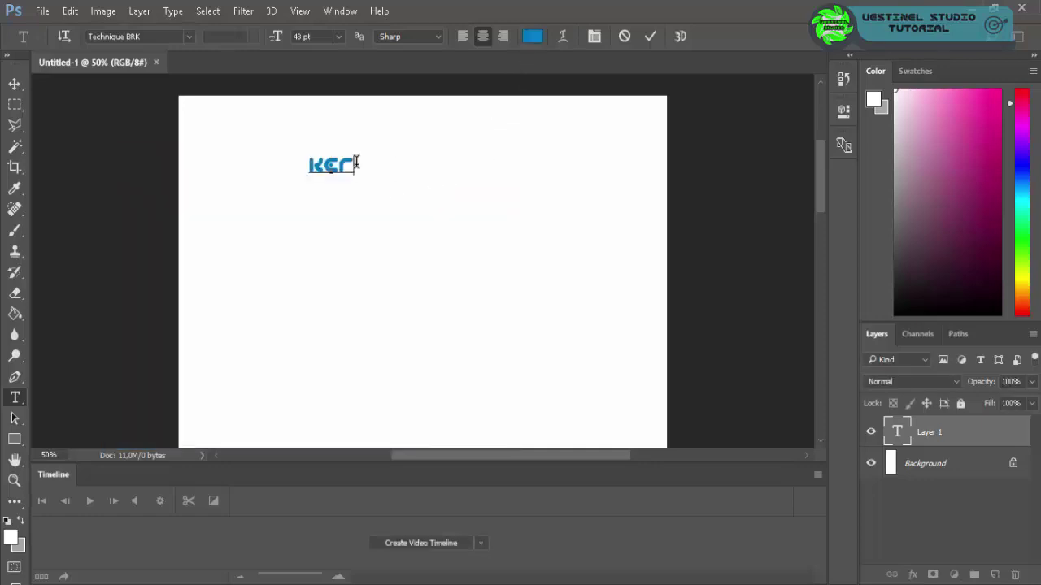
- Change the text to 'KERABAT KERJA' in Ninjastrike 72 pt, centred horizontally
{"action": "key", "text": "ctrl+a"}
{"action": "type", "text": "KERABAT"}
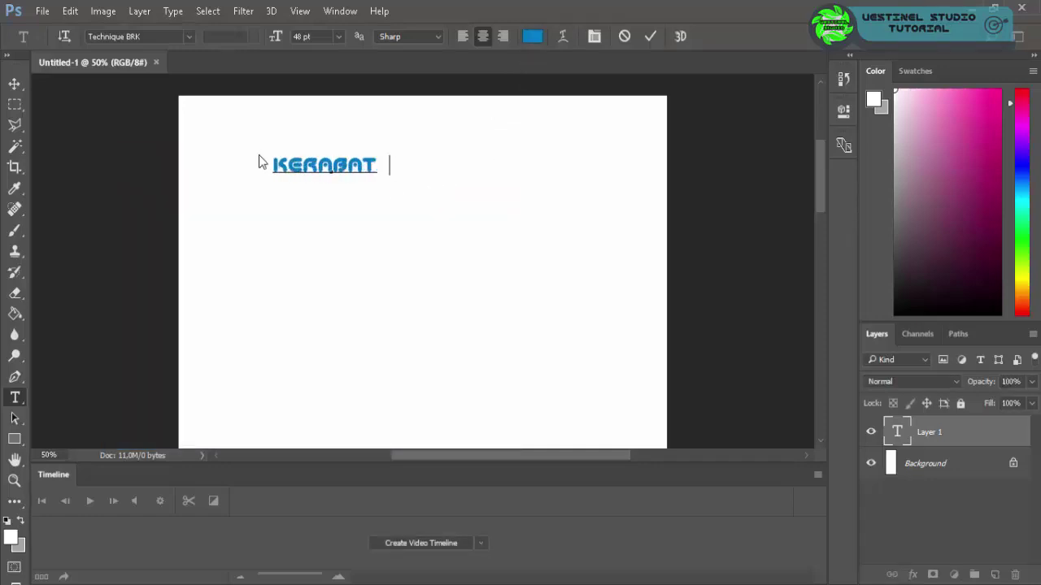
{"action": "type", "text": " KERJA"}
{"action": "key", "text": "ctrl+a"}
{"action": "left_click", "coordinate": [122, 36]}
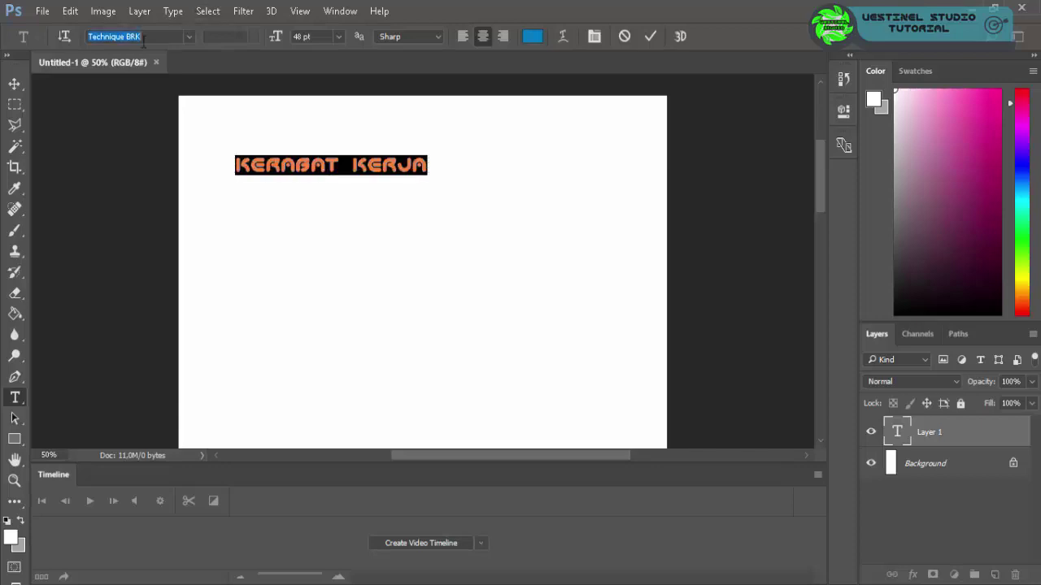
{"action": "type", "text": "Ninja"}
{"action": "key", "text": "Return"}
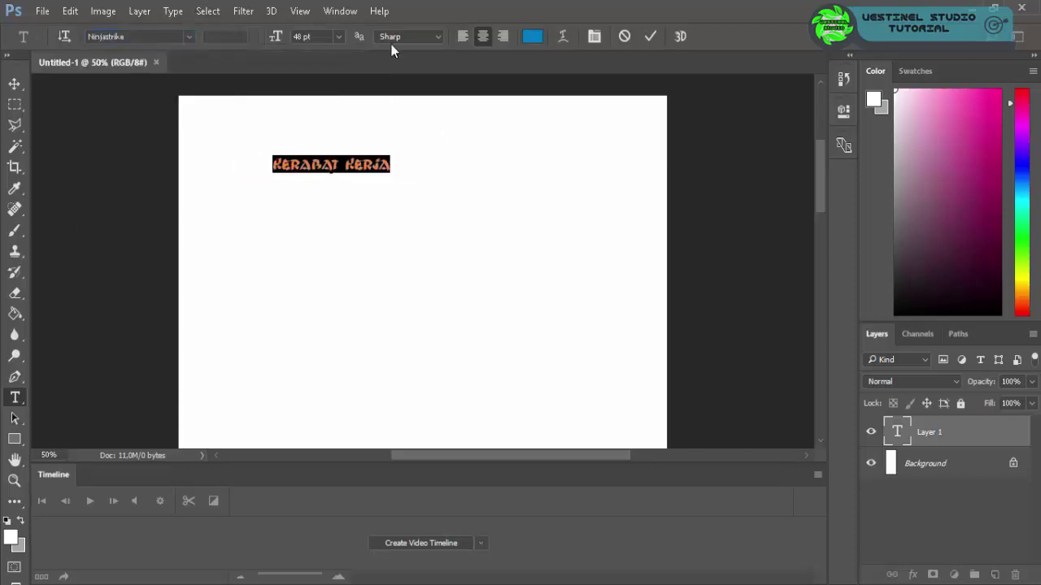
{"action": "left_click", "coordinate": [338, 37]}
{"action": "left_click", "coordinate": [358, 323]}
{"action": "left_click", "coordinate": [14, 83]}
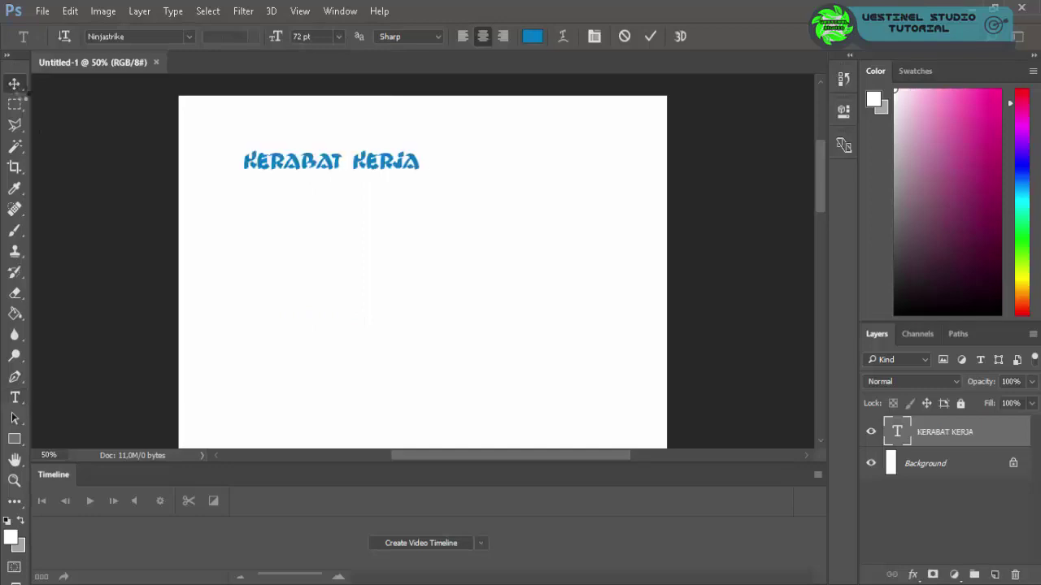
{"action": "left_click_drag", "start_coordinate": [406, 170], "coordinate": [498, 171]}
{"action": "scroll", "coordinate": [504, 195], "scroll_direction": "down", "scroll_amount": 1}
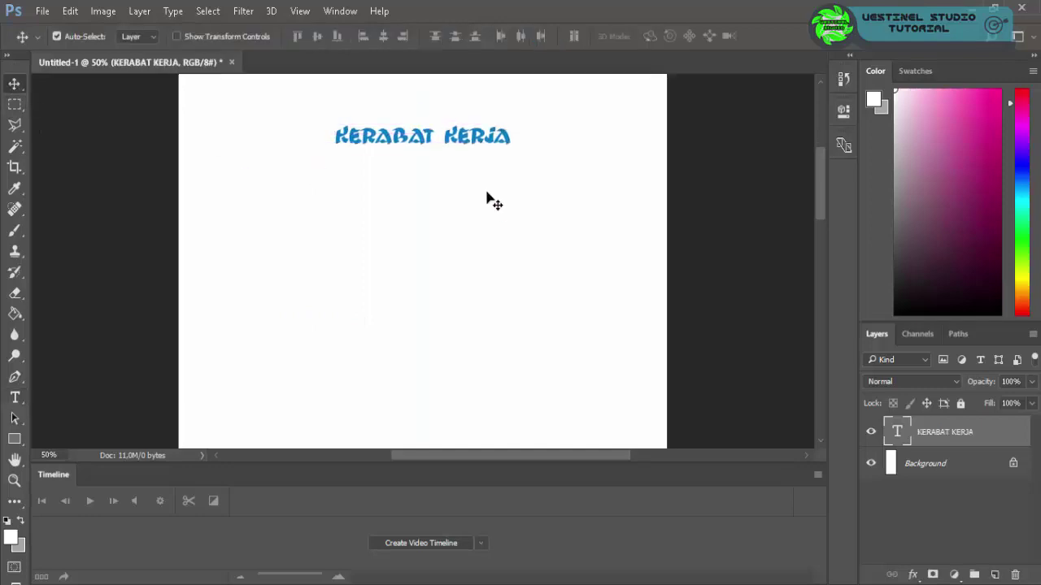
- Add a left-aligned 'PEMBIMBING' heading just under the title
{"action": "scroll", "coordinate": [472, 170], "scroll_direction": "up", "scroll_amount": 1}
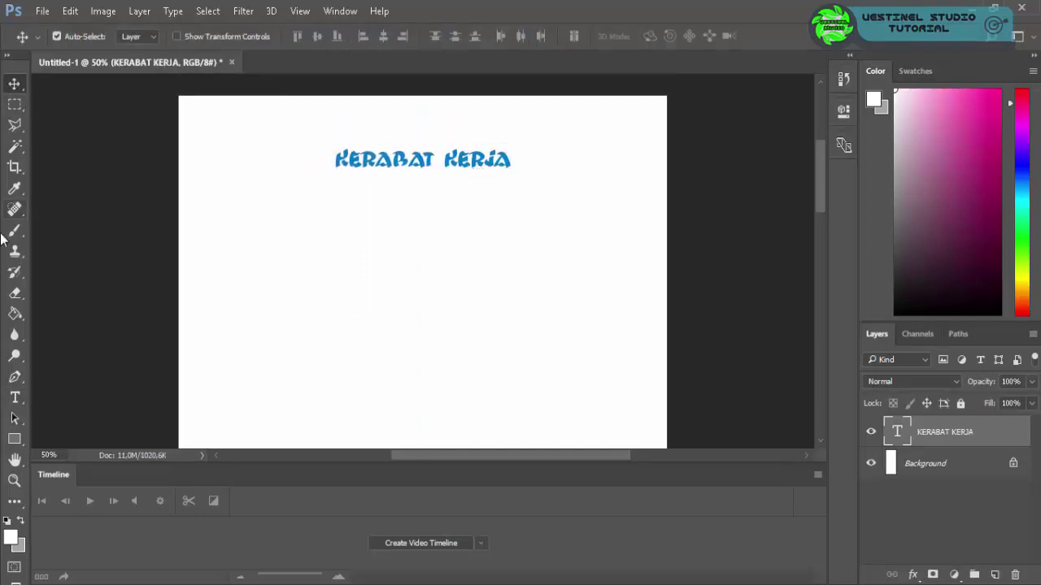
{"action": "left_click", "coordinate": [14, 397]}
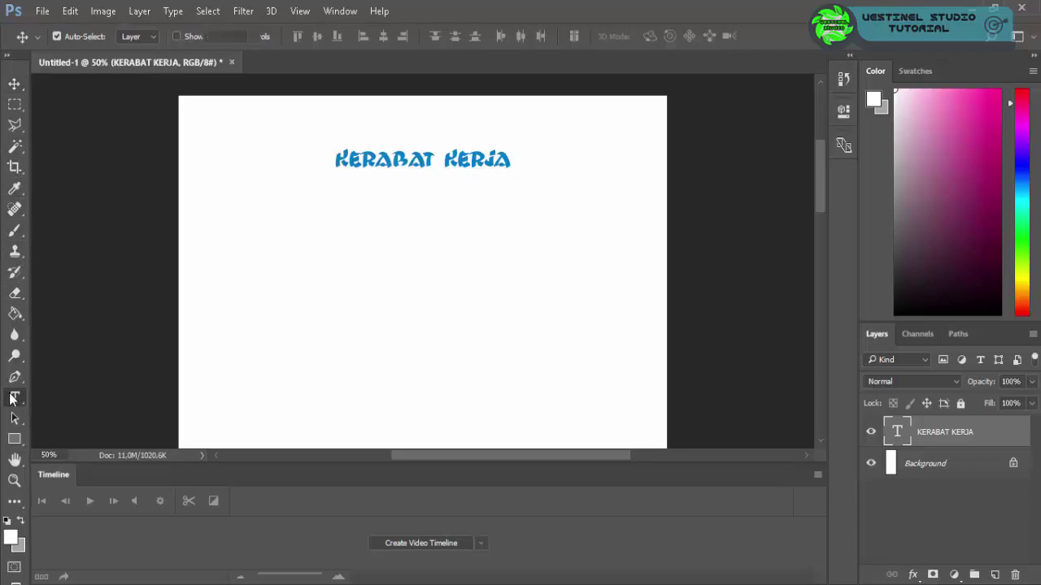
{"action": "scroll", "coordinate": [484, 355], "scroll_direction": "down", "scroll_amount": 1}
{"action": "scroll", "coordinate": [484, 355], "scroll_direction": "up", "scroll_amount": 1}
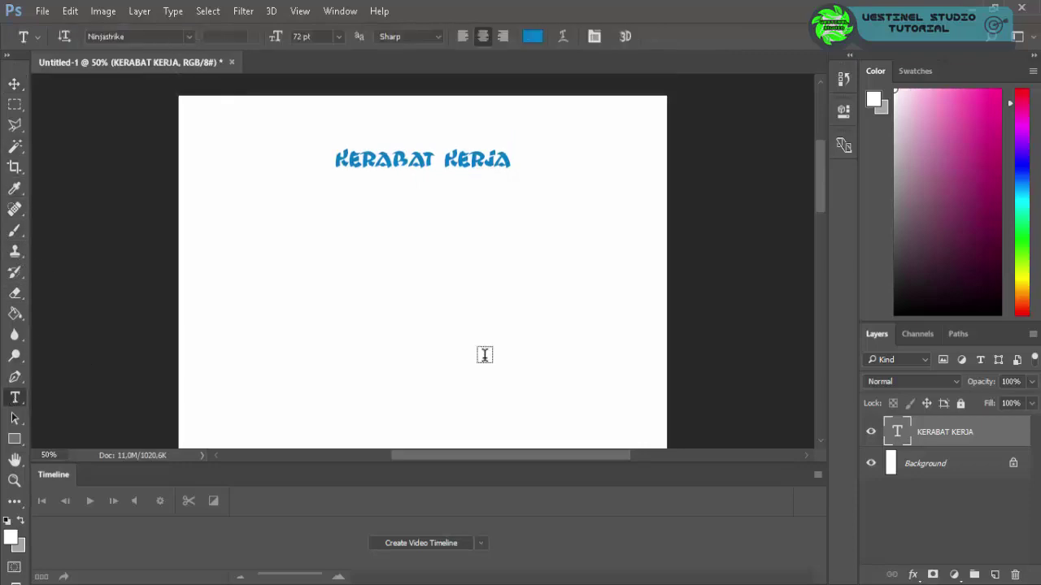
{"action": "scroll", "coordinate": [252, 207], "scroll_direction": "down", "scroll_amount": 1}
{"action": "left_click", "coordinate": [261, 197]}
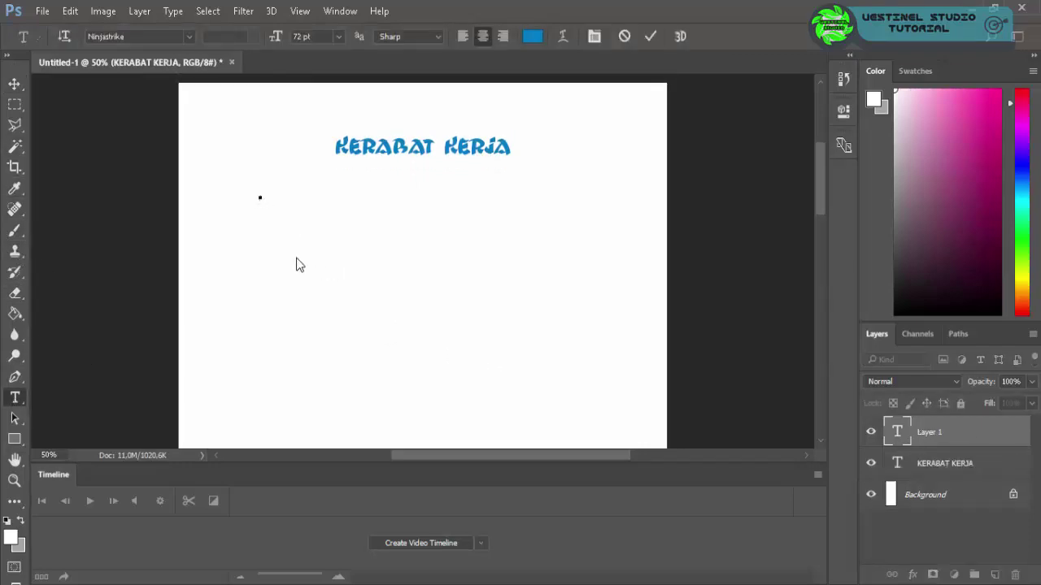
{"action": "left_click", "coordinate": [286, 193]}
{"action": "type", "text": "PEMBIMBING"}
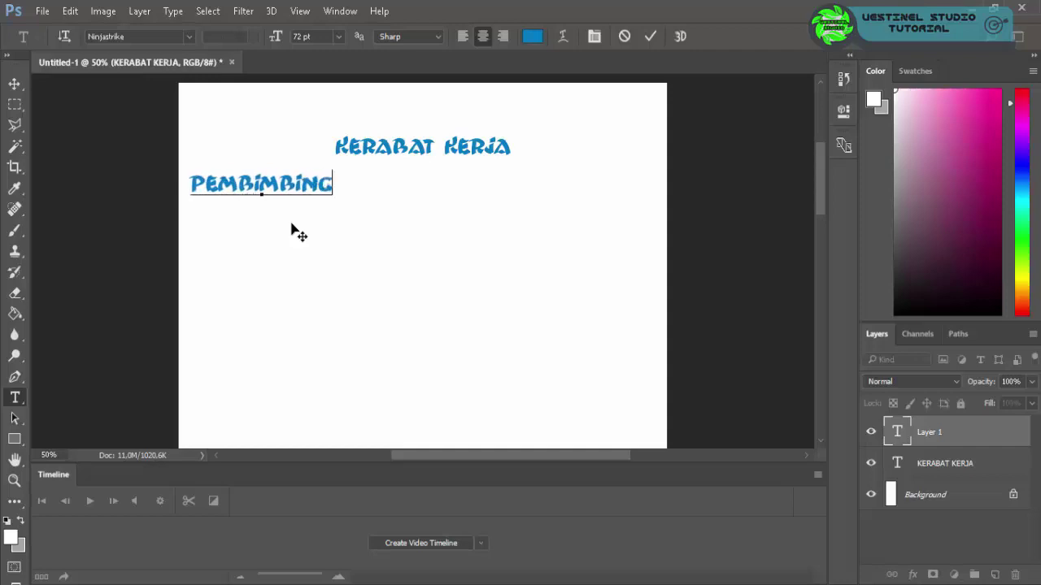
{"action": "left_click", "coordinate": [462, 36]}
{"action": "left_click", "coordinate": [15, 84]}
{"action": "left_click_drag", "start_coordinate": [283, 193], "coordinate": [273, 208]}
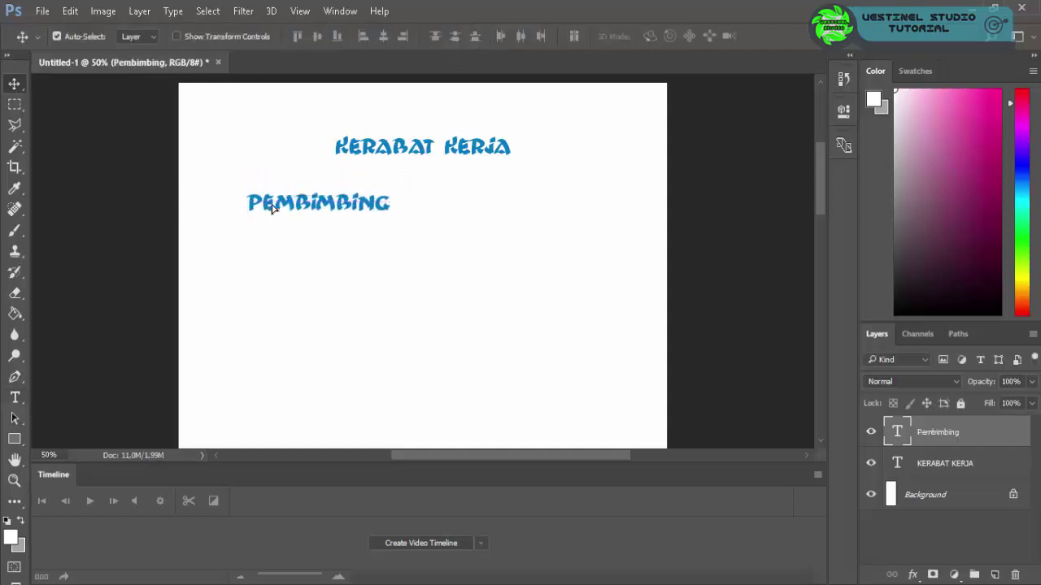
- Type the supervisor's full name on a line beneath PEMBIMBING
{"action": "left_click", "coordinate": [14, 398]}
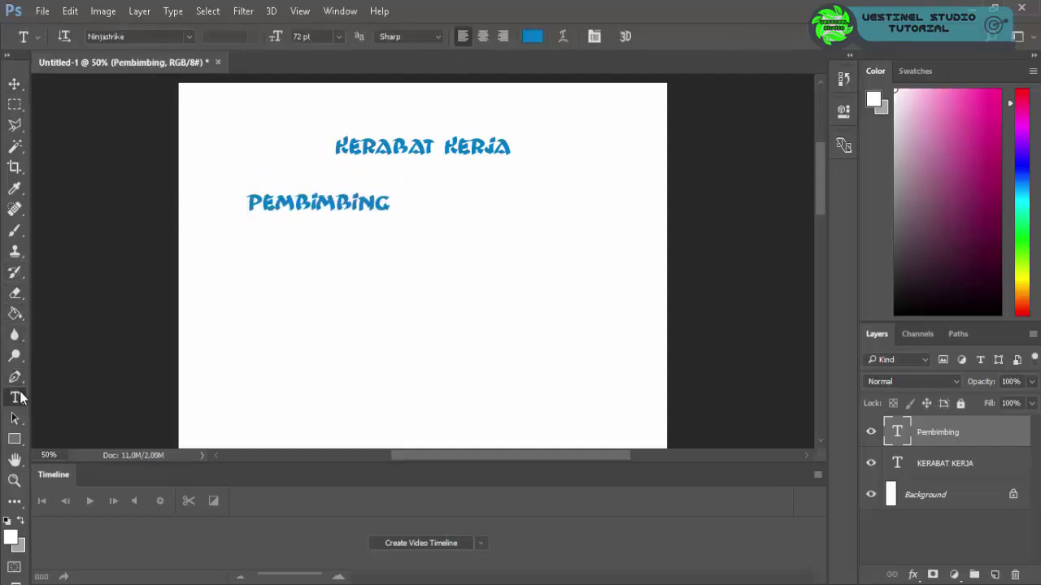
{"action": "left_click", "coordinate": [324, 239]}
{"action": "type", "text": "EBRI"}
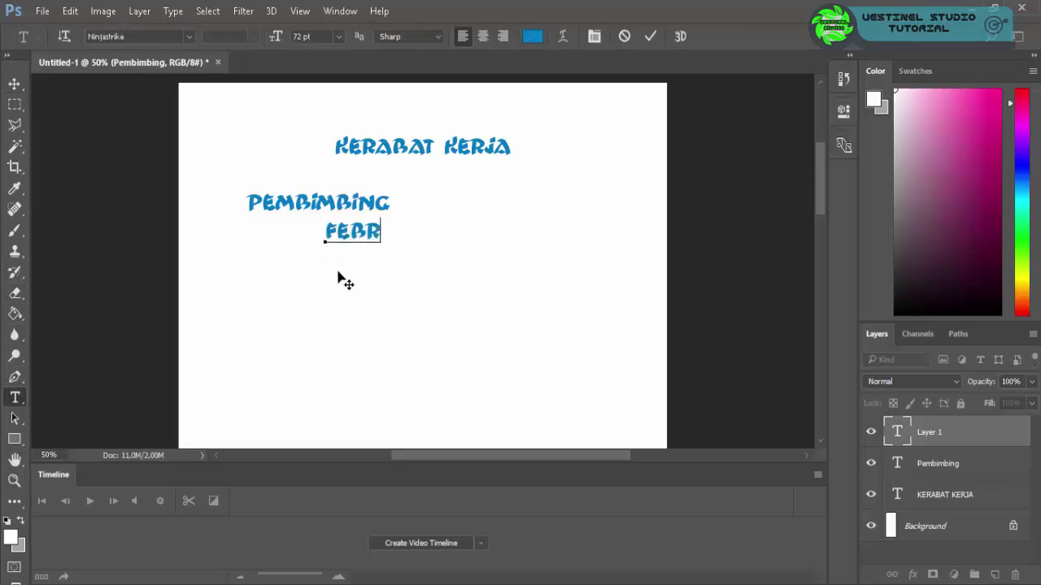
{"action": "type", "text": "YANTO PRA"}
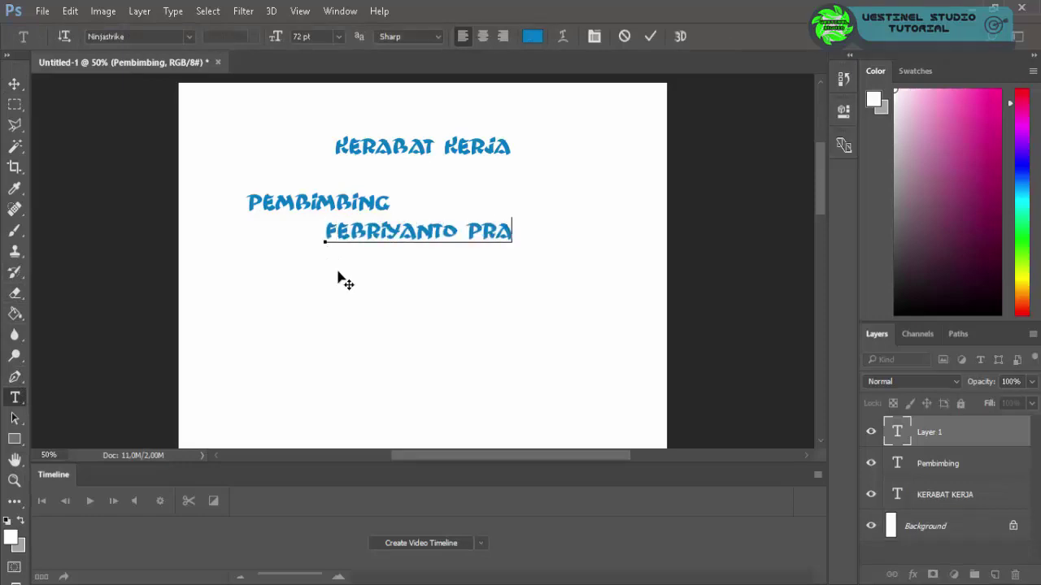
{"action": "type", "text": "TAMA PUTRA"}
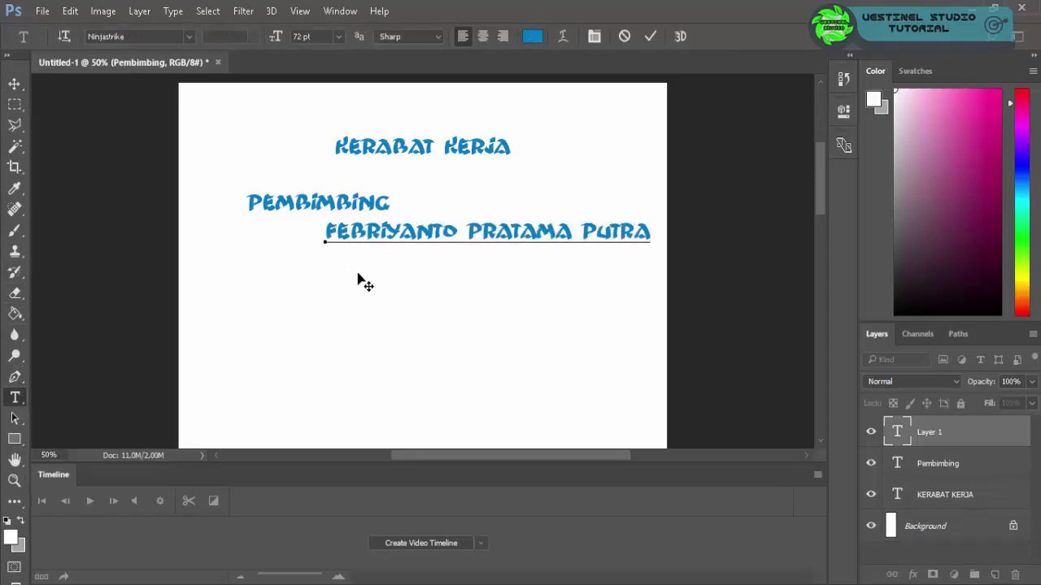
{"action": "left_click_drag", "start_coordinate": [358, 281], "coordinate": [337, 283]}
{"action": "scroll", "coordinate": [349, 286], "scroll_direction": "down", "scroll_amount": 1}
{"action": "key", "text": "ctrl+Return"}
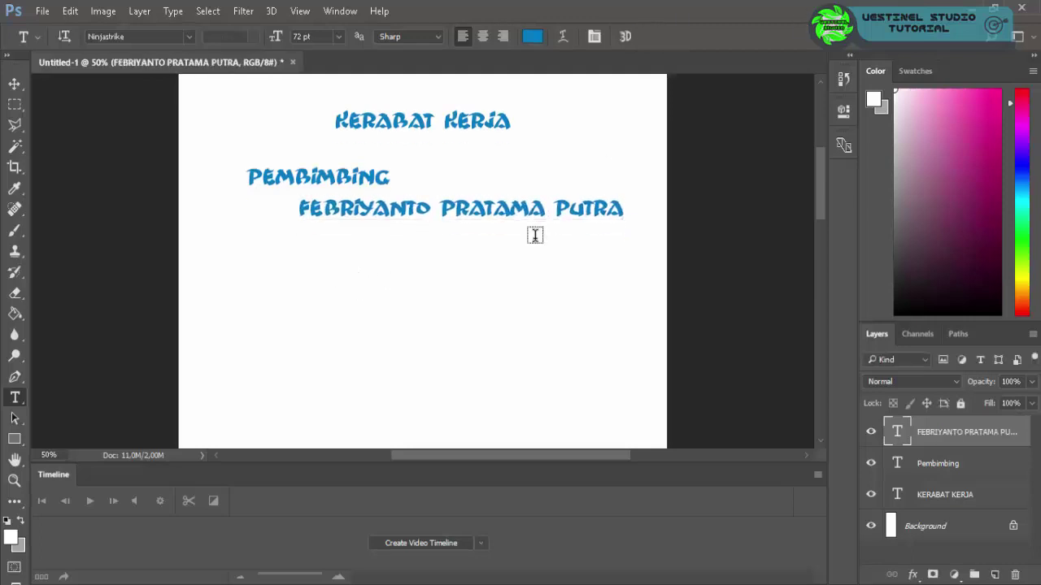
- Add a 'Sutradara' heading below the supervisor's name
{"action": "left_click", "coordinate": [249, 256]}
{"action": "scroll", "coordinate": [271, 288], "scroll_direction": "down", "scroll_amount": 1}
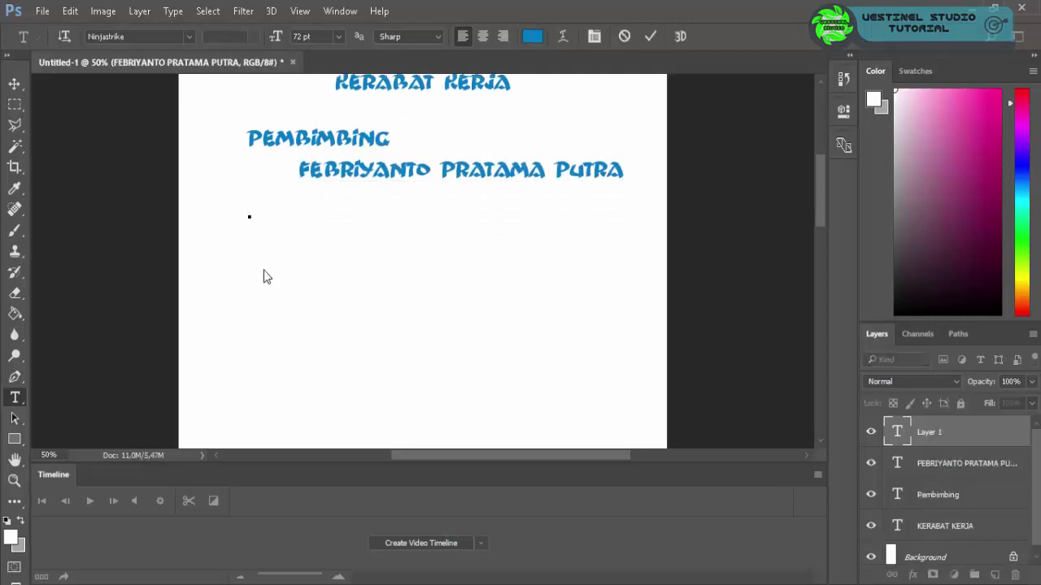
{"action": "type", "text": "Su"}
{"action": "type", "text": "tradara"}
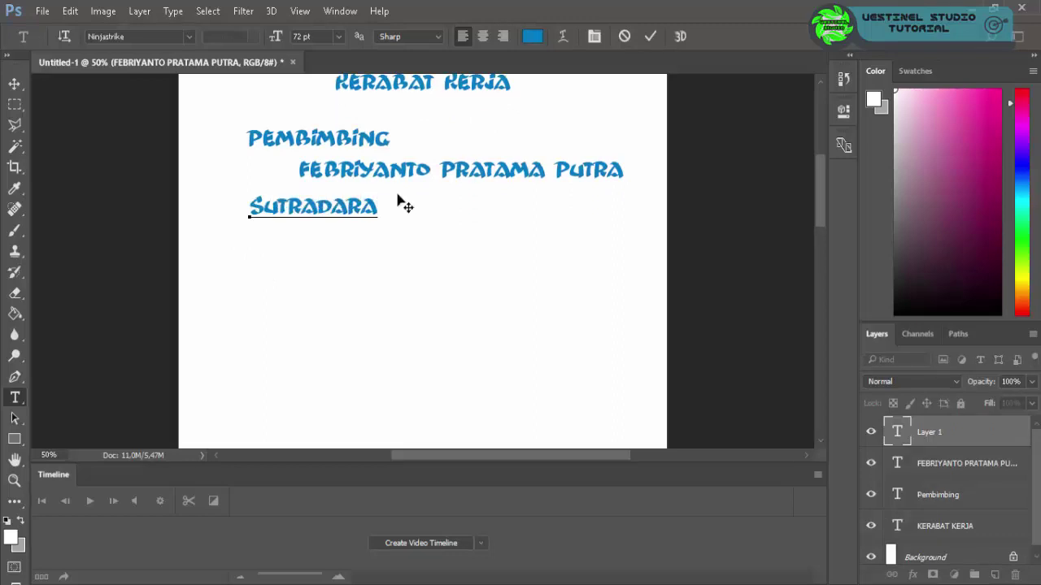
{"action": "left_click", "coordinate": [650, 35]}
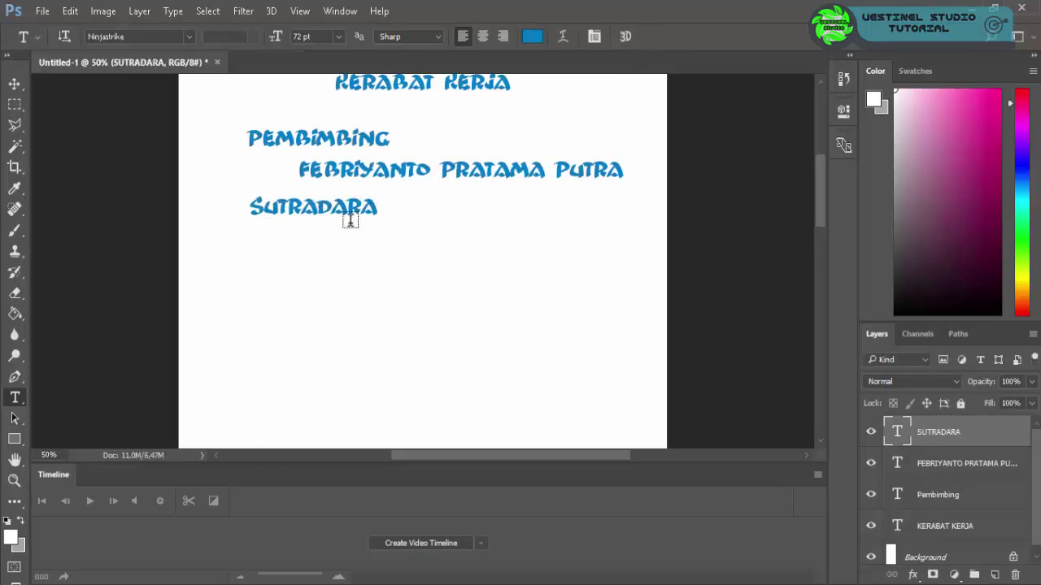
{"action": "left_click", "coordinate": [300, 244]}
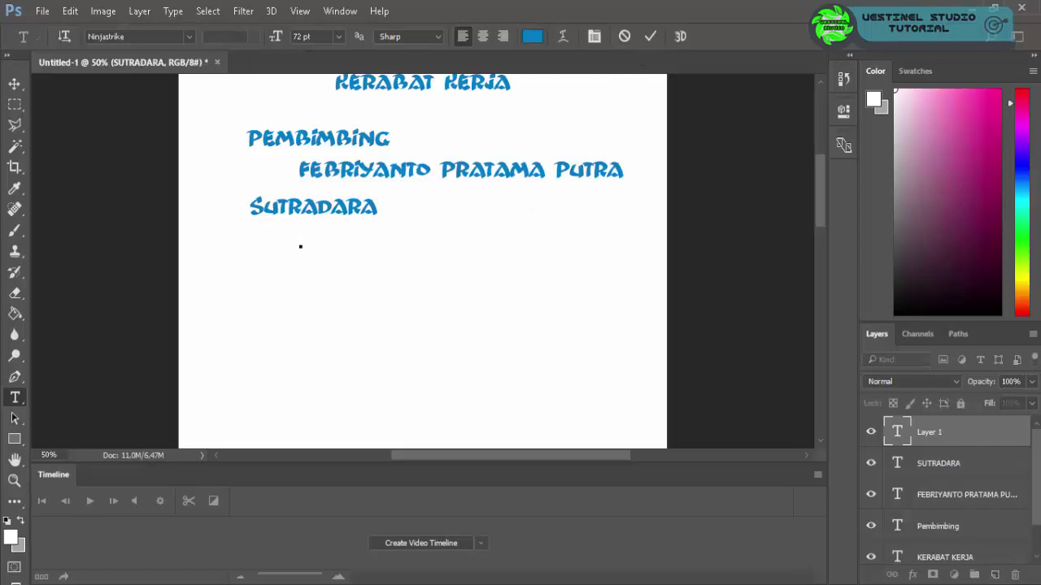
- Paste the director's name from the Notepad list under Sutradara
{"action": "key", "text": "alt+Tab"}
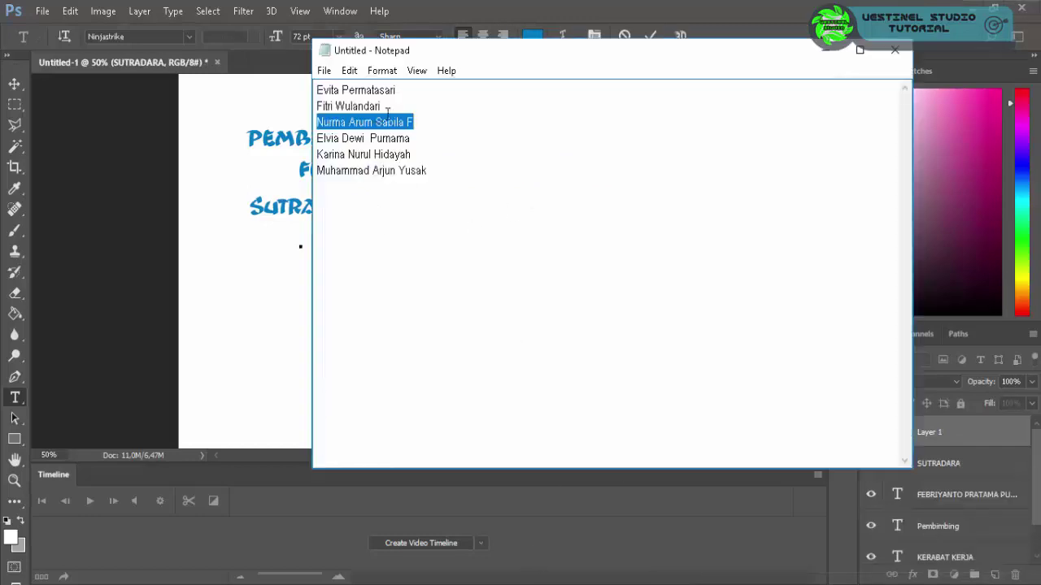
{"action": "right_click", "coordinate": [387, 114]}
{"action": "left_click", "coordinate": [423, 173]}
{"action": "key", "text": "alt+Tab"}
{"action": "key", "text": "ctrl+v"}
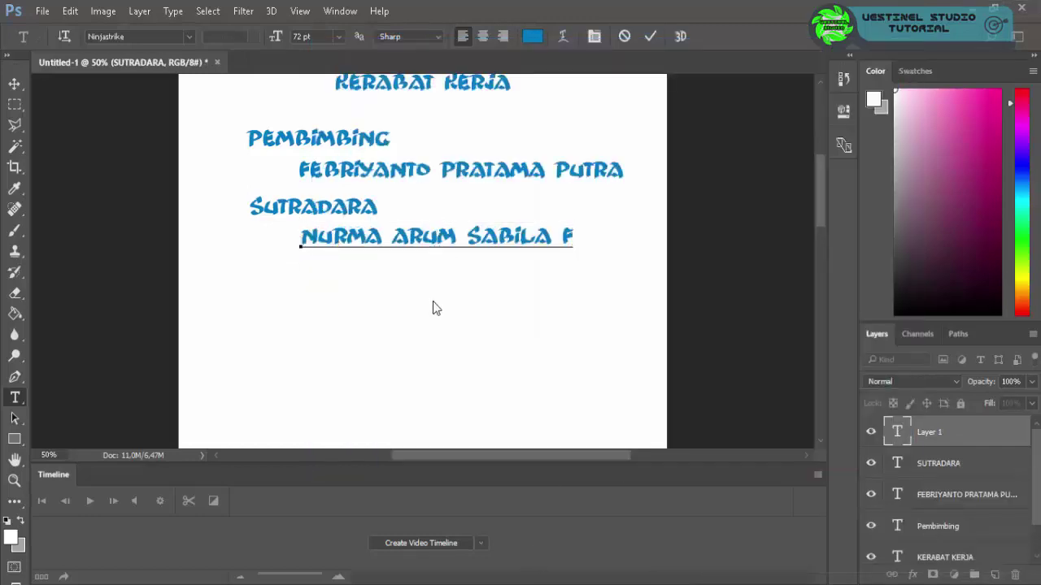
{"action": "left_click", "coordinate": [651, 35]}
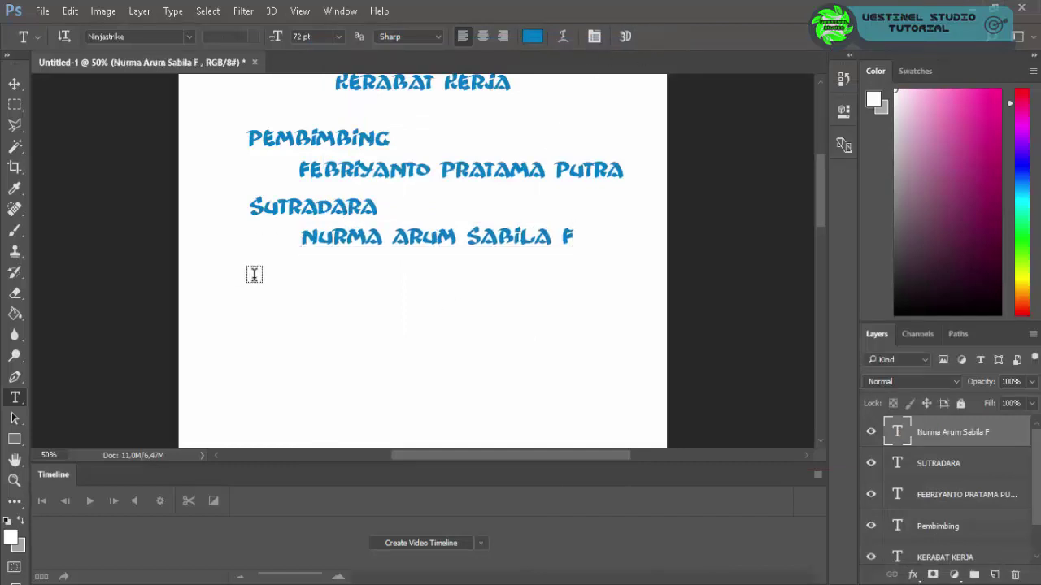
- Add a 'CAMERAMEN' heading with the cameraman's name pasted beneath it
{"action": "left_click", "coordinate": [253, 275]}
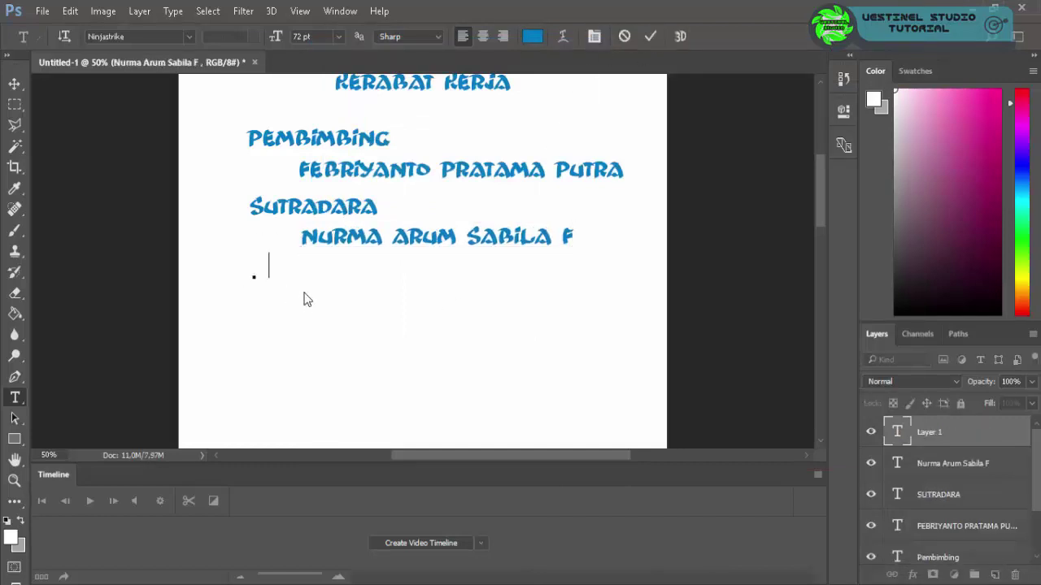
{"action": "type", "text": "CAMERAMEN"}
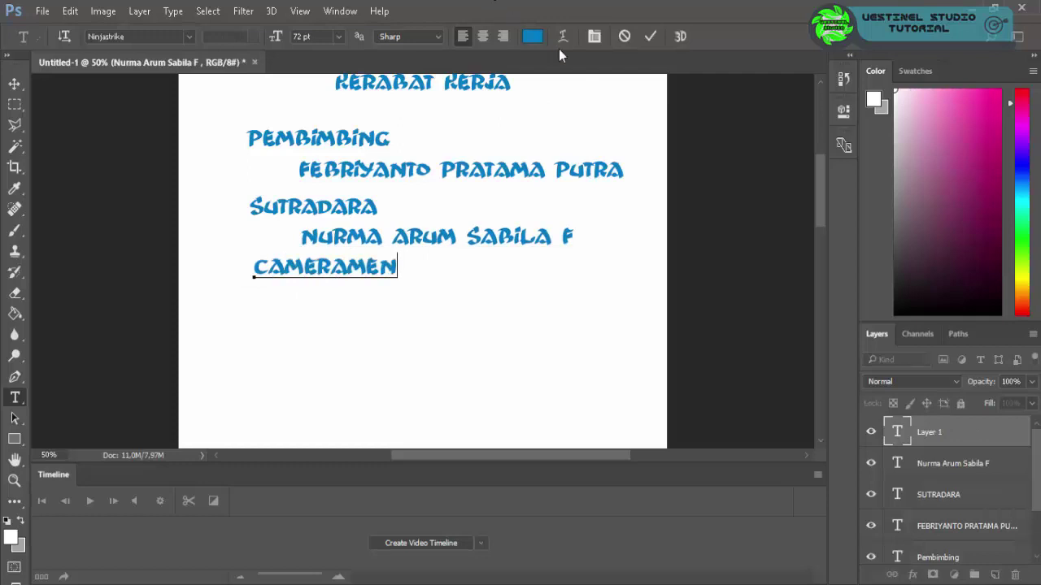
{"action": "left_click", "coordinate": [650, 35]}
{"action": "left_click", "coordinate": [492, 573]}
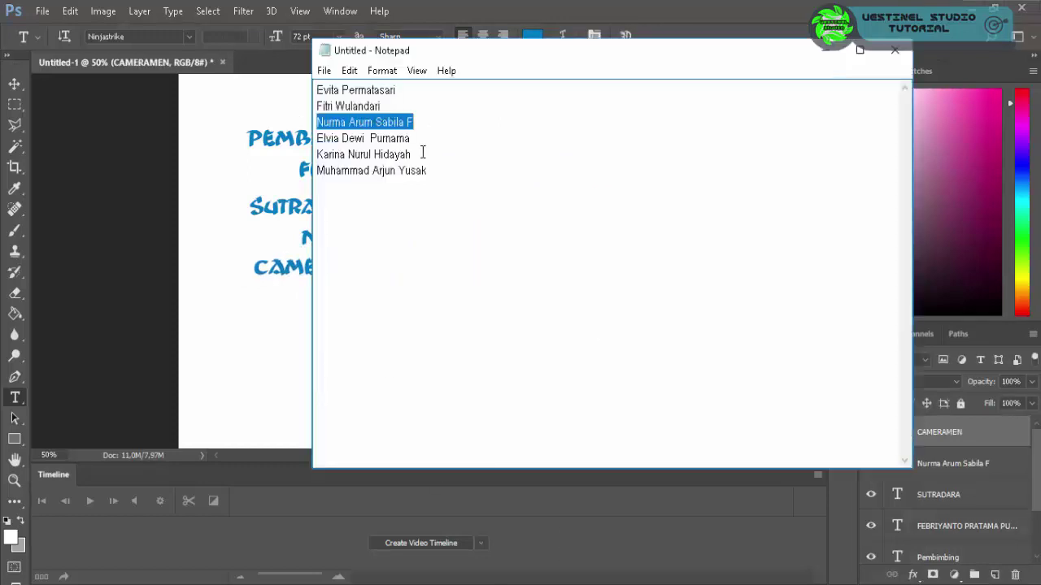
{"action": "left_click_drag", "start_coordinate": [427, 171], "coordinate": [273, 184]}
{"action": "key", "text": "ctrl+c"}
{"action": "left_click", "coordinate": [273, 185]}
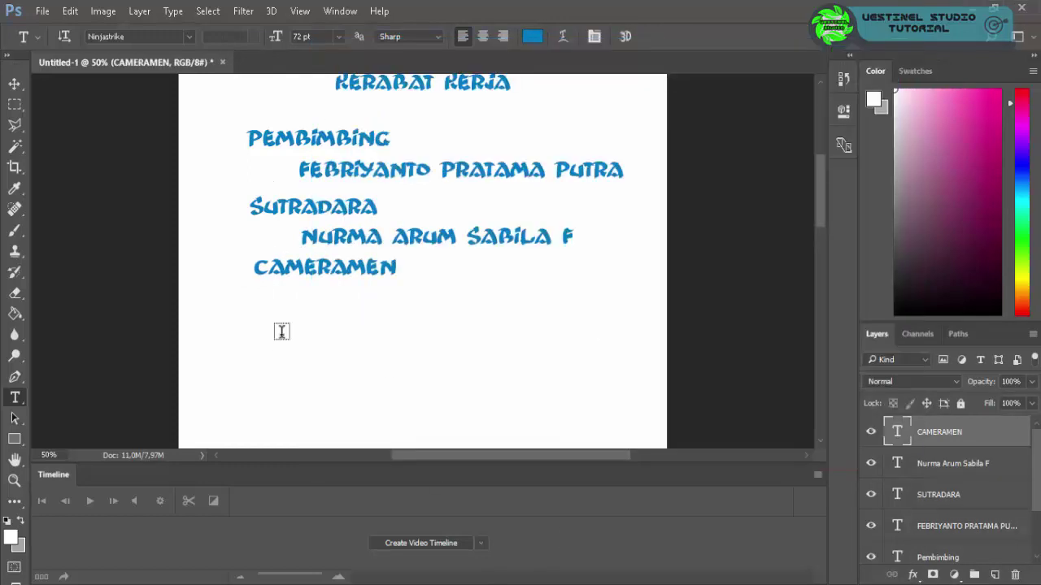
{"action": "left_click", "coordinate": [302, 293]}
{"action": "key", "text": "ctrl+v"}
{"action": "left_click", "coordinate": [14, 83]}
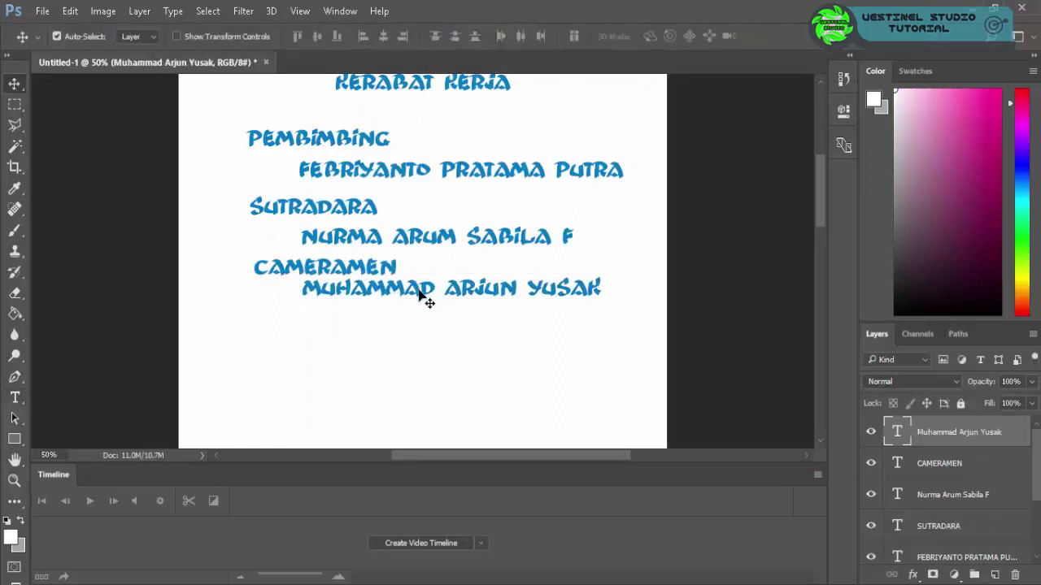
{"action": "left_click_drag", "start_coordinate": [421, 290], "coordinate": [430, 300]}
- Add a 'PENGARAH ADEGAN' heading below the cameraman's name
{"action": "key", "text": "alt+Tab"}
{"action": "left_click", "coordinate": [272, 317]}
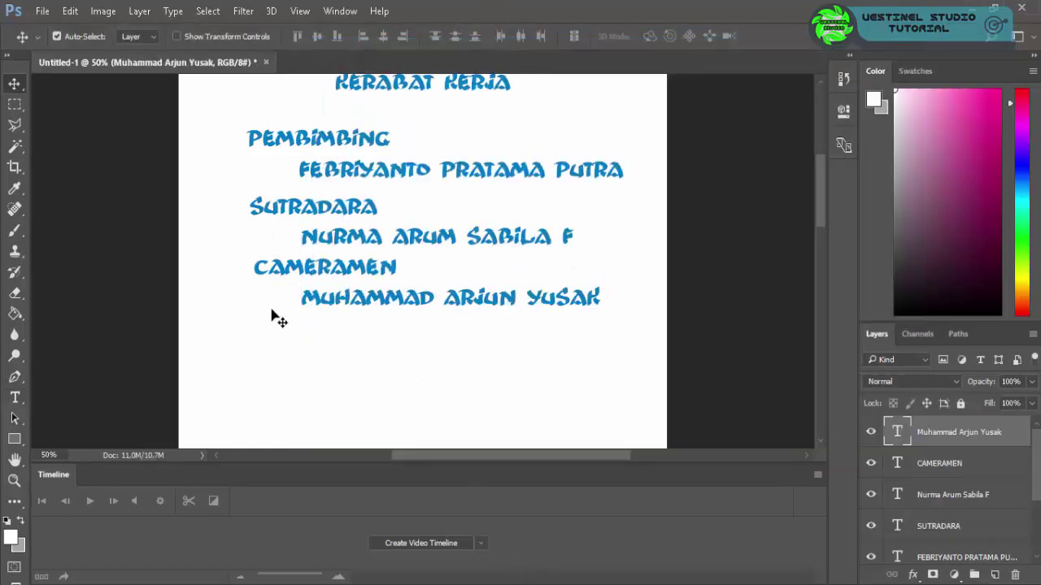
{"action": "left_click", "coordinate": [15, 397]}
{"action": "left_click", "coordinate": [255, 330]}
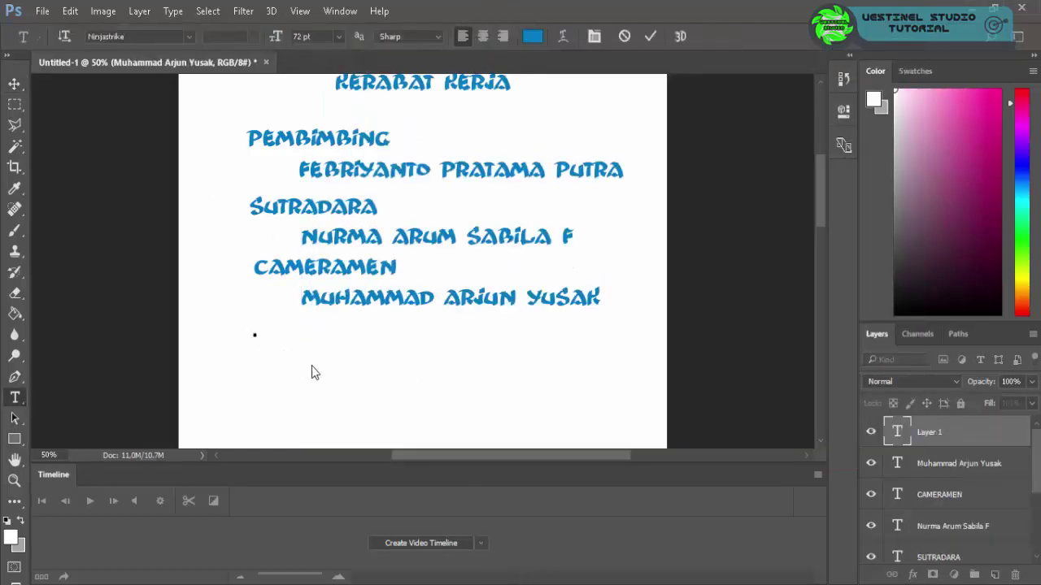
{"action": "scroll", "coordinate": [315, 367], "scroll_direction": "down", "scroll_amount": 1}
{"action": "type", "text": "PENGARAH "}
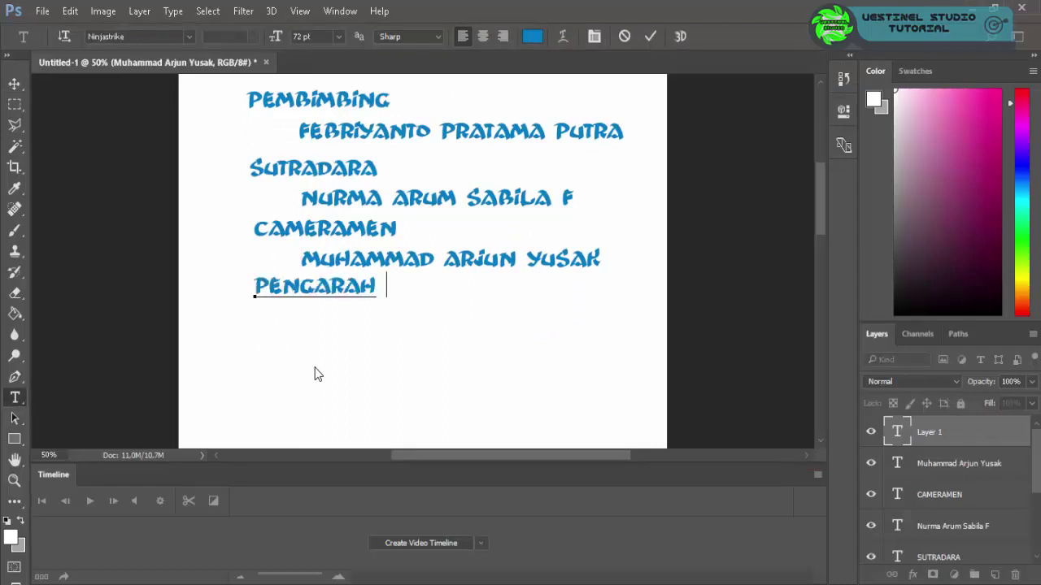
{"action": "type", "text": "ADEGAN"}
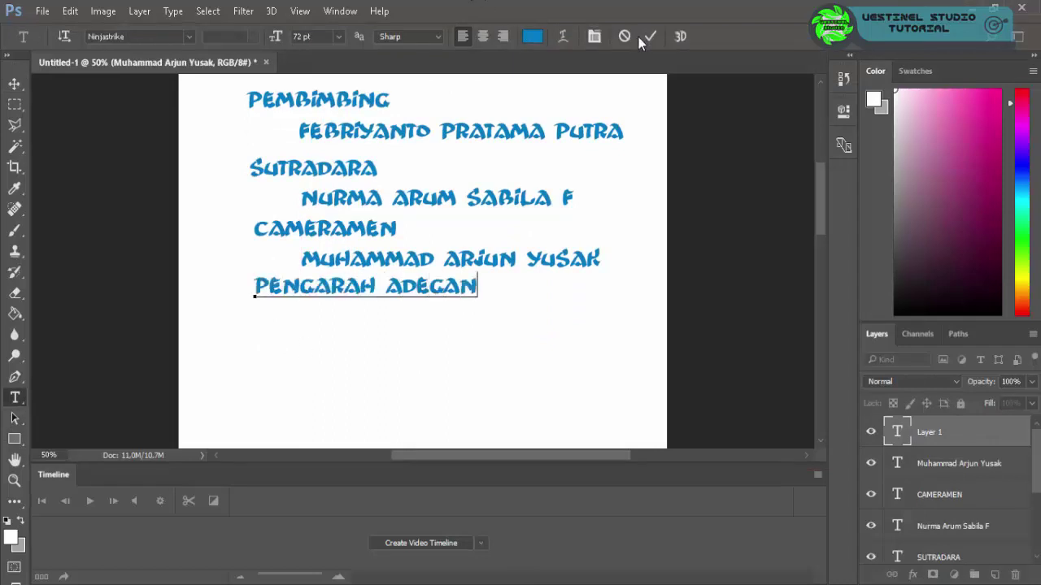
{"action": "left_click", "coordinate": [651, 35]}
- Paste the scene director's name from Notepad under PENGARAH ADEGAN
{"action": "key", "text": "alt+Tab"}
{"action": "left_click_drag", "start_coordinate": [397, 106], "coordinate": [287, 106]}
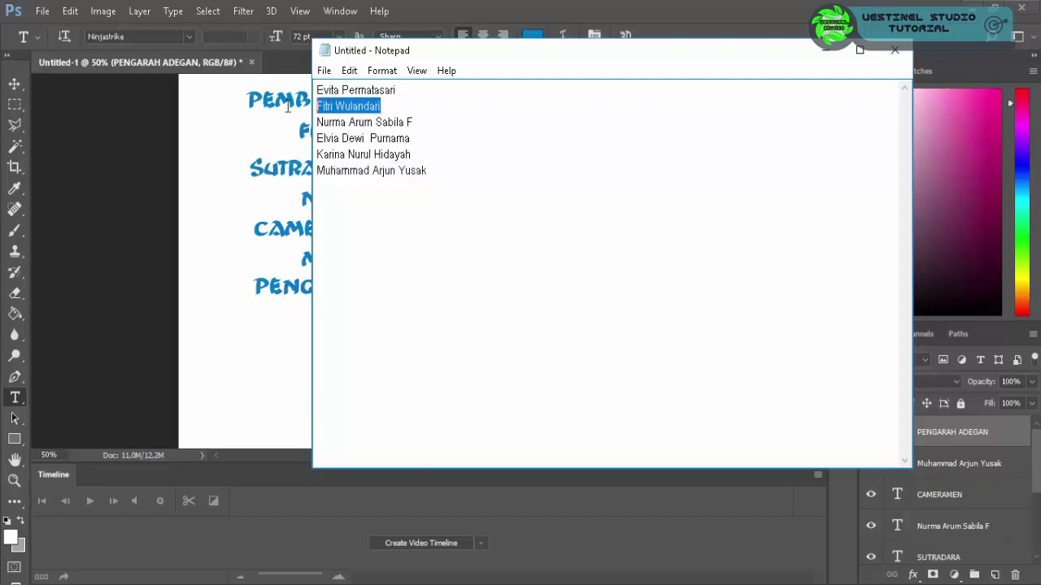
{"action": "key", "text": "ctrl+c"}
{"action": "key", "text": "alt+Tab"}
{"action": "left_click", "coordinate": [303, 313]}
{"action": "key", "text": "ctrl+v"}
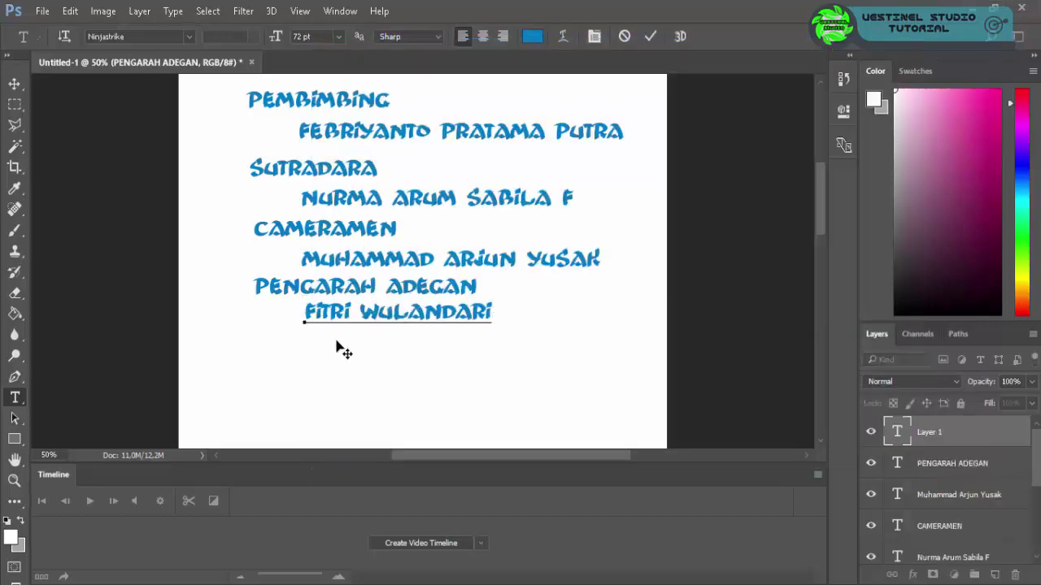
{"action": "left_click", "coordinate": [15, 83]}
{"action": "left_click_drag", "start_coordinate": [367, 323], "coordinate": [367, 328]}
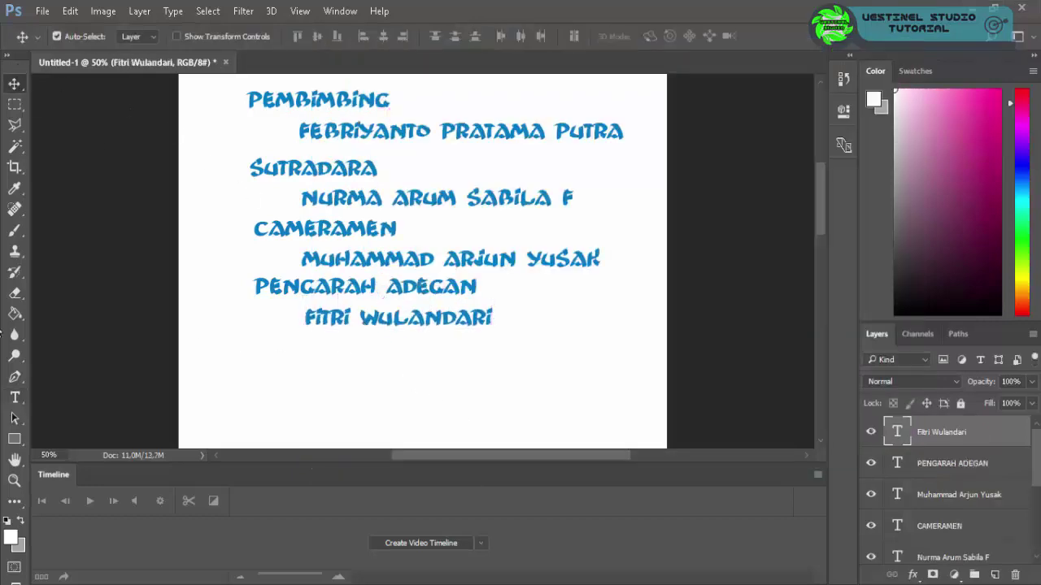
- Add a 'LIGHTING' heading below the scene director's name
{"action": "left_click", "coordinate": [15, 396]}
{"action": "scroll", "coordinate": [263, 357], "scroll_direction": "down", "scroll_amount": 2}
{"action": "scroll", "coordinate": [258, 255], "scroll_direction": "down", "scroll_amount": 1}
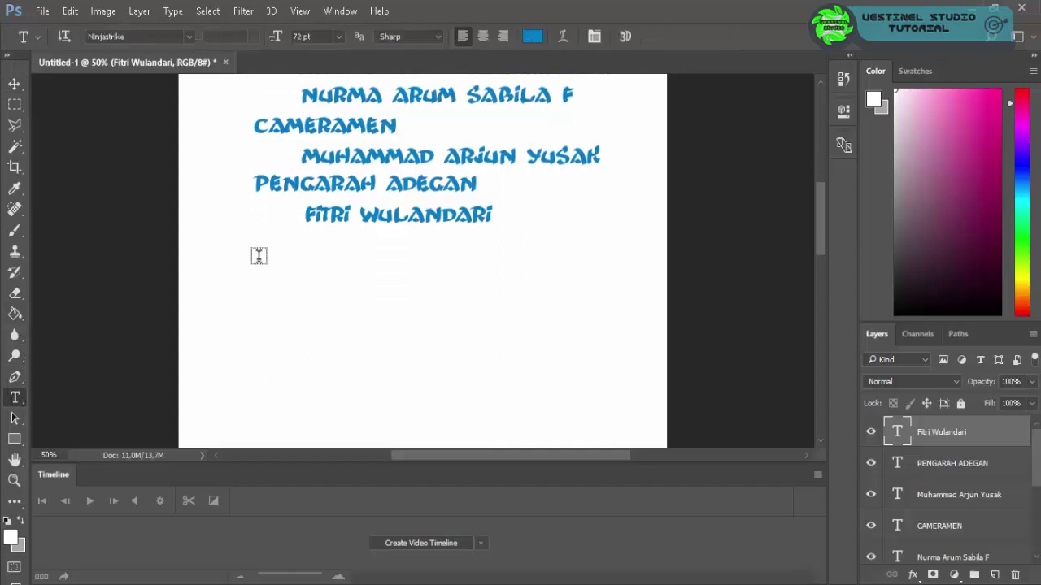
{"action": "left_click", "coordinate": [256, 254]}
{"action": "type", "text": "LIGHTIN"}
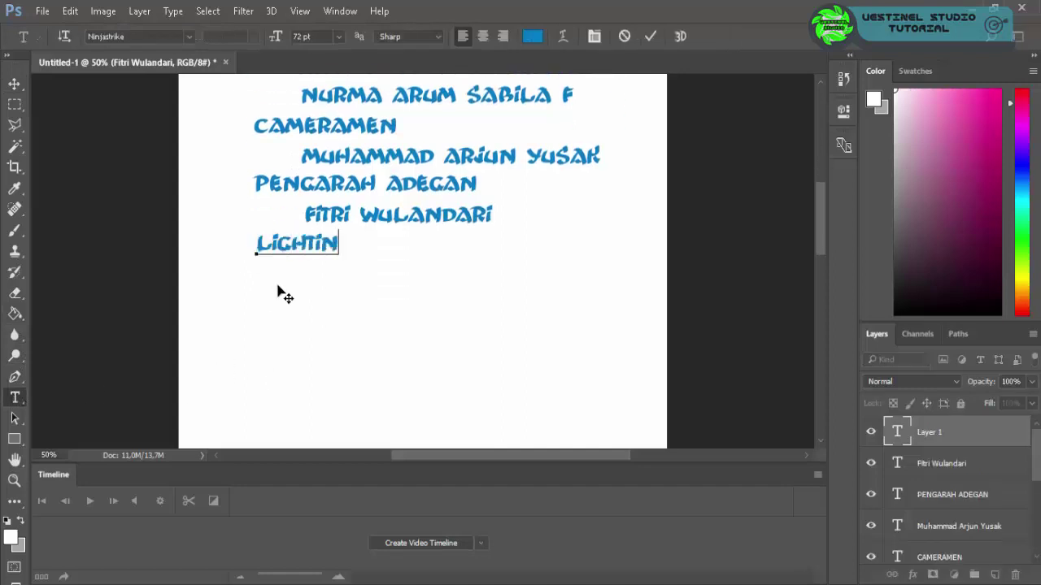
{"action": "type", "text": "G"}
{"action": "left_click", "coordinate": [650, 36]}
- Paste the lighting crew member's name from Notepad under LIGHTING
{"action": "scroll", "coordinate": [613, 326], "scroll_direction": "up", "scroll_amount": 3}
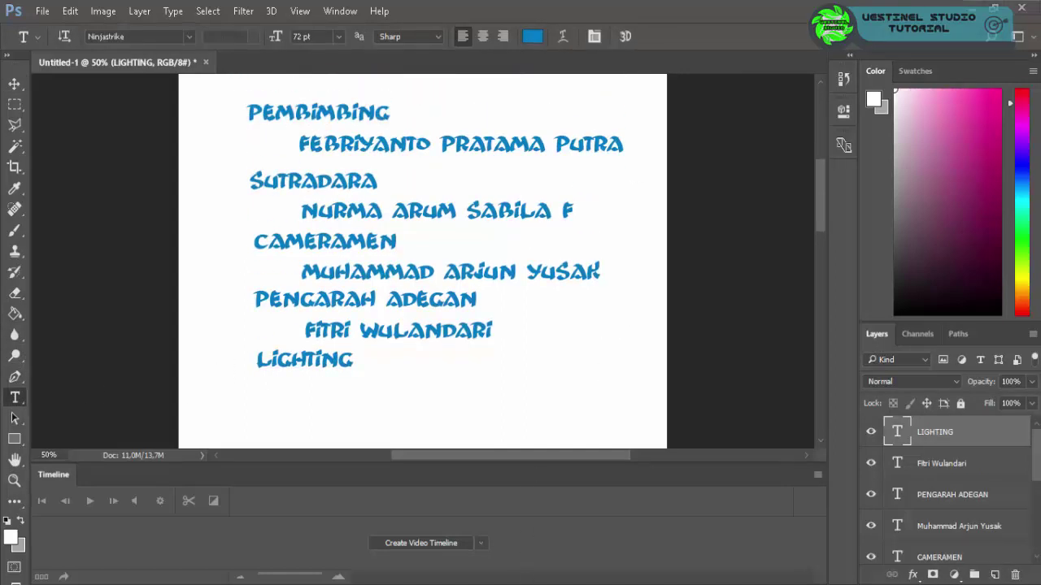
{"action": "key", "text": "alt+Tab"}
{"action": "left_click_drag", "start_coordinate": [408, 91], "coordinate": [317, 89]}
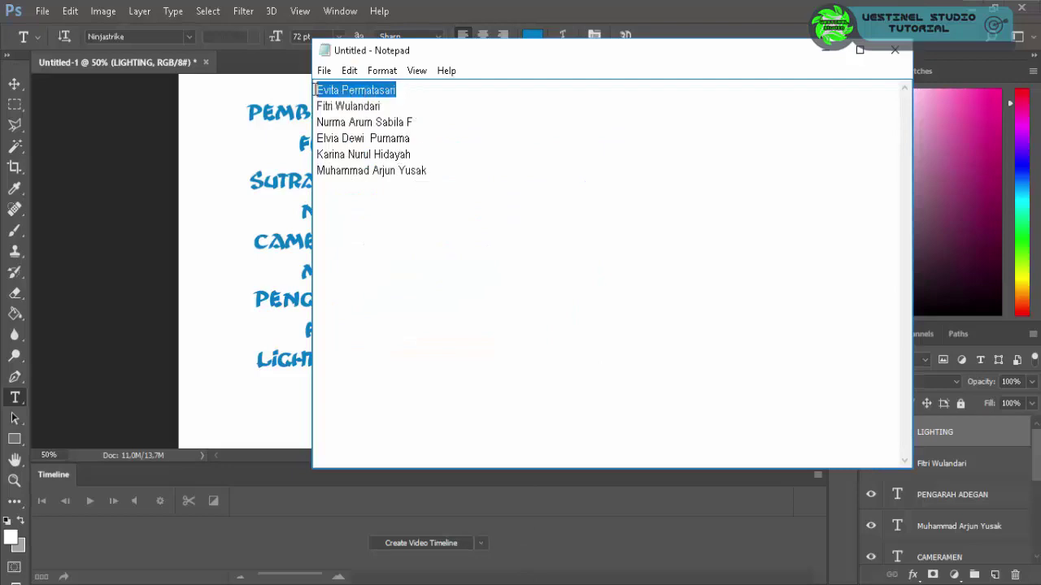
{"action": "right_click", "coordinate": [345, 85]}
{"action": "left_click", "coordinate": [366, 137]}
{"action": "key", "text": "alt+Tab"}
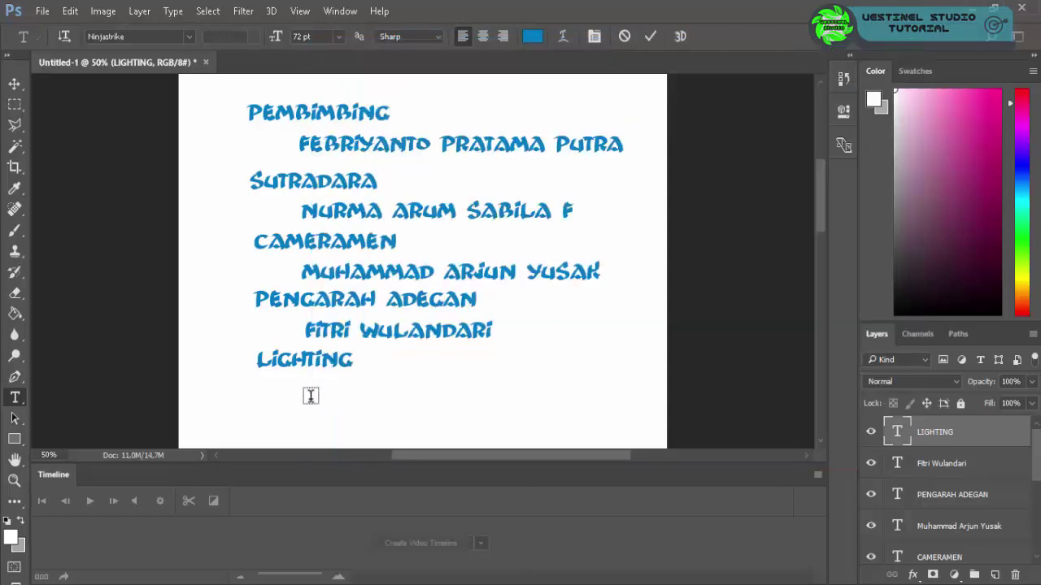
{"action": "left_click", "coordinate": [310, 395]}
{"action": "key", "text": "ctrl+v"}
{"action": "scroll", "coordinate": [344, 408], "scroll_direction": "down", "scroll_amount": 4}
{"action": "left_click", "coordinate": [651, 36]}
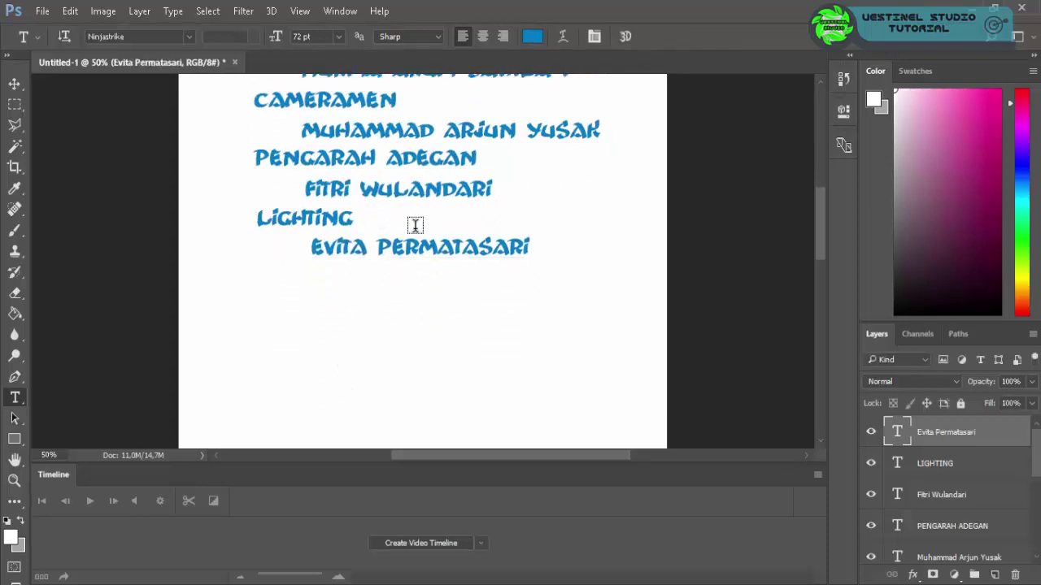
- Add an 'Editor' heading below the lighting crew member's name
{"action": "scroll", "coordinate": [413, 226], "scroll_direction": "down", "scroll_amount": 2}
{"action": "left_click", "coordinate": [260, 261]}
{"action": "type", "text": "Editor"}
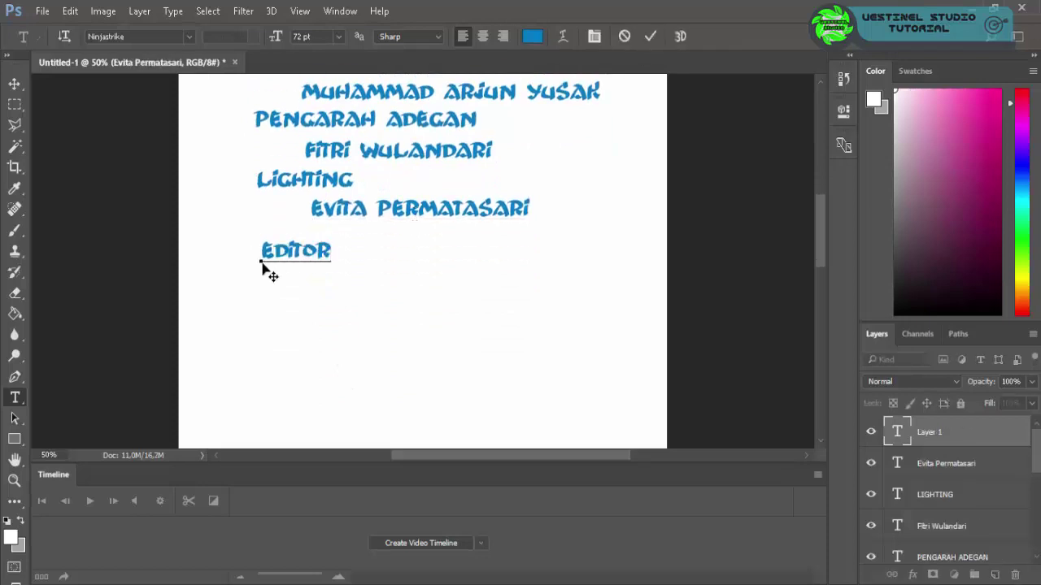
{"action": "left_click", "coordinate": [649, 36]}
- Paste the editor's name from Notepad under the Editor heading
{"action": "key", "text": "alt+Tab"}
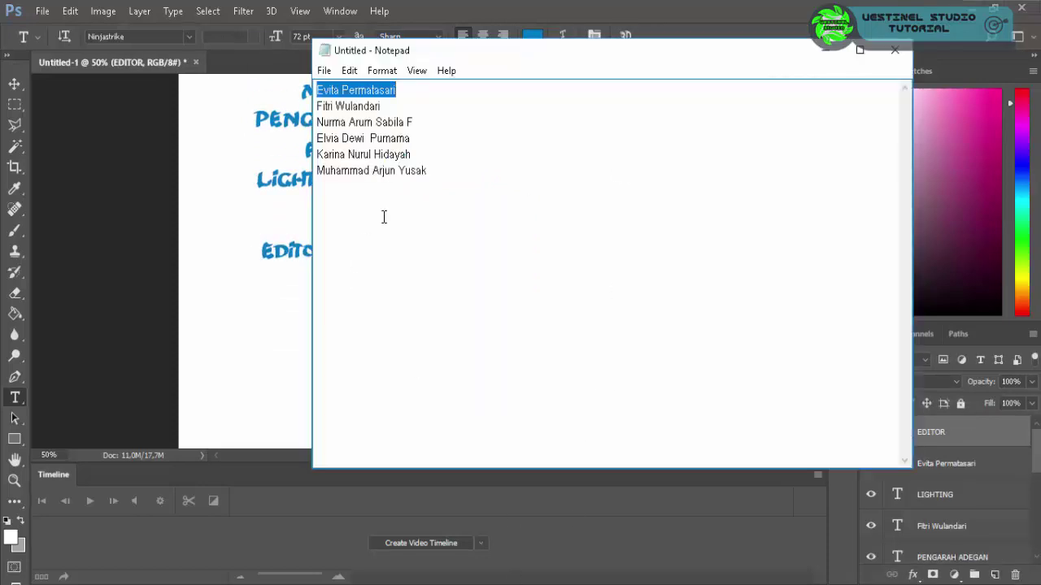
{"action": "left_click_drag", "start_coordinate": [423, 149], "coordinate": [314, 155]}
{"action": "key", "text": "alt+Tab"}
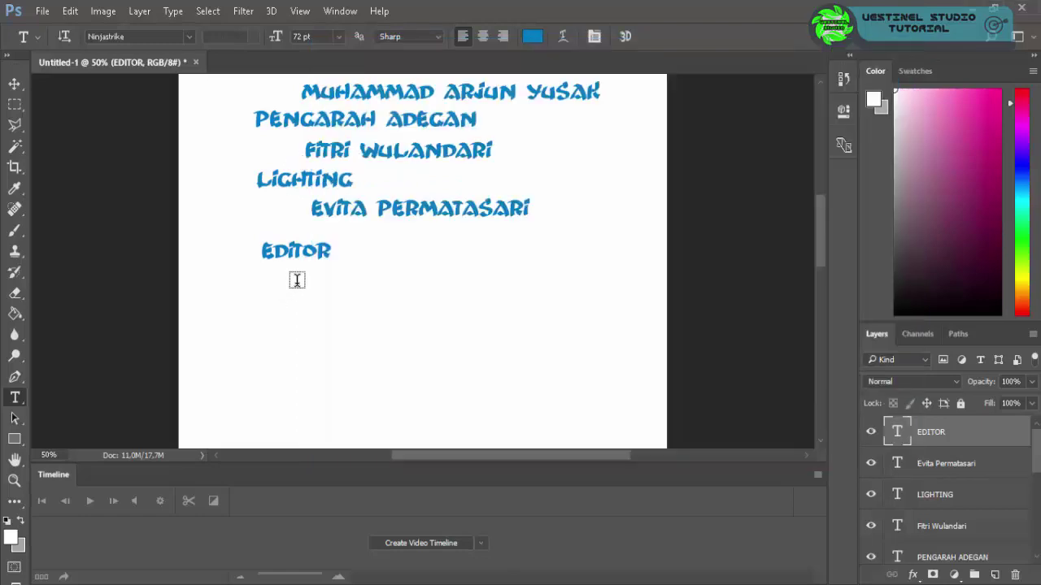
{"action": "left_click", "coordinate": [296, 282]}
{"action": "key", "text": "ctrl+v"}
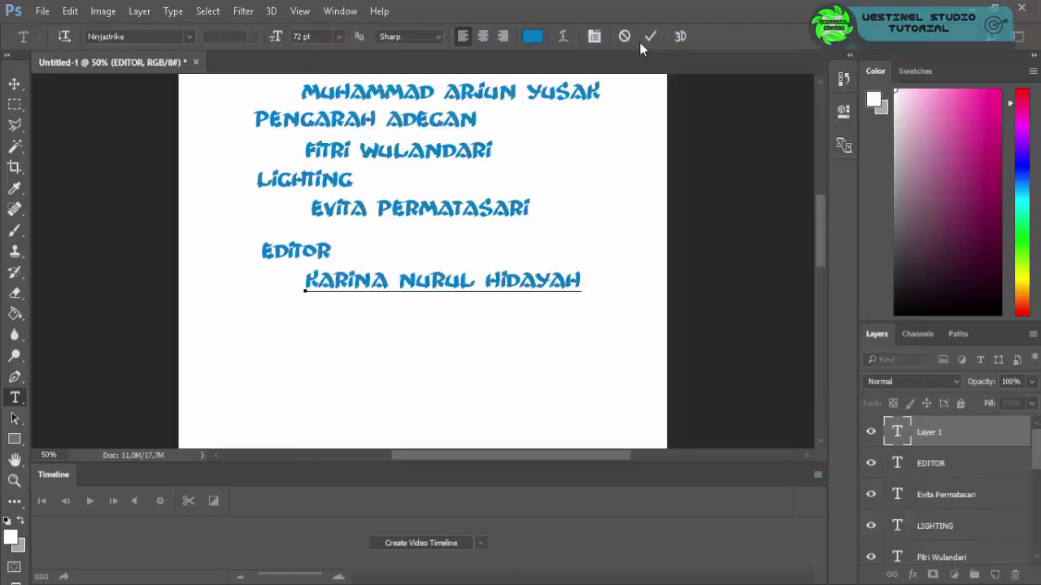
{"action": "left_click", "coordinate": [649, 36]}
{"action": "scroll", "coordinate": [653, 158], "scroll_direction": "down", "scroll_amount": 3}
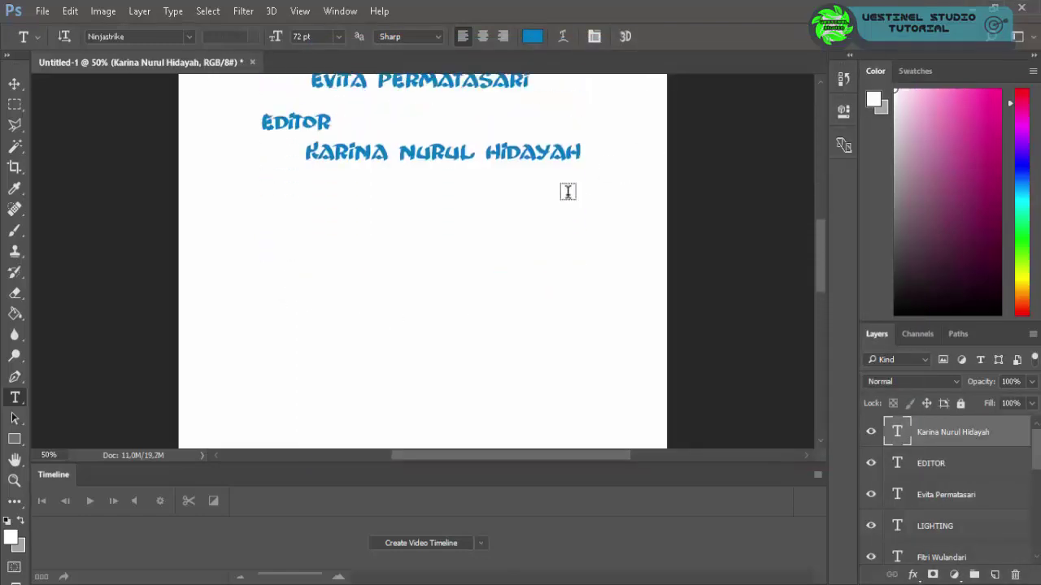
{"action": "scroll", "coordinate": [504, 244], "scroll_direction": "up", "scroll_amount": 2}
{"action": "scroll", "coordinate": [426, 314], "scroll_direction": "up", "scroll_amount": 4}
{"action": "scroll", "coordinate": [447, 301], "scroll_direction": "up", "scroll_amount": 3}
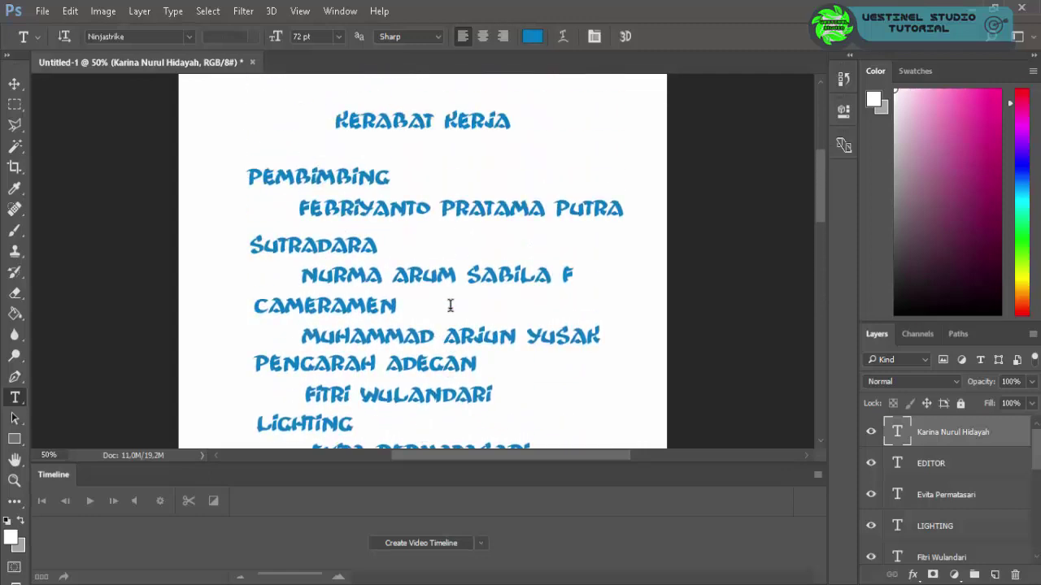
{"action": "scroll", "coordinate": [466, 322], "scroll_direction": "down", "scroll_amount": 10}
- Add a TERIMA KASIH text line below the credits and nudge it slightly left
{"action": "left_click", "coordinate": [371, 305]}
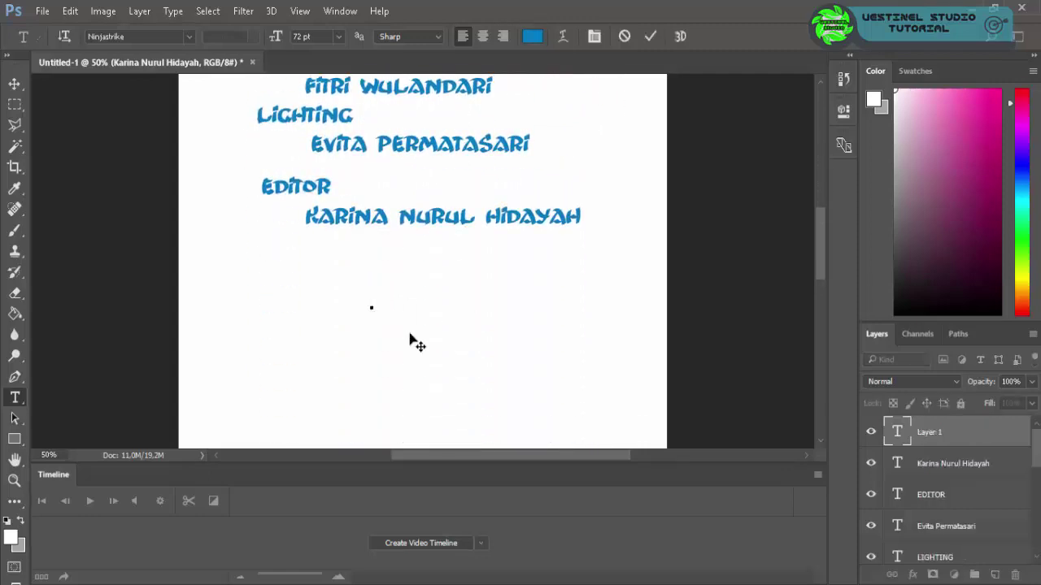
{"action": "type", "text": "TERIMA KASIH"}
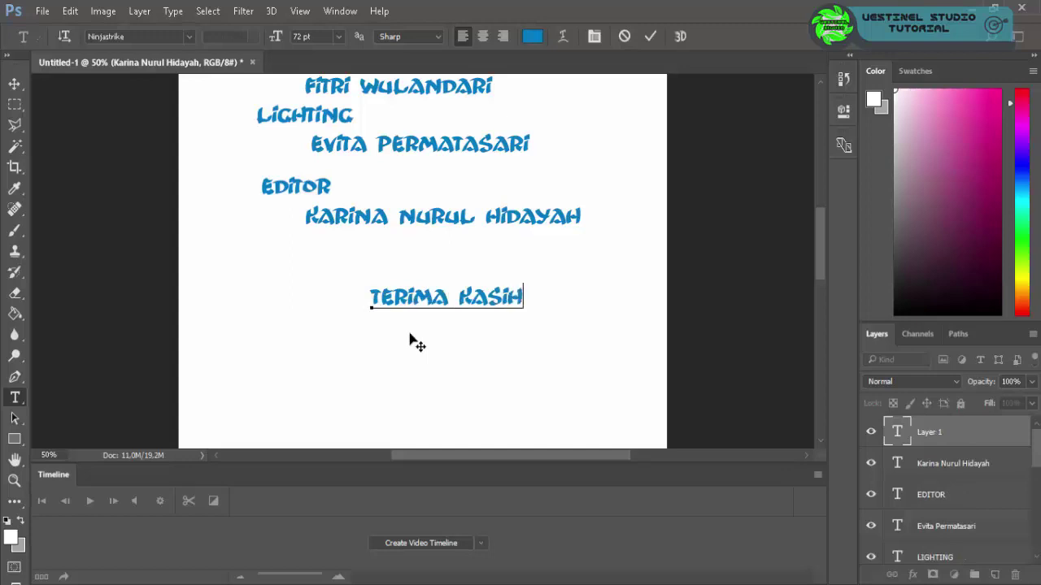
{"action": "left_click", "coordinate": [490, 377]}
{"action": "key", "text": "v"}
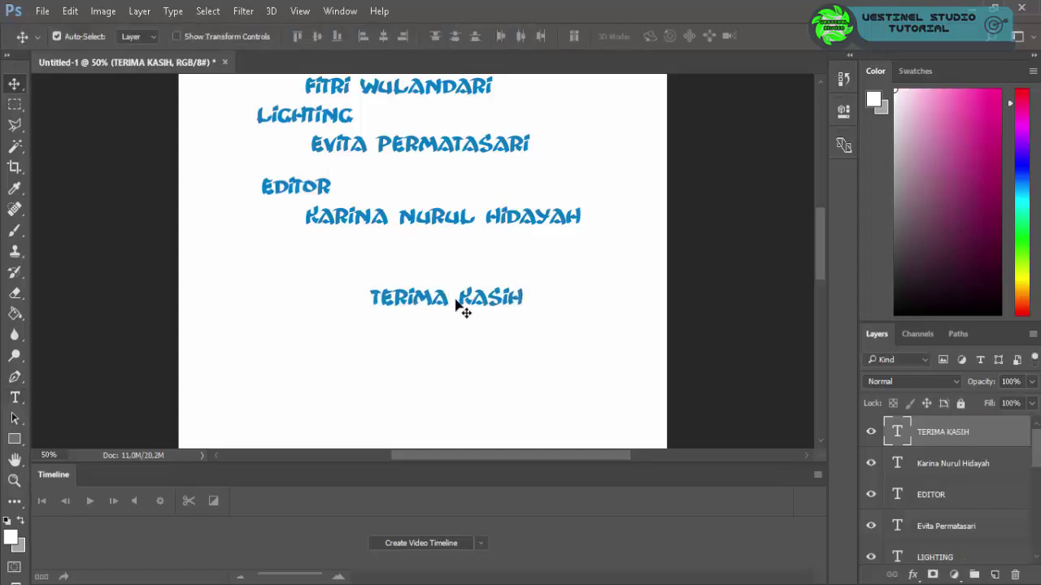
{"action": "left_click_drag", "start_coordinate": [468, 318], "coordinate": [437, 317]}
{"action": "scroll", "coordinate": [436, 317], "scroll_direction": "down", "scroll_amount": 3}
- Add the line WISATA AIR TERJUN PARANG IJO and move it under TERIMA KASIH
{"action": "left_click", "coordinate": [14, 398]}
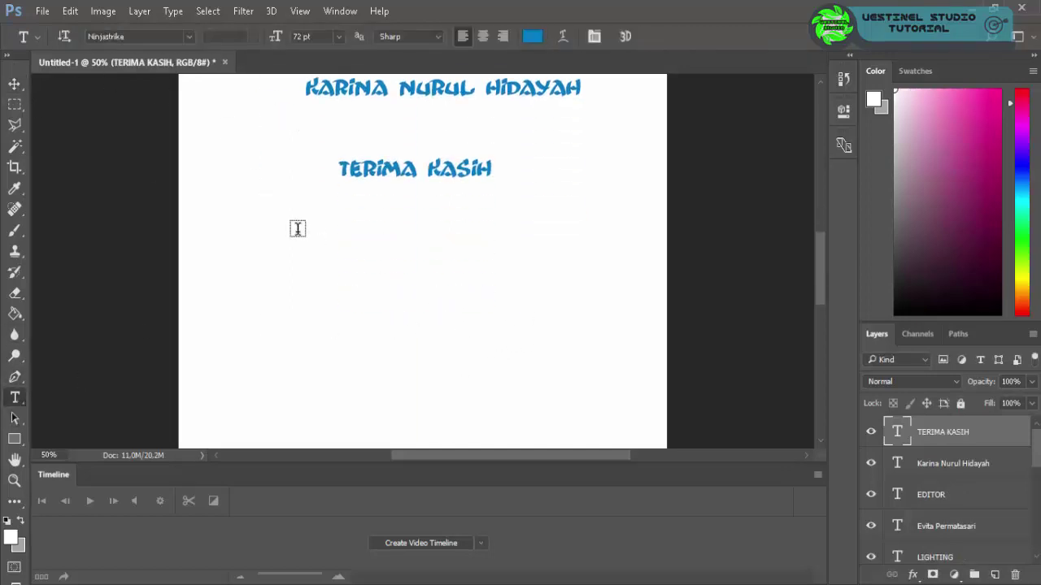
{"action": "left_click", "coordinate": [251, 230]}
{"action": "type", "text": "W"}
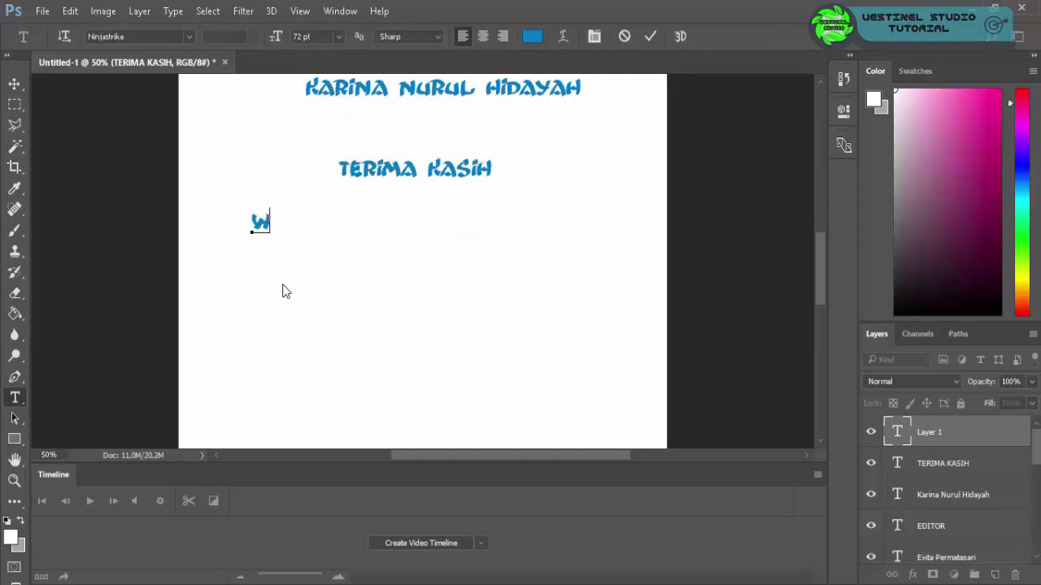
{"action": "type", "text": "ISATA AIR"}
{"action": "type", "text": " TER"}
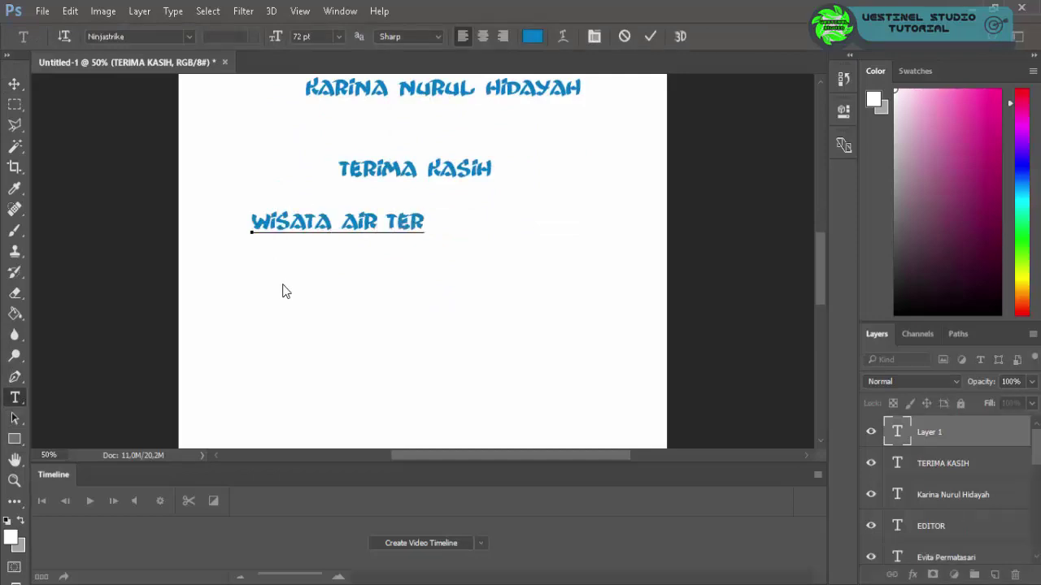
{"action": "type", "text": "JUN "}
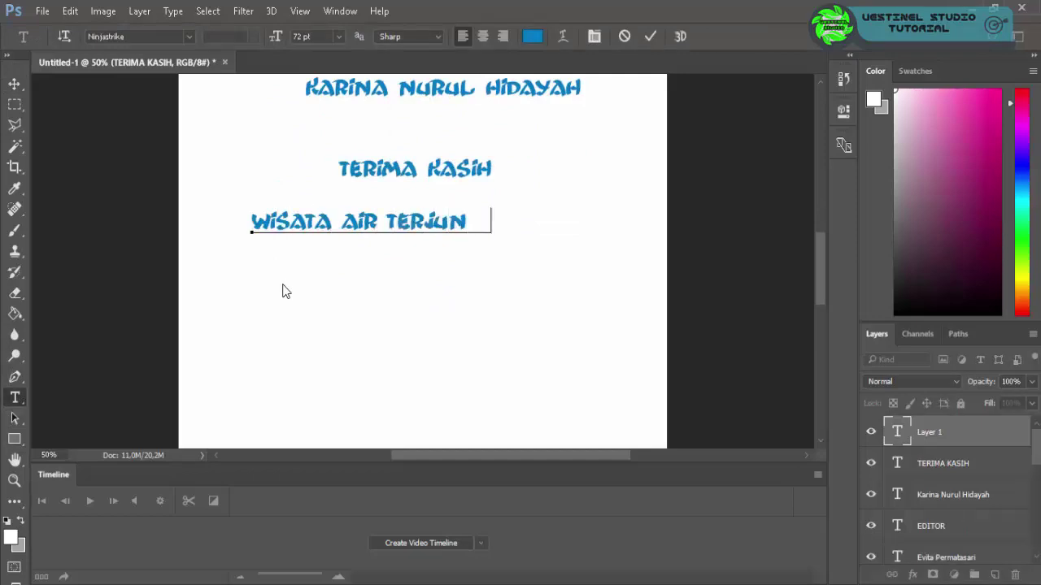
{"action": "type", "text": "PARANG IJO"}
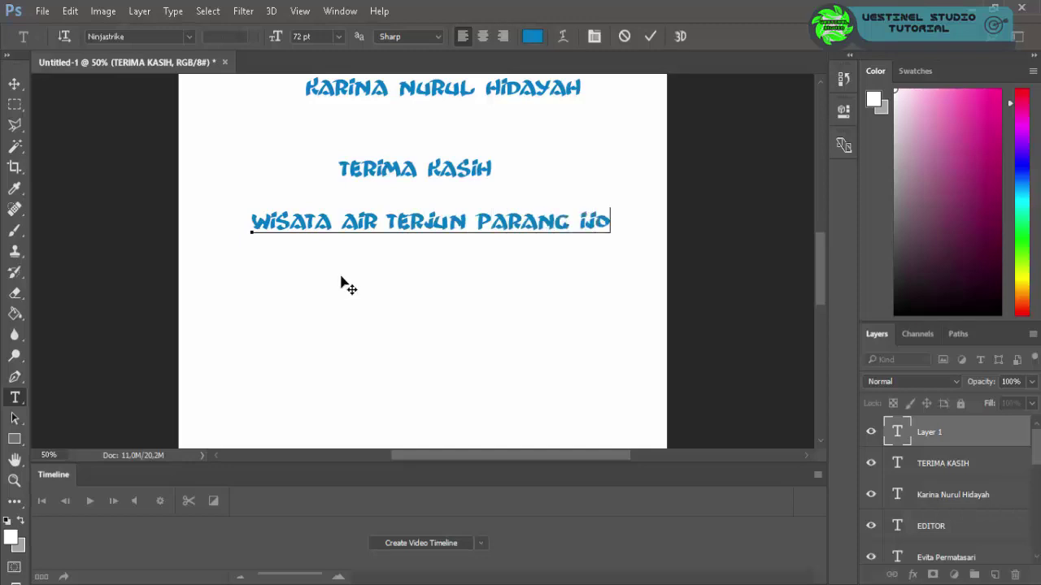
{"action": "left_click", "coordinate": [342, 280]}
{"action": "key", "text": "v"}
{"action": "left_click_drag", "start_coordinate": [330, 235], "coordinate": [311, 235]}
- Add the line DINAS PARIWISTA KARANGANYAR below the WISATA line
{"action": "left_click", "coordinate": [17, 396]}
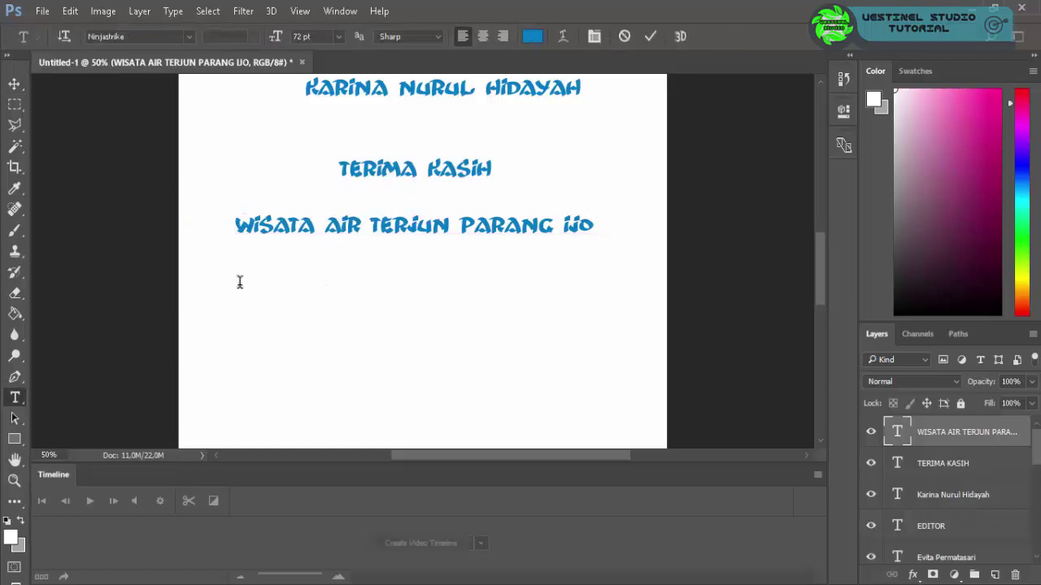
{"action": "left_click", "coordinate": [239, 280]}
{"action": "scroll", "coordinate": [274, 336], "scroll_direction": "down", "scroll_amount": 2}
{"action": "type", "text": "DINA "}
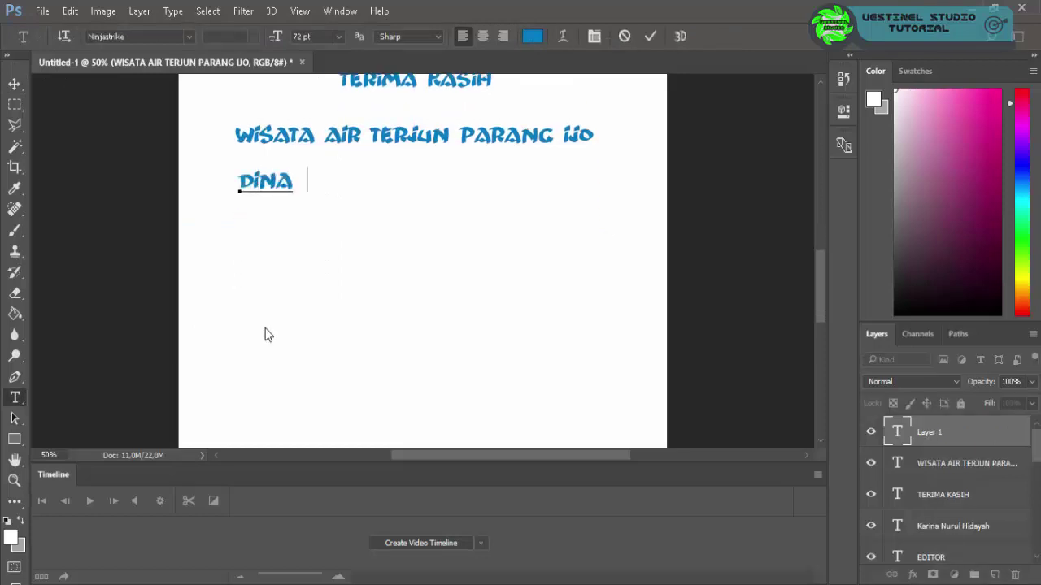
{"action": "type", "text": "S PARIWIST"}
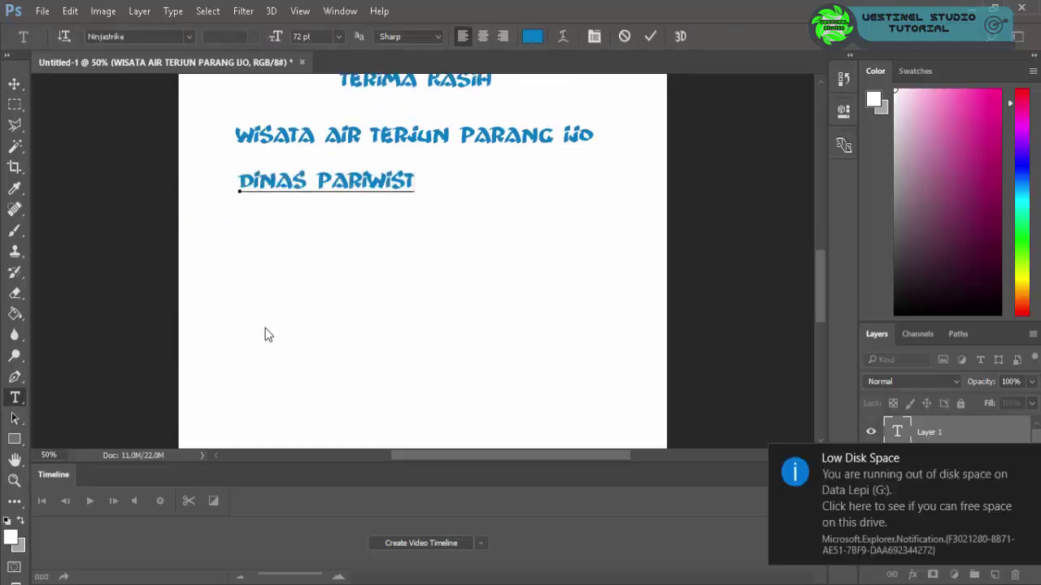
{"action": "type", "text": "A WILAYAH"}
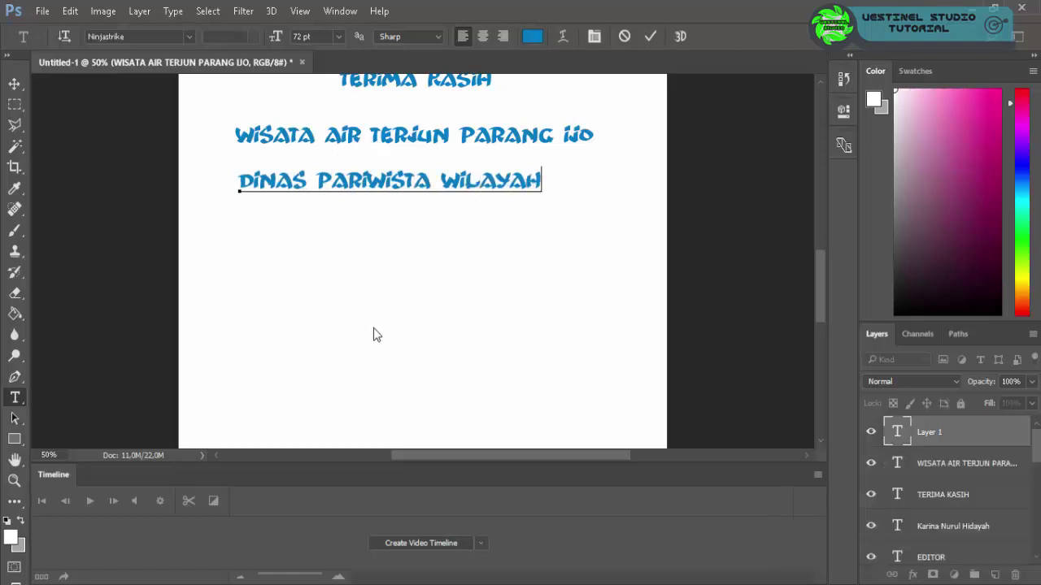
{"action": "key", "text": "BackSpace"}
{"action": "key", "text": "BackSpace"}
{"action": "key", "text": "BackSpace"}
{"action": "key", "text": "BackSpace"}
{"action": "key", "text": "BackSpace"}
{"action": "key", "text": "BackSpace"}
{"action": "key", "text": "BackSpace"}
{"action": "type", "text": "KARA"}
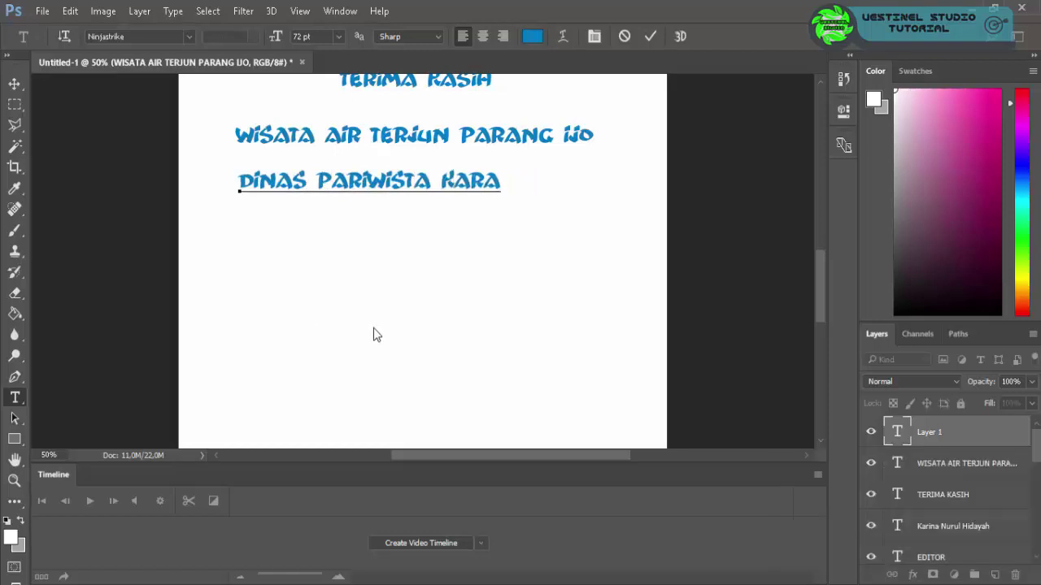
{"action": "type", "text": "NGA "}
{"action": "type", "text": "R"}
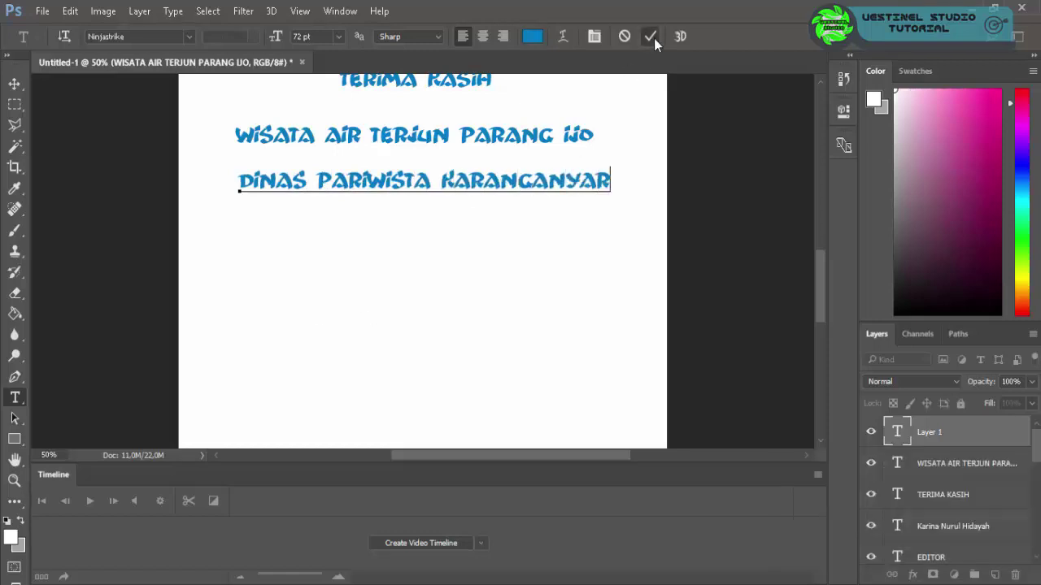
{"action": "left_click", "coordinate": [651, 36]}
- Add the line SMK NEGERI MATESIH below the DINAS line
{"action": "left_click", "coordinate": [393, 243]}
{"action": "type", "text": "SMK "}
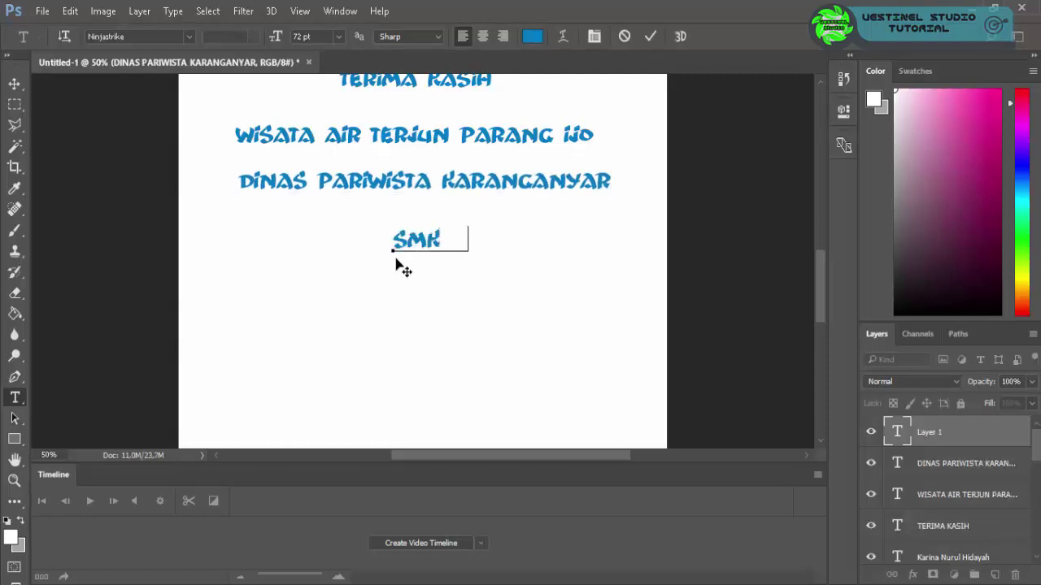
{"action": "type", "text": "NEGERI MATESIH"}
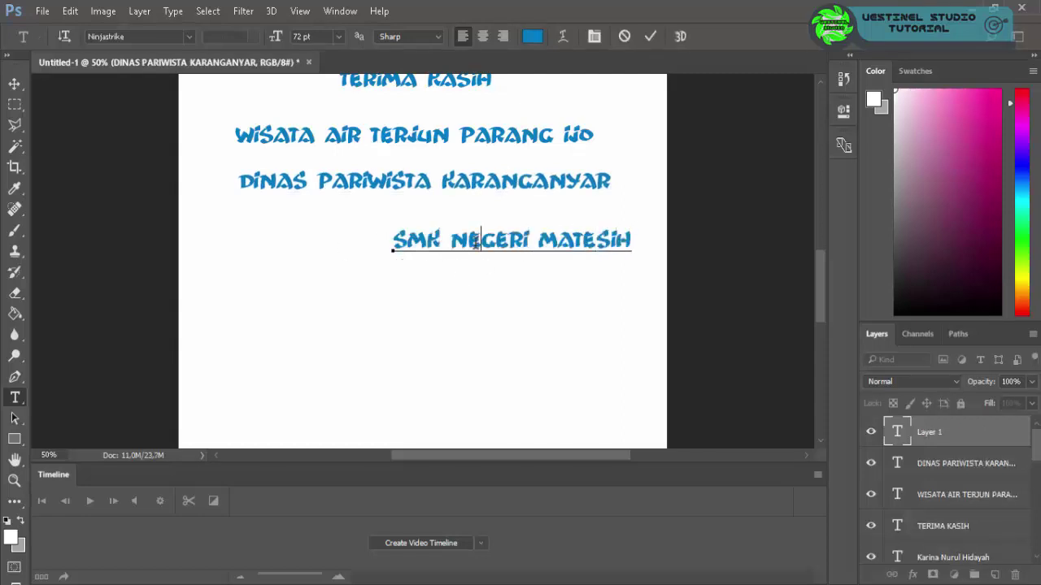
{"action": "left_click", "coordinate": [15, 83]}
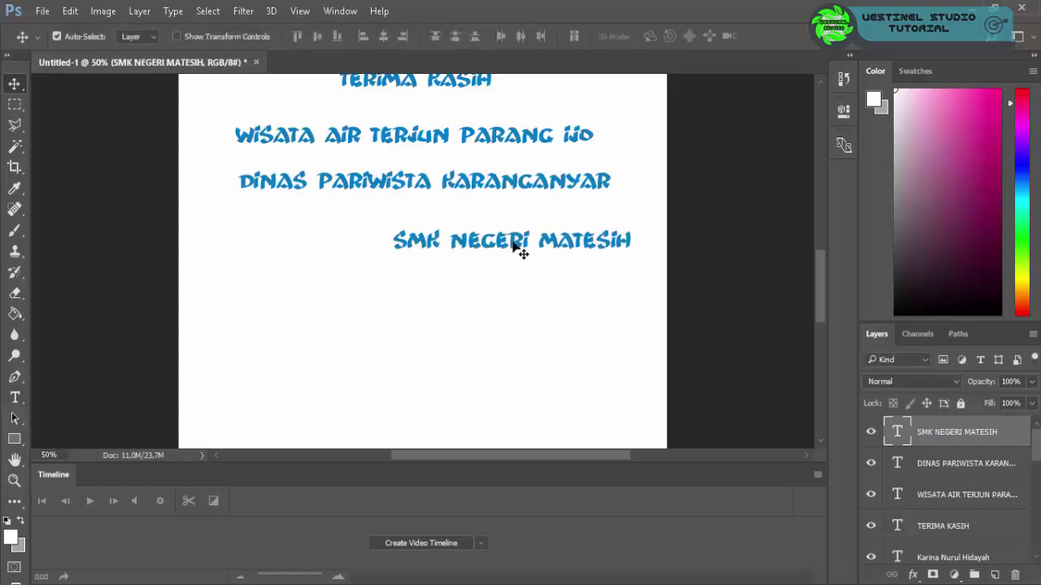
- Move SMK NEGERI MATESIH left so it lines up under the other thank-you lines
{"action": "left_click_drag", "start_coordinate": [521, 249], "coordinate": [479, 277]}
{"action": "scroll", "coordinate": [479, 281], "scroll_direction": "up", "scroll_amount": 5}
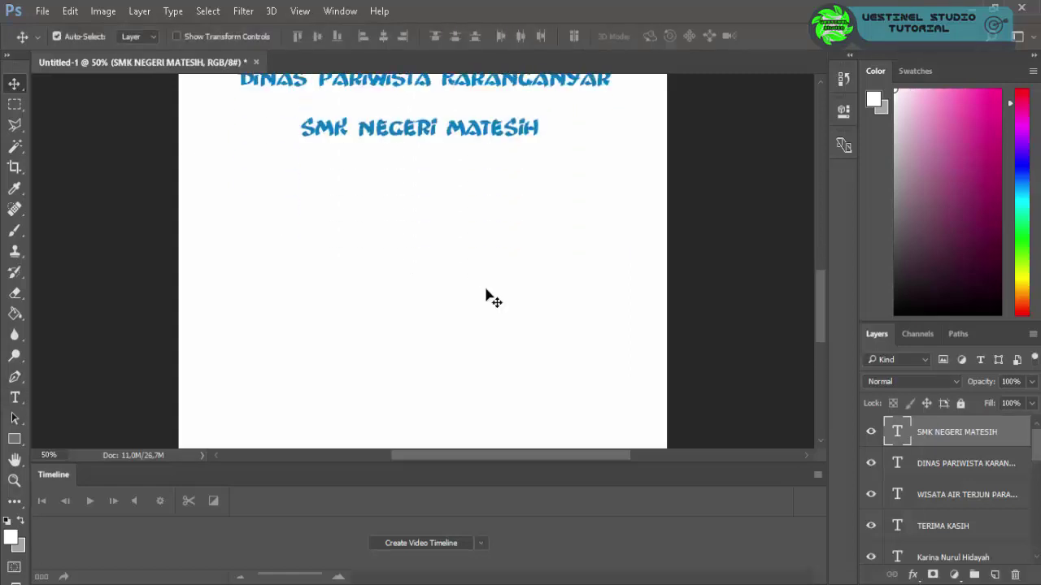
{"action": "scroll", "coordinate": [479, 297], "scroll_direction": "up", "scroll_amount": 1}
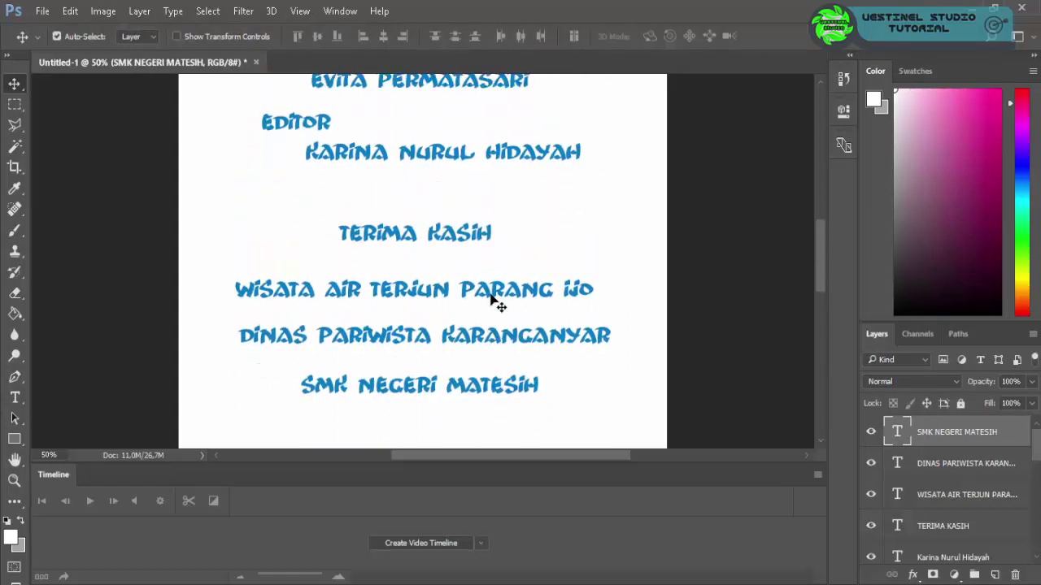
{"action": "scroll", "coordinate": [493, 298], "scroll_direction": "up", "scroll_amount": 3}
{"action": "scroll", "coordinate": [495, 299], "scroll_direction": "up", "scroll_amount": 1}
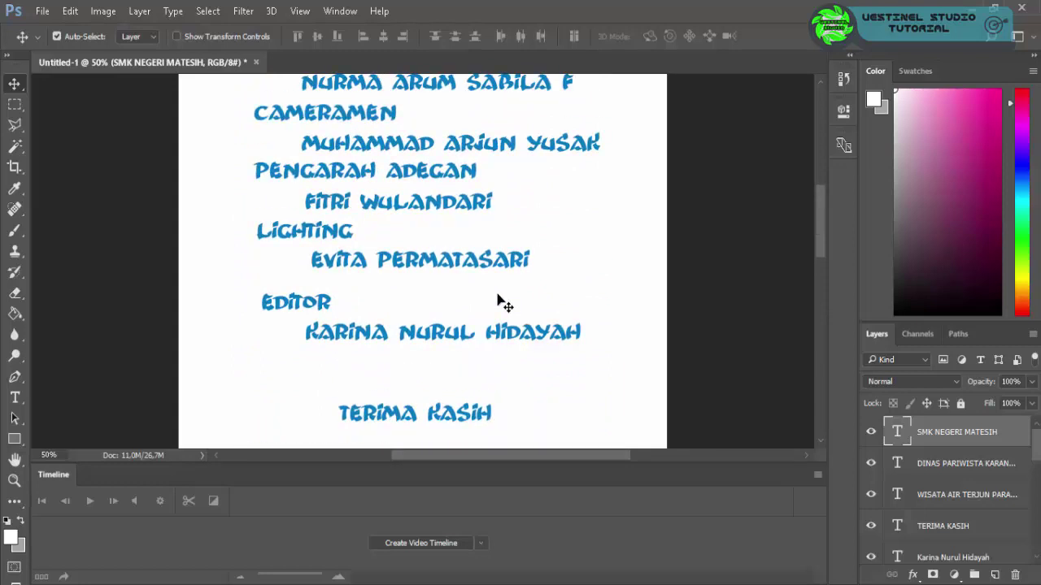
{"action": "scroll", "coordinate": [529, 292], "scroll_direction": "up", "scroll_amount": 2}
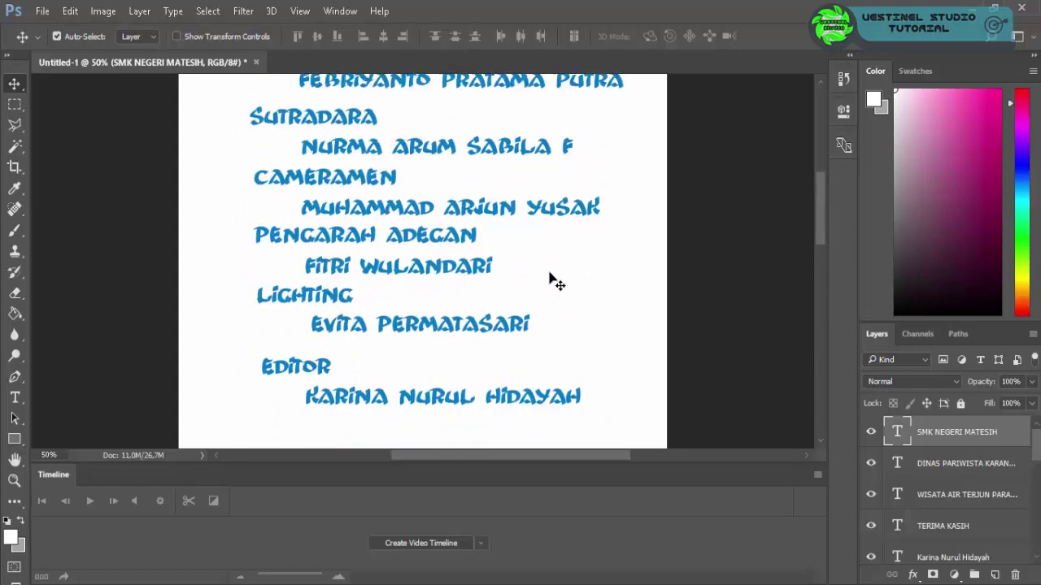
{"action": "scroll", "coordinate": [550, 277], "scroll_direction": "up", "scroll_amount": 3}
{"action": "scroll", "coordinate": [569, 277], "scroll_direction": "up", "scroll_amount": 2}
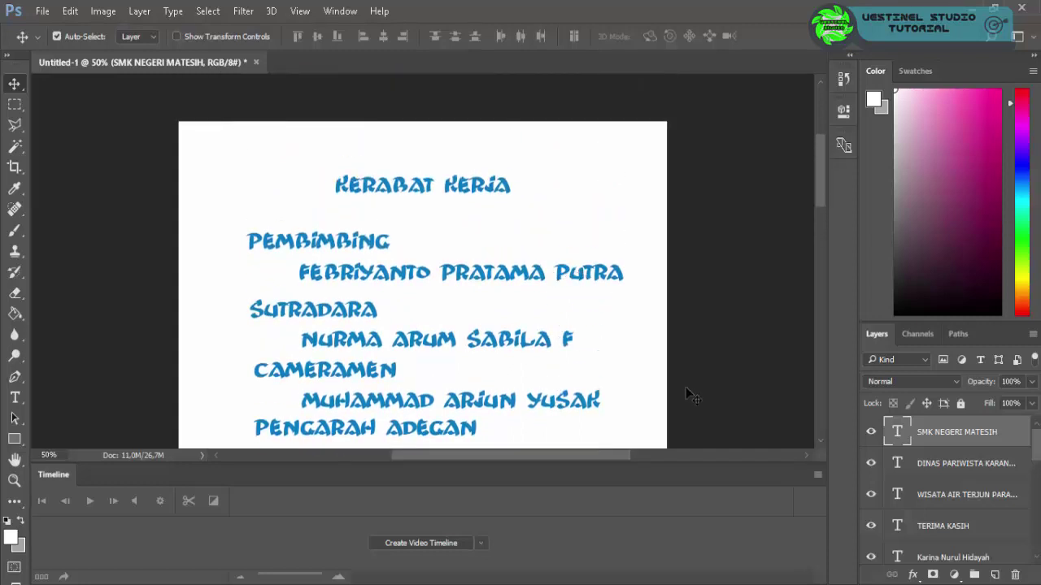
{"action": "scroll", "coordinate": [681, 357], "scroll_direction": "down", "scroll_amount": 1}
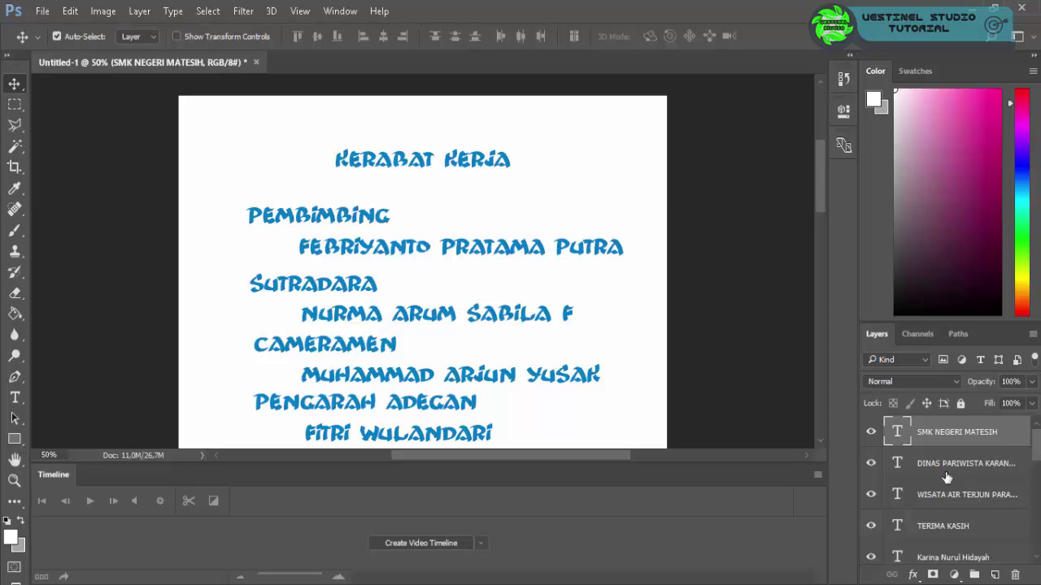
{"action": "scroll", "coordinate": [955, 478], "scroll_direction": "down", "scroll_amount": 5}
{"action": "scroll", "coordinate": [955, 477], "scroll_direction": "down", "scroll_amount": 1}
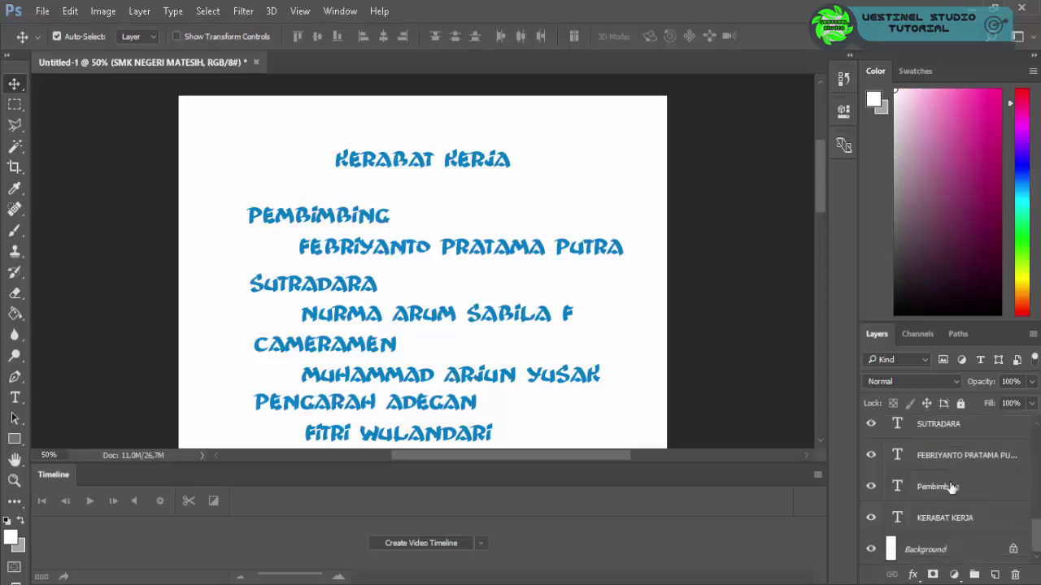
{"action": "scroll", "coordinate": [945, 500], "scroll_direction": "up", "scroll_amount": 3}
{"action": "scroll", "coordinate": [945, 500], "scroll_direction": "up", "scroll_amount": 3}
{"action": "scroll", "coordinate": [946, 500], "scroll_direction": "up", "scroll_amount": 1}
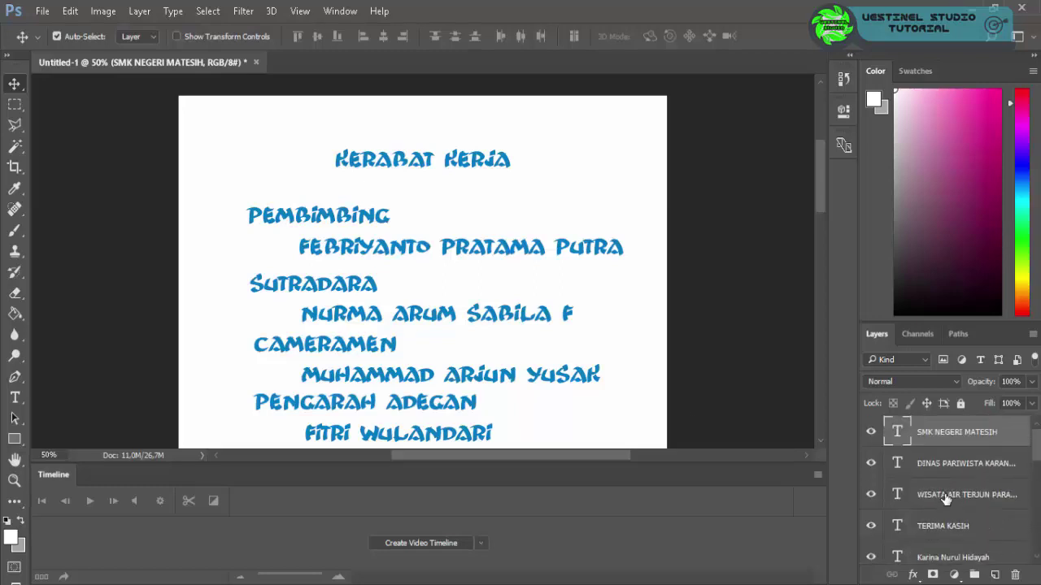
{"action": "scroll", "coordinate": [946, 500], "scroll_direction": "down", "scroll_amount": 5}
{"action": "scroll", "coordinate": [945, 500], "scroll_direction": "down", "scroll_amount": 4}
- Select all credit text layers together and shift them slightly left and down
{"action": "left_click", "coordinate": [949, 518], "text": "shift"}
{"action": "scroll", "coordinate": [948, 500], "scroll_direction": "up", "scroll_amount": 3}
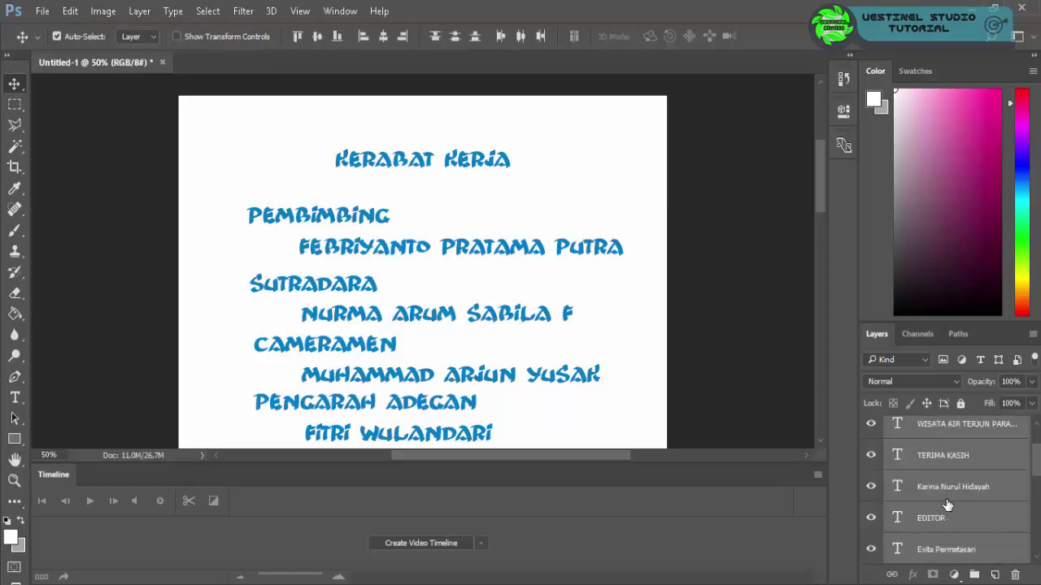
{"action": "scroll", "coordinate": [948, 499], "scroll_direction": "down", "scroll_amount": 4}
{"action": "left_click", "coordinate": [943, 492]}
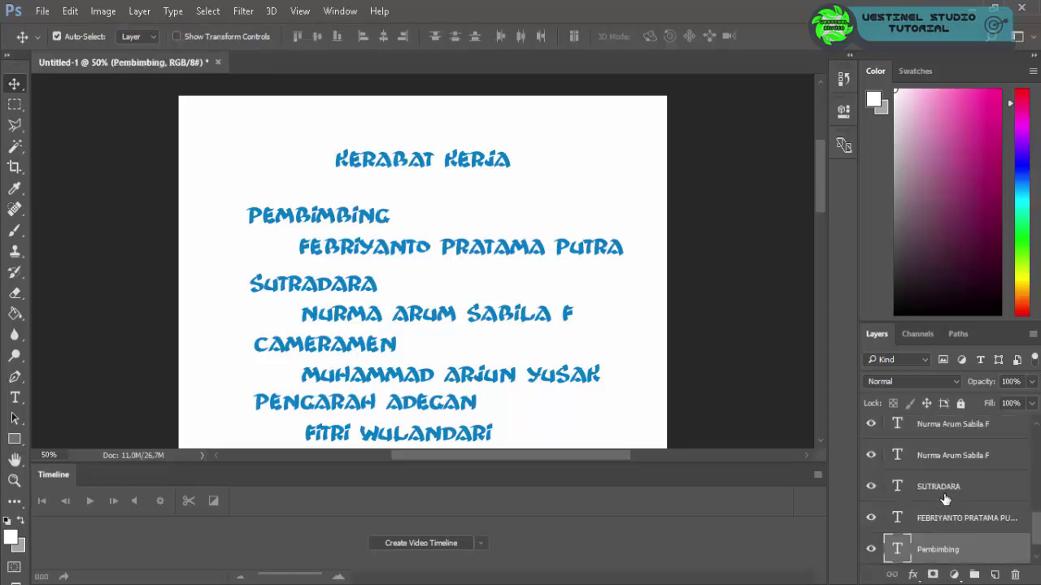
{"action": "scroll", "coordinate": [943, 496], "scroll_direction": "up", "scroll_amount": 10}
{"action": "key", "text": "ctrl+alt+a"}
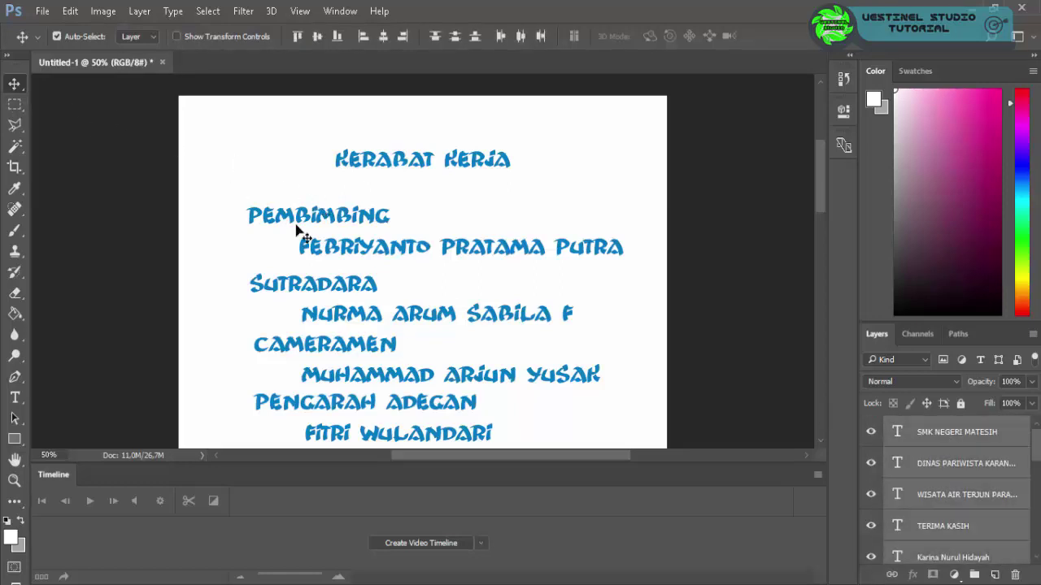
{"action": "left_click_drag", "start_coordinate": [298, 230], "coordinate": [292, 239]}
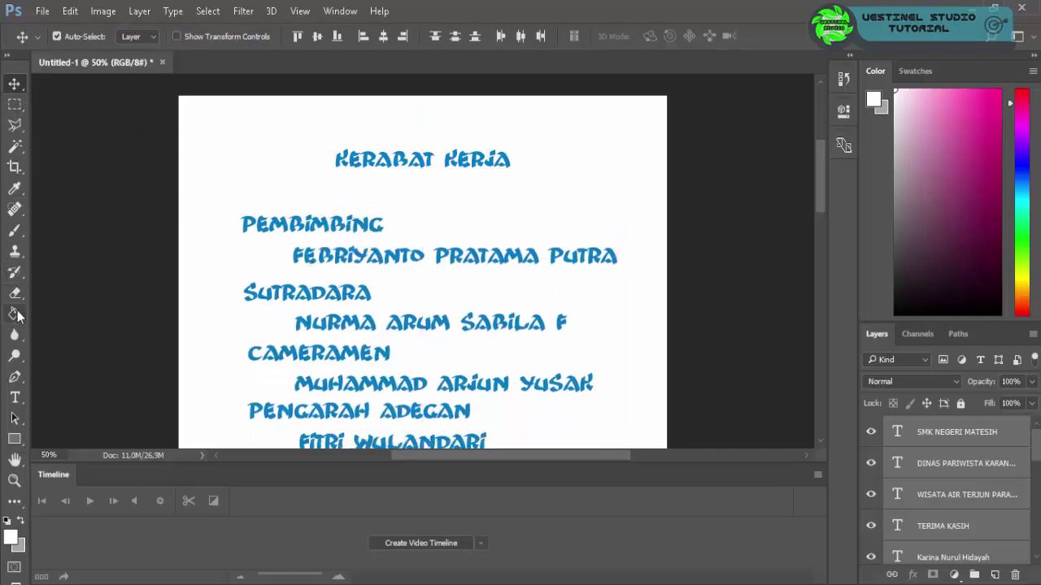
- Make the PEMBIMBING heading 48 pt and green
{"action": "left_click", "coordinate": [15, 398]}
{"action": "left_click", "coordinate": [298, 227]}
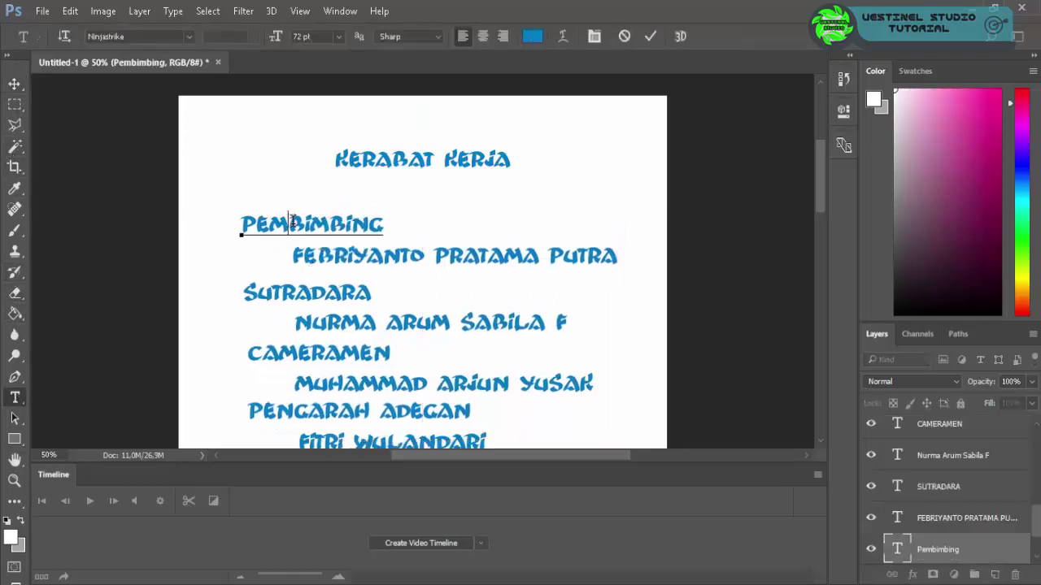
{"action": "double_click", "coordinate": [298, 227]}
{"action": "left_click", "coordinate": [338, 37]}
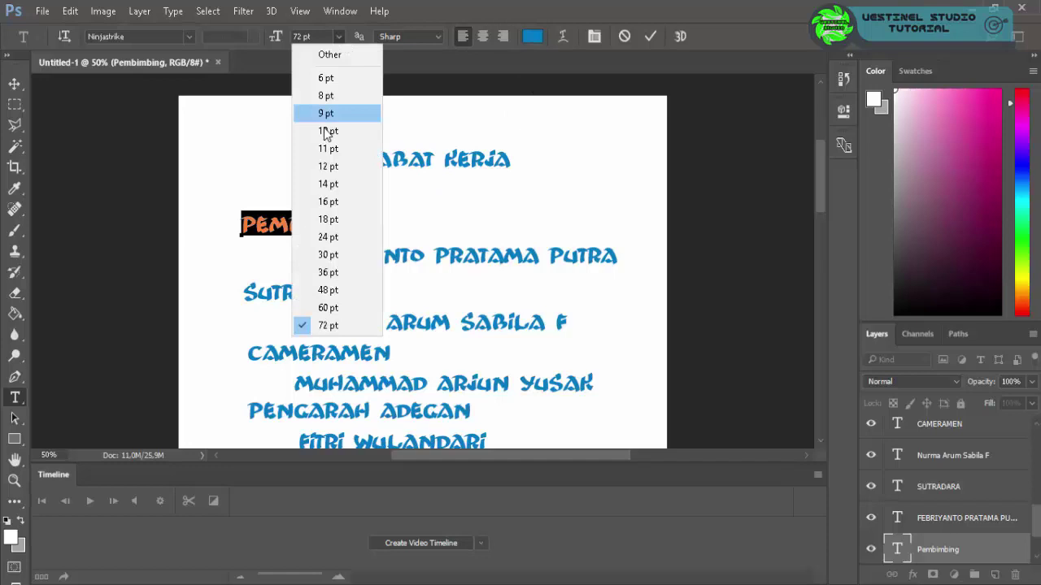
{"action": "left_click", "coordinate": [331, 234]}
{"action": "left_click", "coordinate": [338, 36]}
{"action": "left_click", "coordinate": [326, 290]}
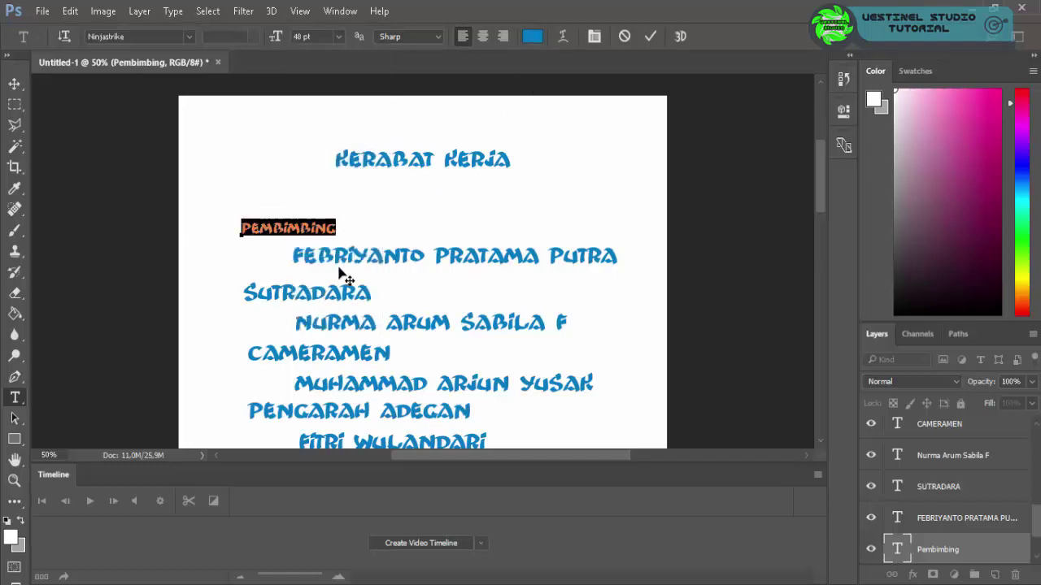
{"action": "left_click", "coordinate": [532, 36]}
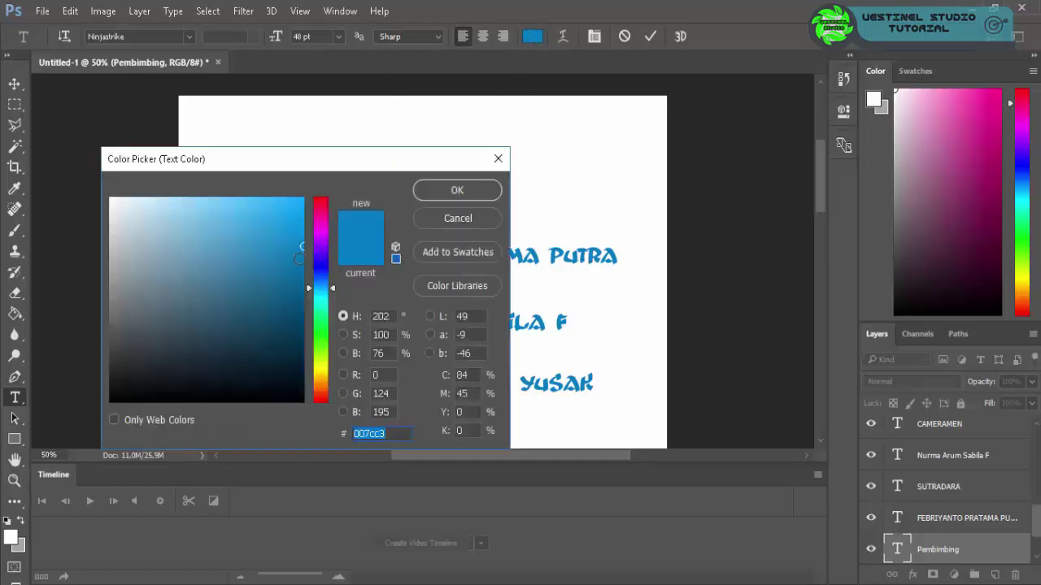
{"action": "left_click", "coordinate": [321, 325]}
{"action": "left_click", "coordinate": [458, 188]}
{"action": "left_click", "coordinate": [14, 84]}
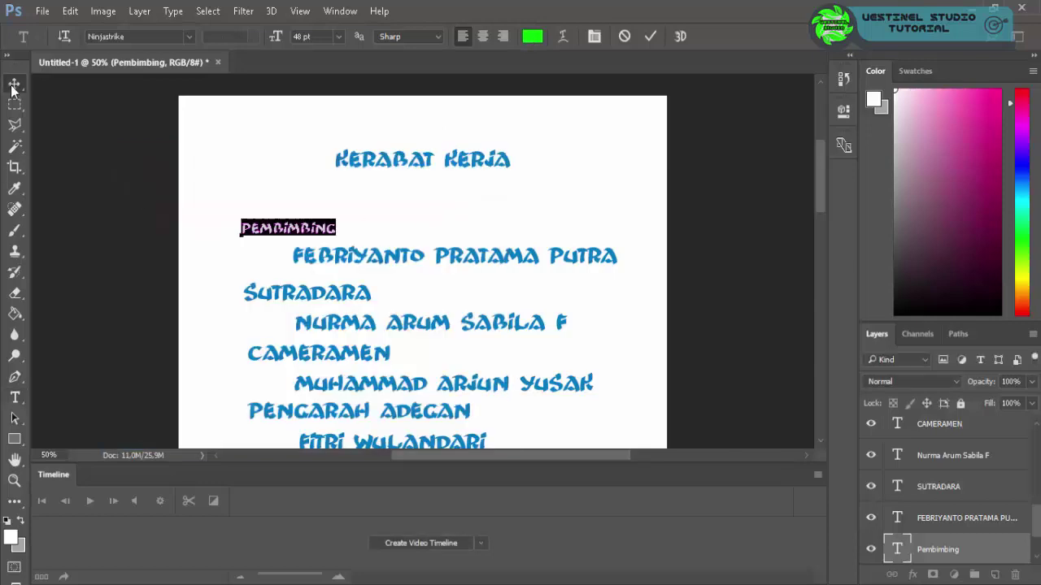
- Resize the name line under PEMBIMBING to 48 pt and move it left under the heading
{"action": "left_click", "coordinate": [15, 396]}
{"action": "left_click", "coordinate": [355, 256]}
{"action": "key", "text": "ctrl+a"}
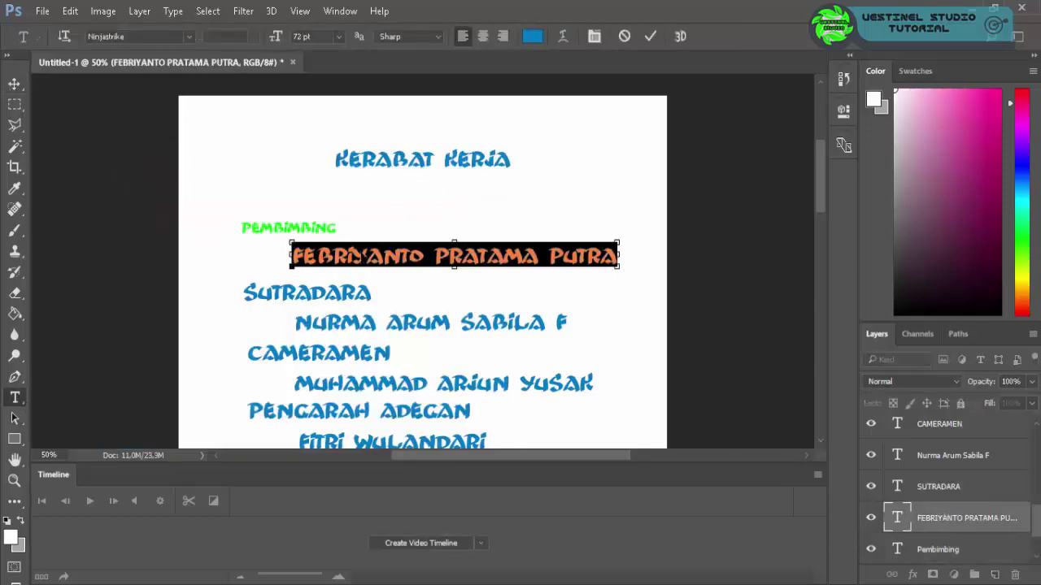
{"action": "left_click", "coordinate": [338, 36]}
{"action": "left_click", "coordinate": [329, 276]}
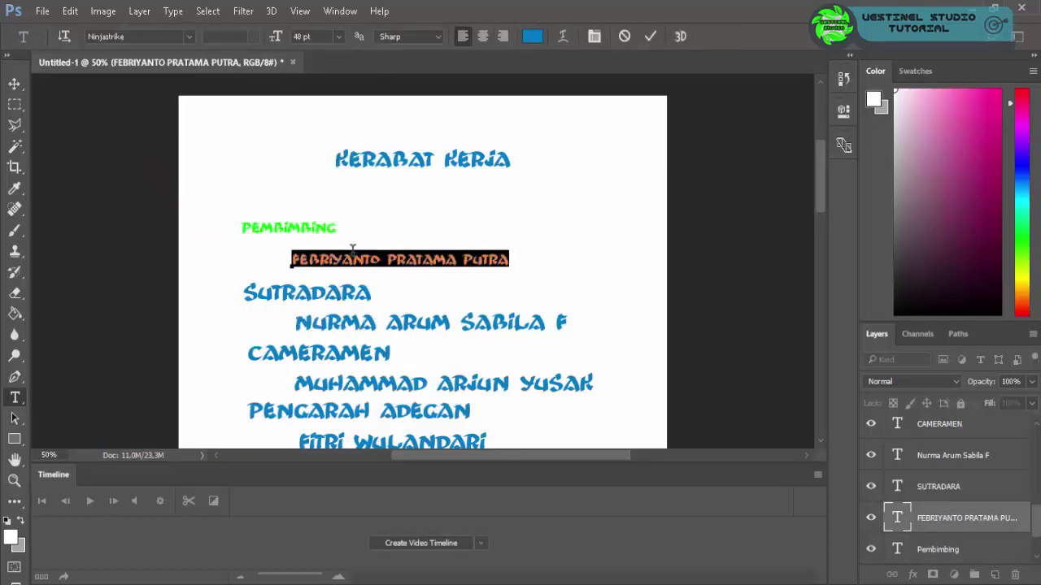
{"action": "left_click", "coordinate": [14, 84]}
{"action": "left_click_drag", "start_coordinate": [404, 261], "coordinate": [382, 256]}
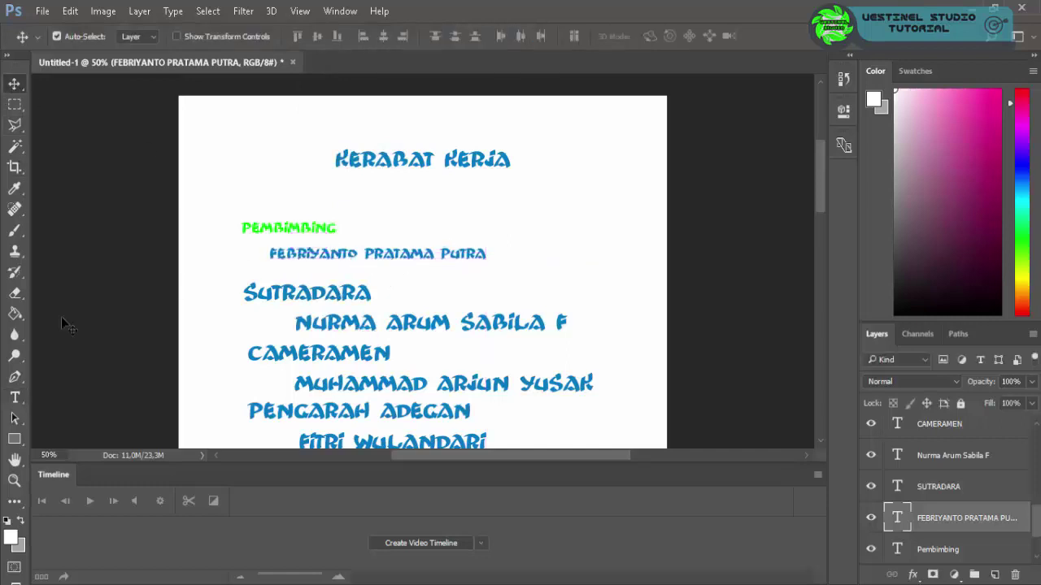
- Color the PEMBIMBING name line red (#ff0000)
{"action": "left_click", "coordinate": [18, 397]}
{"action": "left_click", "coordinate": [321, 254]}
{"action": "key", "text": "ctrl+a"}
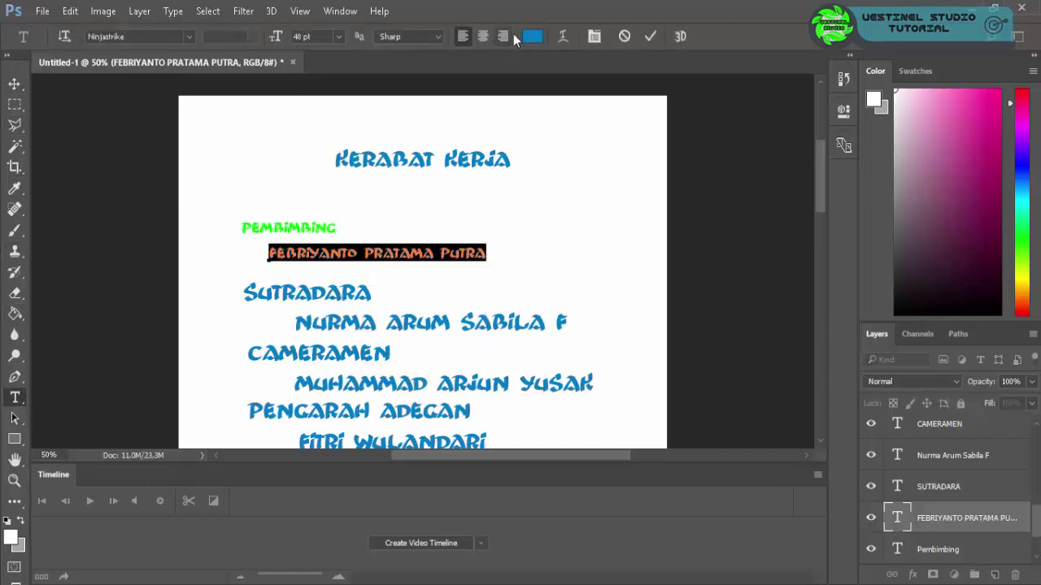
{"action": "left_click", "coordinate": [532, 36]}
{"action": "type", "text": "ff0000"}
{"action": "left_click", "coordinate": [455, 188]}
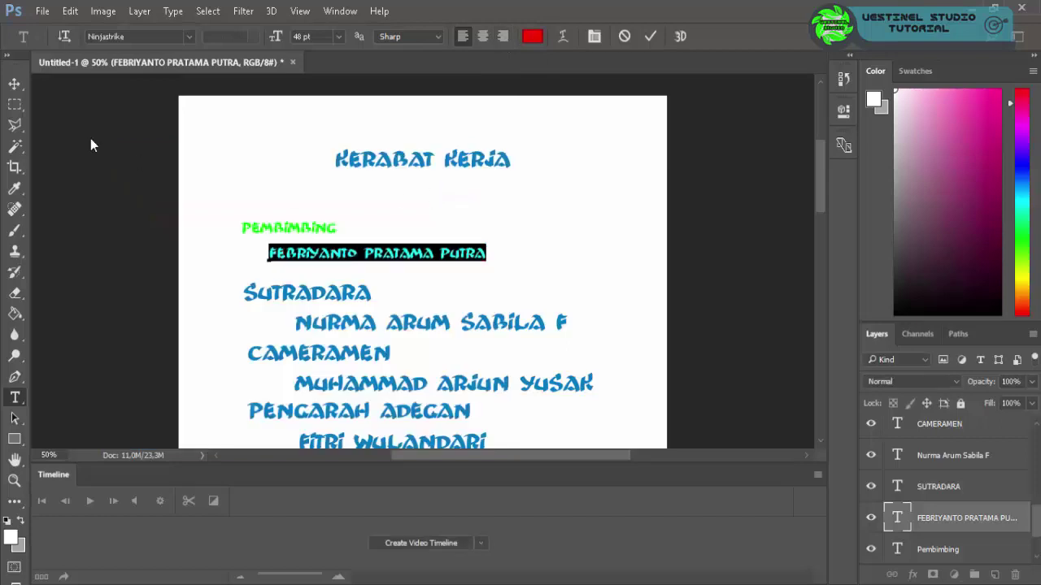
{"action": "left_click", "coordinate": [14, 84]}
- Push the SUTRADARA-to-SMK NEGERI MATESIH layers down and drag photo gb1 in from the bahan folder
{"action": "left_click", "coordinate": [958, 486]}
{"action": "scroll", "coordinate": [958, 455], "scroll_direction": "up", "scroll_amount": 5}
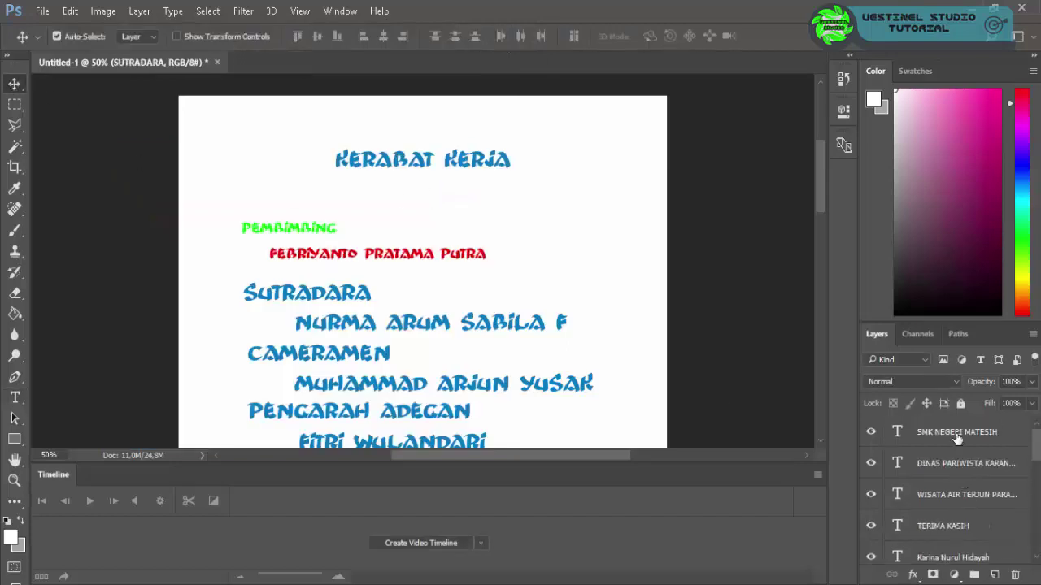
{"action": "left_click", "coordinate": [958, 434], "text": "shift"}
{"action": "left_click_drag", "start_coordinate": [390, 321], "coordinate": [390, 392]}
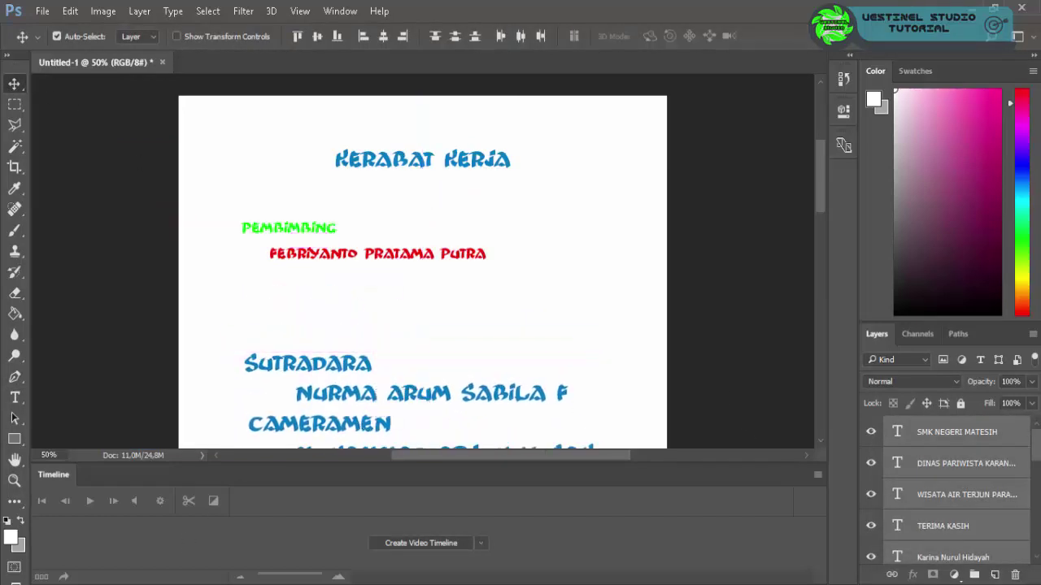
{"action": "left_click", "coordinate": [295, 532]}
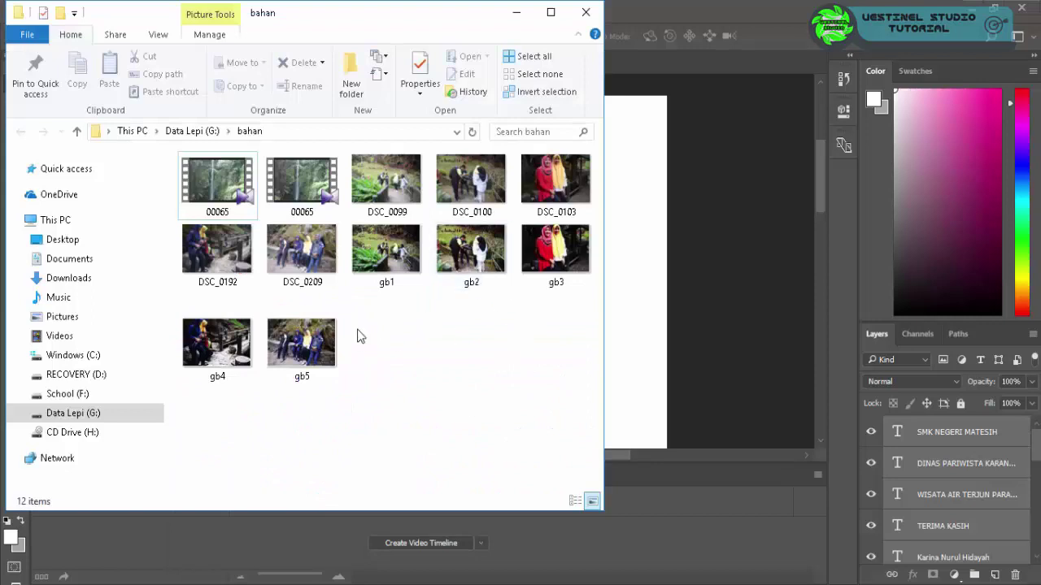
{"action": "left_click_drag", "start_coordinate": [386, 252], "coordinate": [620, 282]}
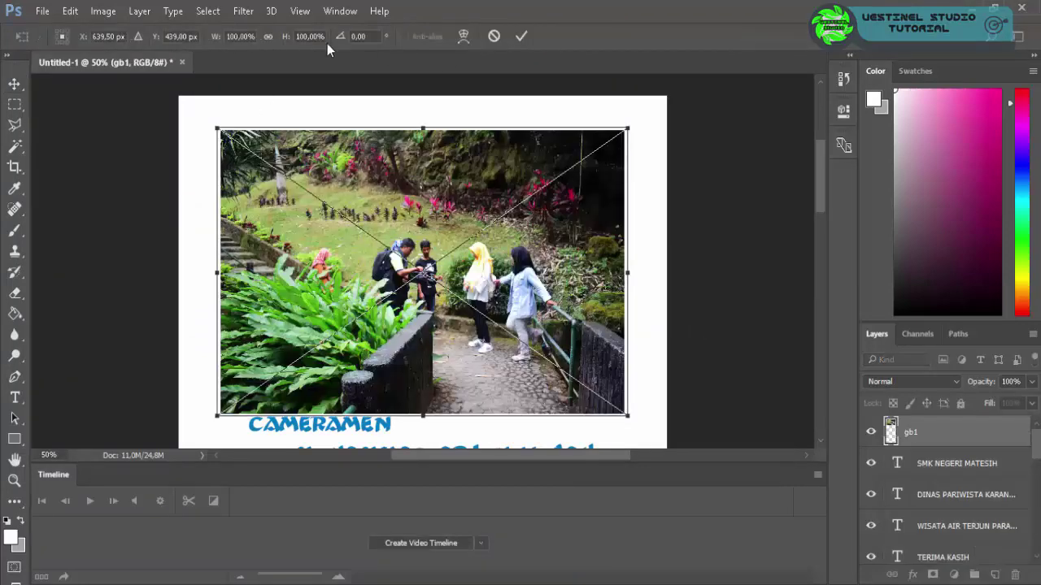
- Scale photo gb1 to about 43.7%, tilt it about -10.7°, and place it right of the names
{"action": "left_click_drag", "start_coordinate": [218, 128], "coordinate": [429, 326]}
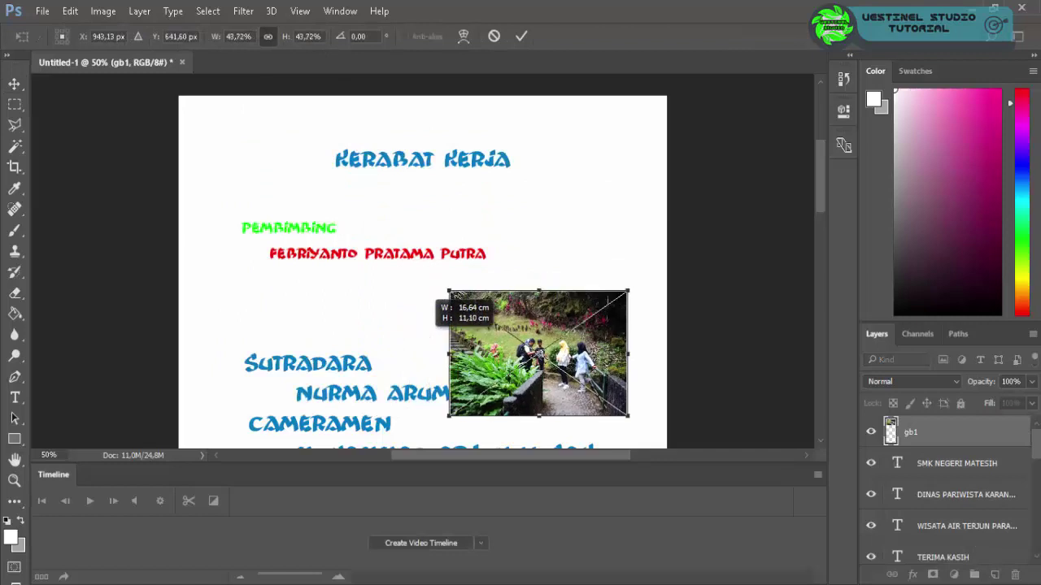
{"action": "mouse_move", "coordinate": [505, 350]}
{"action": "left_mouse_down"}
{"action": "mouse_move", "coordinate": [517, 322]}
{"action": "mouse_move", "coordinate": [484, 332]}
{"action": "left_mouse_up"}
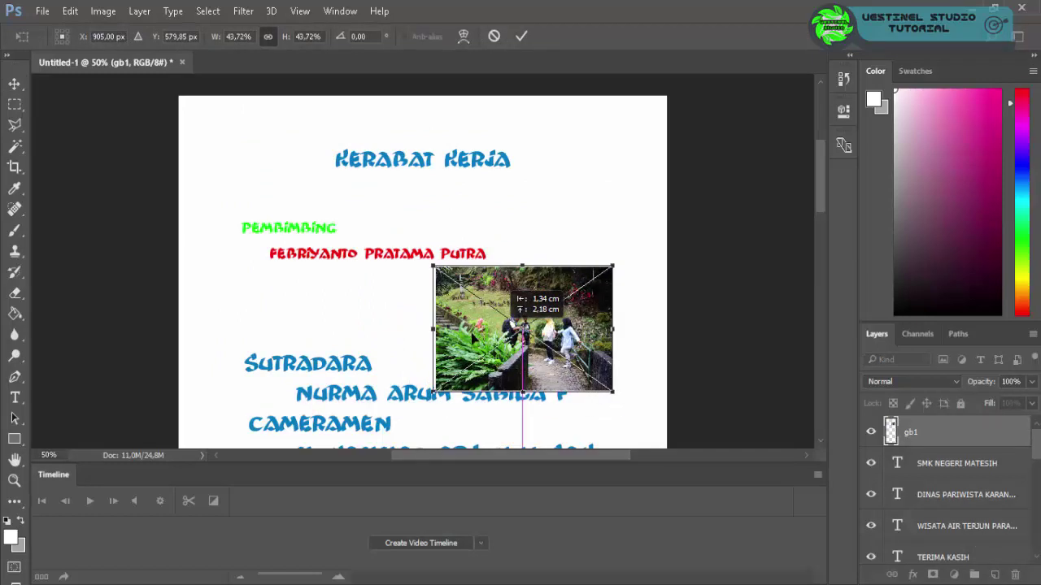
{"action": "left_click_drag", "start_coordinate": [521, 301], "coordinate": [506, 301]}
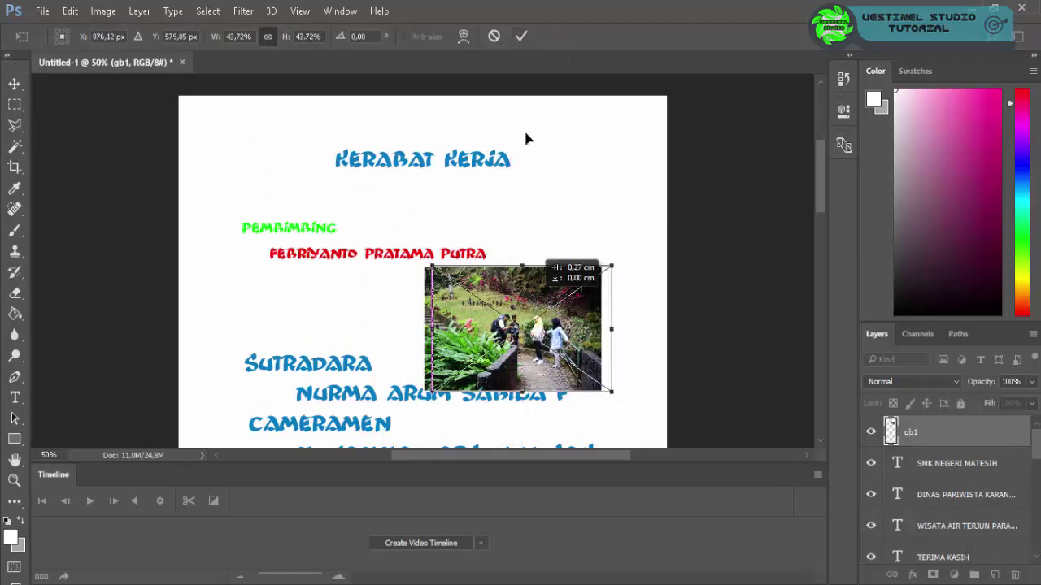
{"action": "left_click_drag", "start_coordinate": [627, 418], "coordinate": [638, 392]}
{"action": "left_click_drag", "start_coordinate": [595, 341], "coordinate": [605, 331]}
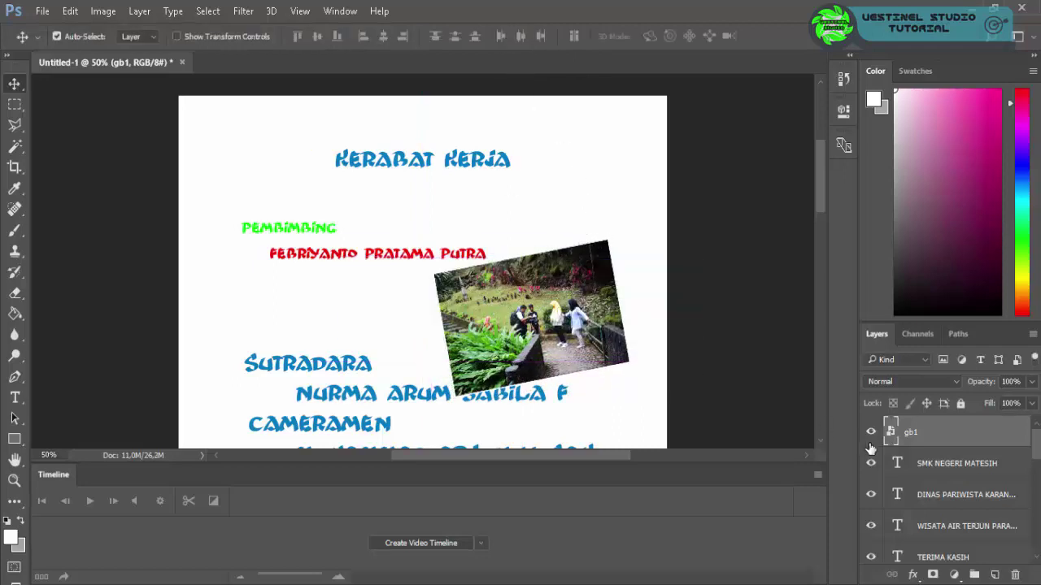
- Select the name line under SUTRADARA, try shifting it up, then undo the move
{"action": "left_click", "coordinate": [943, 463]}
{"action": "scroll", "coordinate": [943, 472], "scroll_direction": "down", "scroll_amount": 3}
{"action": "scroll", "coordinate": [944, 486], "scroll_direction": "down", "scroll_amount": 2}
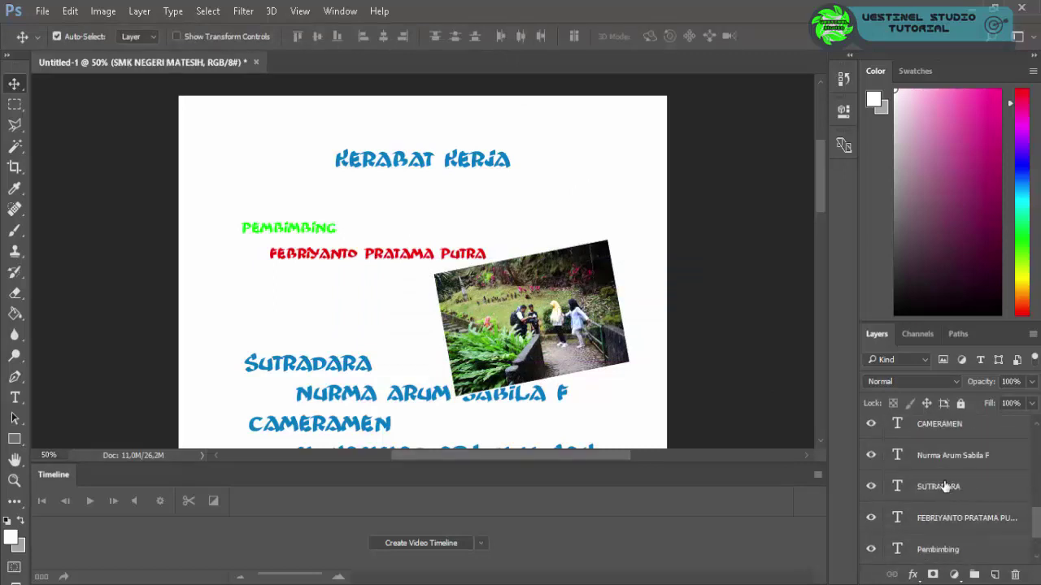
{"action": "scroll", "coordinate": [320, 279], "scroll_direction": "down", "scroll_amount": 2}
{"action": "scroll", "coordinate": [338, 297], "scroll_direction": "down", "scroll_amount": 1}
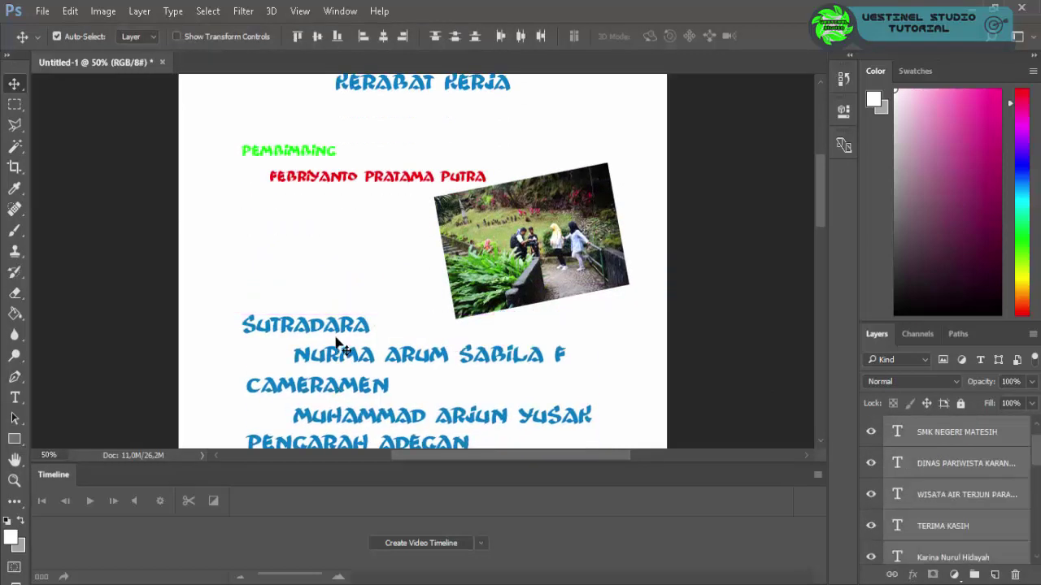
{"action": "left_click", "coordinate": [325, 337]}
{"action": "left_click", "coordinate": [323, 340]}
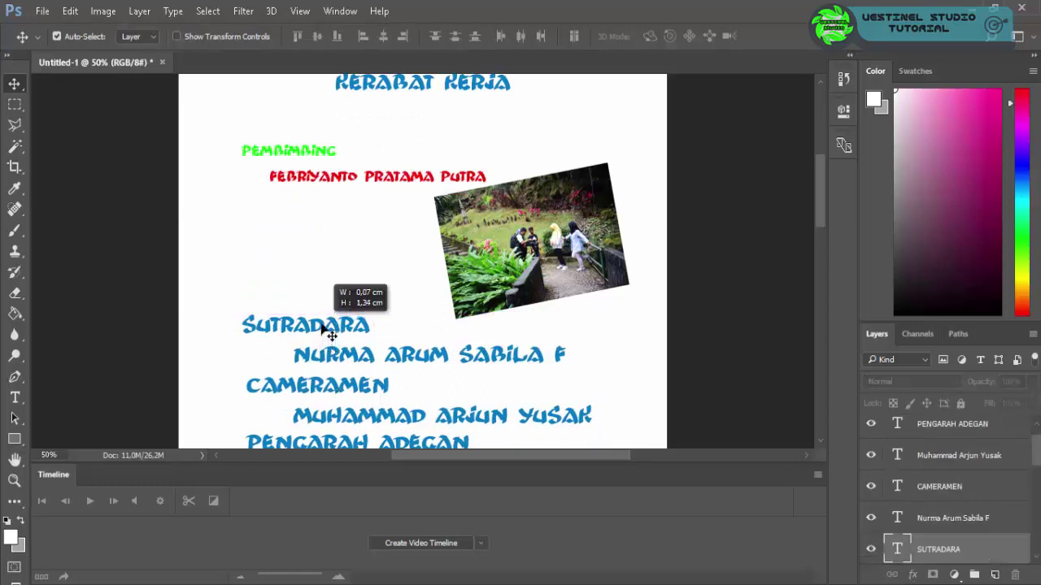
{"action": "mouse_move", "coordinate": [344, 367]}
{"action": "left_mouse_down"}
{"action": "mouse_move", "coordinate": [339, 349]}
{"action": "mouse_move", "coordinate": [290, 327]}
{"action": "left_mouse_up"}
{"action": "key", "text": "ctrl+z"}
- Make the SUTRADARA heading 48 pt and magenta
{"action": "left_click", "coordinate": [333, 327]}
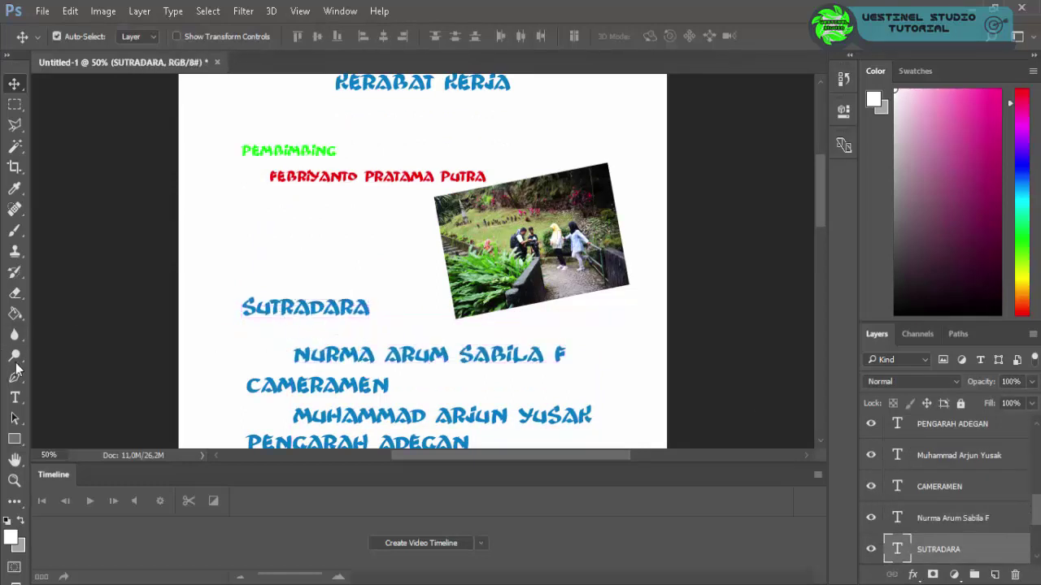
{"action": "left_click", "coordinate": [15, 396]}
{"action": "double_click", "coordinate": [338, 308]}
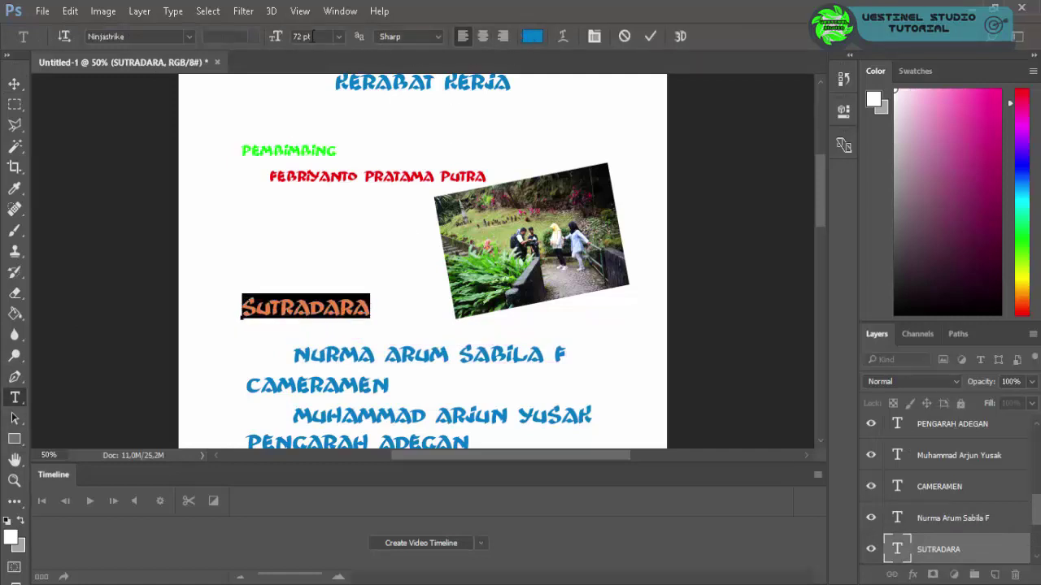
{"action": "left_click", "coordinate": [338, 36]}
{"action": "left_click", "coordinate": [340, 285]}
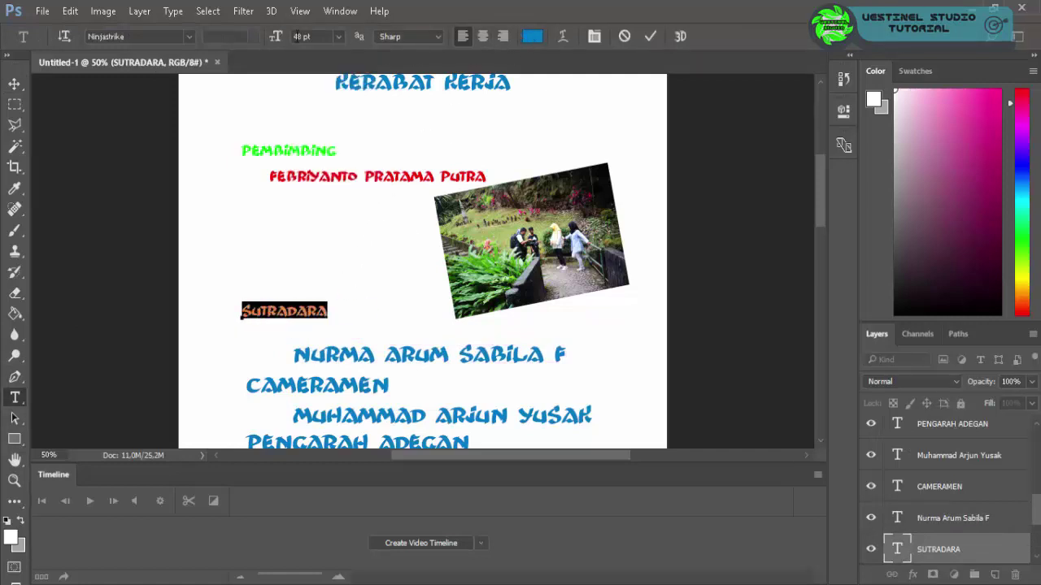
{"action": "left_click", "coordinate": [532, 36]}
{"action": "left_click_drag", "start_coordinate": [326, 225], "coordinate": [318, 226]}
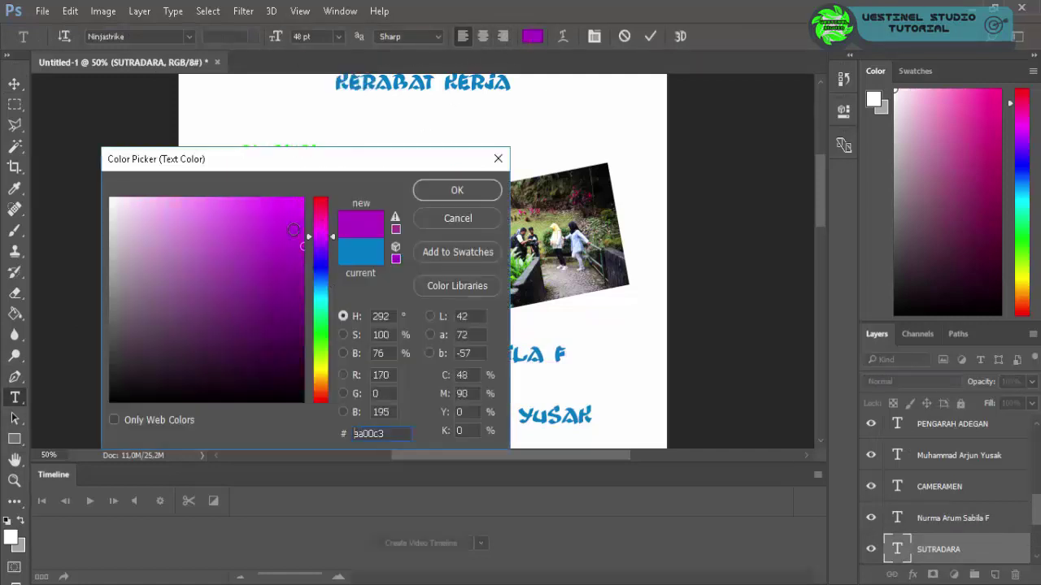
{"action": "left_click", "coordinate": [457, 189]}
{"action": "left_click", "coordinate": [15, 84]}
- Move the SUTRADARA name line up beneath the heading and set it to 48 pt
{"action": "left_click_drag", "start_coordinate": [343, 360], "coordinate": [329, 340]}
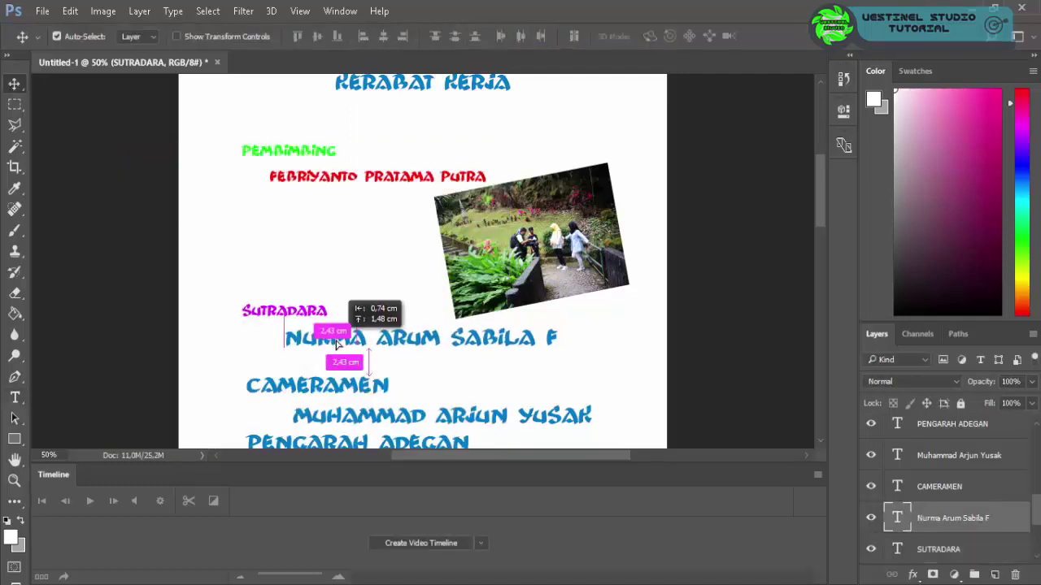
{"action": "left_click", "coordinate": [14, 398]}
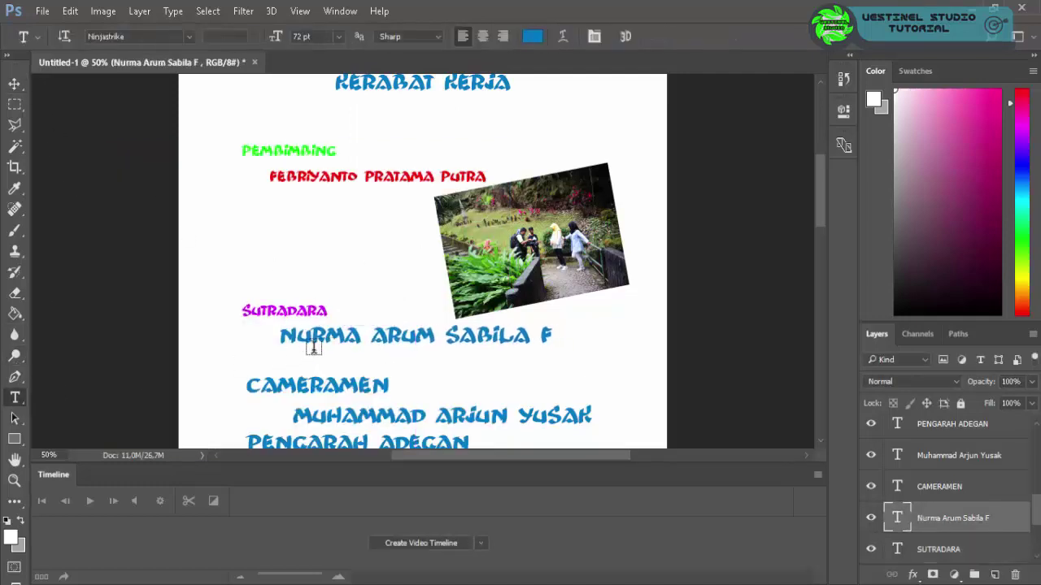
{"action": "left_click", "coordinate": [316, 344]}
{"action": "key", "text": "ctrl+a"}
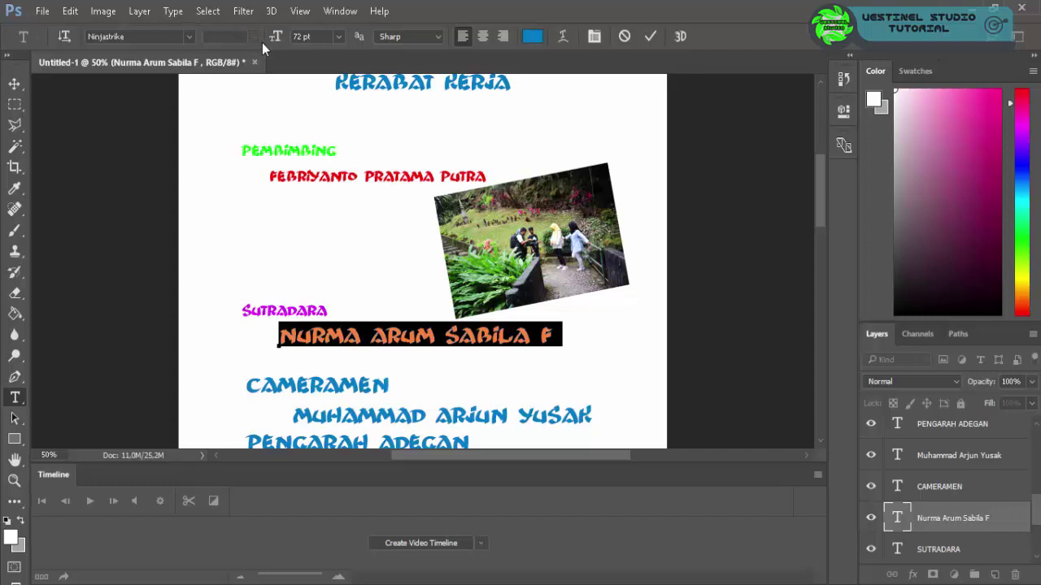
{"action": "left_click", "coordinate": [339, 36]}
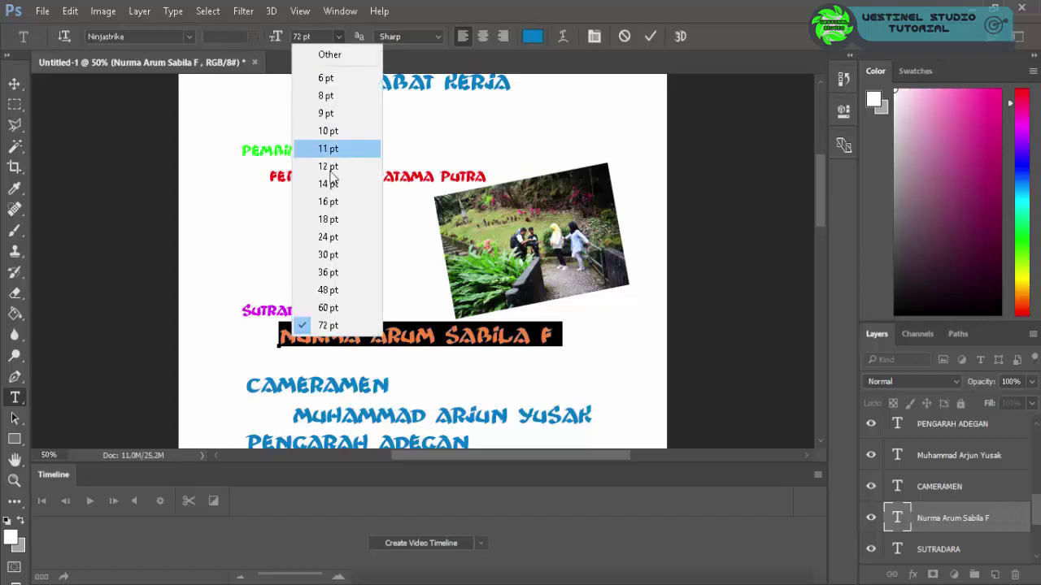
{"action": "left_click", "coordinate": [338, 283]}
{"action": "left_click", "coordinate": [14, 84]}
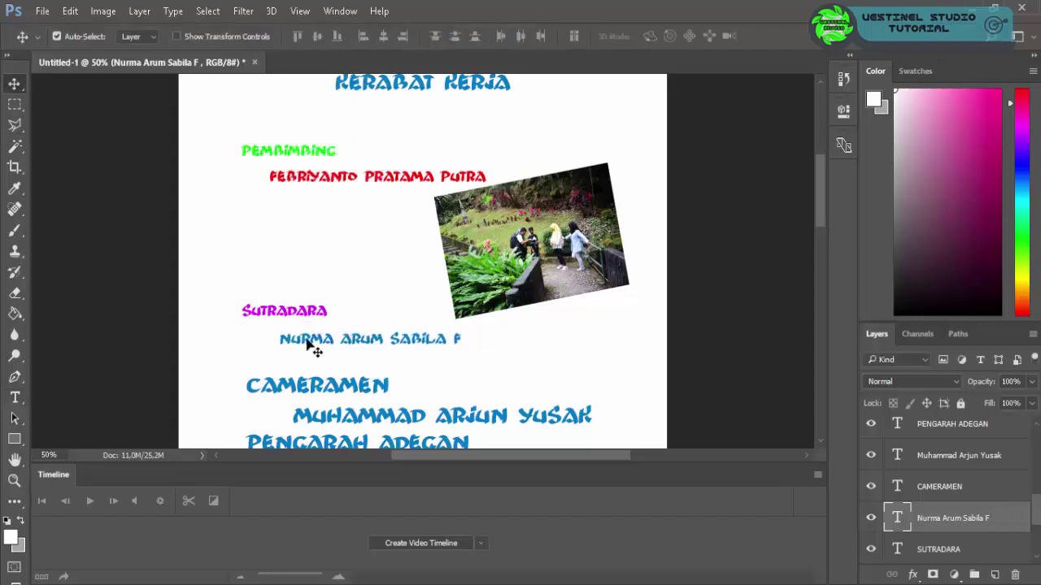
{"action": "left_click_drag", "start_coordinate": [349, 351], "coordinate": [349, 343]}
- Give the SUTRADARA name line a new text colour, then select the CAMERAMEN heading
{"action": "left_click", "coordinate": [15, 398]}
{"action": "left_click", "coordinate": [345, 331]}
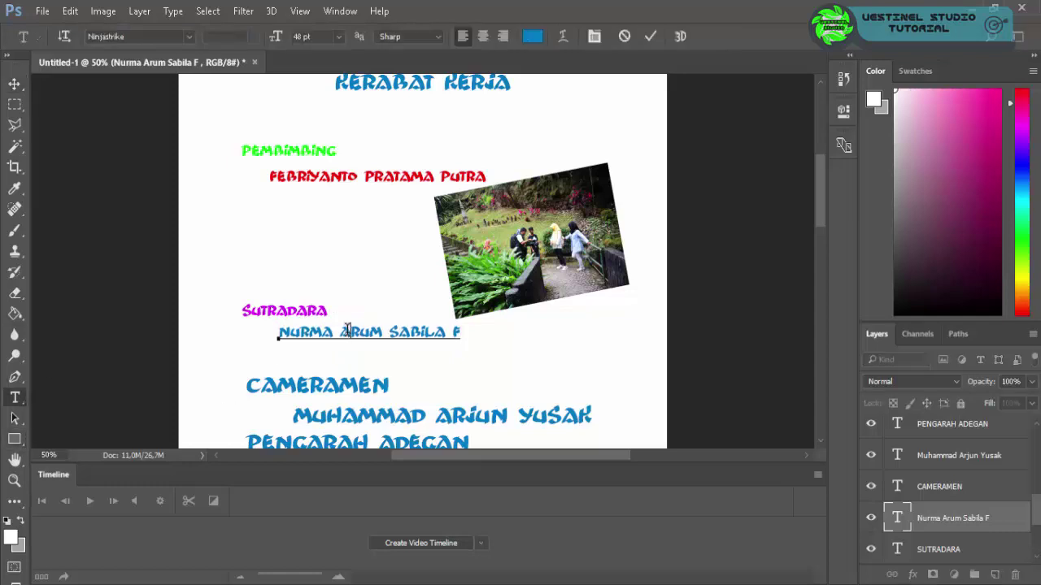
{"action": "key", "text": "ctrl+a"}
{"action": "left_click", "coordinate": [533, 36]}
{"action": "left_click", "coordinate": [457, 191]}
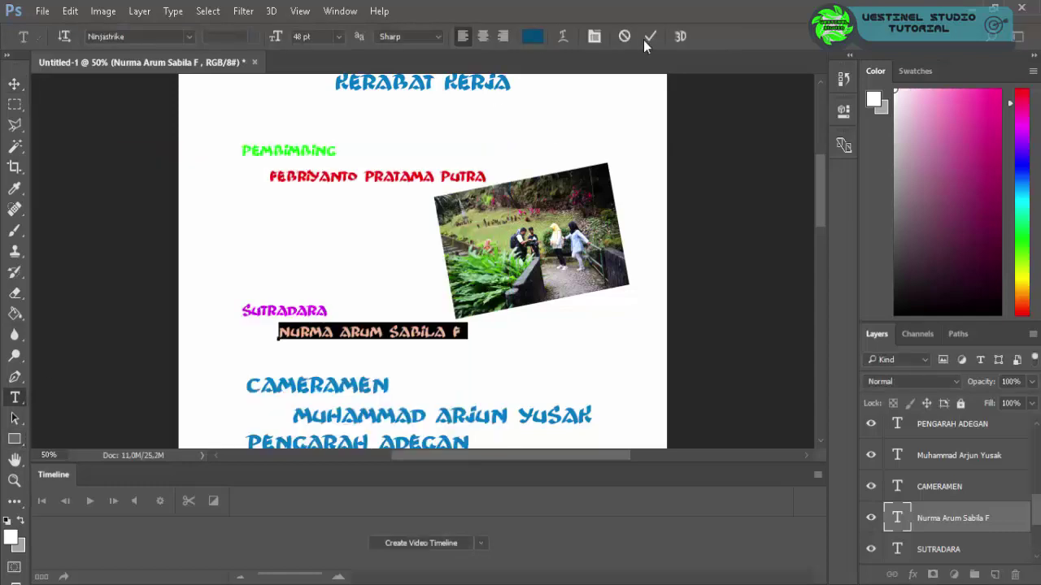
{"action": "left_click", "coordinate": [650, 36]}
{"action": "scroll", "coordinate": [406, 285], "scroll_direction": "down", "scroll_amount": 1}
{"action": "scroll", "coordinate": [407, 284], "scroll_direction": "down", "scroll_amount": 3}
{"action": "left_click", "coordinate": [15, 84]}
- Raise the CAMERAMEN heading and make it 48 pt bright green
{"action": "left_click_drag", "start_coordinate": [273, 299], "coordinate": [270, 274]}
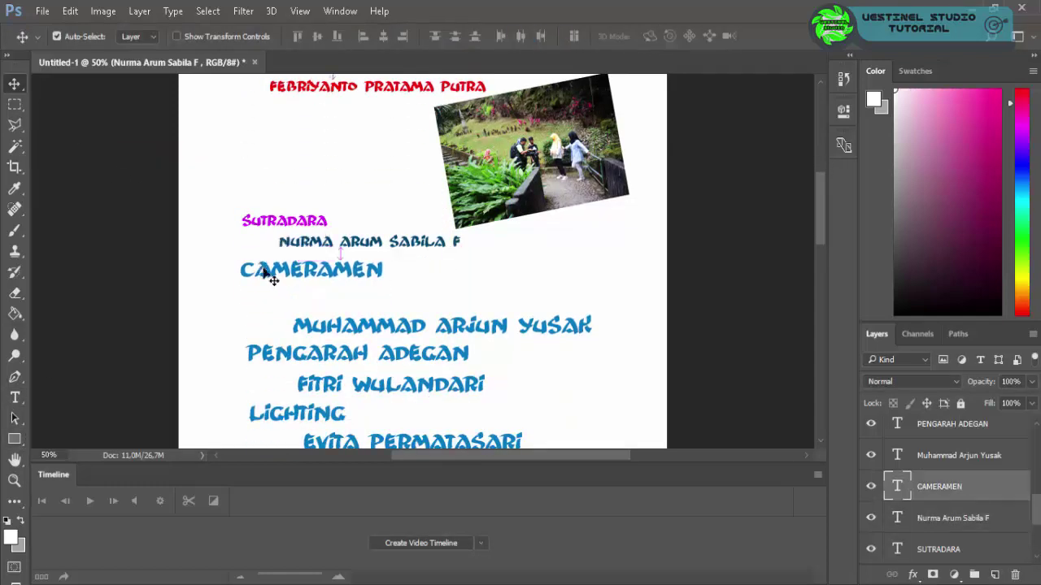
{"action": "left_click", "coordinate": [15, 397]}
{"action": "left_click", "coordinate": [281, 268]}
{"action": "key", "text": "ctrl+a"}
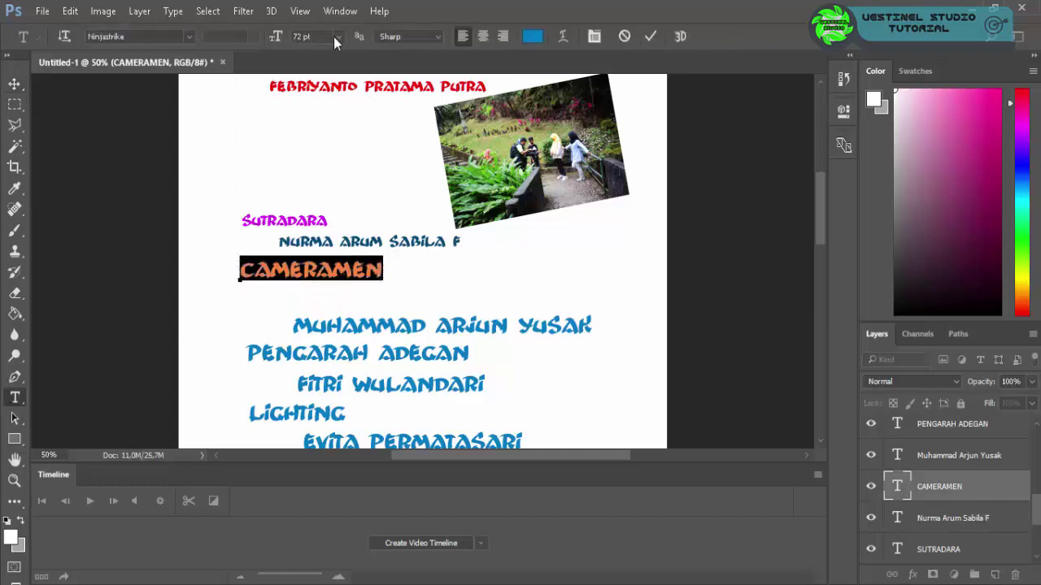
{"action": "left_click", "coordinate": [337, 37]}
{"action": "left_click", "coordinate": [337, 291]}
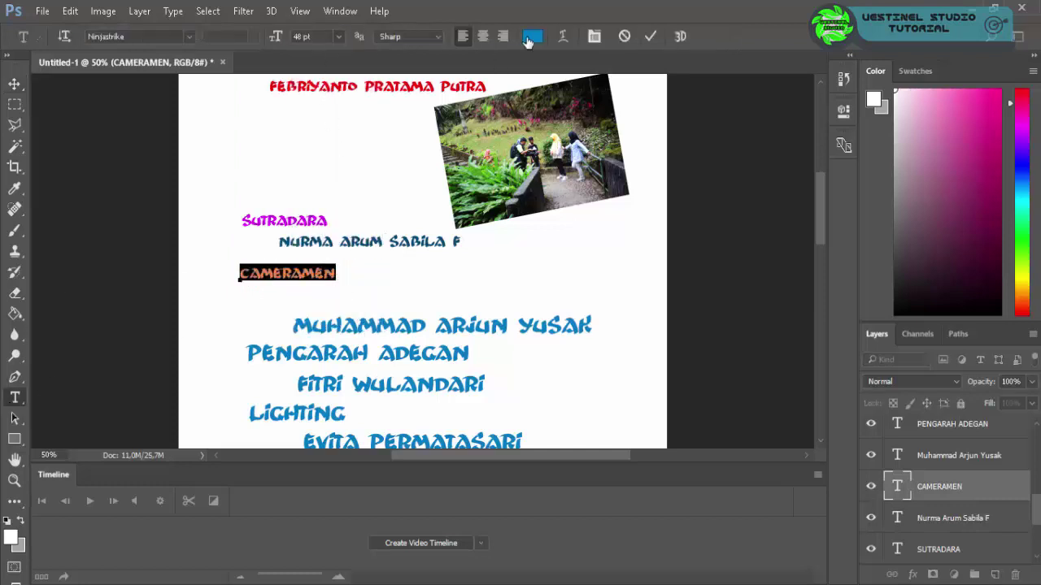
{"action": "left_click", "coordinate": [531, 37]}
{"action": "left_click", "coordinate": [319, 333]}
{"action": "left_click", "coordinate": [297, 201]}
{"action": "left_click", "coordinate": [455, 187]}
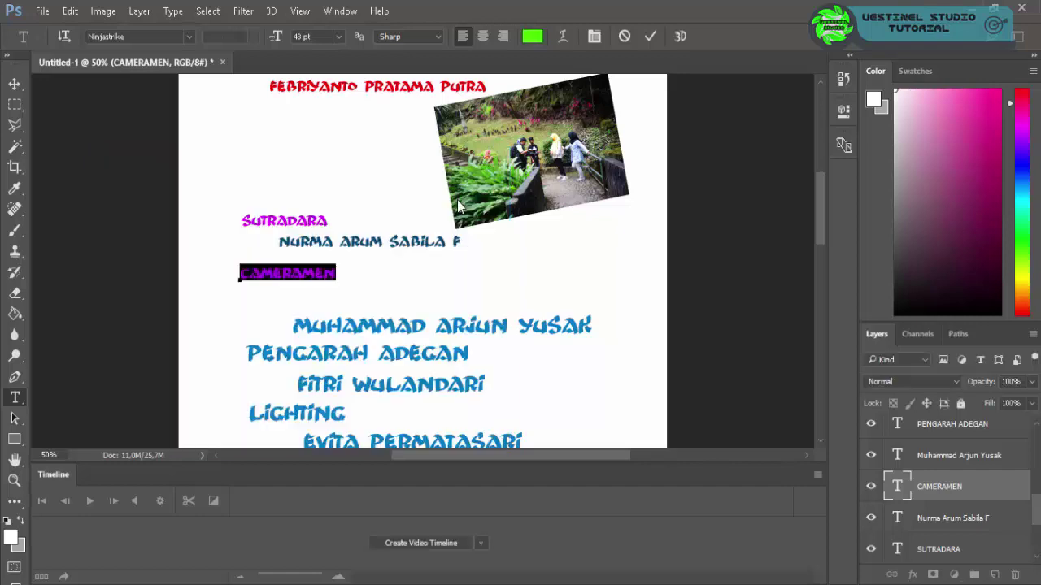
{"action": "left_click", "coordinate": [643, 34]}
- Move CAMERAMEN and the camera operator's name up, setting the name to 48 pt
{"action": "left_click", "coordinate": [17, 86]}
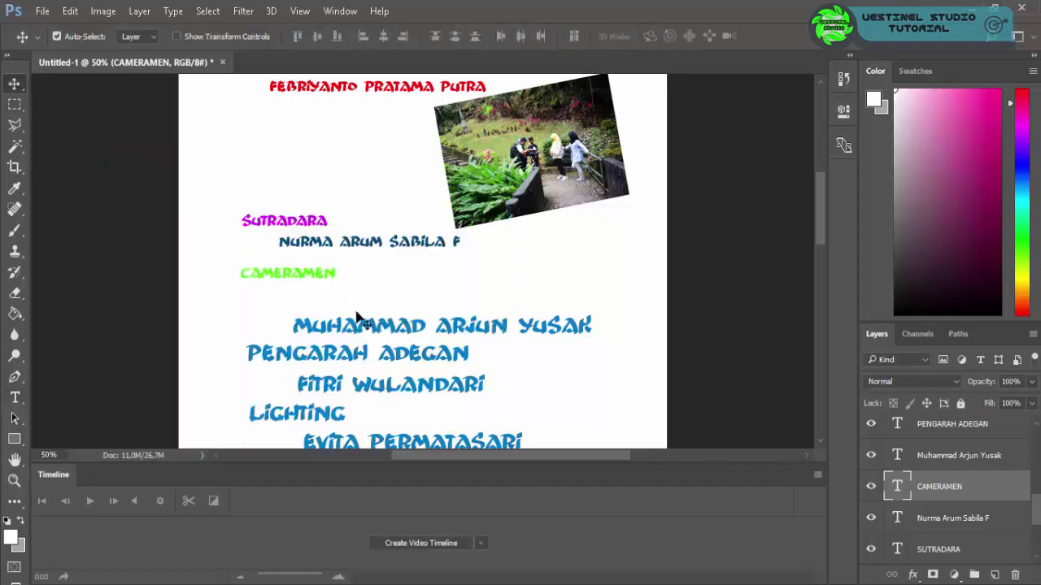
{"action": "left_click_drag", "start_coordinate": [316, 276], "coordinate": [319, 266]}
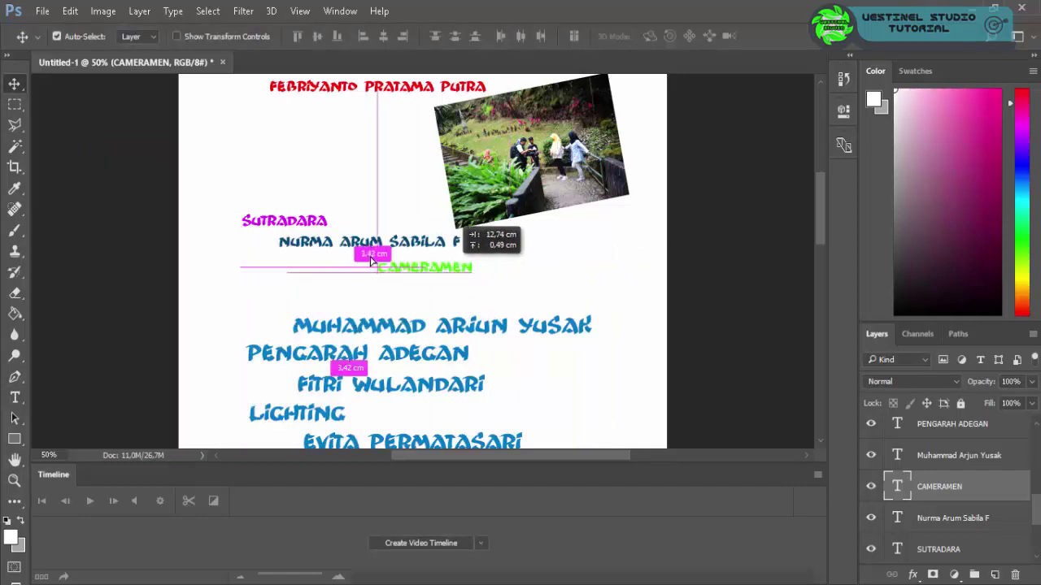
{"action": "left_click_drag", "start_coordinate": [356, 307], "coordinate": [388, 297]}
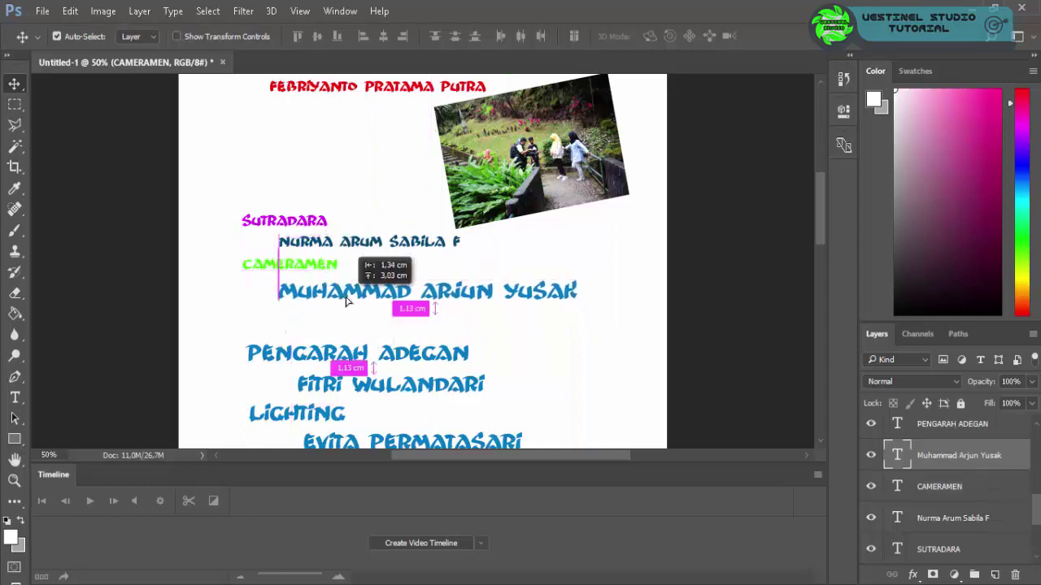
{"action": "key", "text": "t"}
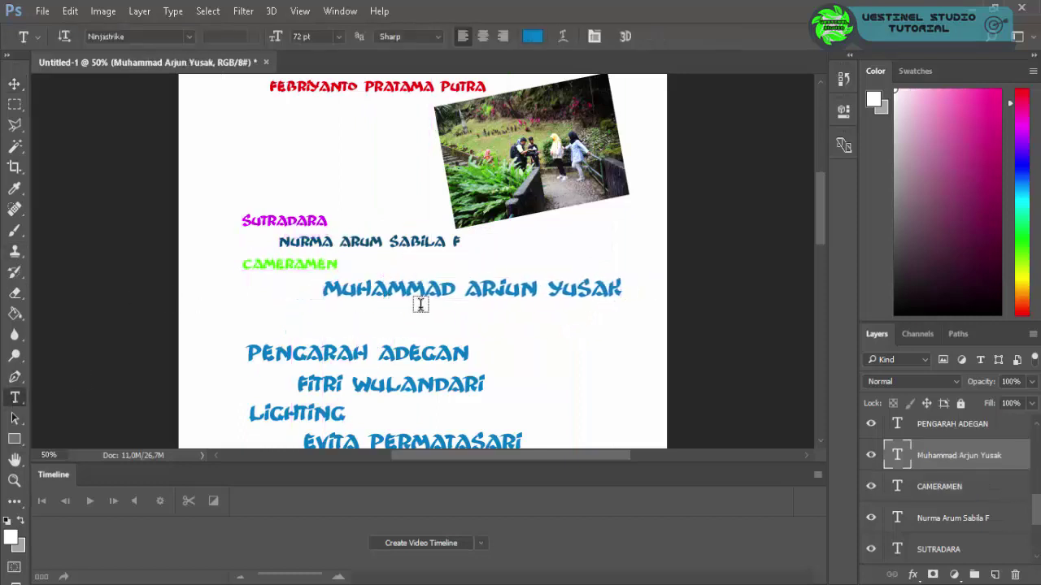
{"action": "triple_click", "coordinate": [420, 299]}
{"action": "left_click", "coordinate": [339, 37]}
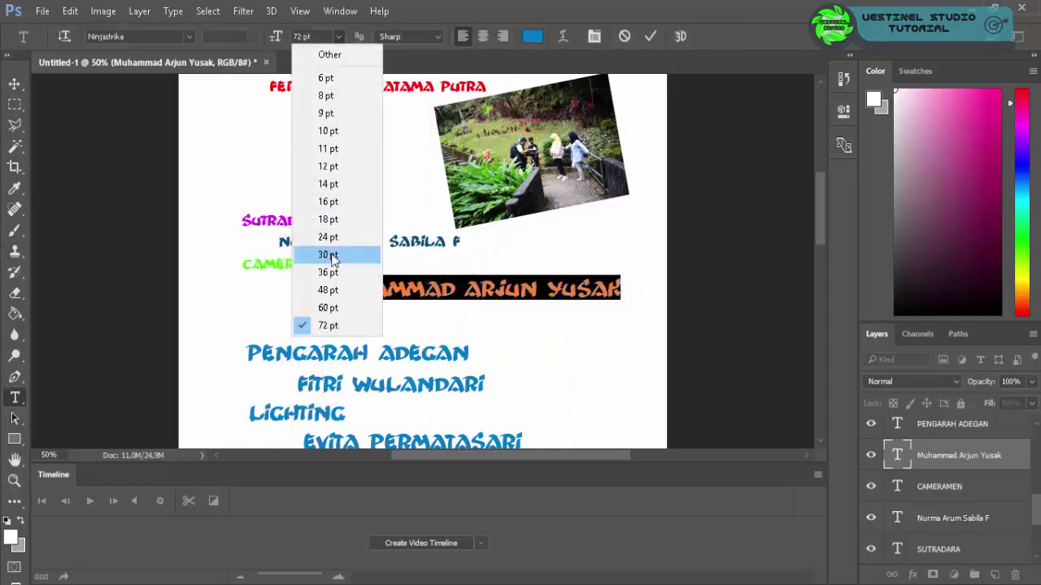
{"action": "left_click", "coordinate": [338, 289]}
{"action": "left_click", "coordinate": [15, 84]}
{"action": "left_click_drag", "start_coordinate": [358, 291], "coordinate": [313, 290]}
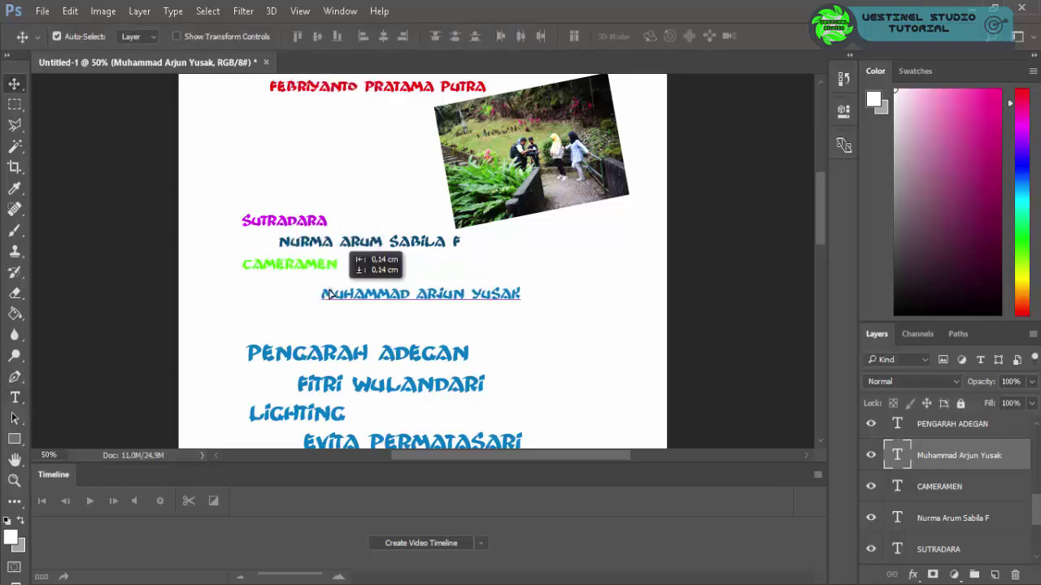
- Recolour the camera operator's name from blue to red
{"action": "left_click", "coordinate": [14, 397]}
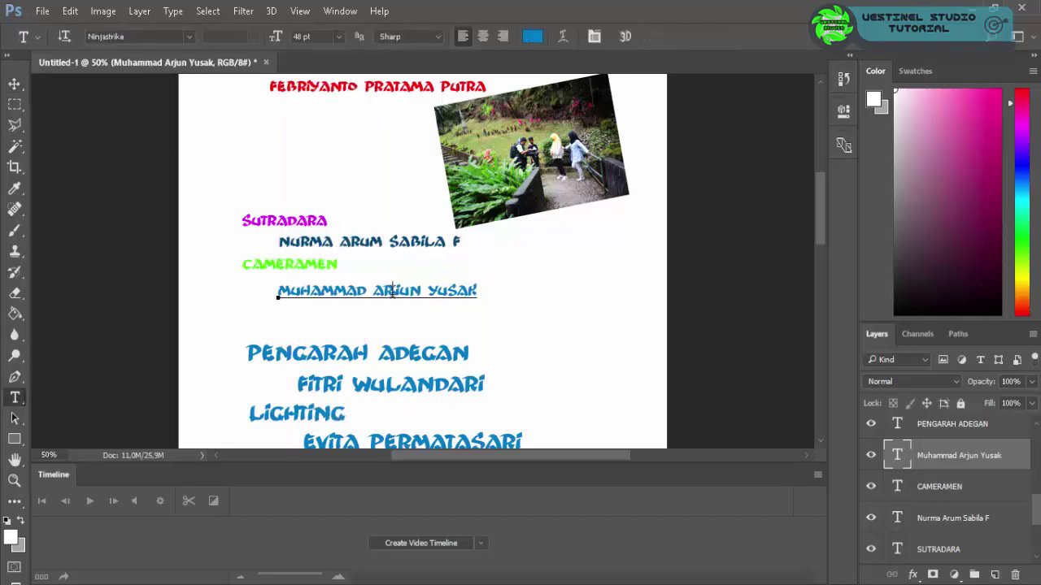
{"action": "triple_click", "coordinate": [374, 290]}
{"action": "left_click", "coordinate": [532, 37]}
{"action": "left_click_drag", "start_coordinate": [329, 277], "coordinate": [321, 393]}
{"action": "left_click", "coordinate": [457, 190]}
{"action": "left_click", "coordinate": [651, 36]}
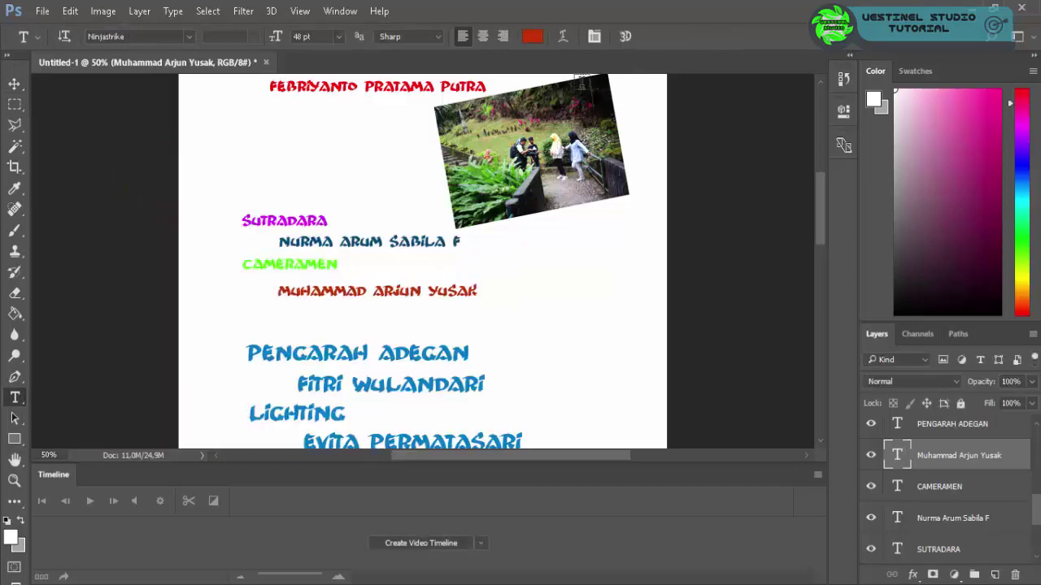
- Shift the lower credit layers down and drag the gb2 photo onto the credits page
{"action": "scroll", "coordinate": [422, 261], "scroll_direction": "down", "scroll_amount": 2}
{"action": "left_click", "coordinate": [14, 84]}
{"action": "scroll", "coordinate": [393, 298], "scroll_direction": "down", "scroll_amount": 2}
{"action": "scroll", "coordinate": [956, 488], "scroll_direction": "up", "scroll_amount": 1}
{"action": "left_click", "coordinate": [947, 455]}
{"action": "scroll", "coordinate": [948, 464], "scroll_direction": "up", "scroll_amount": 4}
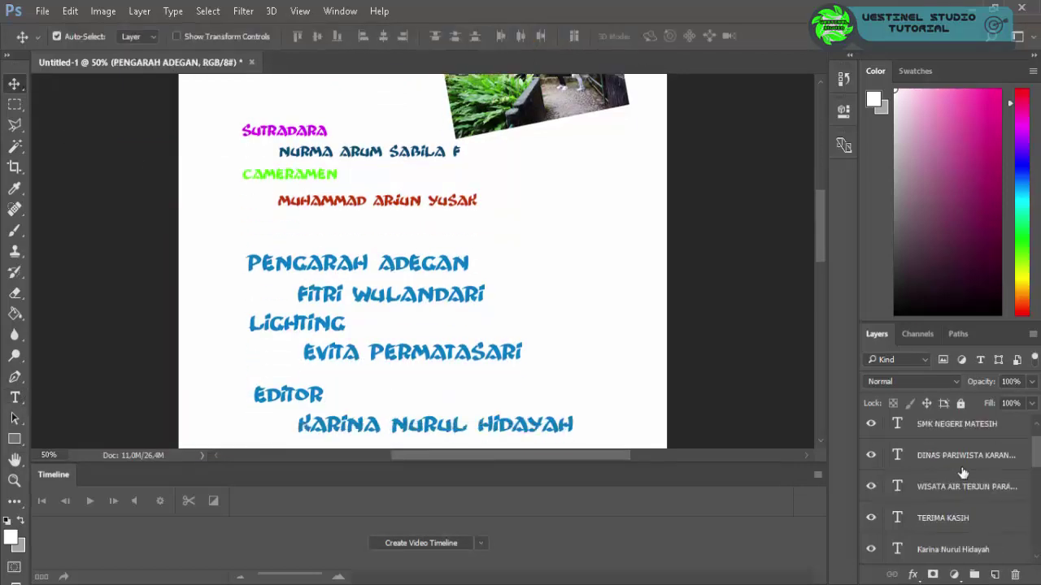
{"action": "scroll", "coordinate": [948, 465], "scroll_direction": "up", "scroll_amount": 1}
{"action": "left_click", "coordinate": [951, 464], "text": "shift"}
{"action": "left_click_drag", "start_coordinate": [382, 298], "coordinate": [386, 429]}
{"action": "scroll", "coordinate": [409, 370], "scroll_direction": "down", "scroll_amount": 1}
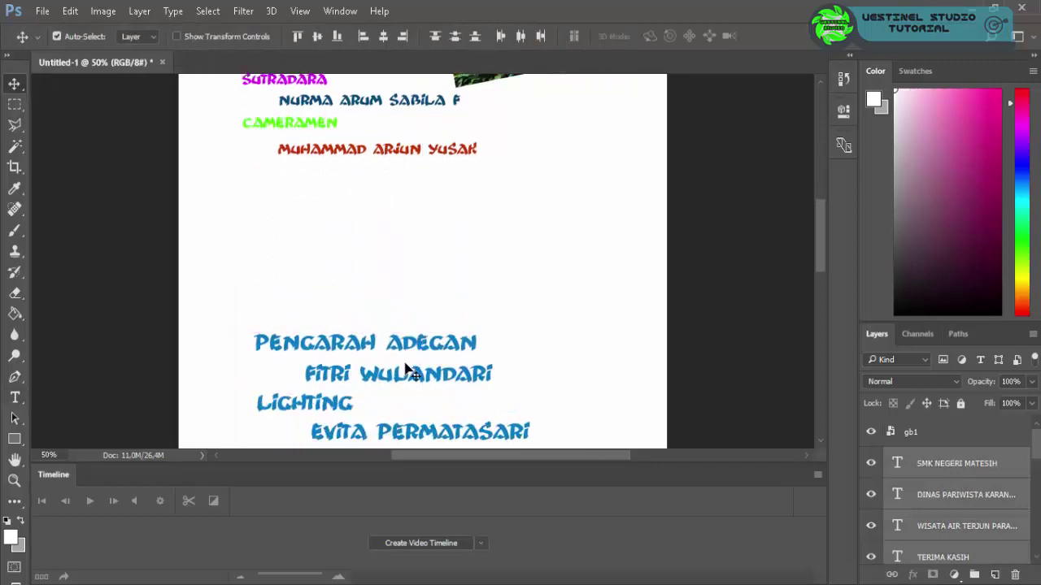
{"action": "left_click", "coordinate": [297, 520]}
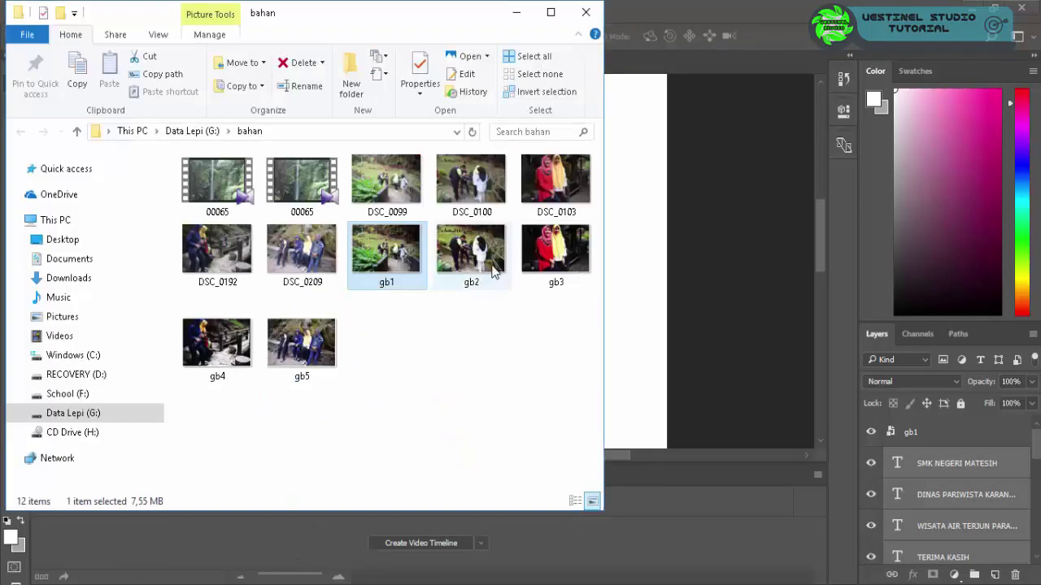
{"action": "left_click_drag", "start_coordinate": [476, 268], "coordinate": [654, 269]}
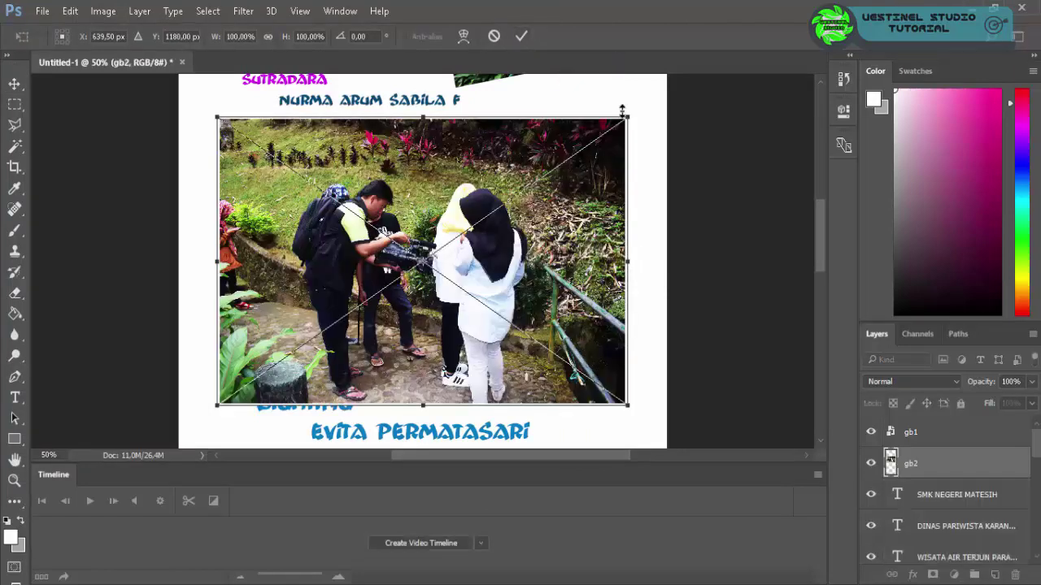
- Scale gb2 proportionally to about half, tilt it 9.6°, and place it below CAMERAMEN
{"action": "left_click", "coordinate": [268, 37]}
{"action": "left_click_drag", "start_coordinate": [622, 117], "coordinate": [431, 253]}
{"action": "left_click_drag", "start_coordinate": [334, 242], "coordinate": [323, 176]}
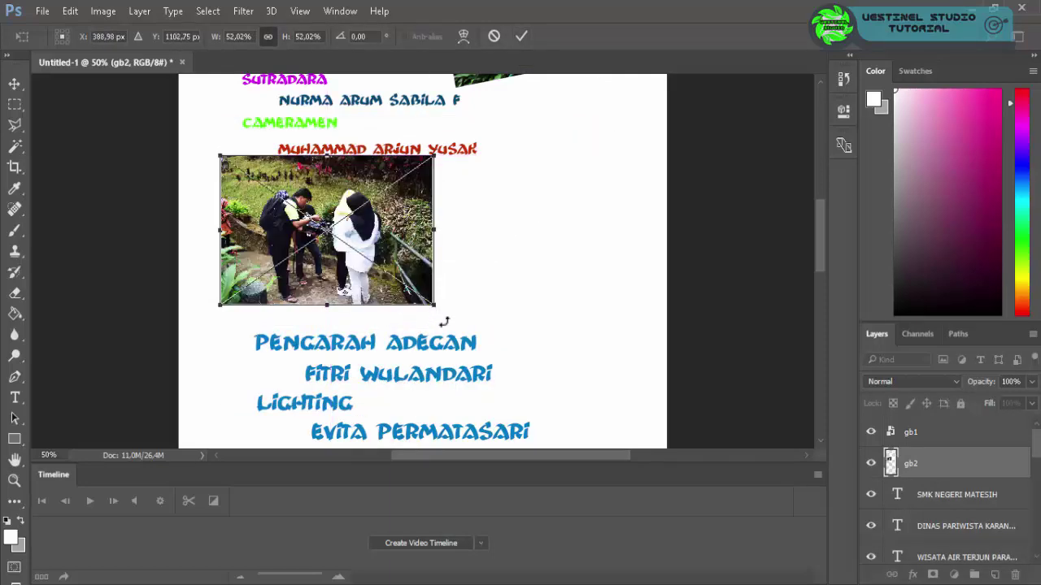
{"action": "left_click_drag", "start_coordinate": [444, 322], "coordinate": [428, 335]}
{"action": "left_click_drag", "start_coordinate": [367, 210], "coordinate": [368, 222]}
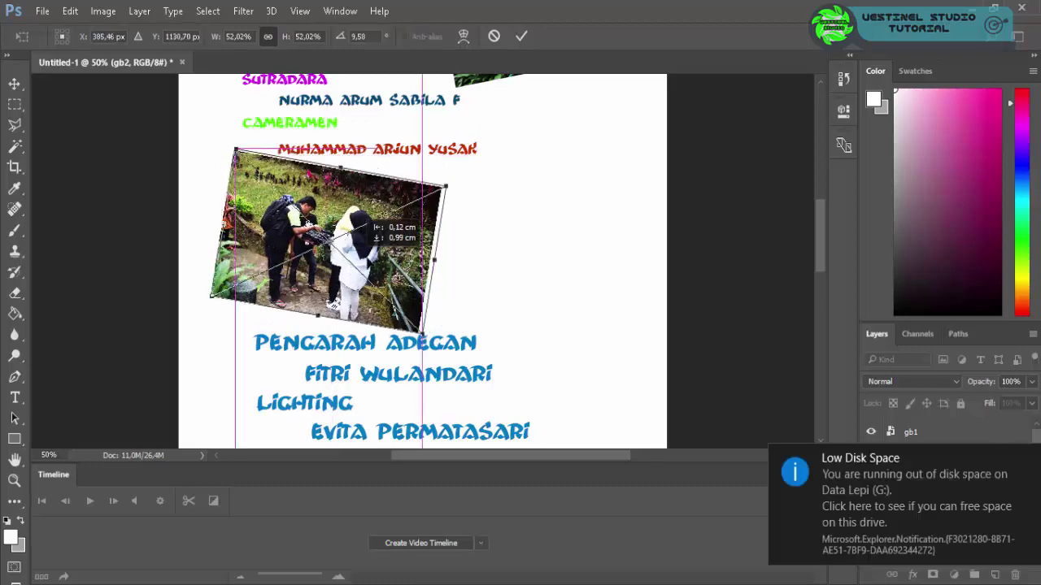
{"action": "left_click_drag", "start_coordinate": [358, 260], "coordinate": [350, 239]}
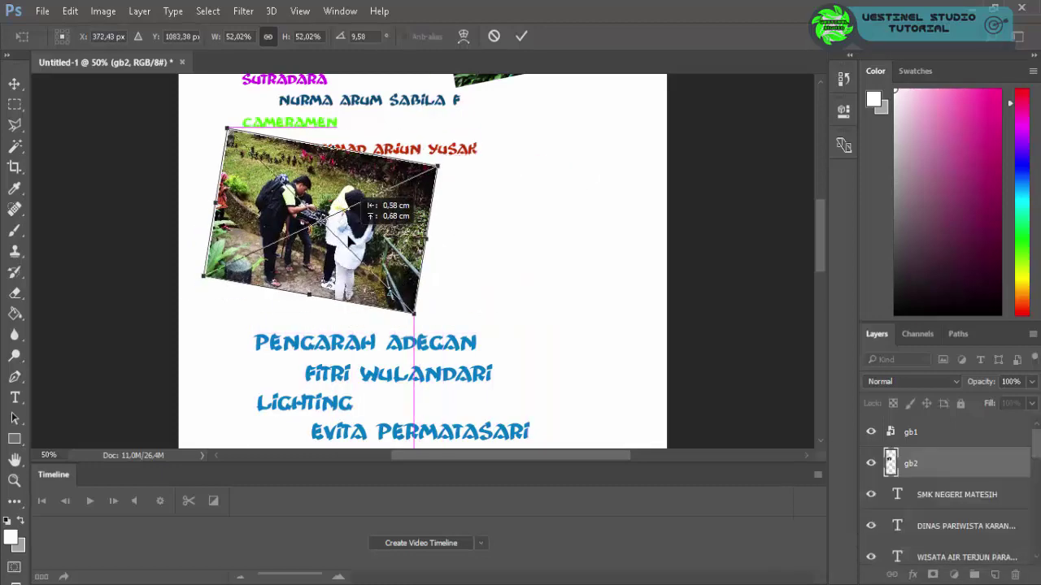
{"action": "left_click", "coordinate": [520, 37]}
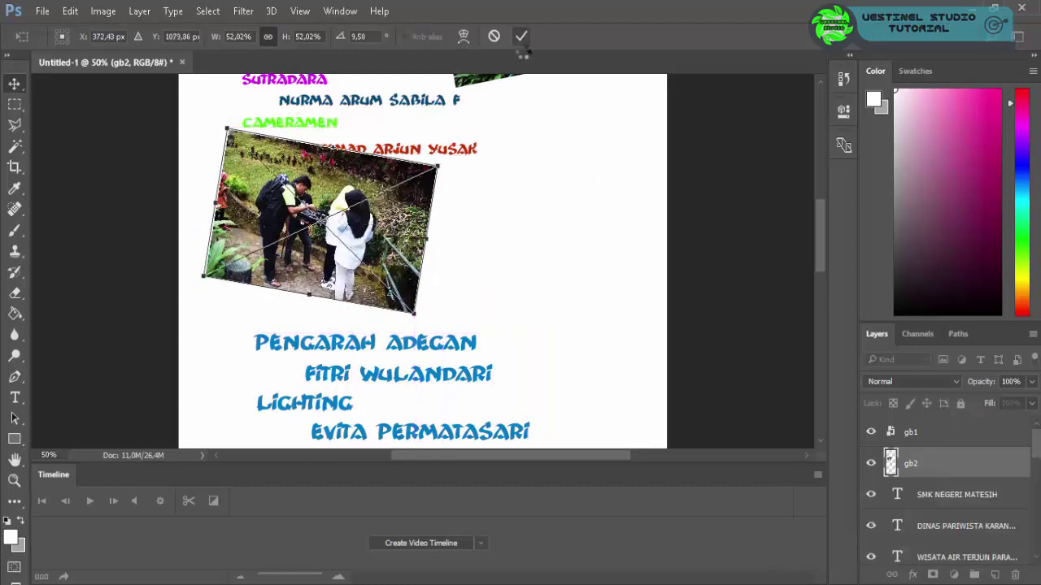
- Move the camera operator's name right, clear of the photo
{"action": "scroll", "coordinate": [567, 246], "scroll_direction": "up", "scroll_amount": 1}
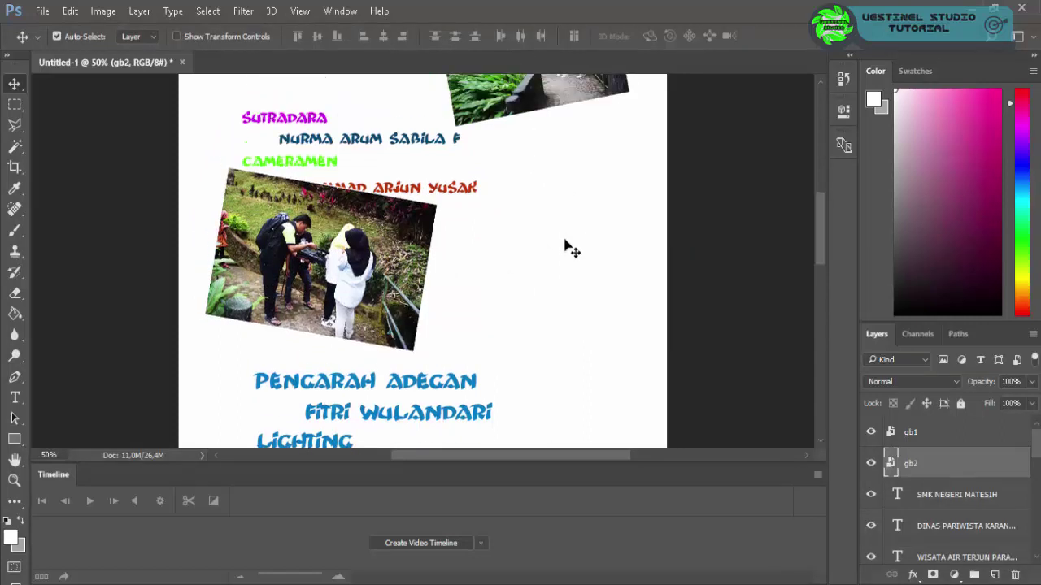
{"action": "scroll", "coordinate": [566, 245], "scroll_direction": "up", "scroll_amount": 2}
{"action": "left_click_drag", "start_coordinate": [470, 272], "coordinate": [553, 262]}
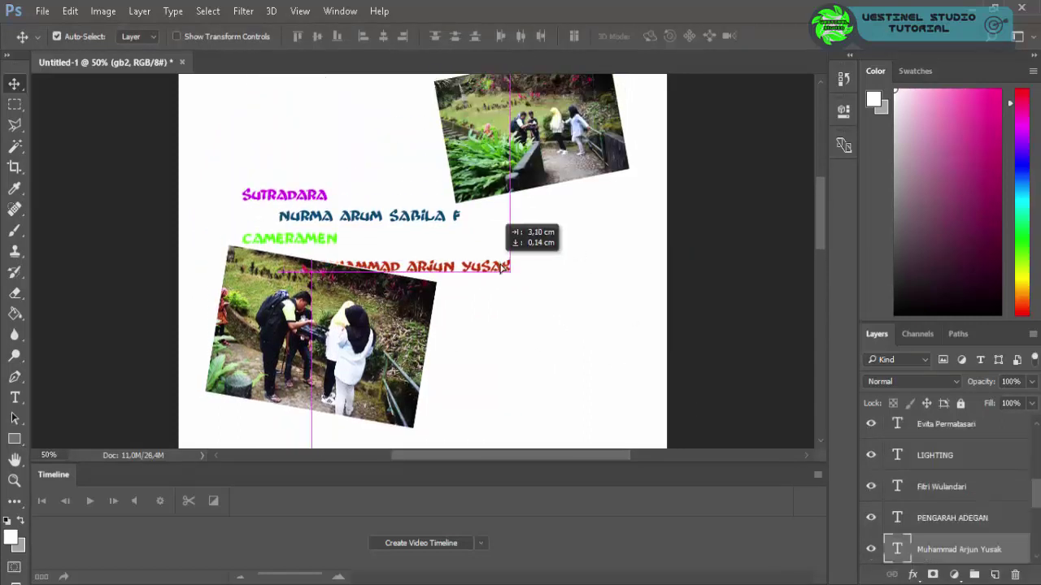
{"action": "left_click_drag", "start_coordinate": [334, 248], "coordinate": [388, 249]}
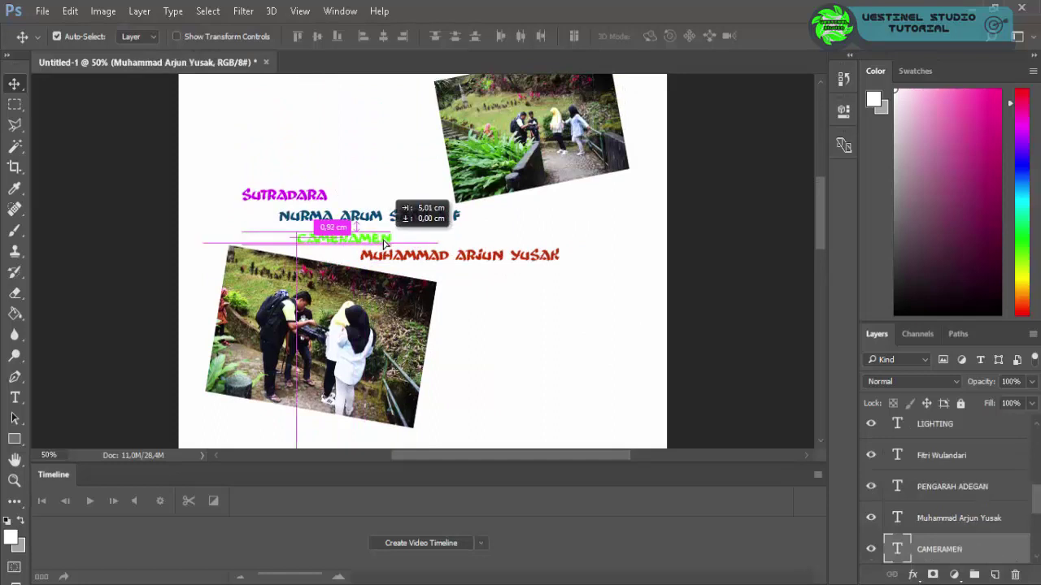
{"action": "scroll", "coordinate": [483, 328], "scroll_direction": "down", "scroll_amount": 2}
{"action": "scroll", "coordinate": [483, 327], "scroll_direction": "down", "scroll_amount": 1}
{"action": "scroll", "coordinate": [488, 324], "scroll_direction": "down", "scroll_amount": 1}
{"action": "scroll", "coordinate": [935, 434], "scroll_direction": "up", "scroll_amount": 3}
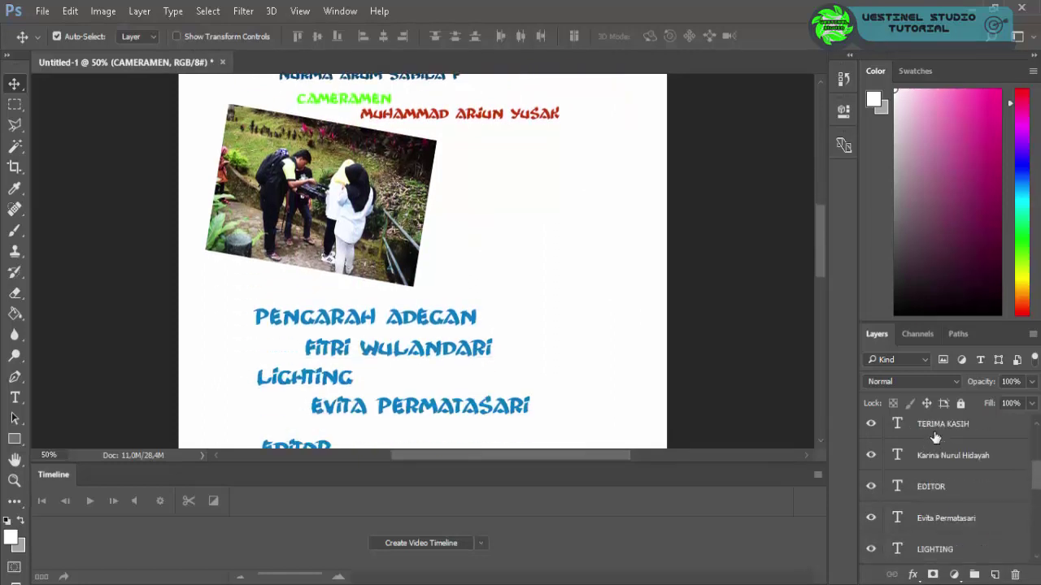
{"action": "scroll", "coordinate": [936, 457], "scroll_direction": "up", "scroll_amount": 2}
- Shrink the gb2 photo slightly to about 47% and reposition it
{"action": "left_click", "coordinate": [936, 461]}
{"action": "key", "text": "ctrl"}
{"action": "key", "text": "ctrl+t"}
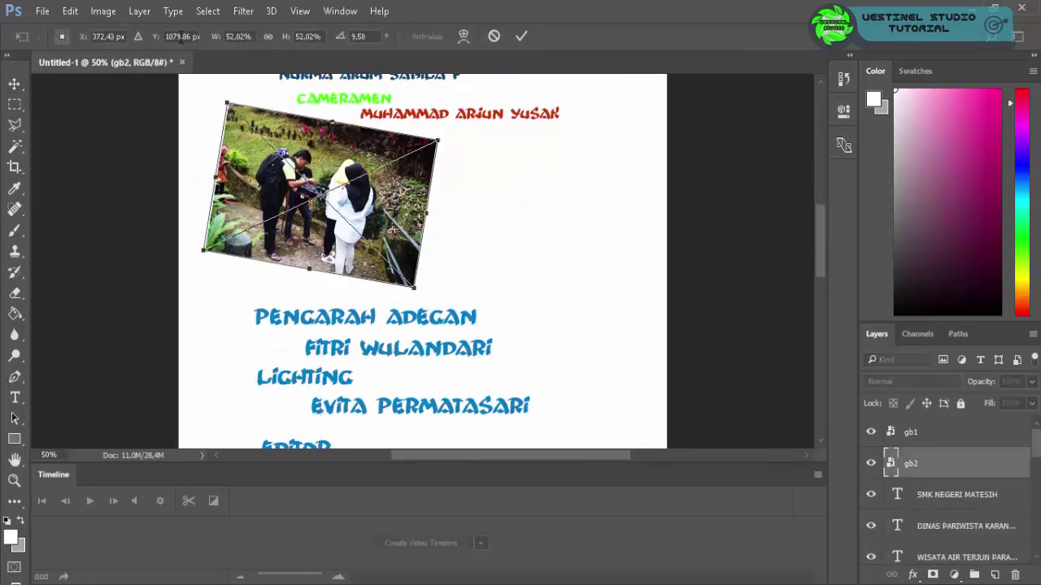
{"action": "left_click_drag", "start_coordinate": [415, 287], "coordinate": [398, 271]}
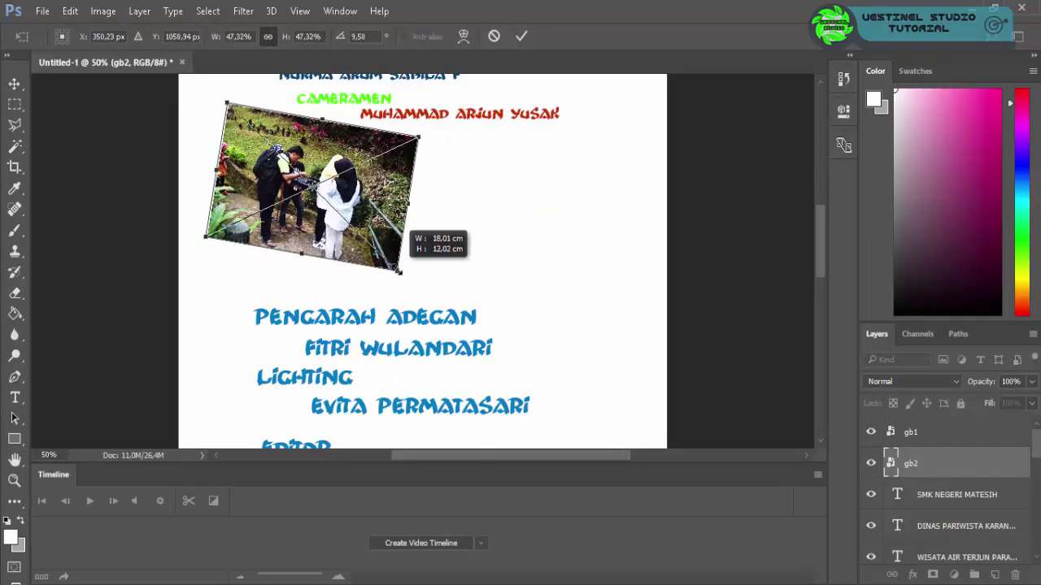
{"action": "left_click", "coordinate": [522, 36]}
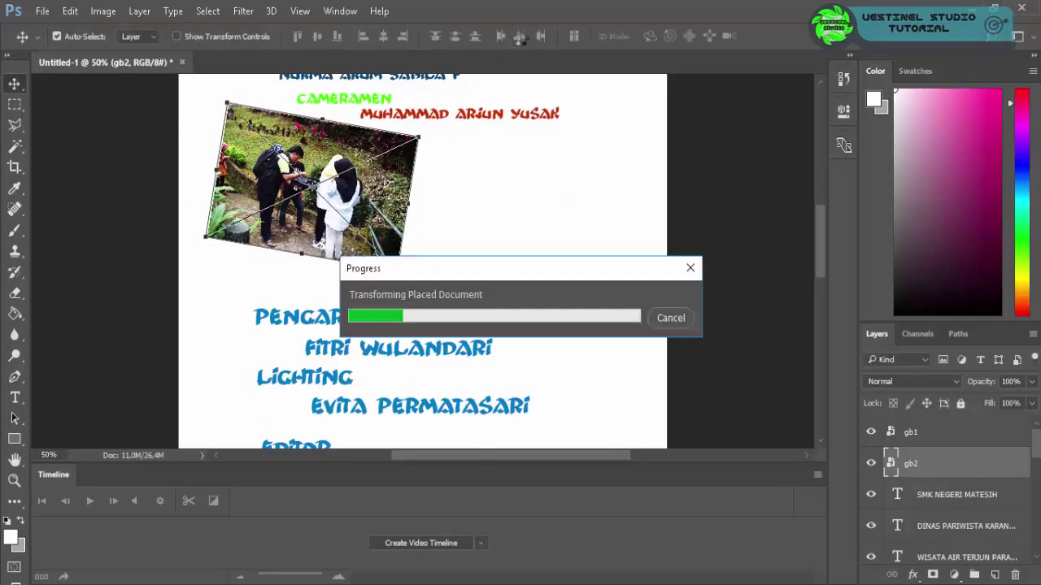
{"action": "scroll", "coordinate": [518, 223], "scroll_direction": "up", "scroll_amount": 3}
{"action": "scroll", "coordinate": [521, 233], "scroll_direction": "down", "scroll_amount": 4}
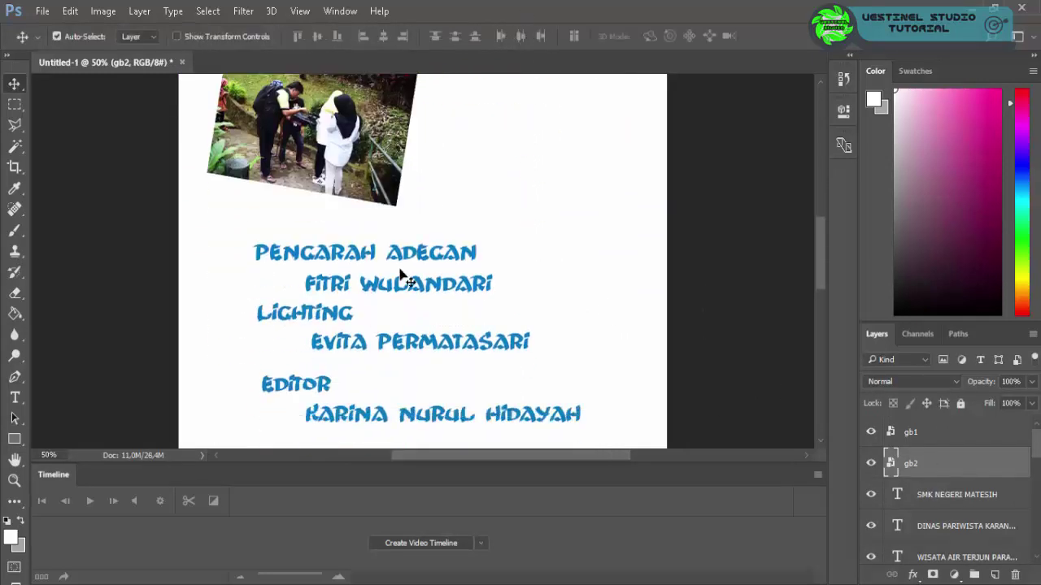
{"action": "left_click_drag", "start_coordinate": [402, 257], "coordinate": [390, 228]}
- Make the PENGARAH ADEGAN heading red at 48 pt and nudge it up
{"action": "scroll", "coordinate": [397, 262], "scroll_direction": "up", "scroll_amount": 2}
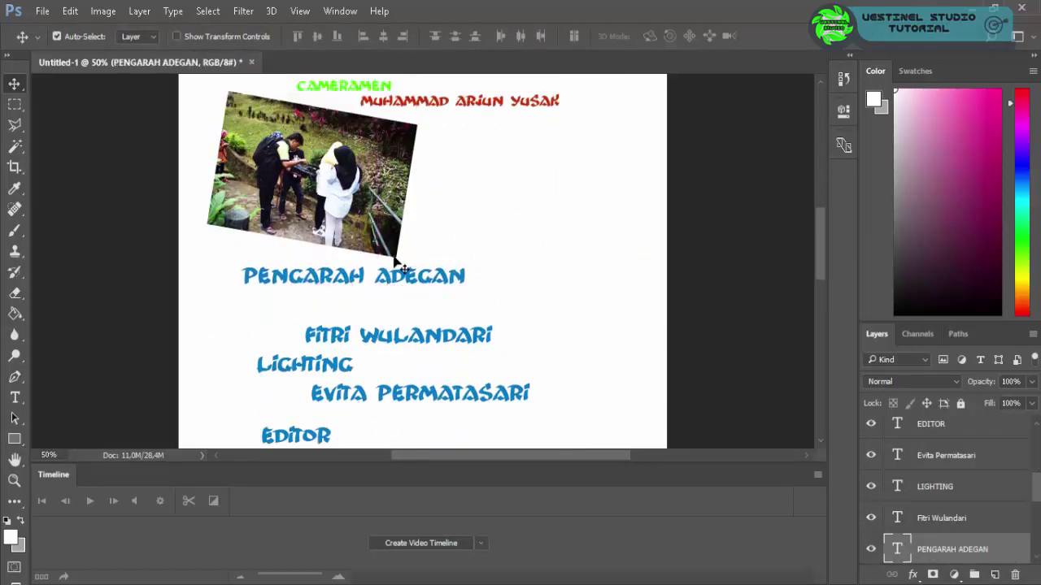
{"action": "scroll", "coordinate": [398, 265], "scroll_direction": "up", "scroll_amount": 3}
{"action": "scroll", "coordinate": [409, 284], "scroll_direction": "down", "scroll_amount": 3}
{"action": "left_click", "coordinate": [15, 397]}
{"action": "left_click", "coordinate": [307, 276]}
{"action": "left_click", "coordinate": [533, 36]}
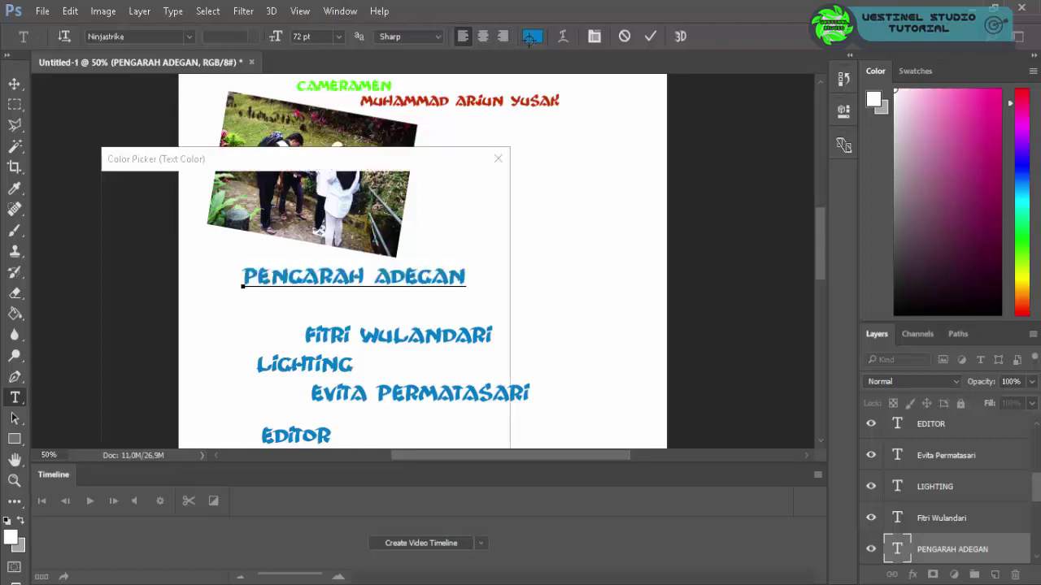
{"action": "left_click_drag", "start_coordinate": [321, 301], "coordinate": [322, 203]}
{"action": "left_click_drag", "start_coordinate": [302, 246], "coordinate": [303, 205]}
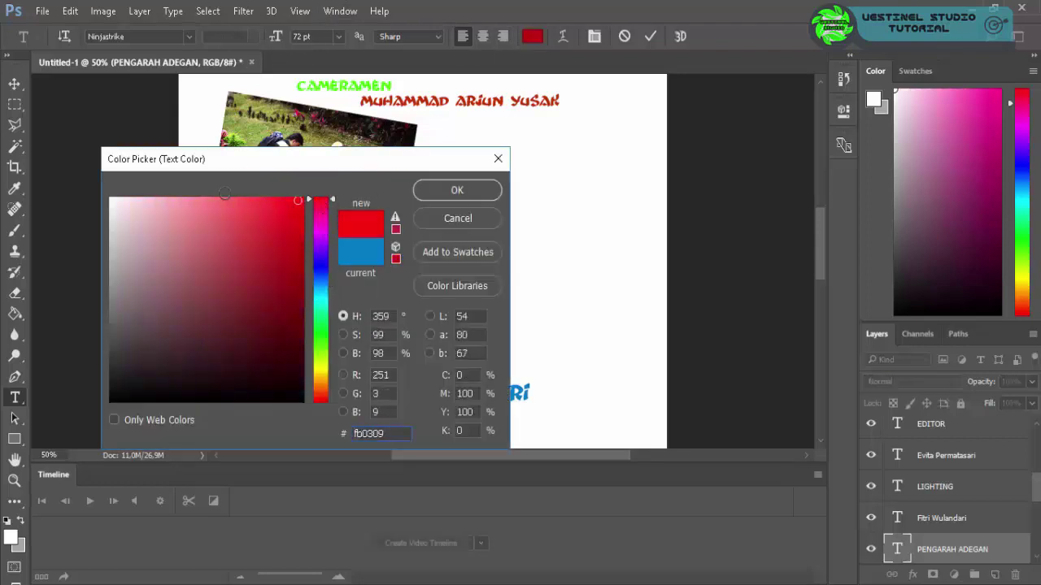
{"action": "left_click", "coordinate": [457, 190]}
{"action": "left_click", "coordinate": [338, 35]}
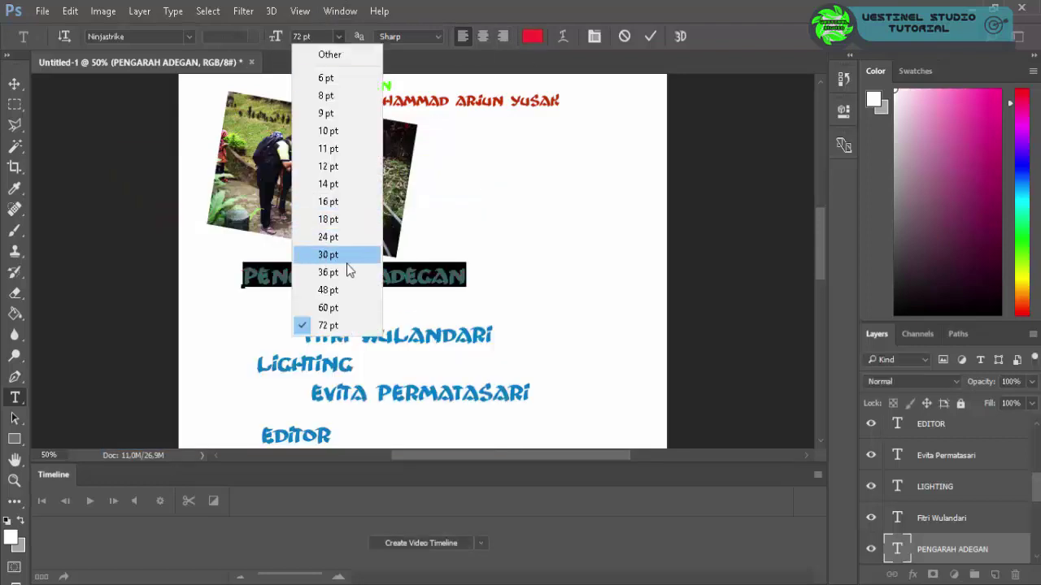
{"action": "left_click", "coordinate": [329, 290]}
{"action": "left_click", "coordinate": [18, 85]}
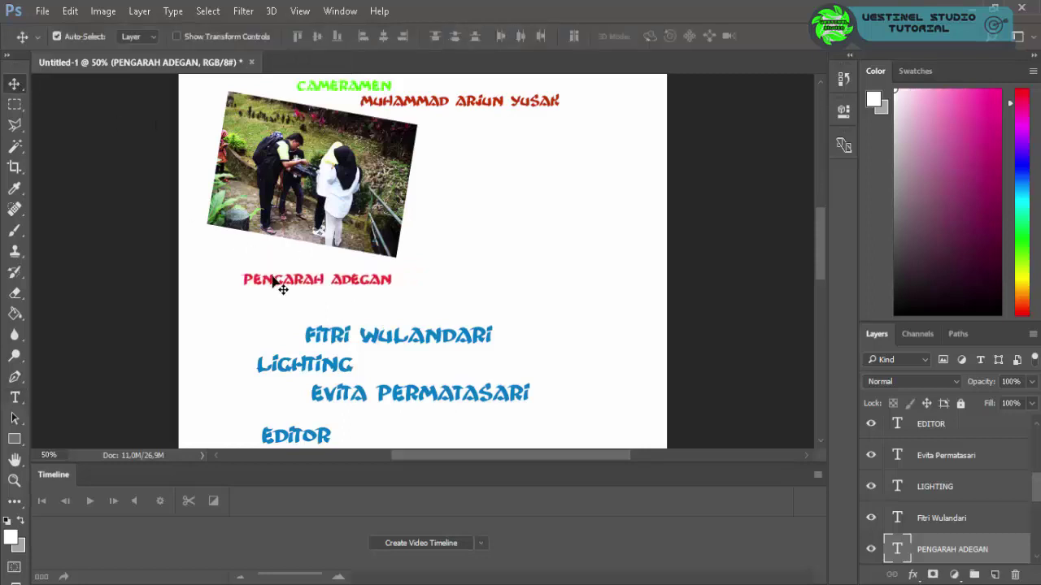
{"action": "left_click_drag", "start_coordinate": [281, 285], "coordinate": [280, 279]}
- Move the director's name under PENGARAH ADEGAN and reduce its font size
{"action": "left_click_drag", "start_coordinate": [374, 349], "coordinate": [348, 311]}
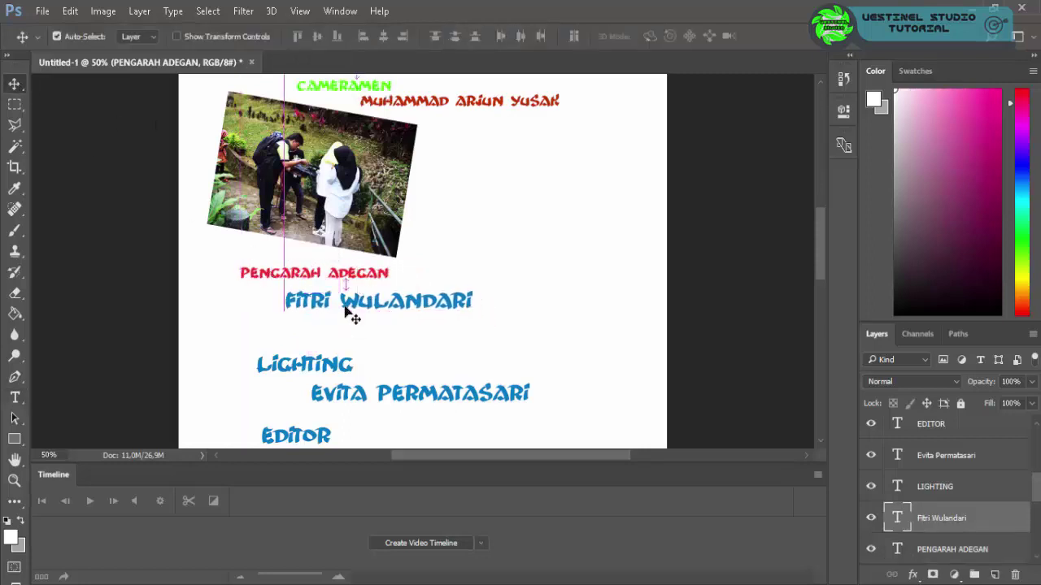
{"action": "left_click", "coordinate": [15, 398]}
{"action": "left_click", "coordinate": [378, 302]}
{"action": "key", "text": "ctrl+a"}
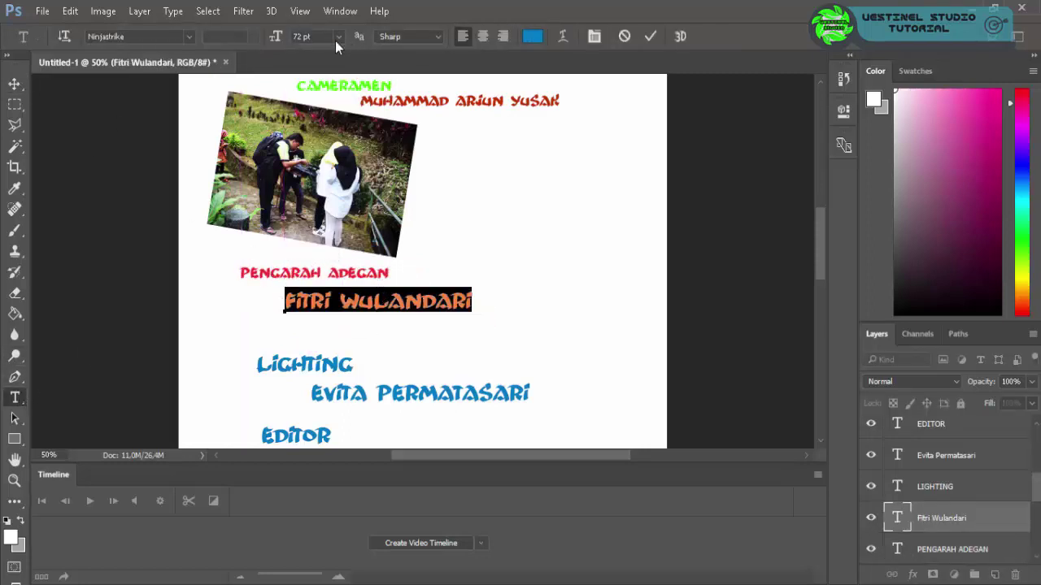
{"action": "left_click", "coordinate": [338, 36]}
{"action": "left_click", "coordinate": [339, 276]}
{"action": "left_click", "coordinate": [15, 84]}
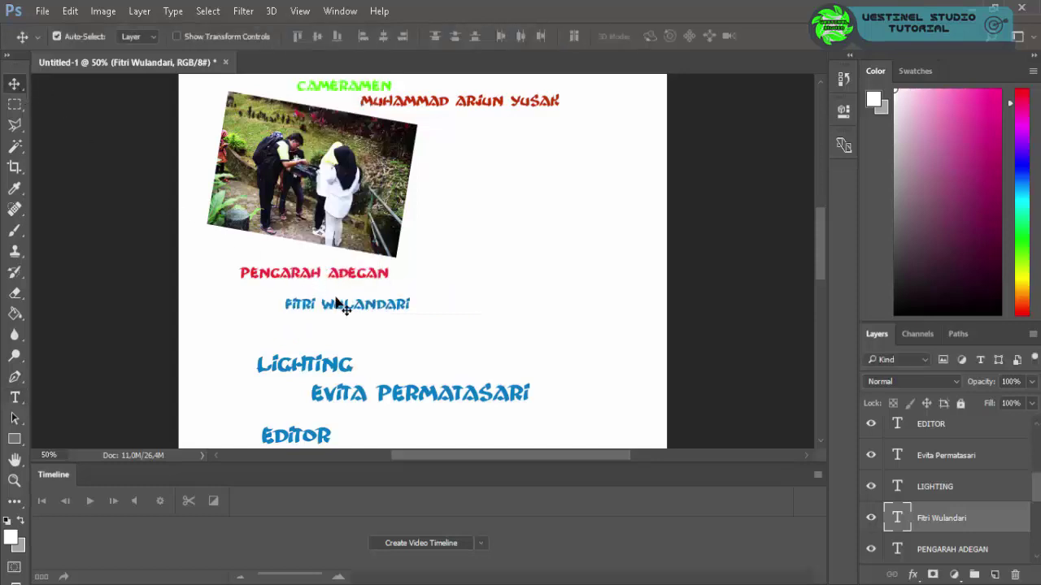
{"action": "left_click_drag", "start_coordinate": [336, 301], "coordinate": [336, 295]}
- Recolour the director's name bright green
{"action": "left_click", "coordinate": [14, 398]}
{"action": "left_click", "coordinate": [325, 294]}
{"action": "key", "text": "ctrl+a"}
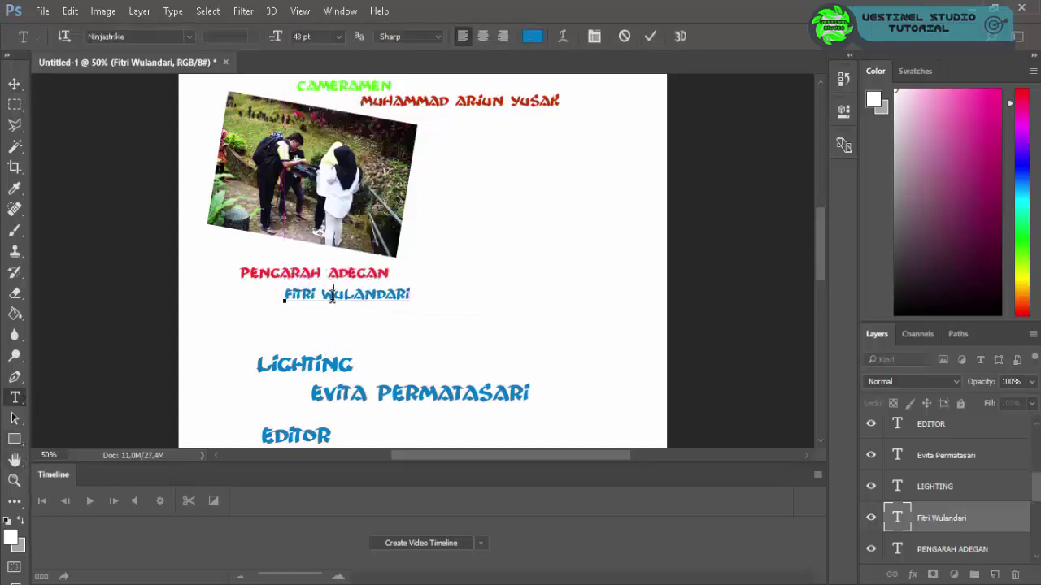
{"action": "left_click", "coordinate": [533, 36]}
{"action": "left_click_drag", "start_coordinate": [317, 322], "coordinate": [317, 312]}
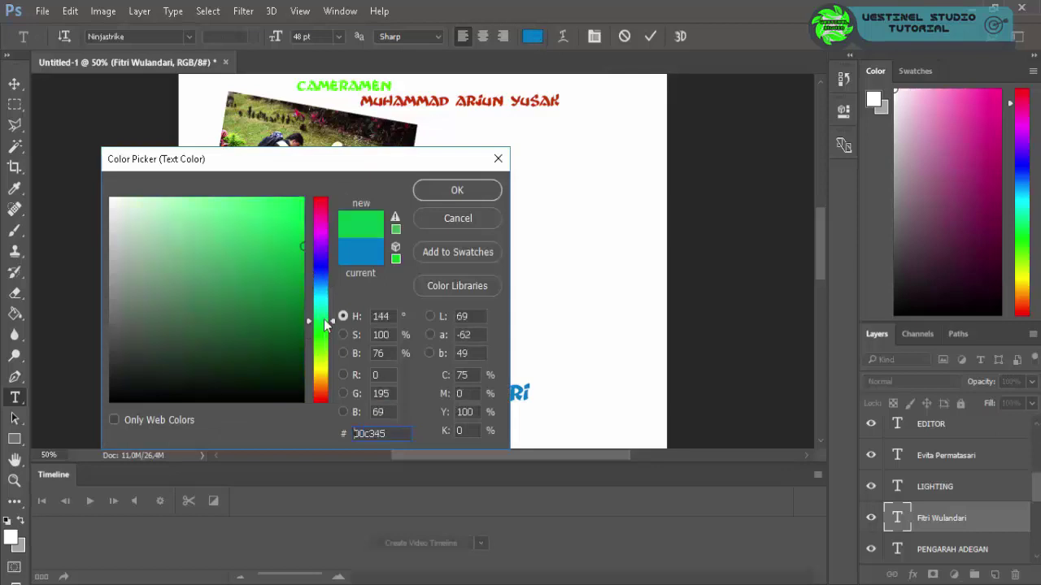
{"action": "left_click", "coordinate": [302, 200]}
{"action": "left_click", "coordinate": [478, 190]}
{"action": "left_click", "coordinate": [650, 36]}
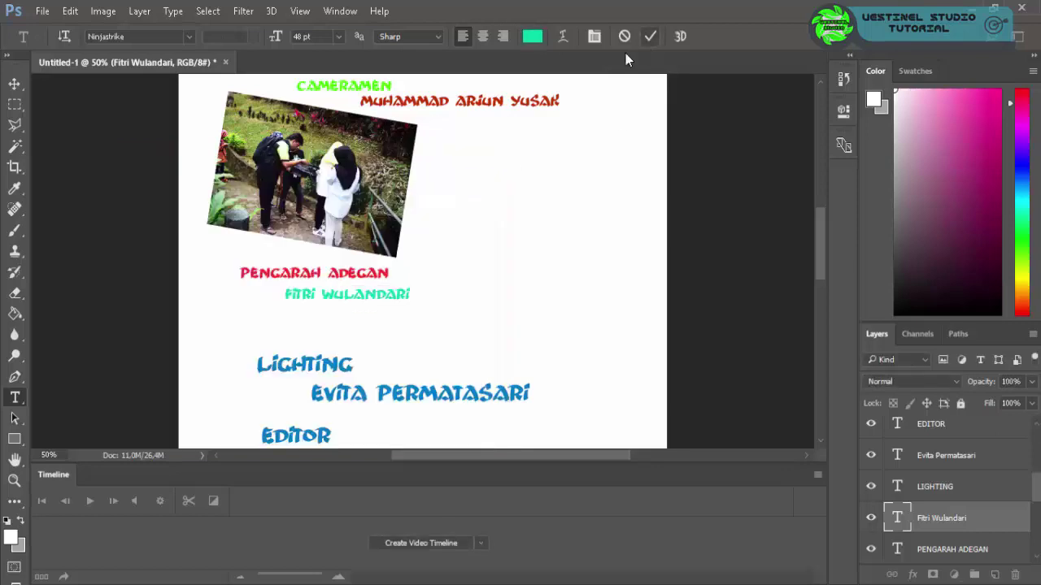
- Move the LIGHTING heading into place and shrink it to 48 pt
{"action": "scroll", "coordinate": [395, 302], "scroll_direction": "down", "scroll_amount": 3}
{"action": "scroll", "coordinate": [395, 302], "scroll_direction": "down", "scroll_amount": 2}
{"action": "left_click", "coordinate": [15, 84]}
{"action": "scroll", "coordinate": [289, 305], "scroll_direction": "down", "scroll_amount": 3}
{"action": "scroll", "coordinate": [293, 309], "scroll_direction": "up", "scroll_amount": 1}
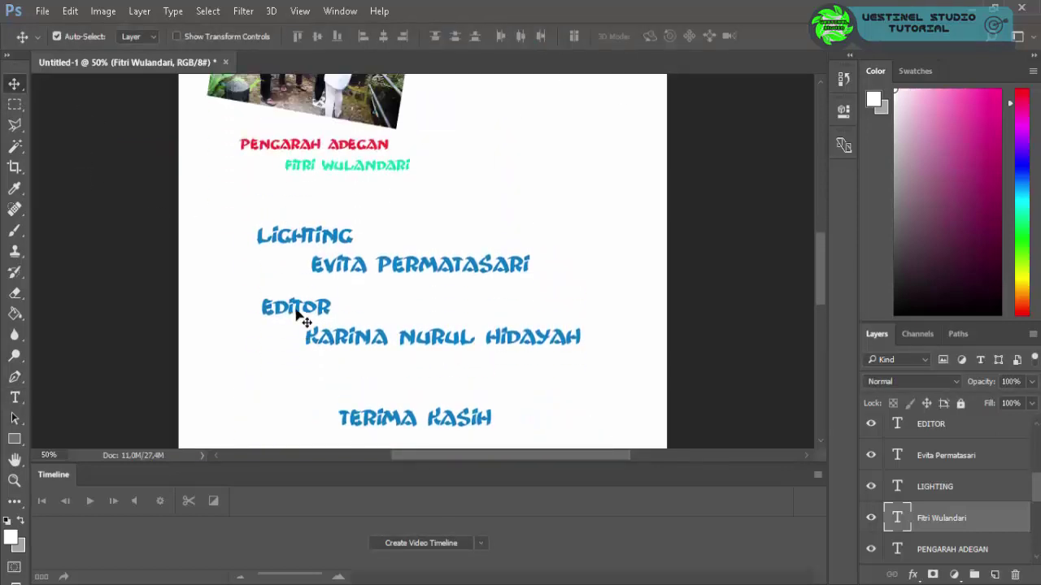
{"action": "scroll", "coordinate": [299, 313], "scroll_direction": "up", "scroll_amount": 1}
{"action": "left_click_drag", "start_coordinate": [301, 253], "coordinate": [287, 212]}
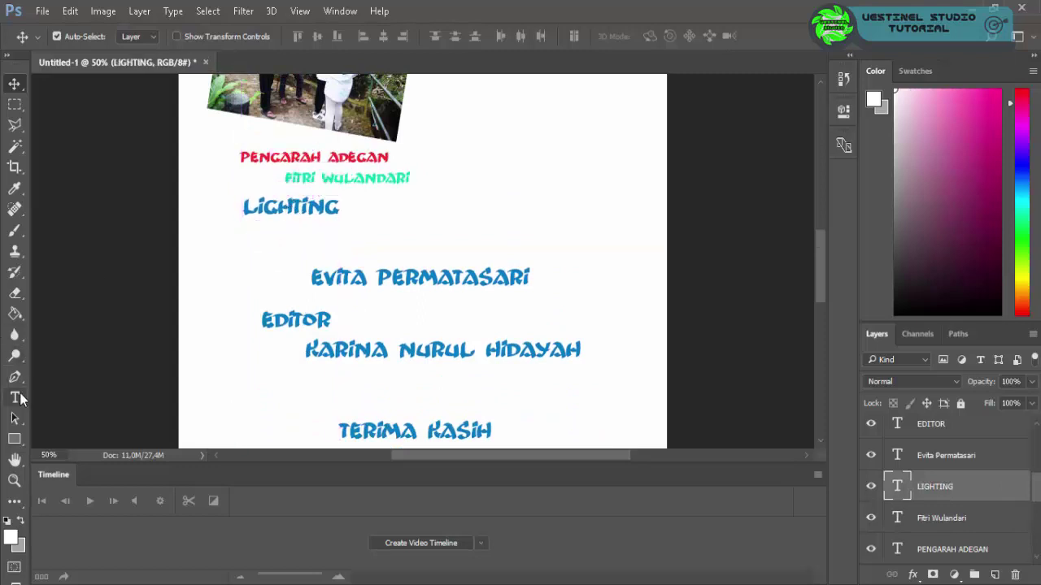
{"action": "left_click", "coordinate": [16, 398]}
{"action": "left_click", "coordinate": [244, 206]}
{"action": "left_click_drag", "start_coordinate": [244, 207], "coordinate": [339, 208]}
{"action": "left_click", "coordinate": [337, 36]}
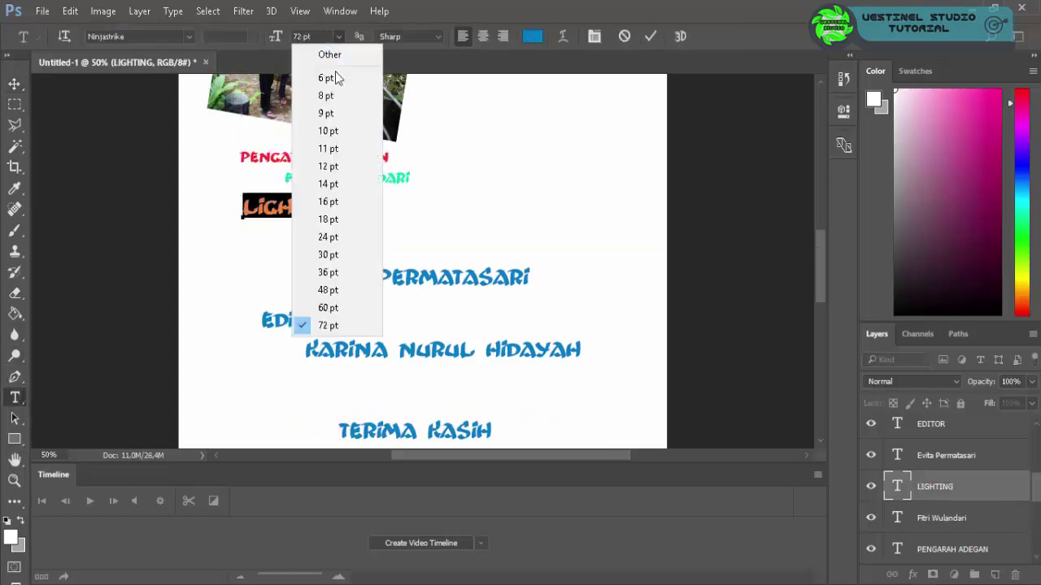
{"action": "left_click", "coordinate": [344, 291]}
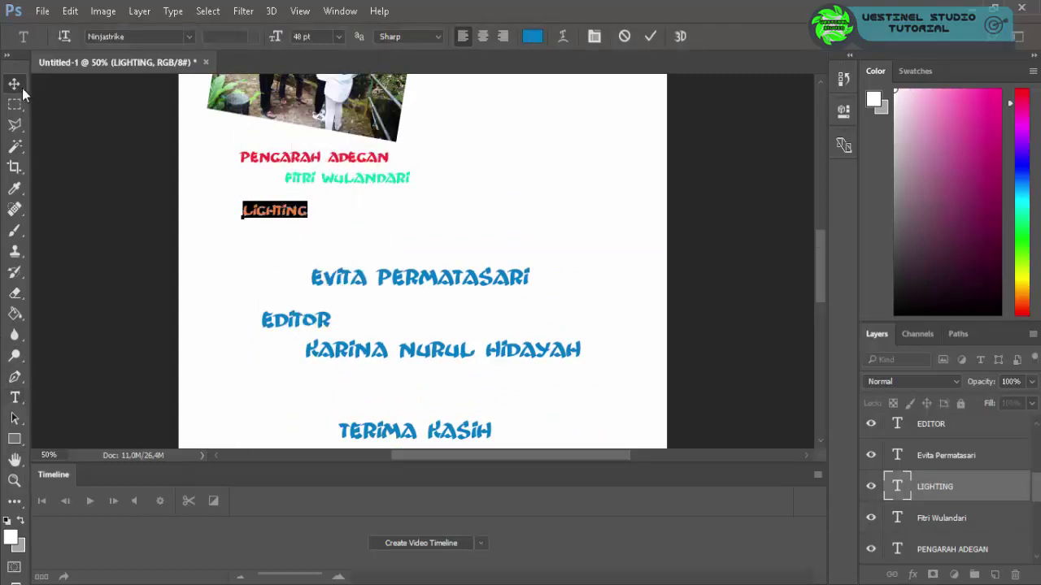
{"action": "left_click_drag", "start_coordinate": [275, 210], "coordinate": [276, 203]}
- Recolour the LIGHTING heading orange-yellow
{"action": "left_click", "coordinate": [17, 399]}
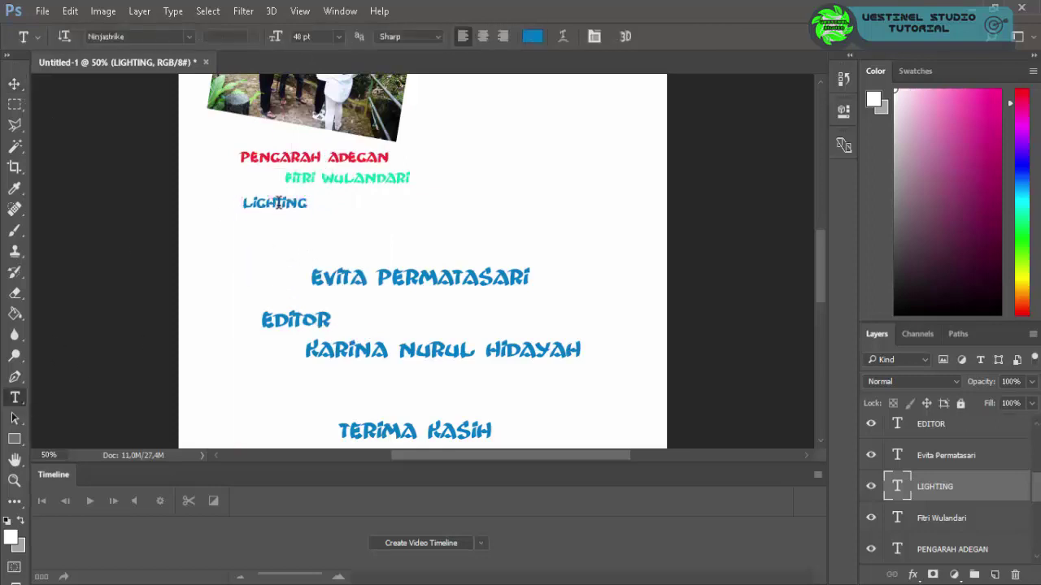
{"action": "double_click", "coordinate": [277, 204]}
{"action": "left_click", "coordinate": [533, 36]}
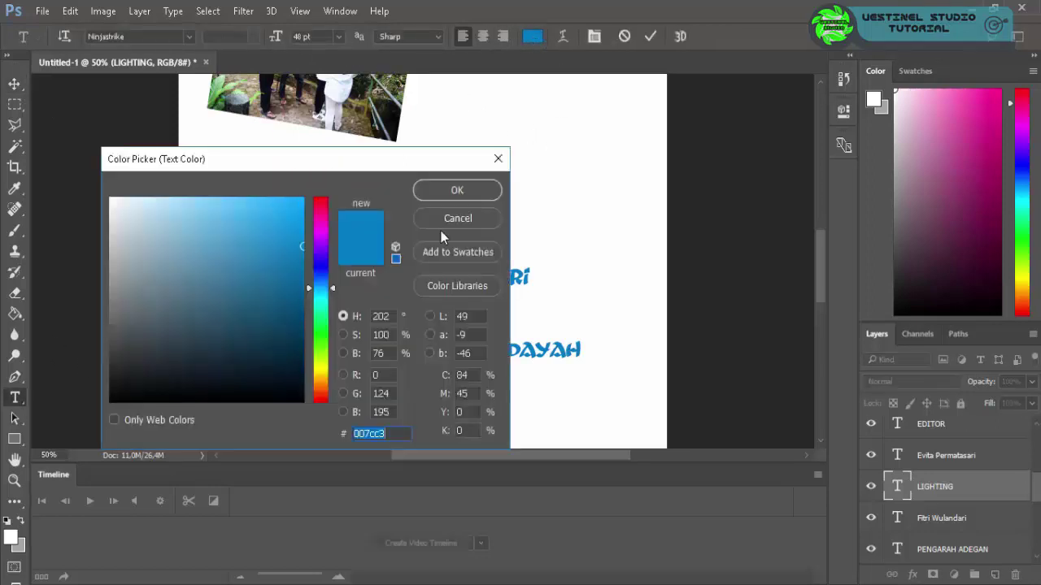
{"action": "mouse_move", "coordinate": [321, 315]}
{"action": "left_mouse_down"}
{"action": "mouse_move", "coordinate": [322, 387]}
{"action": "mouse_move", "coordinate": [321, 377]}
{"action": "left_mouse_up"}
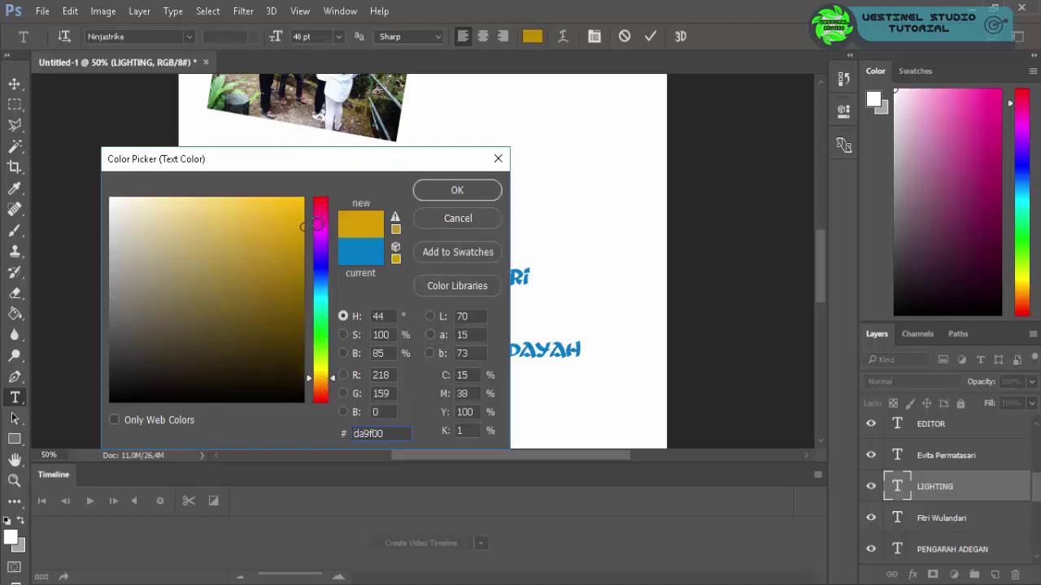
{"action": "left_click", "coordinate": [439, 186]}
{"action": "left_click", "coordinate": [651, 37]}
- Move the lighting crew name beneath LIGHTING and make it purple at 48 pt
{"action": "left_click", "coordinate": [15, 84]}
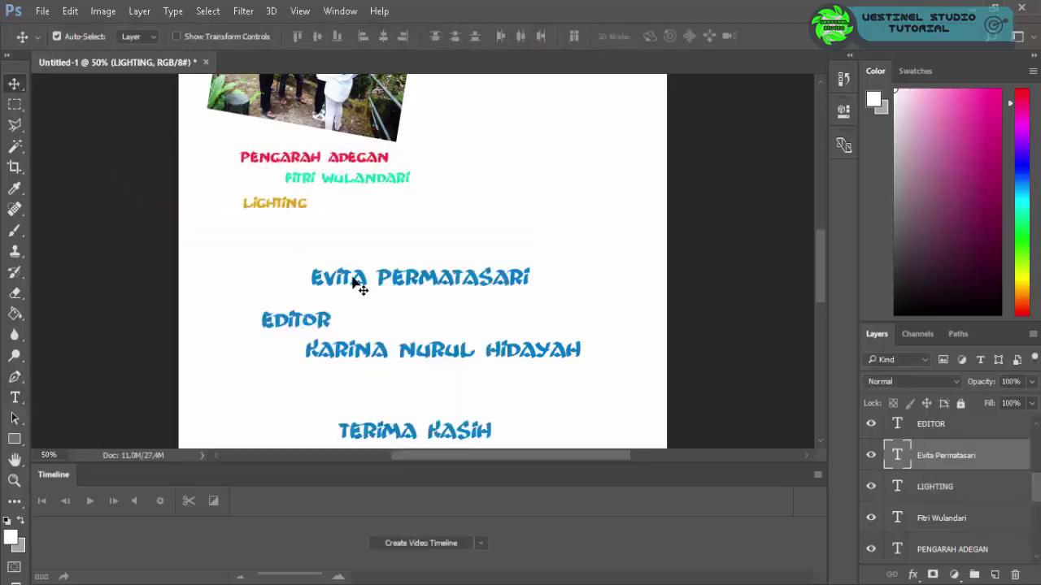
{"action": "left_click_drag", "start_coordinate": [360, 285], "coordinate": [331, 234]}
{"action": "left_click", "coordinate": [14, 398]}
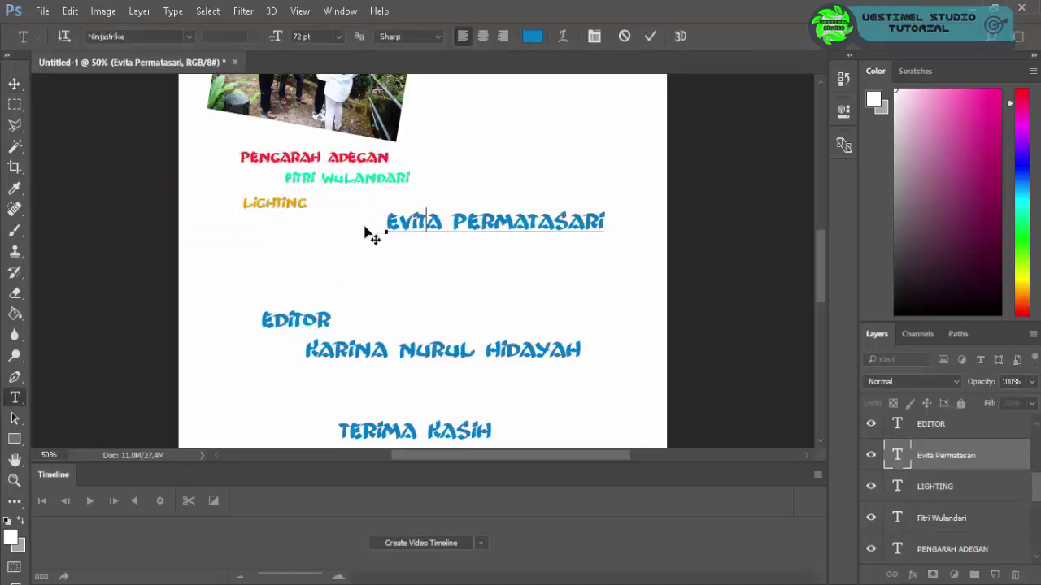
{"action": "left_click", "coordinate": [280, 230]}
{"action": "key", "text": "ctrl+a"}
{"action": "left_click", "coordinate": [532, 36]}
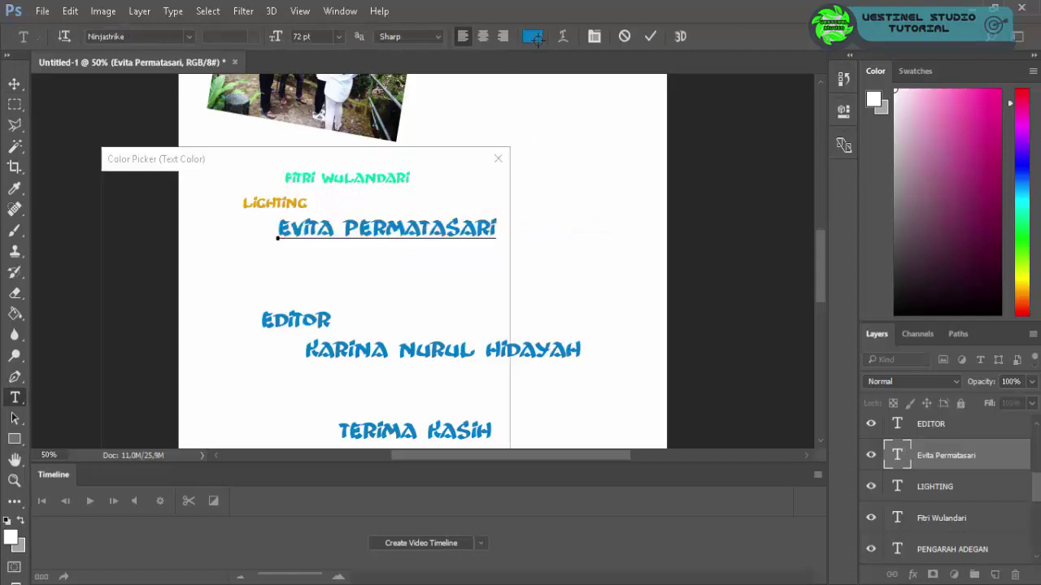
{"action": "left_click", "coordinate": [326, 246]}
{"action": "left_click", "coordinate": [458, 192]}
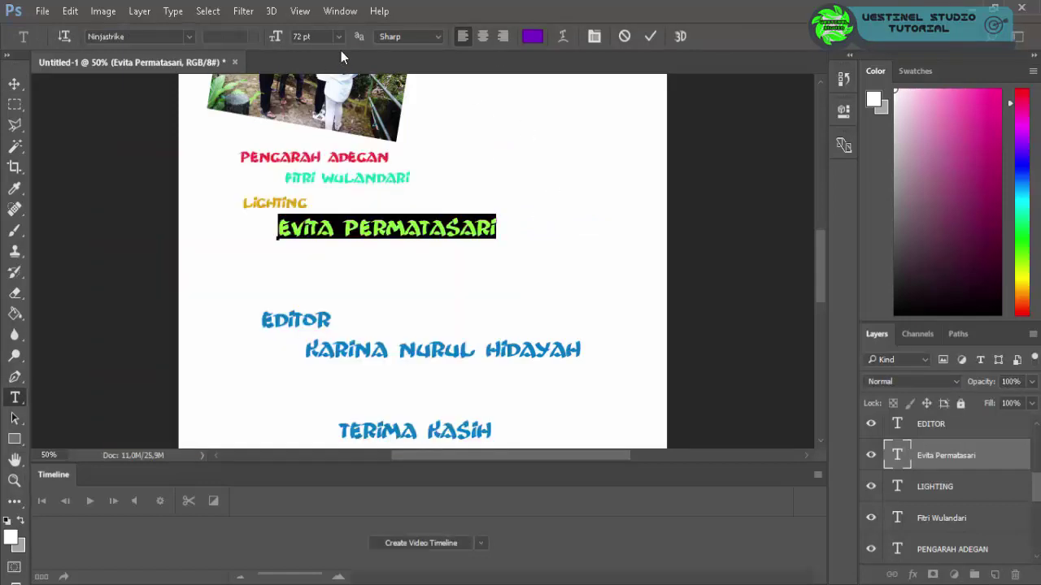
{"action": "left_click", "coordinate": [338, 37]}
{"action": "left_click", "coordinate": [335, 290]}
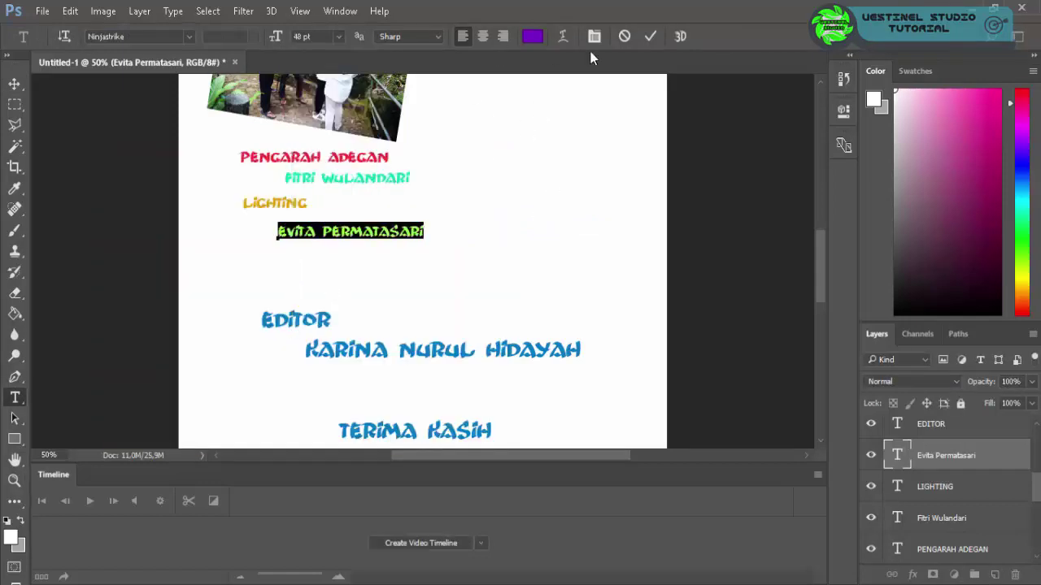
{"action": "key", "text": "ctrl+Return"}
- Select the EDITOR layer and the three closing institution credit layers
{"action": "key", "text": "v"}
{"action": "scroll", "coordinate": [600, 362], "scroll_direction": "down", "scroll_amount": 3}
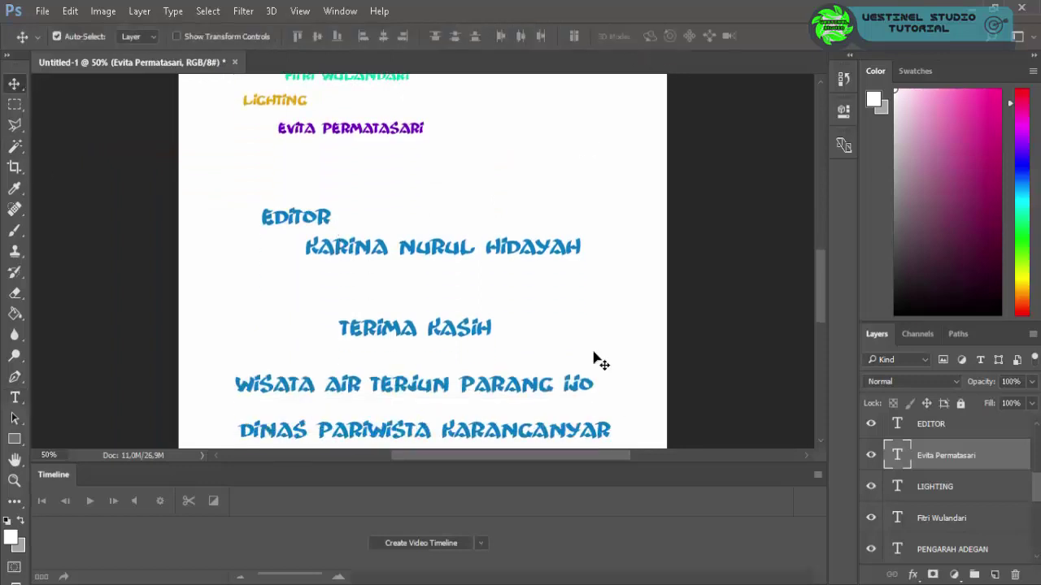
{"action": "left_click_drag", "start_coordinate": [342, 132], "coordinate": [342, 130]}
{"action": "left_click", "coordinate": [960, 427]}
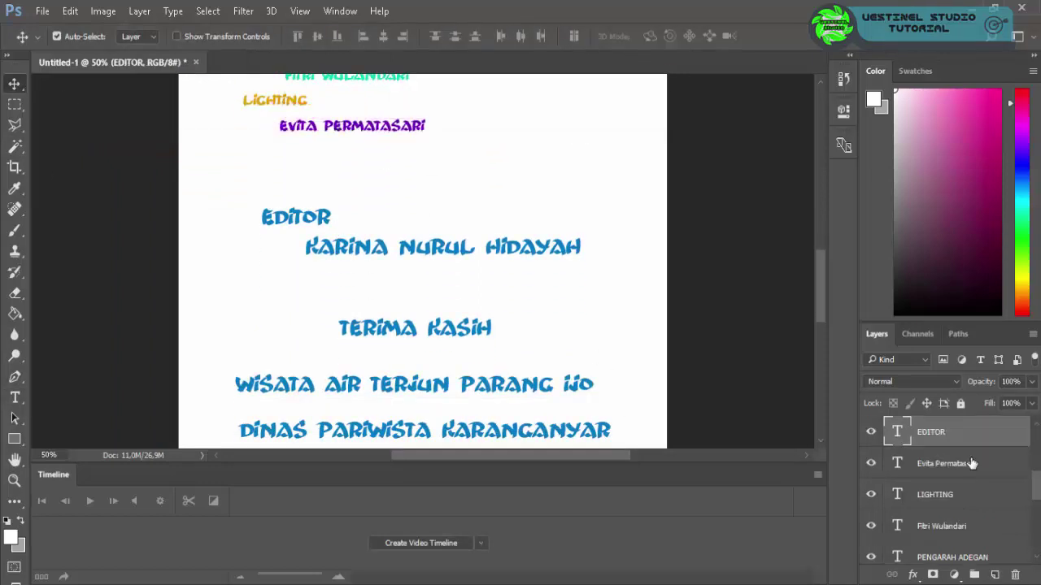
{"action": "scroll", "coordinate": [963, 455], "scroll_direction": "down", "scroll_amount": 5}
{"action": "left_click", "coordinate": [955, 494], "text": "shift"}
{"action": "scroll", "coordinate": [507, 333], "scroll_direction": "down", "scroll_amount": 7}
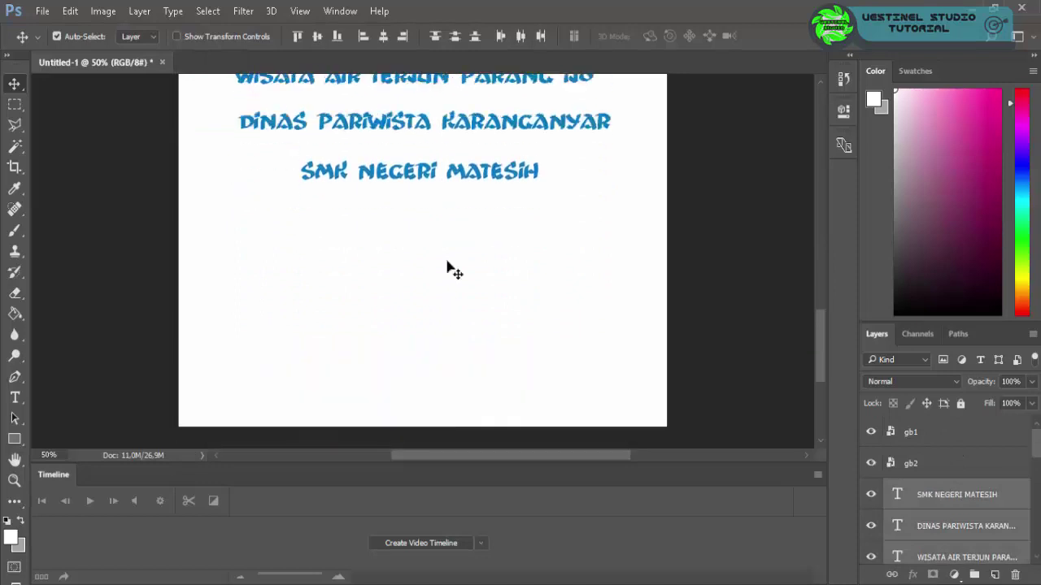
- Drag the gb3 photo from the bahan folder onto the credits page
{"action": "scroll", "coordinate": [443, 301], "scroll_direction": "up", "scroll_amount": 3}
{"action": "scroll", "coordinate": [460, 318], "scroll_direction": "up", "scroll_amount": 8}
{"action": "scroll", "coordinate": [464, 314], "scroll_direction": "up", "scroll_amount": 7}
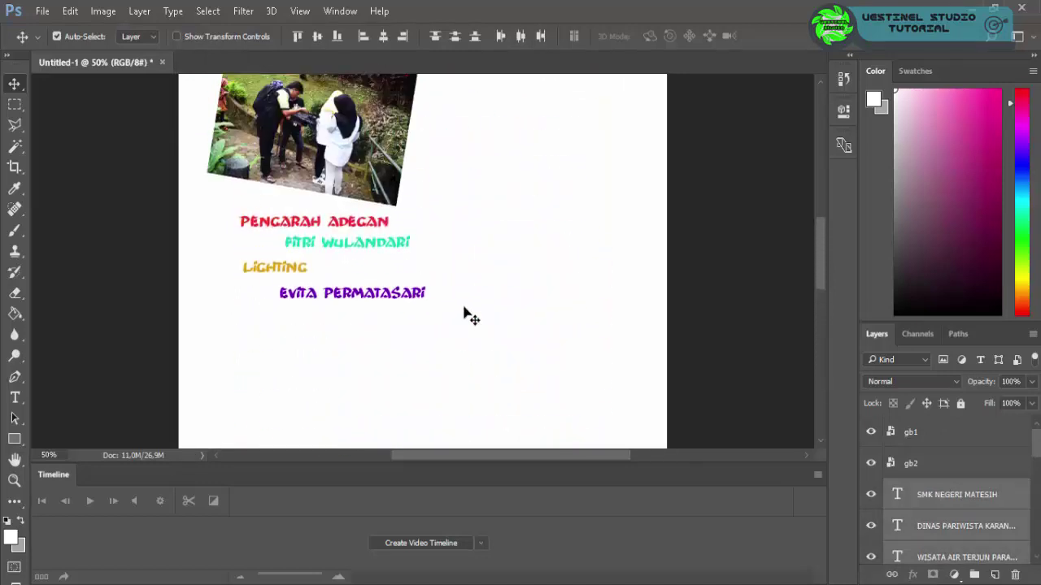
{"action": "scroll", "coordinate": [466, 315], "scroll_direction": "up", "scroll_amount": 5}
{"action": "scroll", "coordinate": [466, 315], "scroll_direction": "down", "scroll_amount": 5}
{"action": "scroll", "coordinate": [467, 309], "scroll_direction": "down", "scroll_amount": 3}
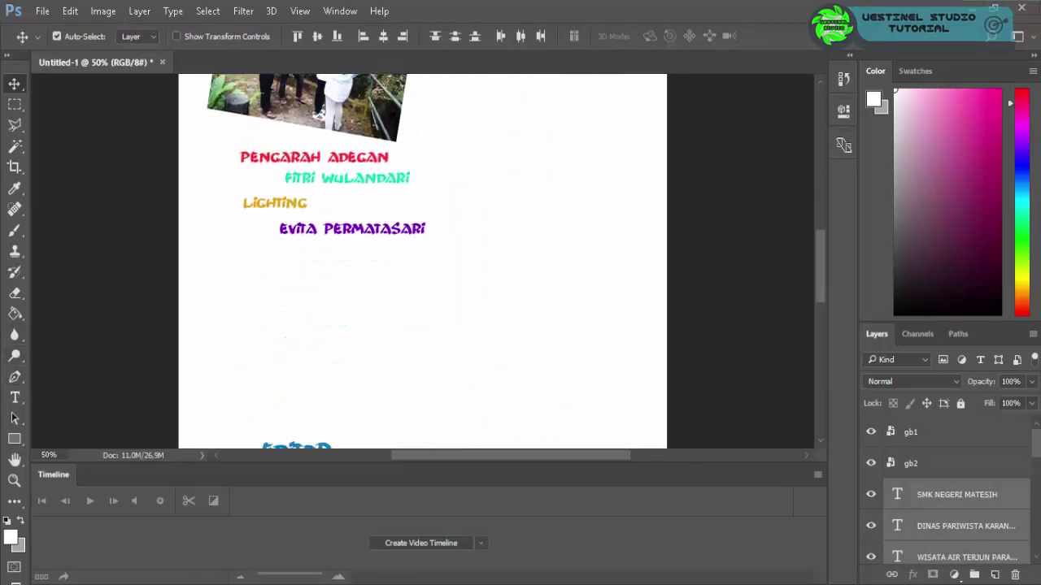
{"action": "left_click", "coordinate": [296, 525]}
{"action": "mouse_move", "coordinate": [555, 253]}
{"action": "left_mouse_down"}
{"action": "mouse_move", "coordinate": [638, 317]}
{"action": "mouse_move", "coordinate": [595, 306]}
{"action": "left_mouse_up"}
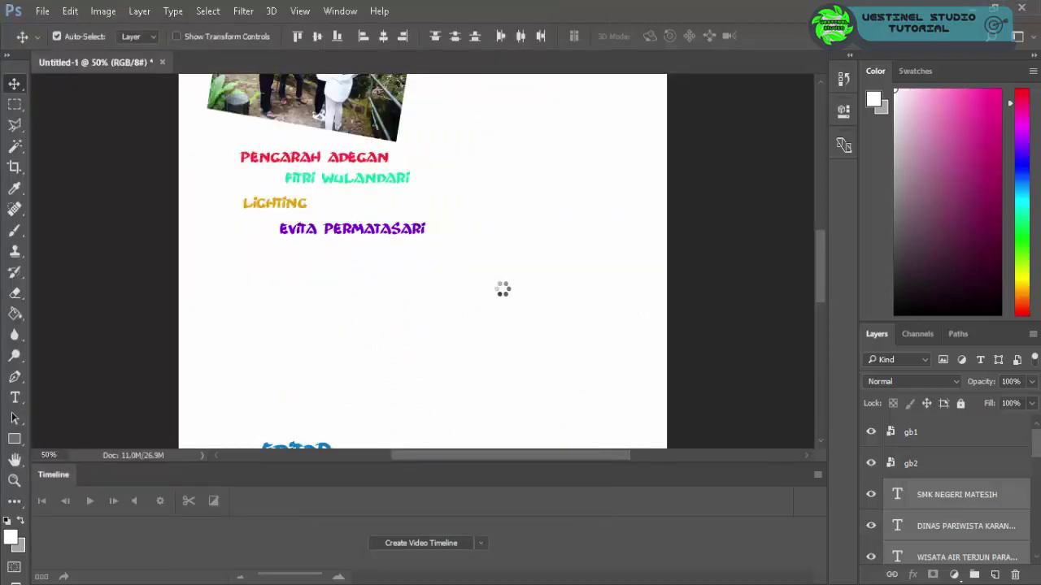
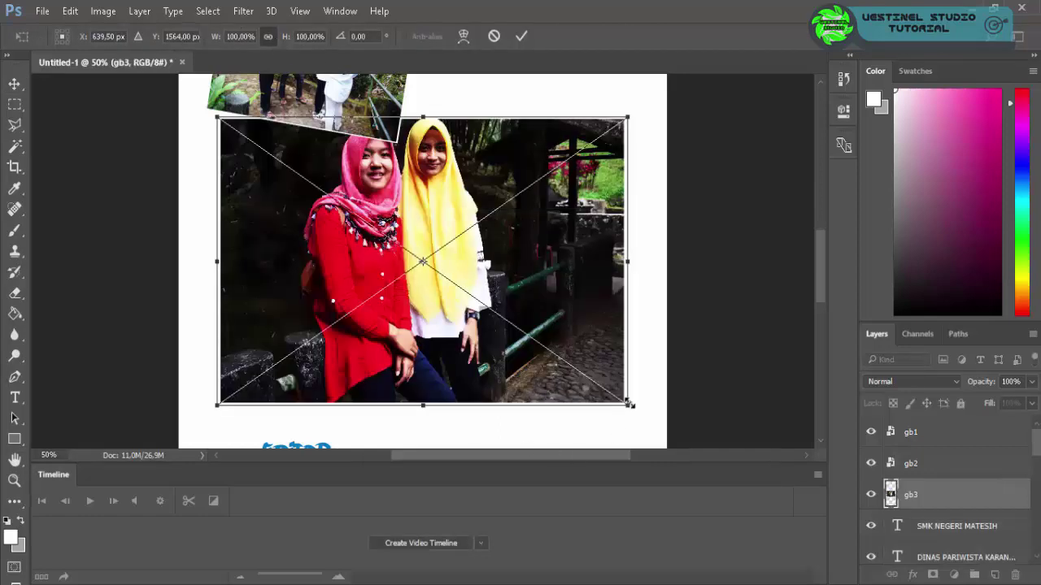
- Scale gb3 to about 43%, tilt it about -6° and place it beside the LIGHTING credit
{"action": "left_click_drag", "start_coordinate": [629, 405], "coordinate": [399, 244]}
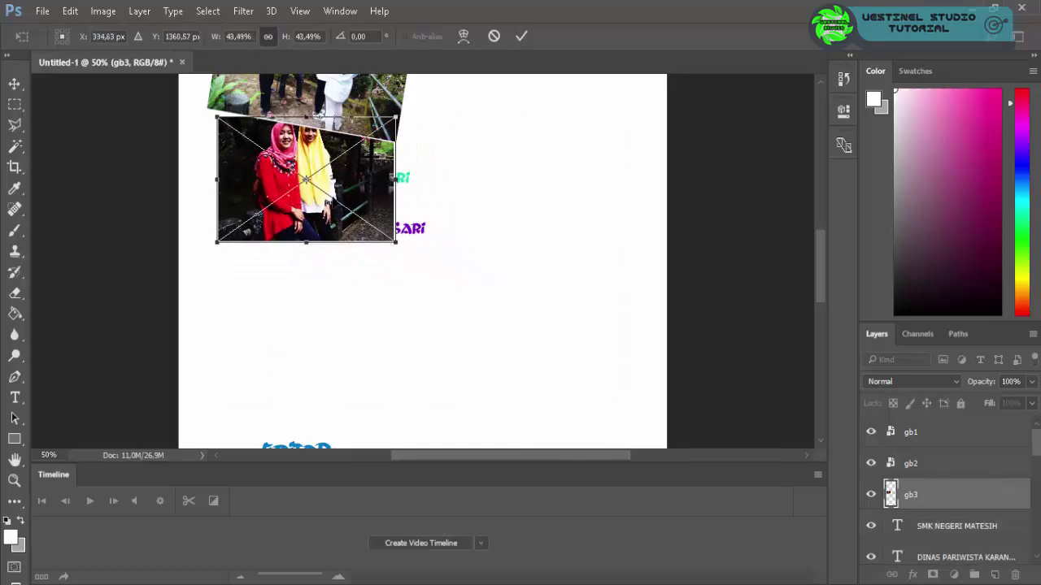
{"action": "left_click_drag", "start_coordinate": [352, 202], "coordinate": [551, 330]}
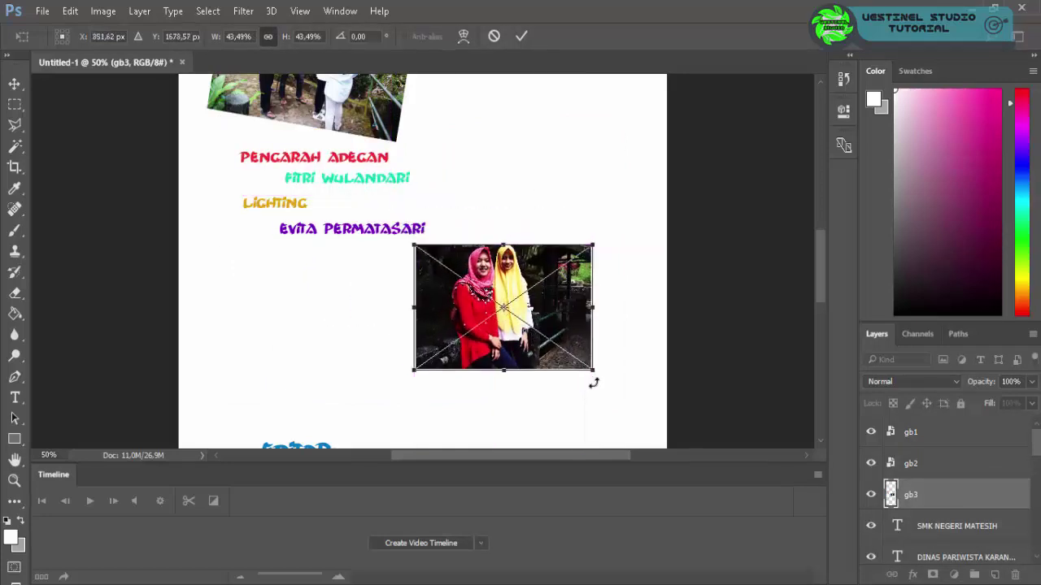
{"action": "left_click_drag", "start_coordinate": [594, 383], "coordinate": [608, 365]}
{"action": "left_click_drag", "start_coordinate": [549, 318], "coordinate": [560, 289]}
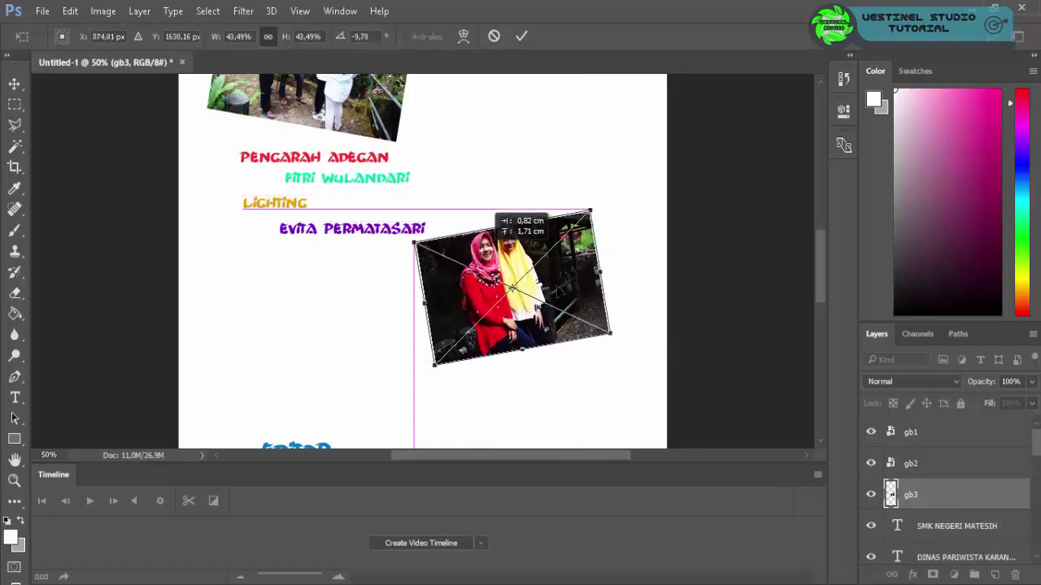
{"action": "left_click_drag", "start_coordinate": [621, 342], "coordinate": [617, 348]}
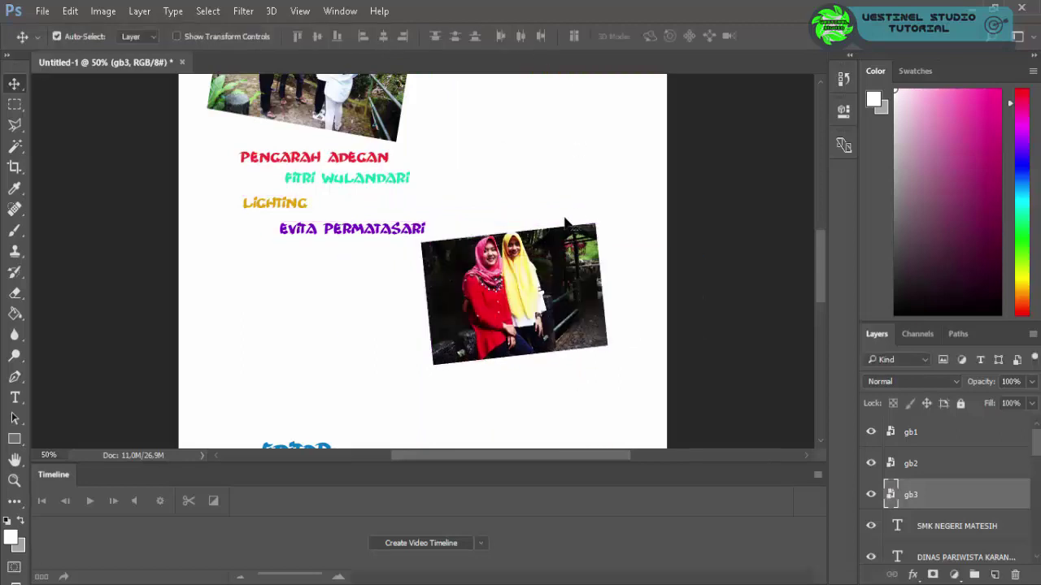
- Move the EDITOR heading up and reduce it to 48 pt
{"action": "scroll", "coordinate": [569, 224], "scroll_direction": "down", "scroll_amount": 5}
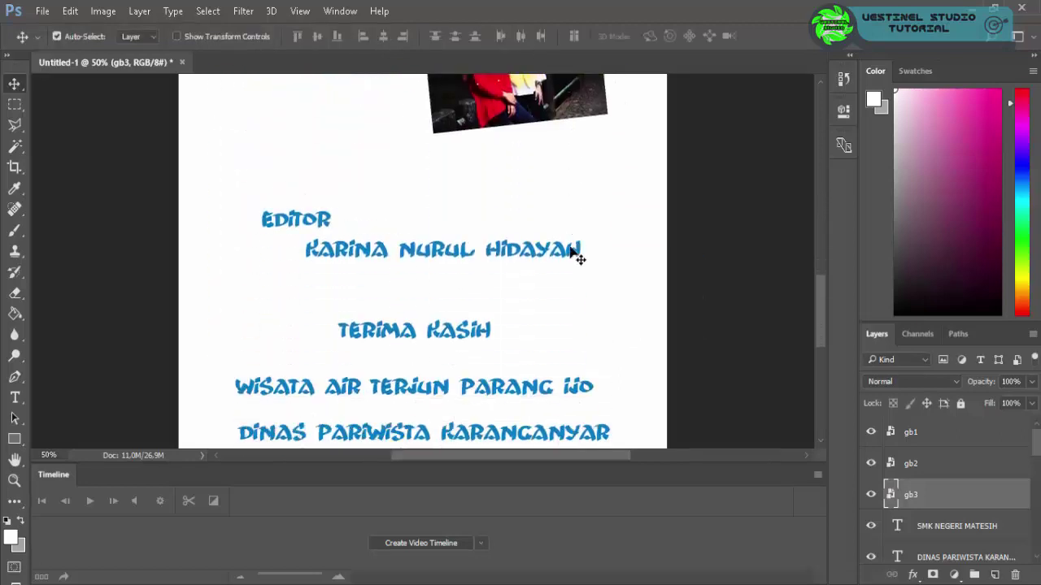
{"action": "left_click_drag", "start_coordinate": [333, 223], "coordinate": [311, 149]}
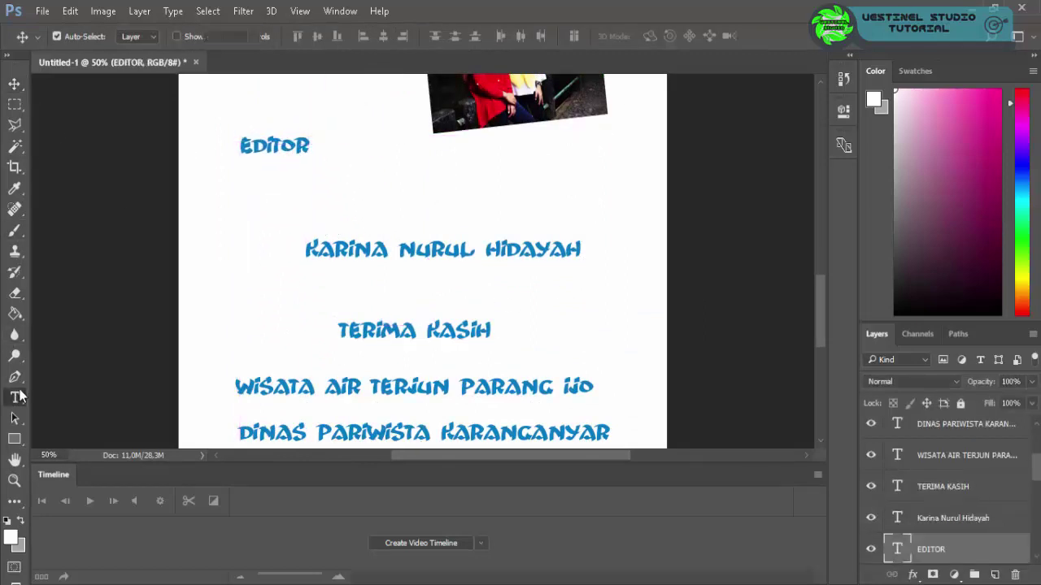
{"action": "left_click", "coordinate": [16, 397]}
{"action": "left_click", "coordinate": [284, 144]}
{"action": "left_click", "coordinate": [338, 37]}
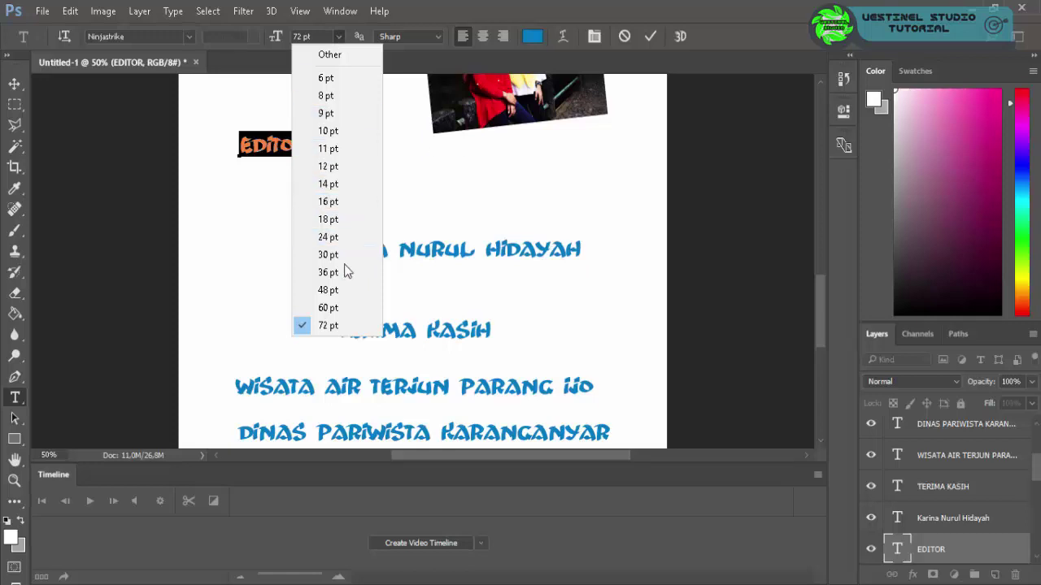
{"action": "left_click", "coordinate": [345, 290]}
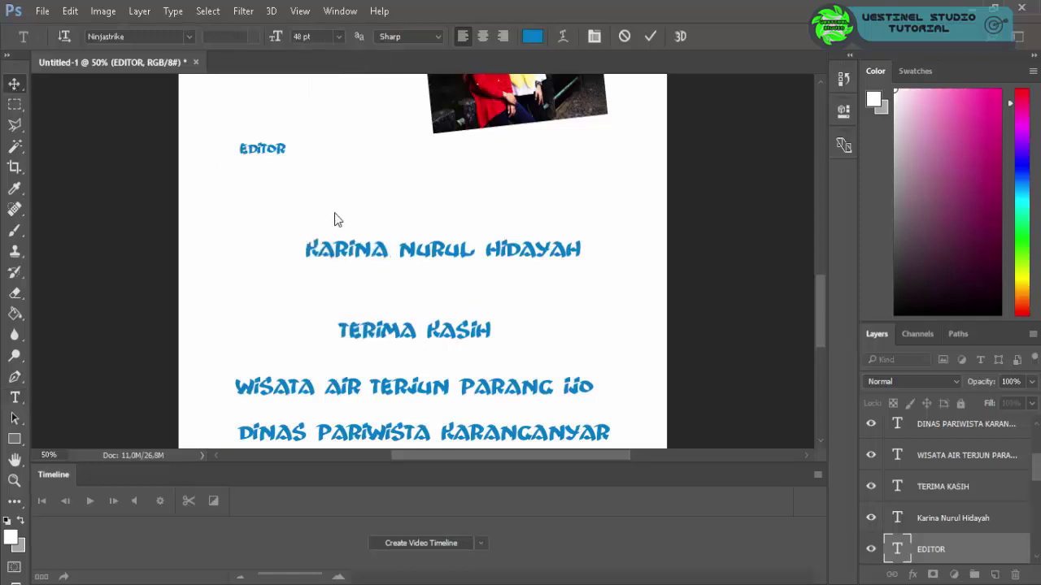
{"action": "key", "text": "ctrl+Return"}
{"action": "key", "text": "v"}
- Move the editor's name beneath EDITOR, colour it purple and set it to 48 pt
{"action": "left_click_drag", "start_coordinate": [366, 249], "coordinate": [322, 173]}
{"action": "left_click", "coordinate": [14, 397]}
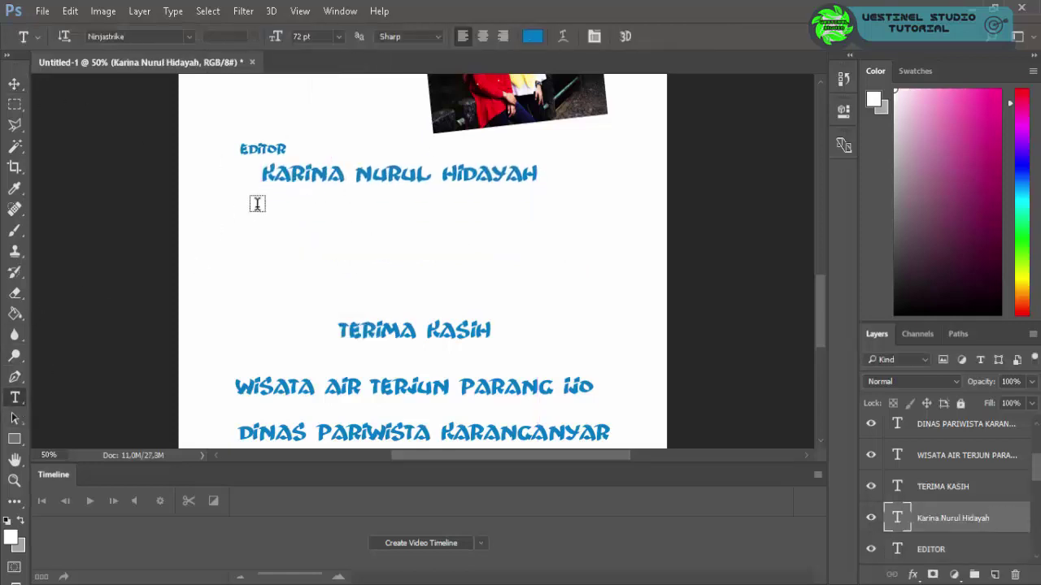
{"action": "left_click", "coordinate": [262, 173]}
{"action": "key", "text": "ctrl+a"}
{"action": "left_click", "coordinate": [530, 36]}
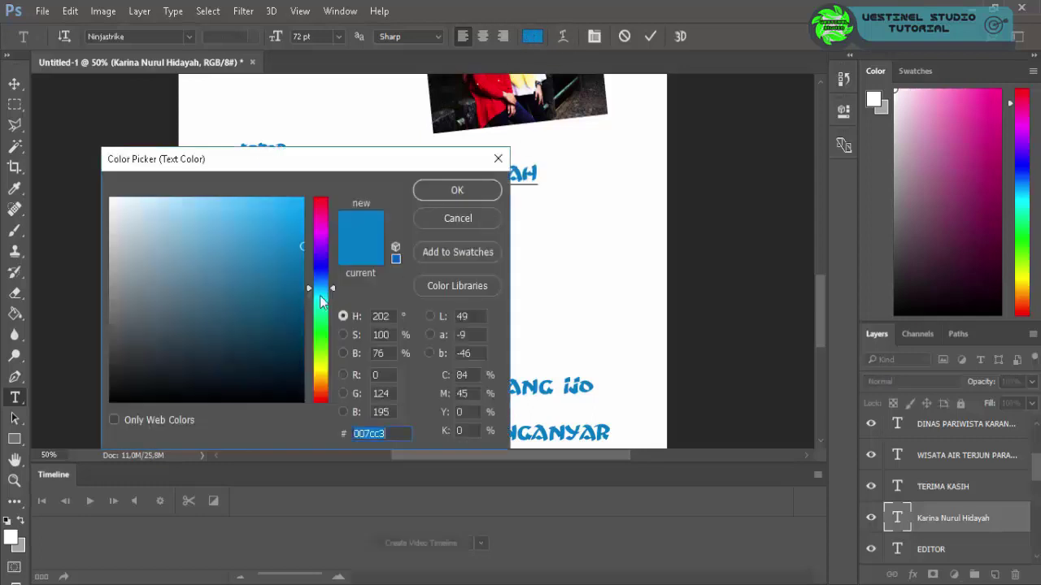
{"action": "left_click_drag", "start_coordinate": [320, 288], "coordinate": [327, 253]}
{"action": "key", "text": "Return"}
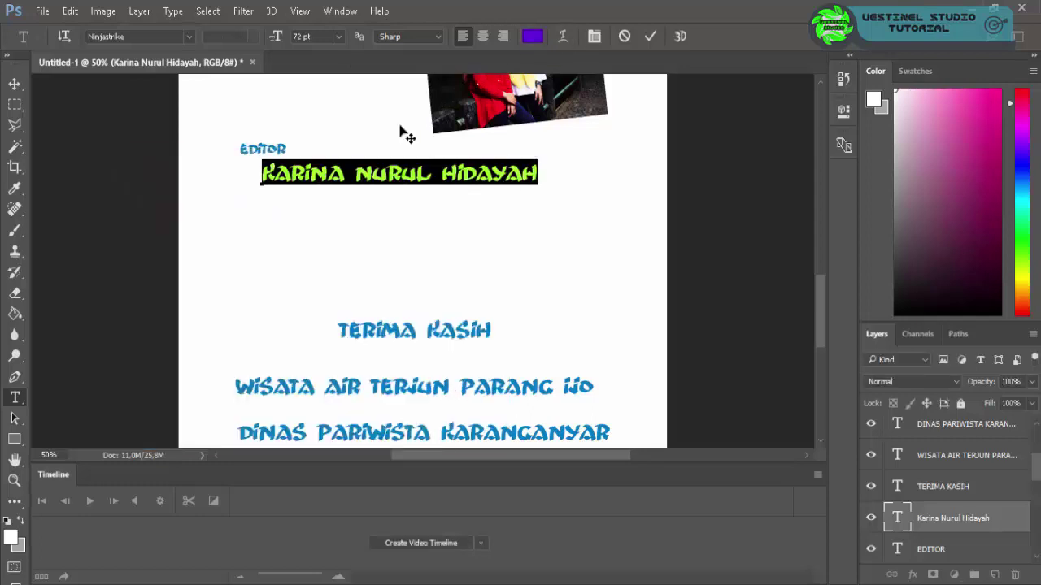
{"action": "left_click", "coordinate": [338, 37]}
{"action": "left_click", "coordinate": [329, 287]}
- Commit the name text edits and look through the layers for the credit lines
{"action": "left_click", "coordinate": [14, 84]}
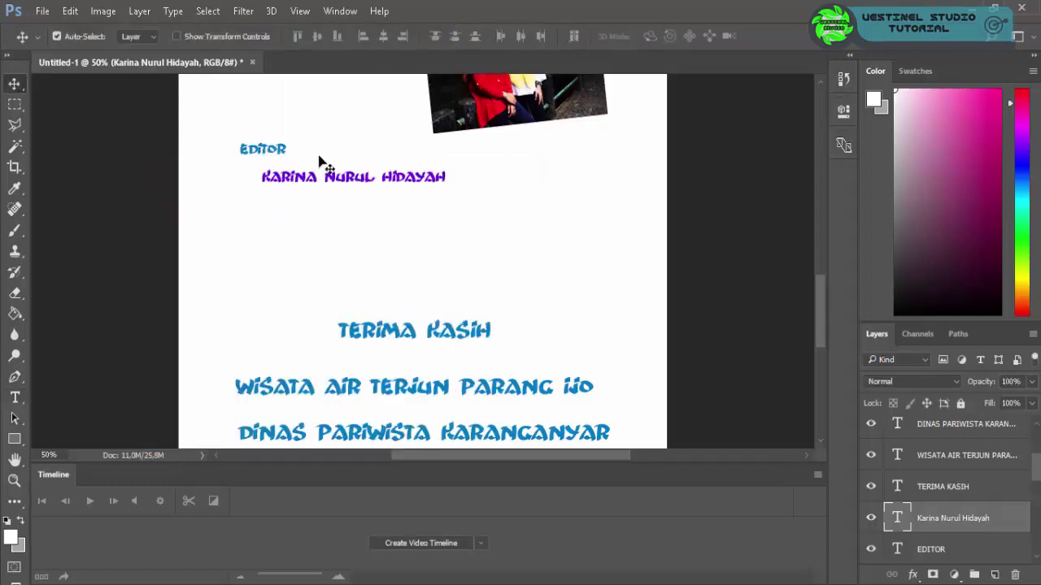
{"action": "left_click_drag", "start_coordinate": [318, 158], "coordinate": [318, 147]}
{"action": "scroll", "coordinate": [512, 279], "scroll_direction": "up", "scroll_amount": 5}
{"action": "scroll", "coordinate": [523, 285], "scroll_direction": "down", "scroll_amount": 4}
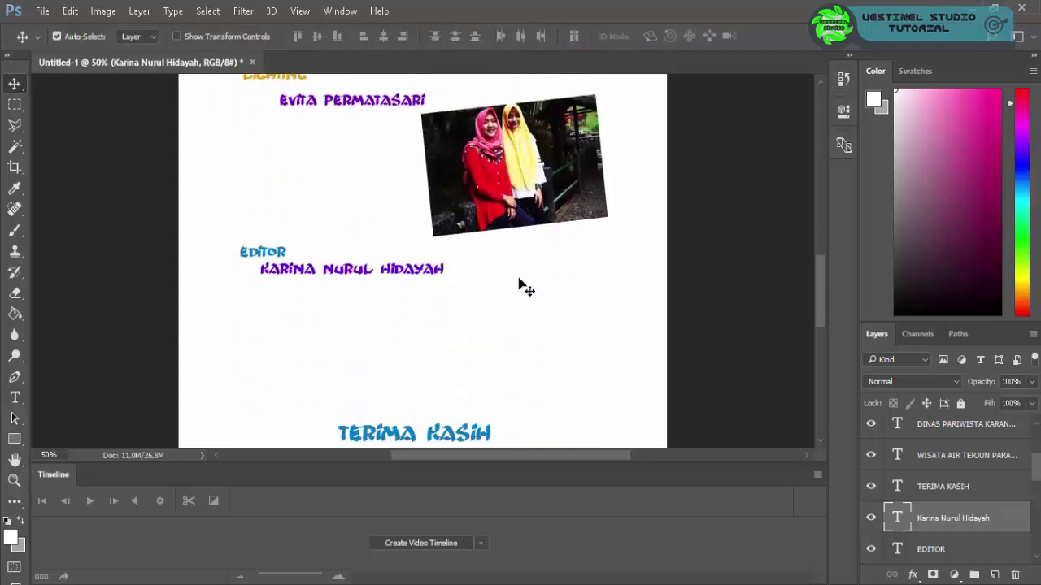
{"action": "scroll", "coordinate": [523, 285], "scroll_direction": "down", "scroll_amount": 3}
{"action": "scroll", "coordinate": [976, 492], "scroll_direction": "down", "scroll_amount": 3}
{"action": "left_click", "coordinate": [975, 488]}
{"action": "scroll", "coordinate": [951, 463], "scroll_direction": "up", "scroll_amount": 3}
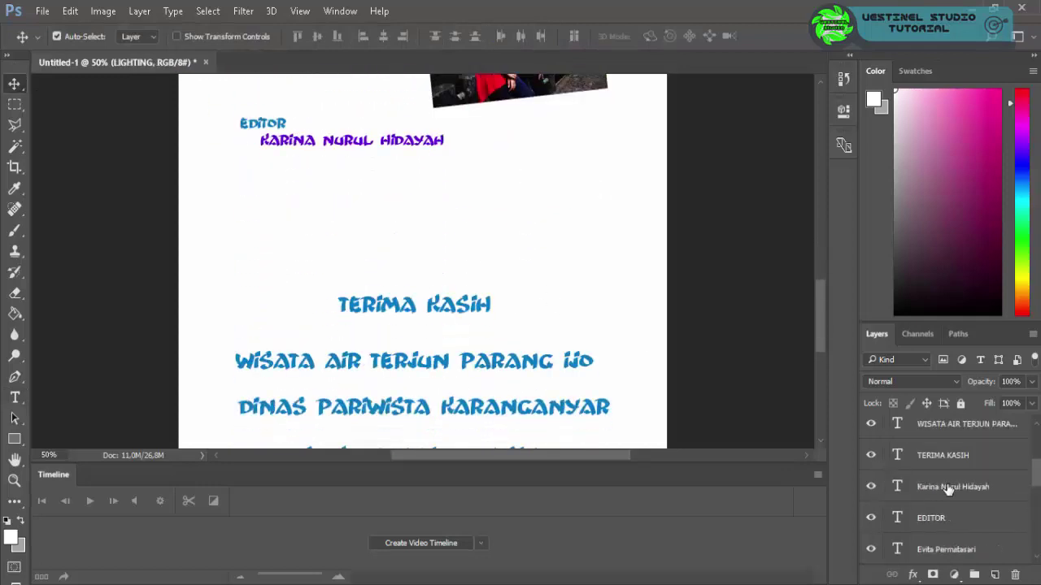
{"action": "scroll", "coordinate": [949, 470], "scroll_direction": "down", "scroll_amount": 3}
{"action": "scroll", "coordinate": [949, 472], "scroll_direction": "up", "scroll_amount": 5}
- Reposition the TERIMA KASIH heading near the closing lines and bring up the bahan folder
{"action": "left_click", "coordinate": [947, 515]}
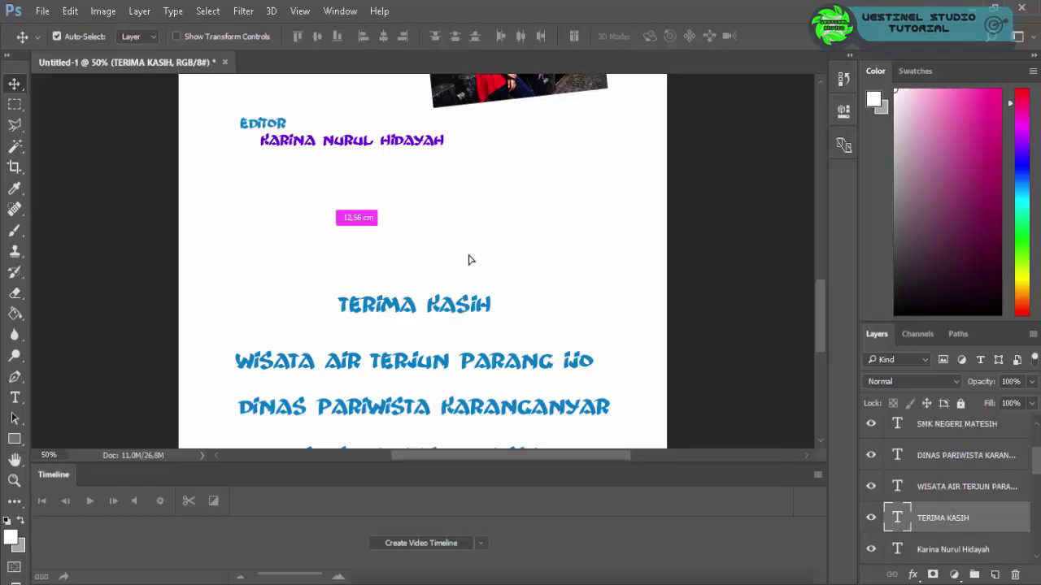
{"action": "left_click_drag", "start_coordinate": [468, 260], "coordinate": [476, 138]}
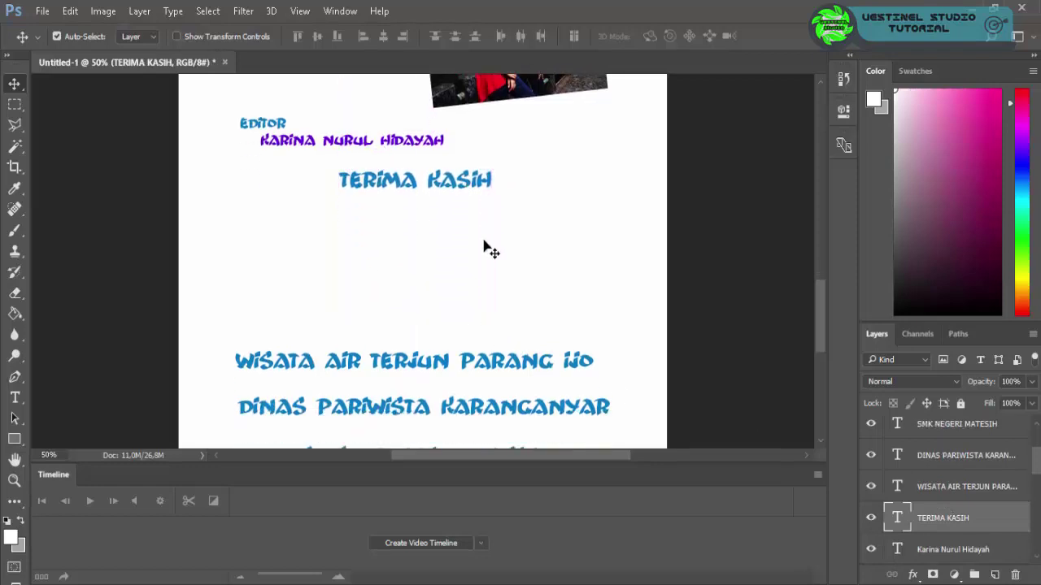
{"action": "scroll", "coordinate": [474, 318], "scroll_direction": "down", "scroll_amount": 2}
{"action": "scroll", "coordinate": [472, 318], "scroll_direction": "up", "scroll_amount": 5}
{"action": "scroll", "coordinate": [472, 318], "scroll_direction": "up", "scroll_amount": 3}
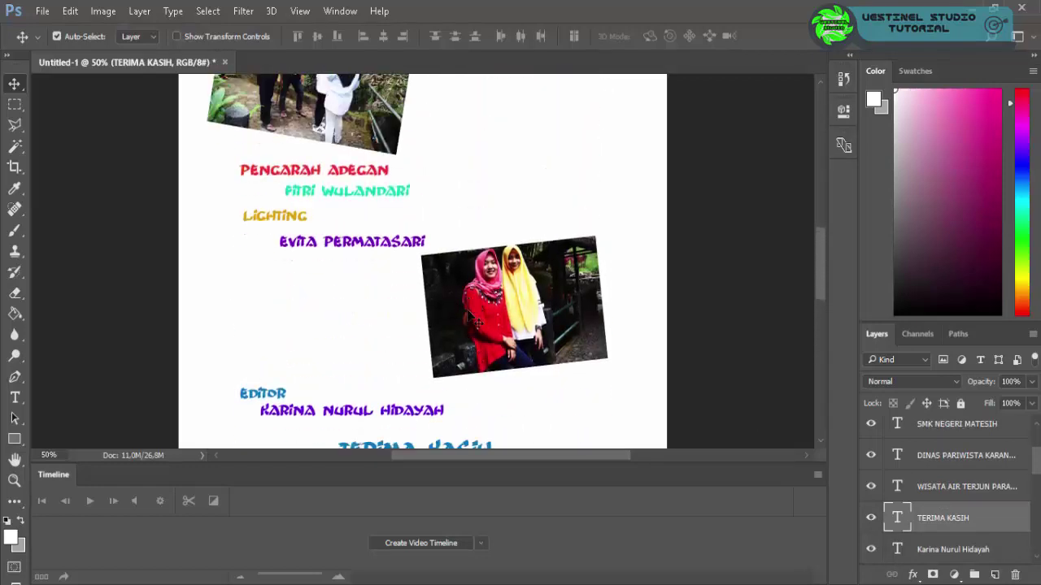
{"action": "scroll", "coordinate": [469, 317], "scroll_direction": "down", "scroll_amount": 3}
{"action": "left_click_drag", "start_coordinate": [469, 317], "coordinate": [448, 397]}
{"action": "scroll", "coordinate": [439, 358], "scroll_direction": "down", "scroll_amount": 3}
{"action": "left_click_drag", "start_coordinate": [432, 321], "coordinate": [433, 366]}
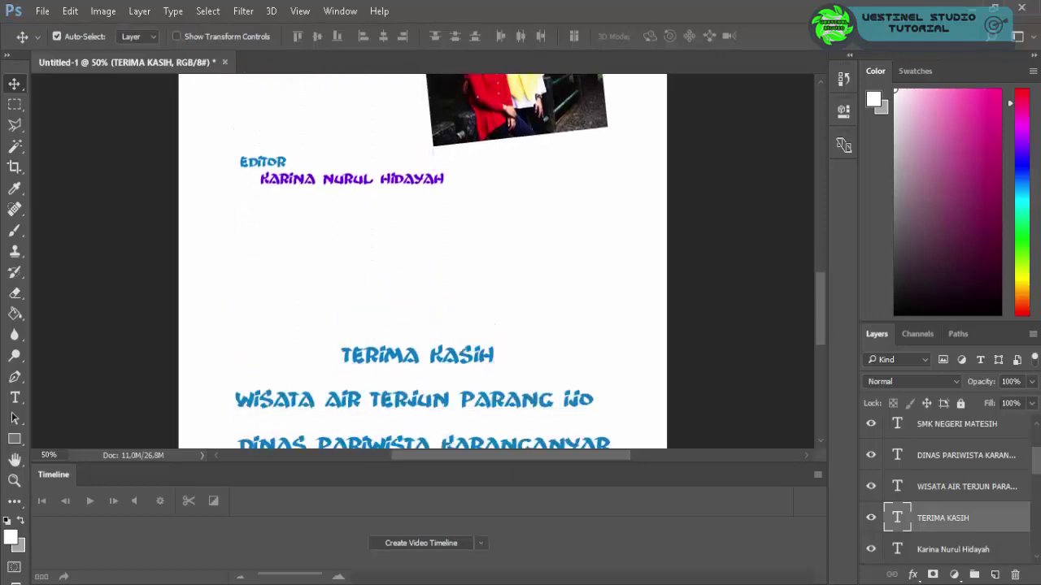
{"action": "left_click", "coordinate": [279, 542]}
- Place gb5 under the editor credit at about 43%
{"action": "mouse_move", "coordinate": [323, 366]}
{"action": "left_mouse_down"}
{"action": "mouse_move", "coordinate": [623, 302]}
{"action": "mouse_move", "coordinate": [618, 294]}
{"action": "left_mouse_up"}
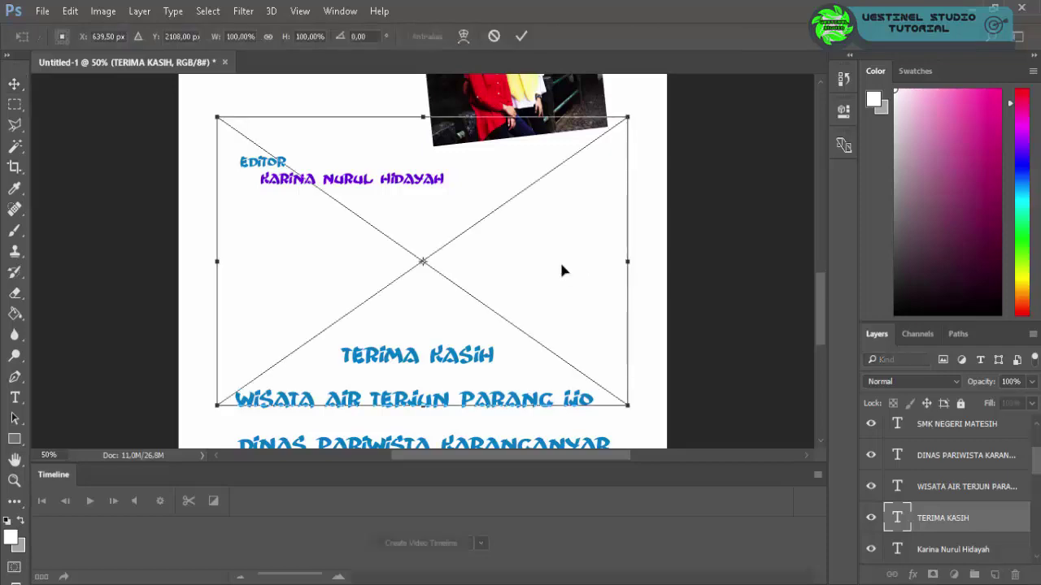
{"action": "mouse_move", "coordinate": [628, 114]}
{"action": "left_mouse_down"}
{"action": "mouse_move", "coordinate": [395, 284]}
{"action": "mouse_move", "coordinate": [340, 208]}
{"action": "mouse_move", "coordinate": [302, 211]}
{"action": "left_mouse_up"}
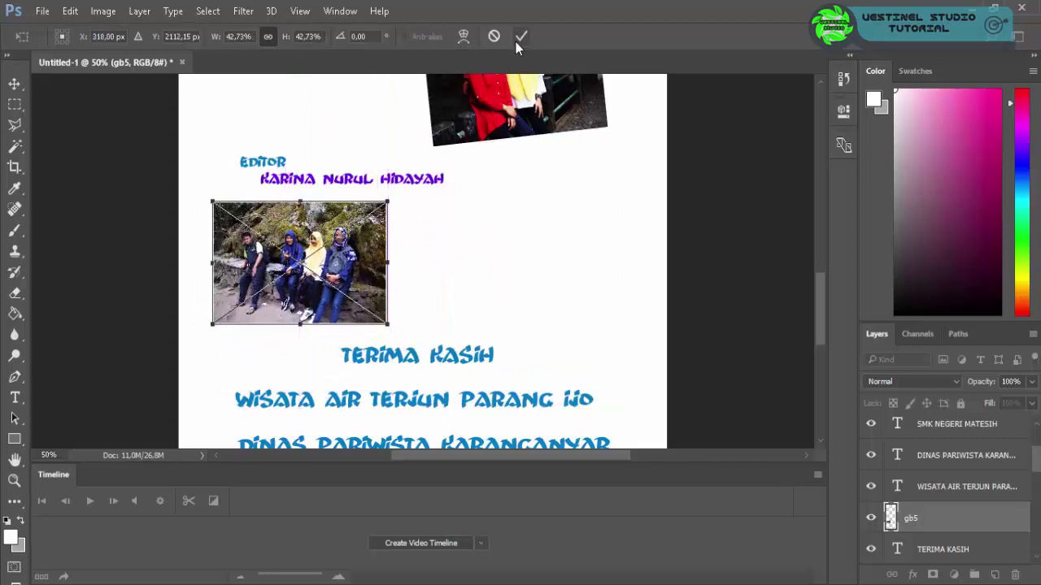
{"action": "key", "text": "Return"}
- Place gb4 at about 42% to the right of gb5
{"action": "left_click", "coordinate": [297, 529]}
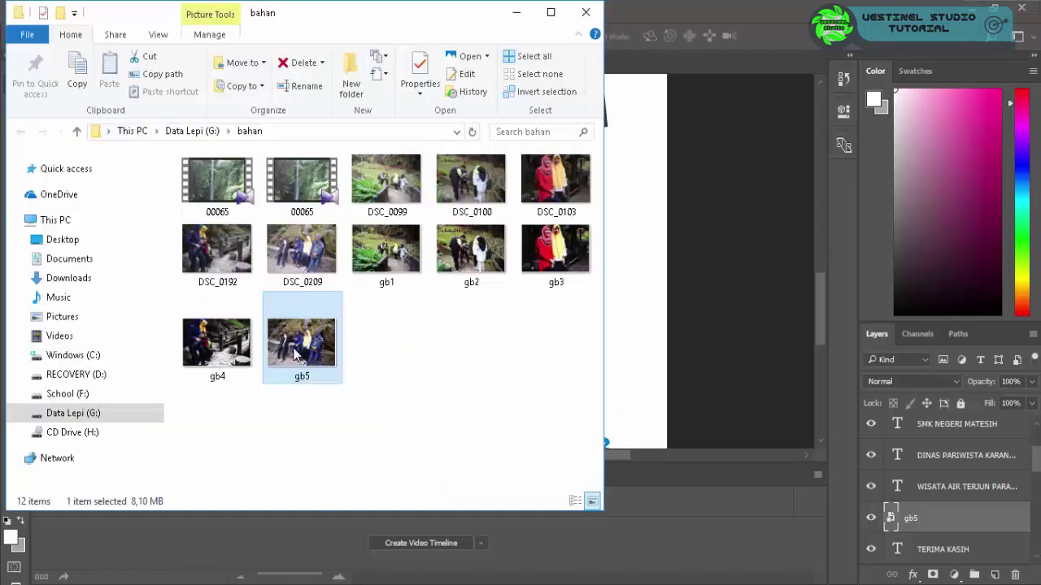
{"action": "left_click", "coordinate": [225, 353]}
{"action": "left_click", "coordinate": [628, 277]}
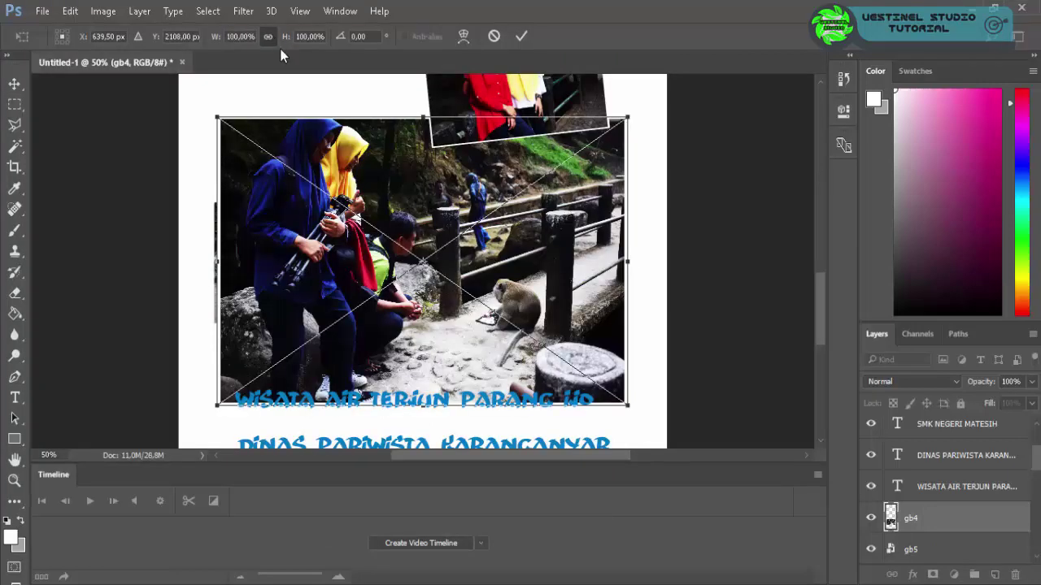
{"action": "left_click_drag", "start_coordinate": [628, 119], "coordinate": [400, 244]}
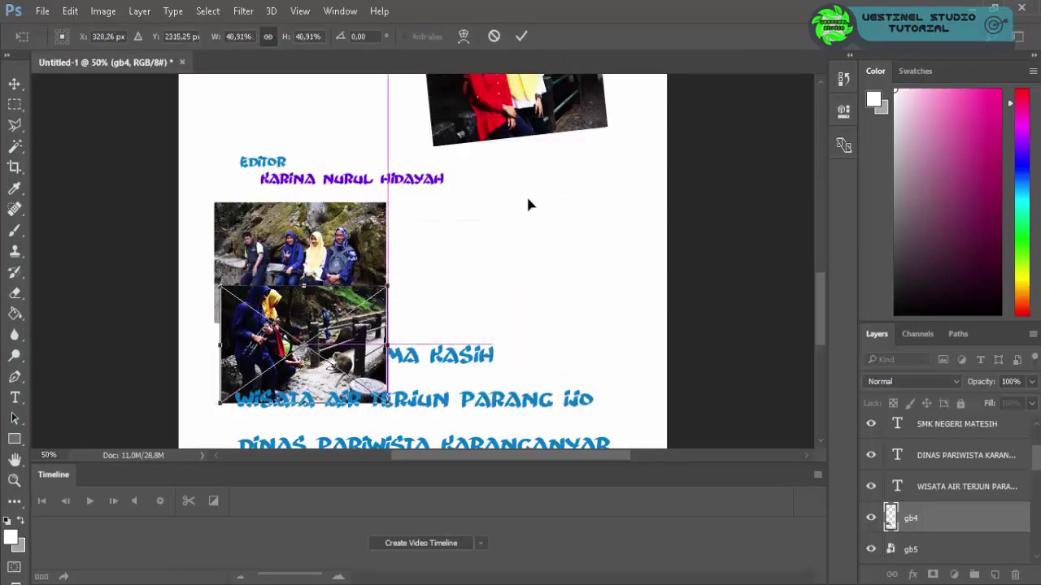
{"action": "mouse_move", "coordinate": [326, 268]}
{"action": "left_mouse_down"}
{"action": "mouse_move", "coordinate": [529, 207]}
{"action": "mouse_move", "coordinate": [504, 210]}
{"action": "left_mouse_up"}
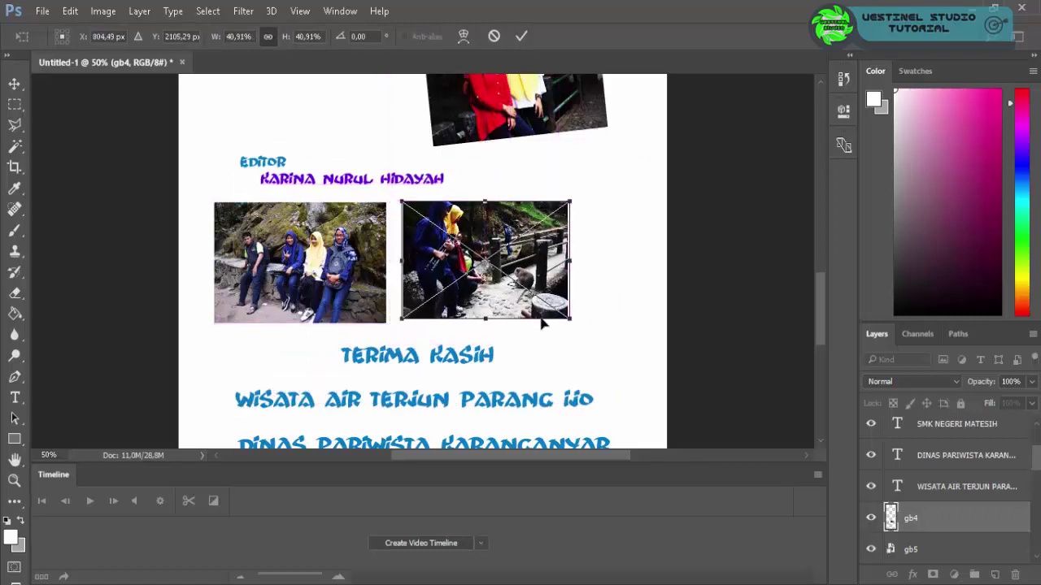
{"action": "left_click_drag", "start_coordinate": [569, 322], "coordinate": [577, 327]}
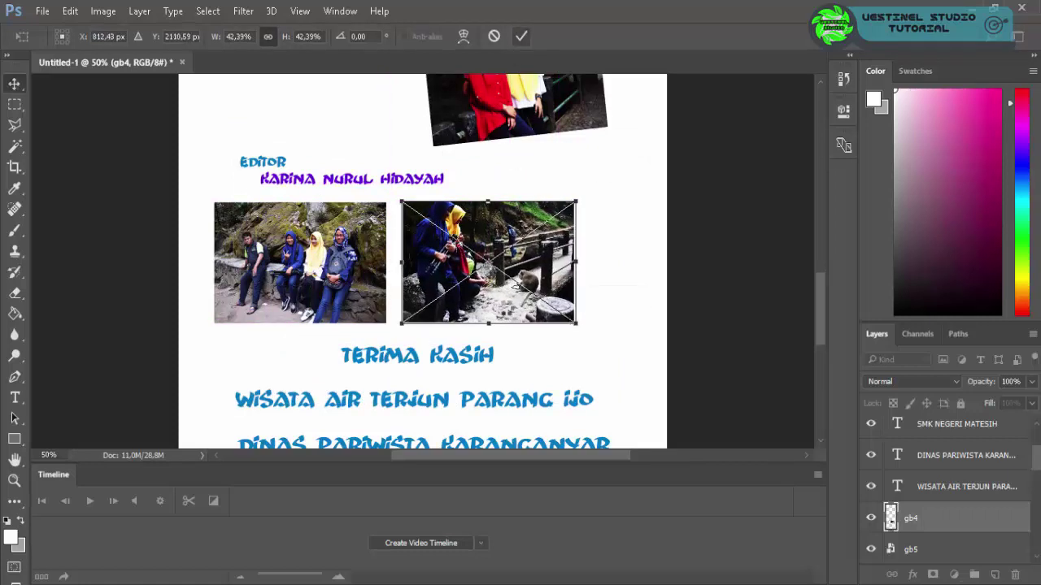
{"action": "key", "text": "Return"}
{"action": "scroll", "coordinate": [627, 329], "scroll_direction": "down", "scroll_amount": 2}
- Colour the first TERIMA KASIH letters red
{"action": "left_click_drag", "start_coordinate": [457, 318], "coordinate": [452, 309]}
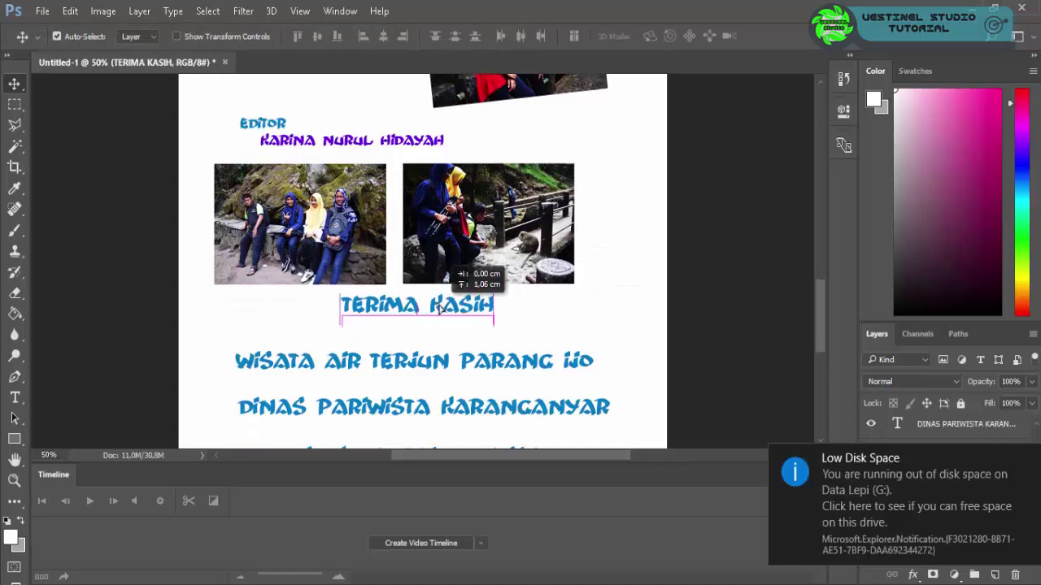
{"action": "left_click", "coordinate": [15, 396]}
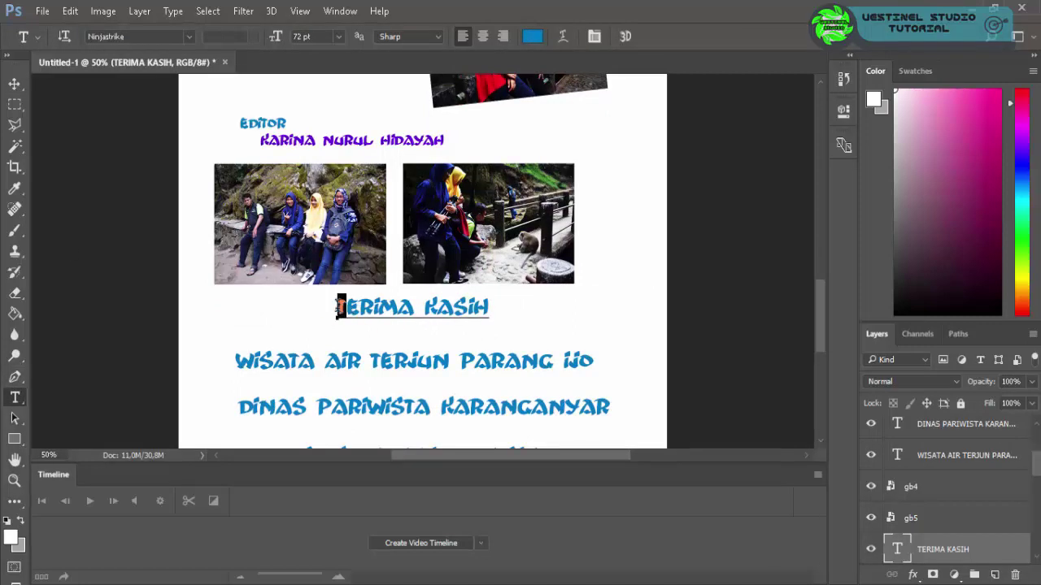
{"action": "left_click", "coordinate": [340, 307]}
{"action": "left_click", "coordinate": [533, 36]}
{"action": "left_click", "coordinate": [321, 198]}
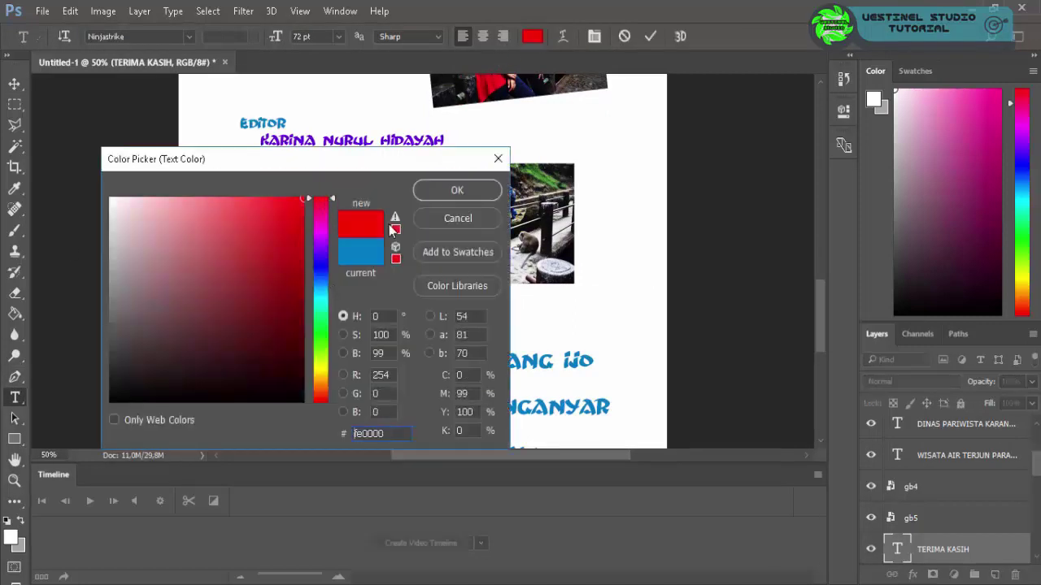
{"action": "key", "text": "Return"}
{"action": "left_click", "coordinate": [530, 36]}
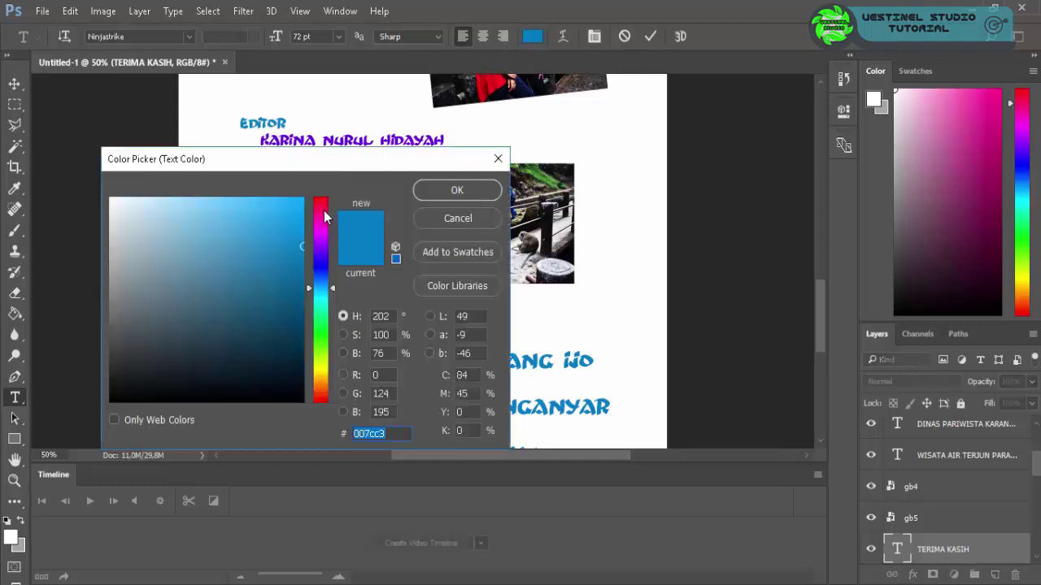
{"action": "left_click", "coordinate": [323, 213]}
{"action": "key", "text": "Return"}
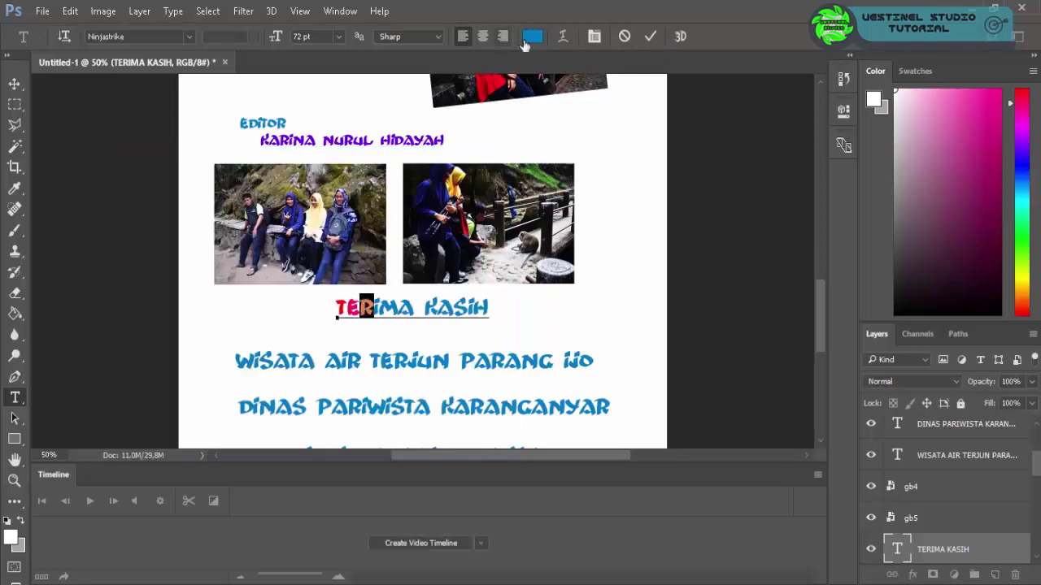
- Colour the next letters magenta and purple
{"action": "left_click", "coordinate": [525, 41]}
{"action": "left_click", "coordinate": [321, 233]}
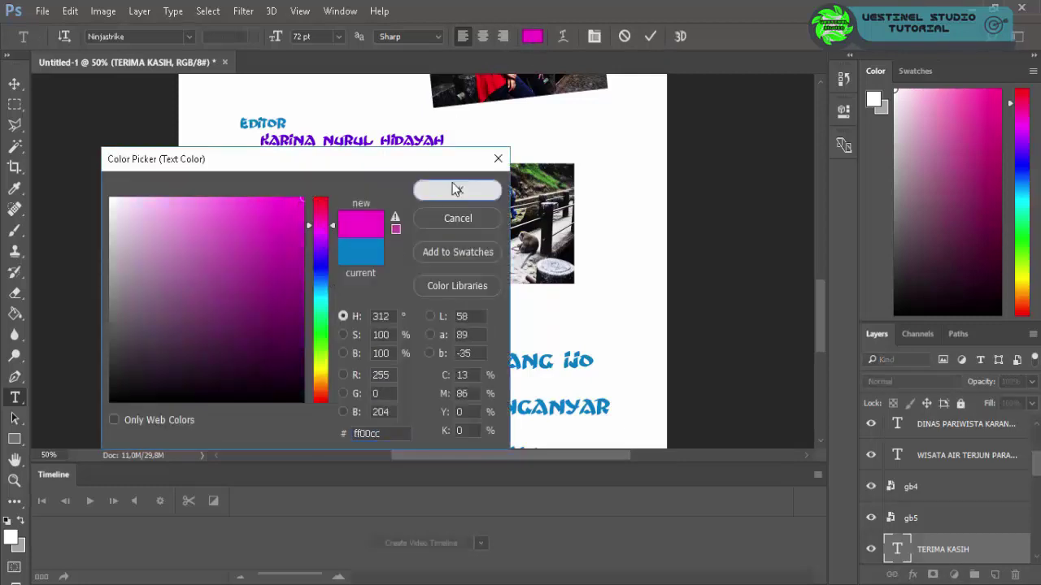
{"action": "left_click", "coordinate": [455, 189]}
{"action": "left_click", "coordinate": [533, 38]}
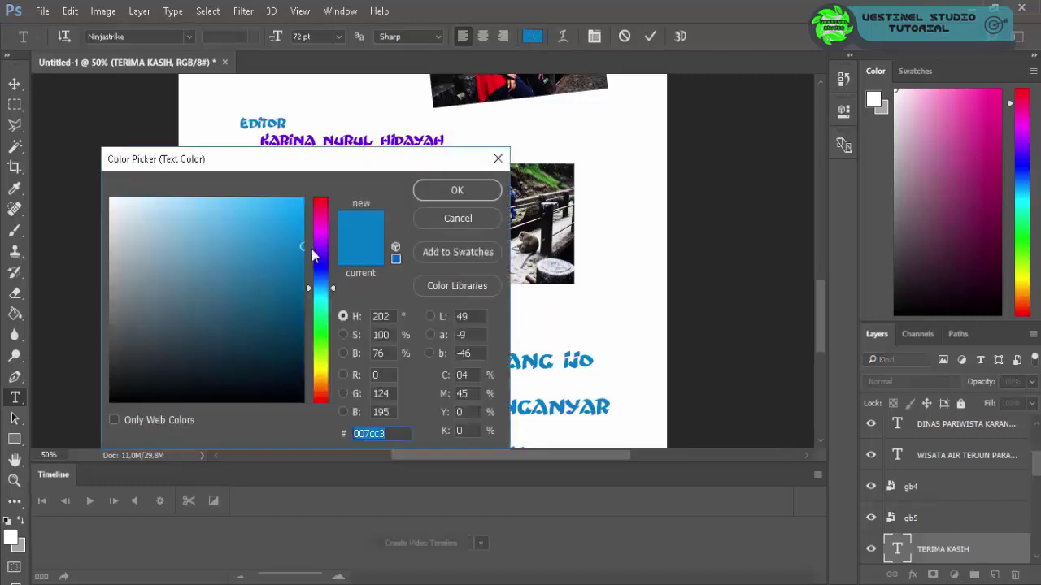
{"action": "left_click", "coordinate": [321, 242]}
{"action": "left_click", "coordinate": [425, 193]}
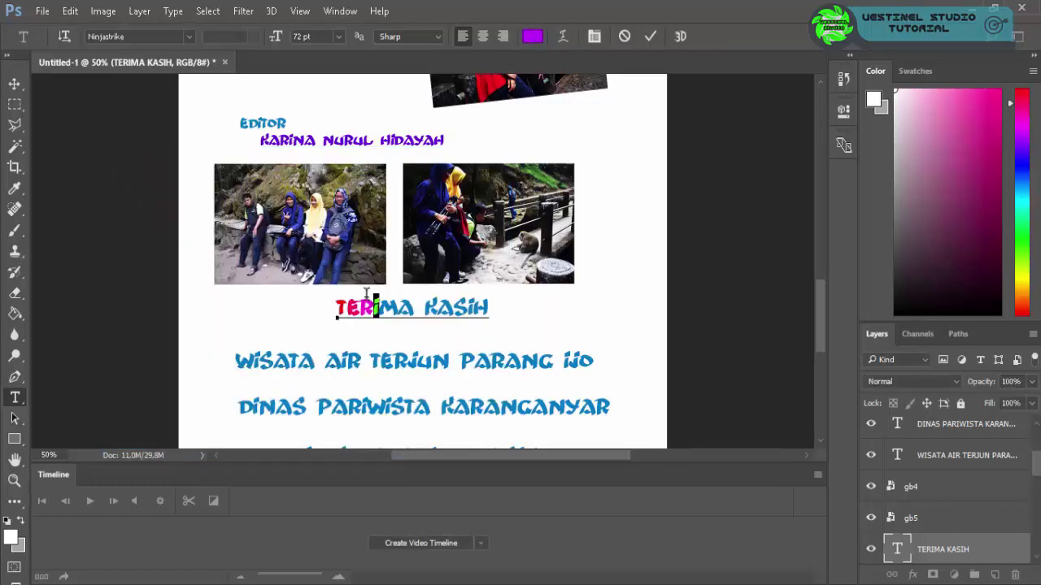
- Colour the MA letters violet-blue, then the next ones deep blue and blue 005cc3
{"action": "left_click", "coordinate": [532, 36]}
{"action": "mouse_move", "coordinate": [321, 277]}
{"action": "left_mouse_down"}
{"action": "mouse_move", "coordinate": [323, 242]}
{"action": "mouse_move", "coordinate": [326, 262]}
{"action": "left_mouse_up"}
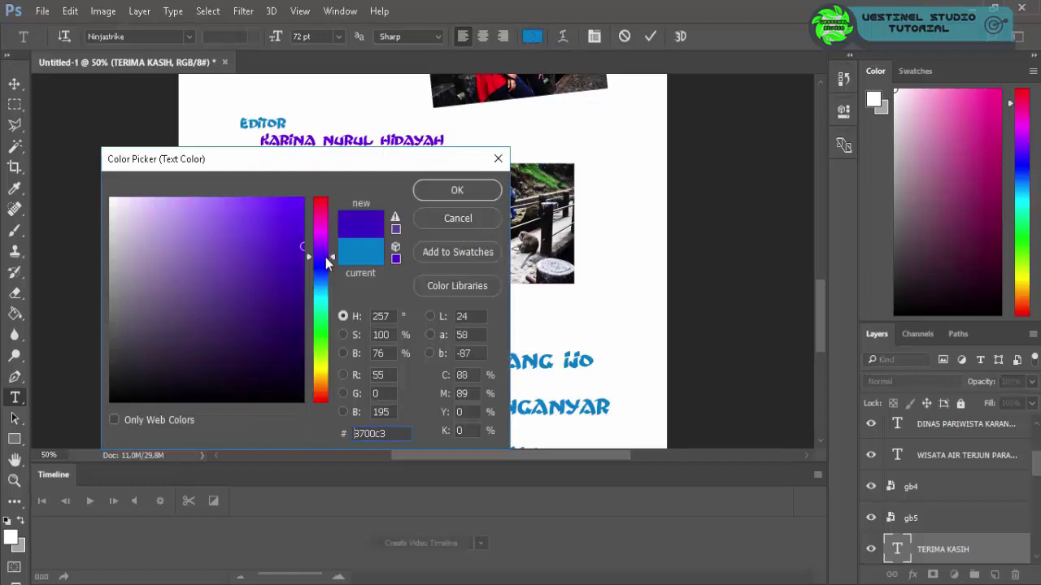
{"action": "left_click", "coordinate": [432, 192]}
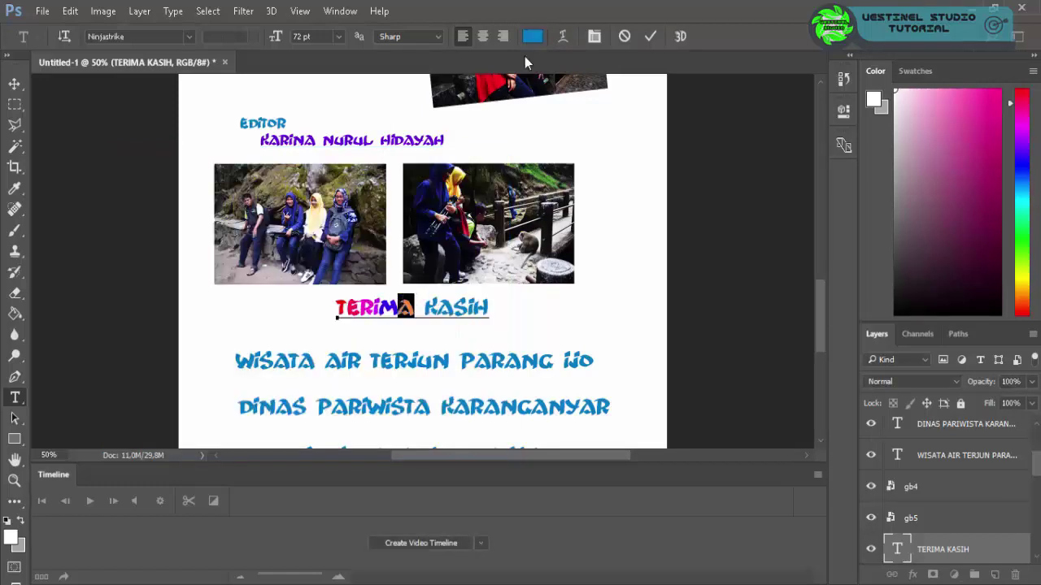
{"action": "left_click", "coordinate": [533, 36]}
{"action": "left_click_drag", "start_coordinate": [322, 262], "coordinate": [322, 272]}
{"action": "left_click", "coordinate": [458, 187]}
{"action": "left_click", "coordinate": [532, 36]}
{"action": "left_click_drag", "start_coordinate": [324, 288], "coordinate": [322, 303]}
{"action": "left_click", "coordinate": [461, 193]}
- Colour the following letters cyan, green and lime green 7eff00
{"action": "left_click", "coordinate": [533, 36]}
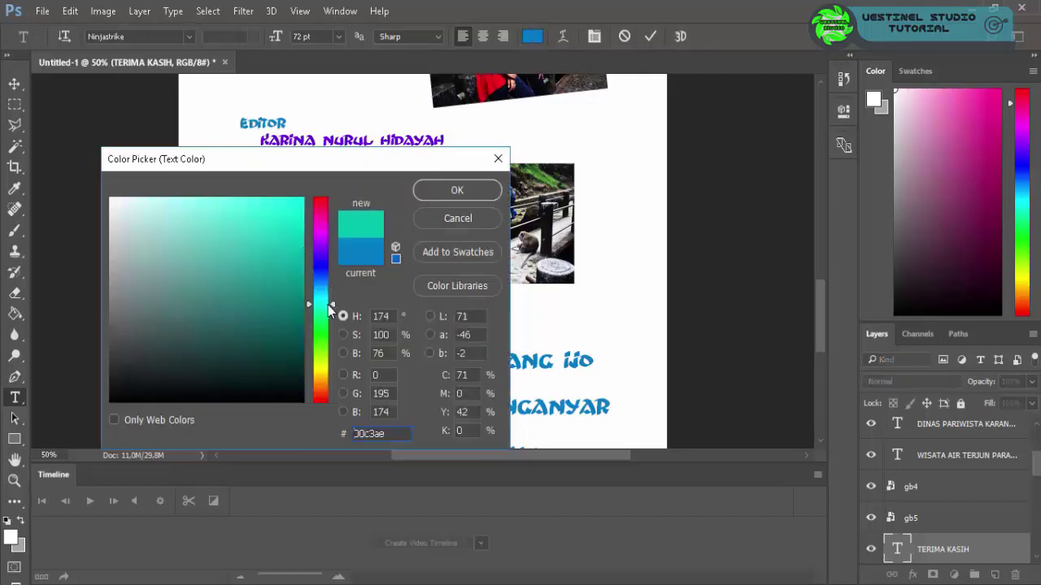
{"action": "left_click_drag", "start_coordinate": [284, 236], "coordinate": [340, 193]}
{"action": "left_click", "coordinate": [457, 189]}
{"action": "left_click", "coordinate": [533, 36]}
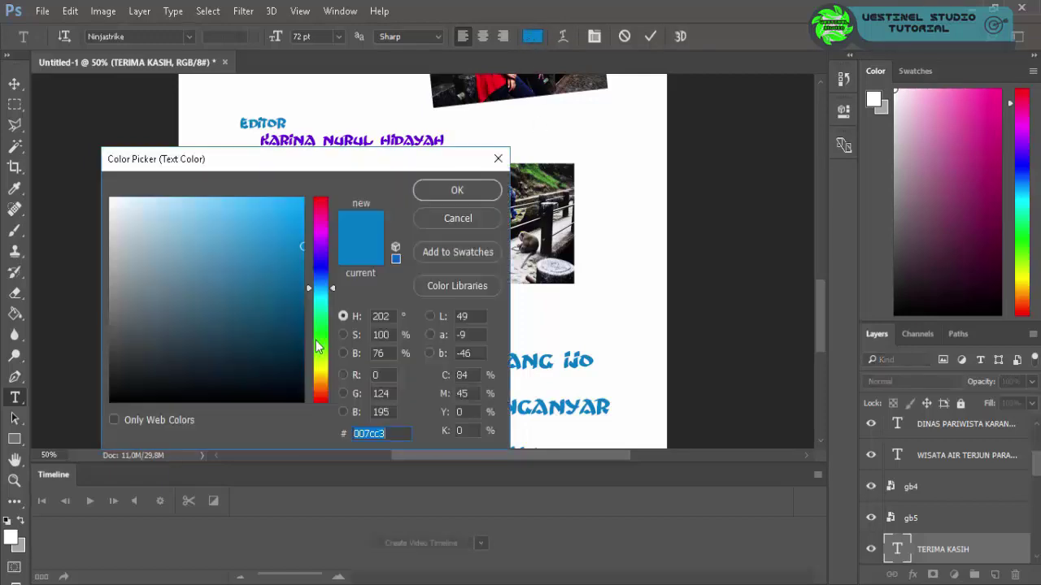
{"action": "left_click_drag", "start_coordinate": [325, 282], "coordinate": [324, 334]}
{"action": "left_click", "coordinate": [458, 189]}
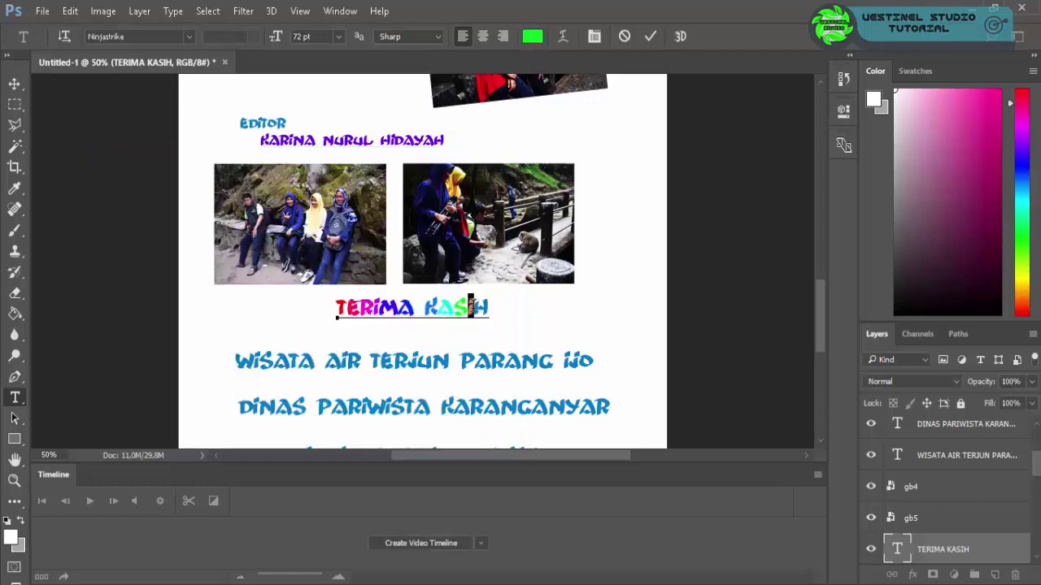
{"action": "left_click", "coordinate": [532, 36]}
{"action": "left_click_drag", "start_coordinate": [321, 289], "coordinate": [321, 352]}
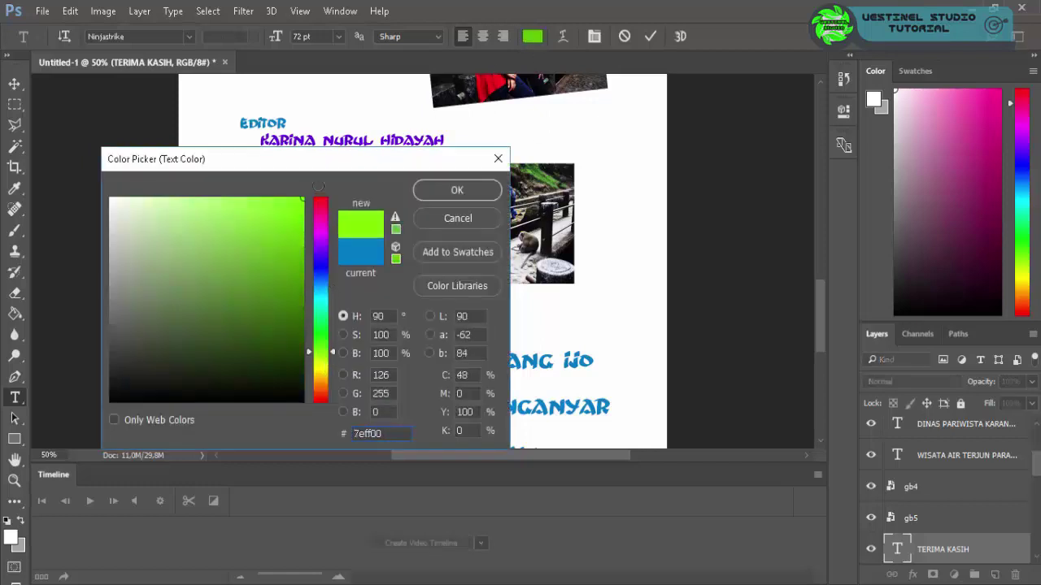
{"action": "left_click", "coordinate": [457, 189]}
- Colour the last letters yellow and commit the rainbow title
{"action": "left_click", "coordinate": [533, 36]}
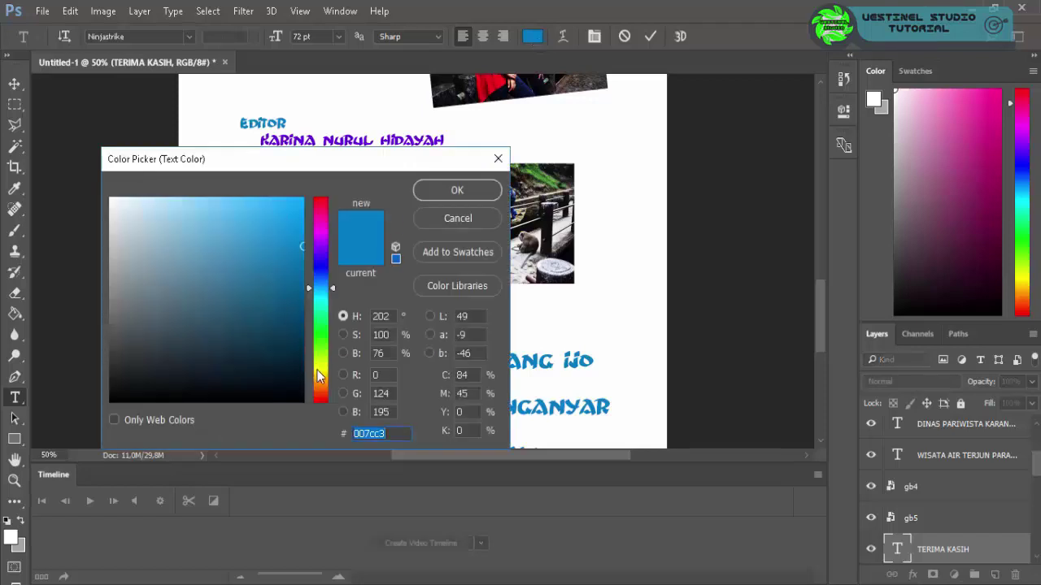
{"action": "left_click", "coordinate": [320, 373]}
{"action": "left_click", "coordinate": [458, 189]}
{"action": "left_click", "coordinate": [651, 36]}
{"action": "scroll", "coordinate": [465, 179], "scroll_direction": "down", "scroll_amount": 3}
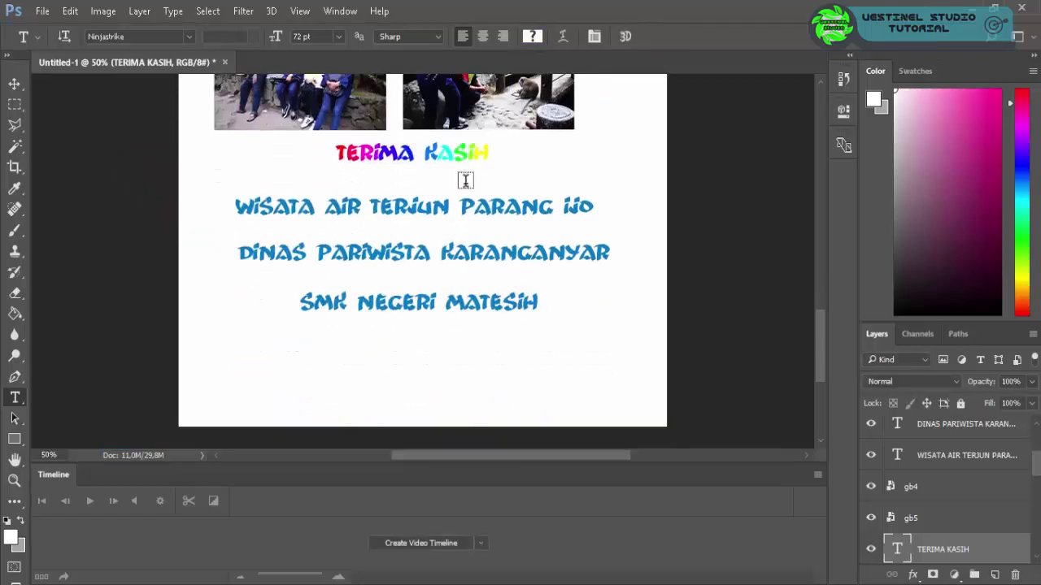
- Set the WISATA line to 48 pt and move it just under TERIMA KASIH
{"action": "left_click", "coordinate": [15, 84]}
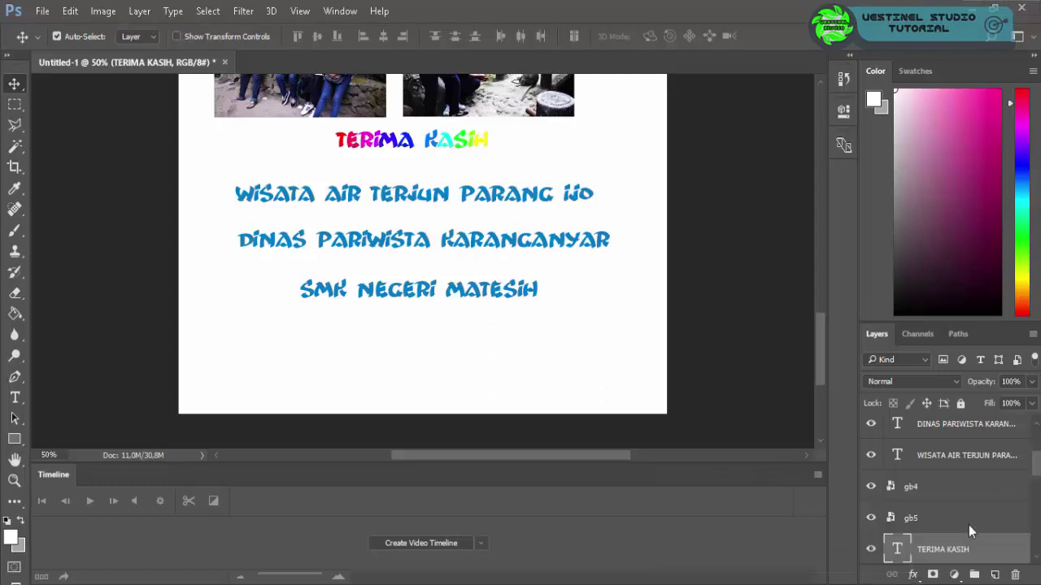
{"action": "left_click_drag", "start_coordinate": [346, 203], "coordinate": [351, 187]}
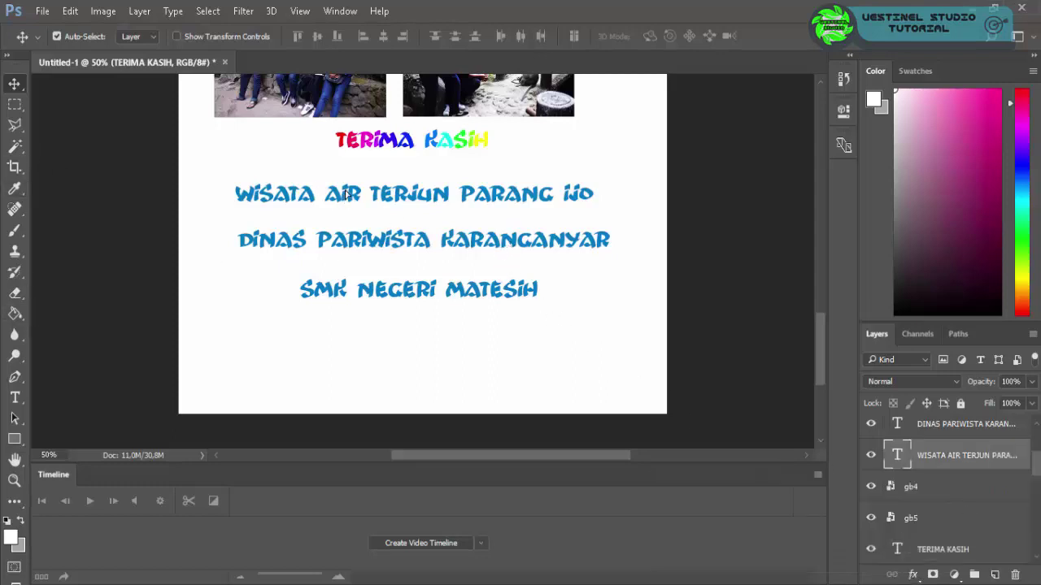
{"action": "left_click", "coordinate": [14, 398]}
{"action": "left_click", "coordinate": [385, 176]}
{"action": "key", "text": "ctrl+a"}
{"action": "left_click", "coordinate": [339, 37]}
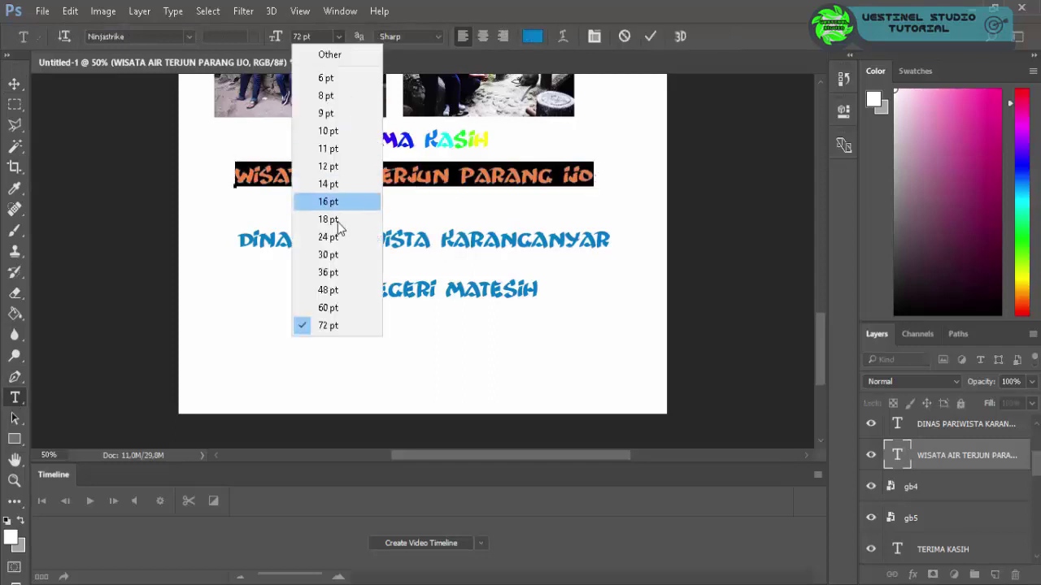
{"action": "left_click", "coordinate": [328, 290]}
{"action": "left_click", "coordinate": [14, 84]}
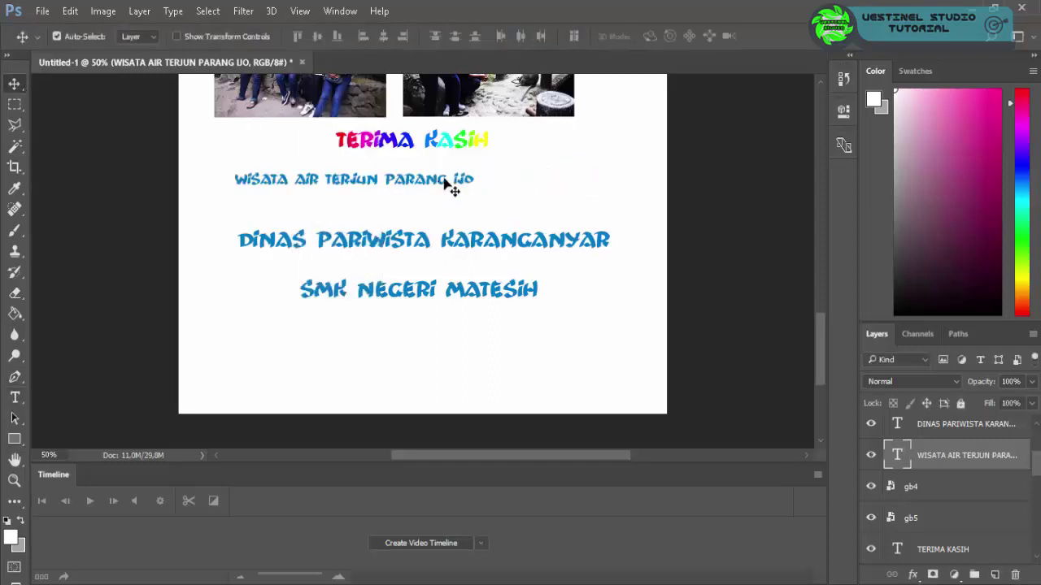
{"action": "left_click_drag", "start_coordinate": [446, 185], "coordinate": [483, 175]}
- Set the DINAS line to 48 pt and centre it under the WISATA line
{"action": "left_click_drag", "start_coordinate": [468, 242], "coordinate": [465, 196]}
{"action": "left_click", "coordinate": [14, 396]}
{"action": "left_click", "coordinate": [423, 193]}
{"action": "key", "text": "ctrl+a"}
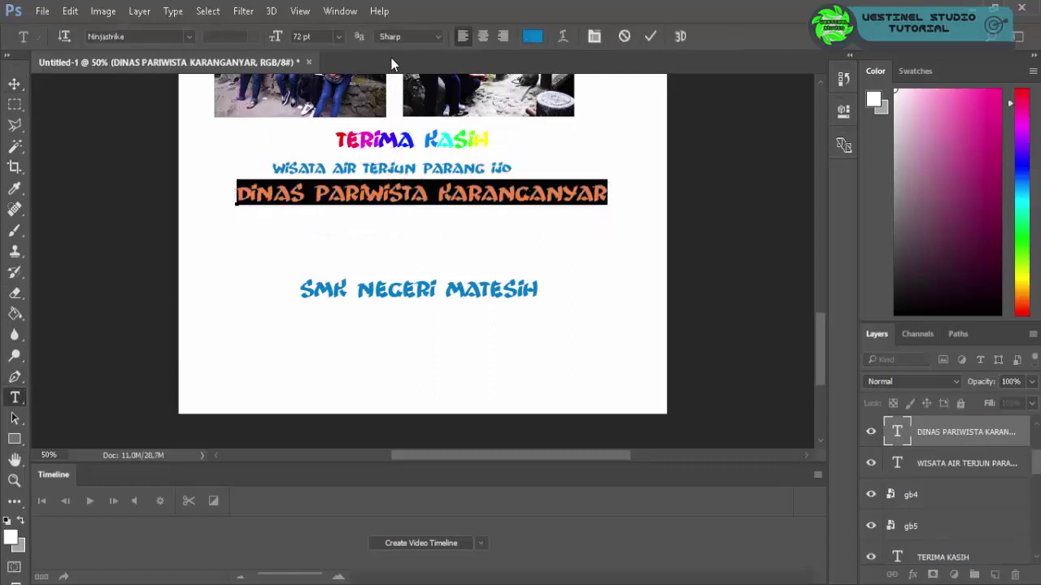
{"action": "left_click", "coordinate": [338, 36]}
{"action": "left_click", "coordinate": [327, 290]}
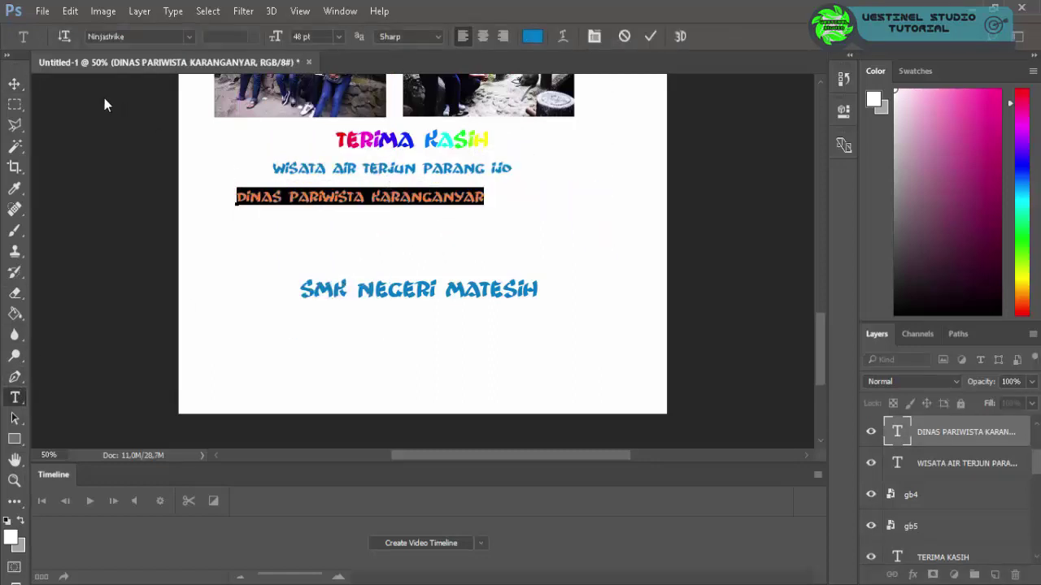
{"action": "left_click", "coordinate": [15, 84]}
{"action": "left_click_drag", "start_coordinate": [318, 204], "coordinate": [350, 197]}
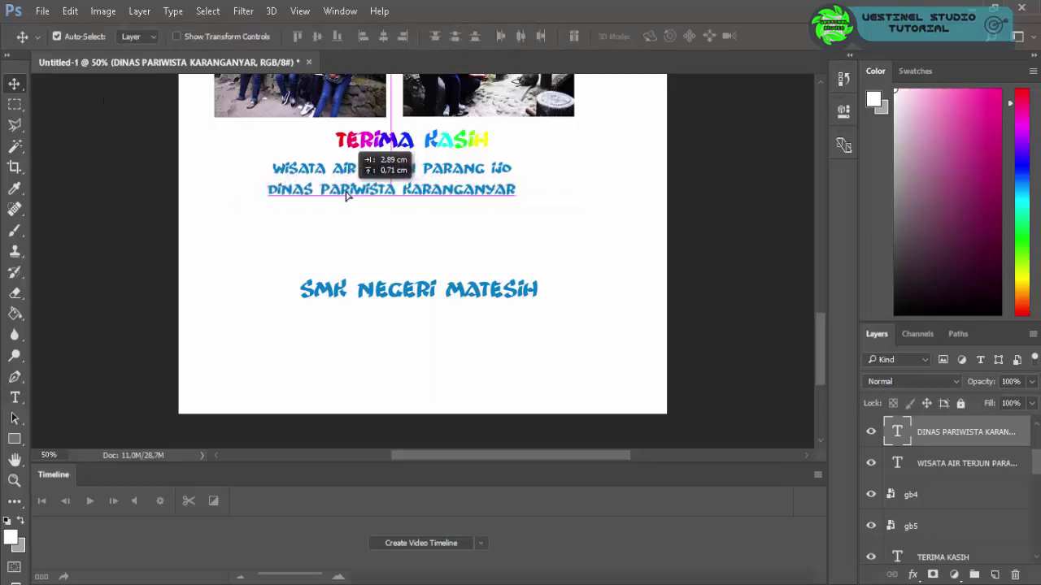
- Colour the DINAS PARIWISTA KARANGANYAR line green
{"action": "left_click", "coordinate": [15, 397]}
{"action": "left_click", "coordinate": [390, 188]}
{"action": "key", "text": "ctrl+a"}
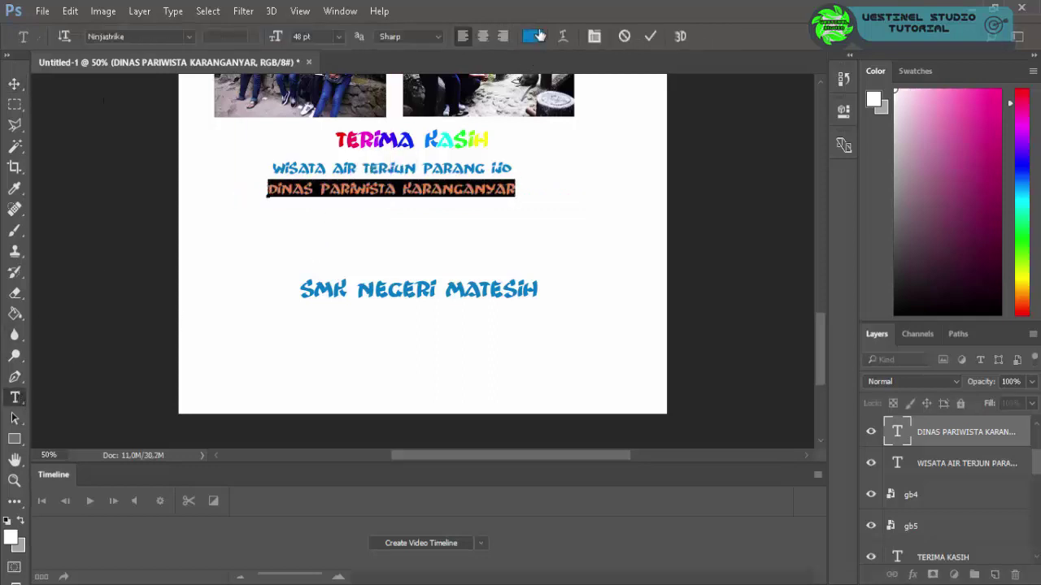
{"action": "left_click", "coordinate": [533, 35]}
{"action": "left_click", "coordinate": [321, 336]}
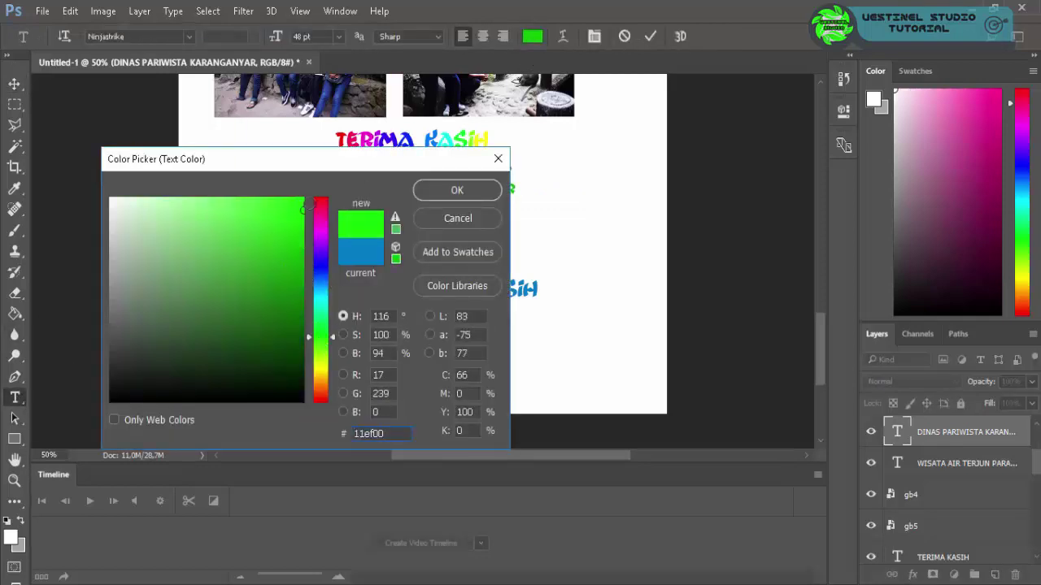
{"action": "left_click", "coordinate": [457, 189]}
{"action": "left_click", "coordinate": [651, 36]}
{"action": "key", "text": "v"}
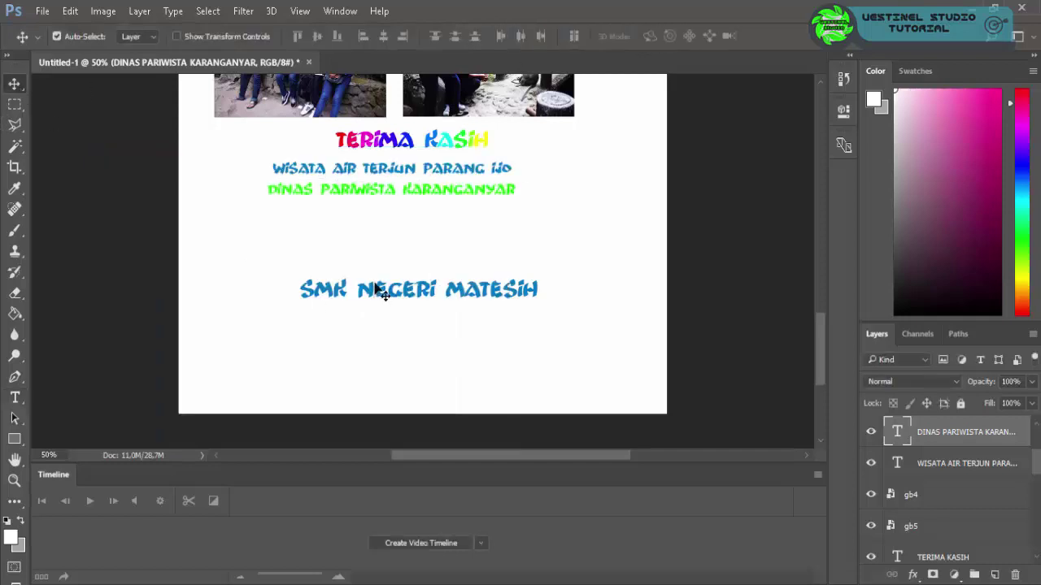
- Move SMK NEGERI MATESIH up under the DINAS line and colour it green
{"action": "left_click_drag", "start_coordinate": [379, 291], "coordinate": [356, 219]}
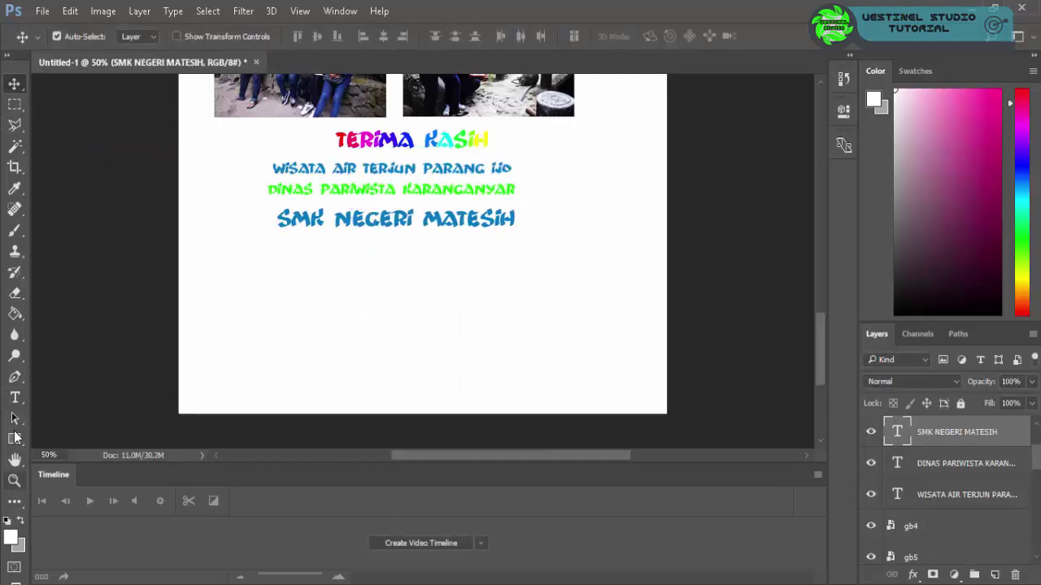
{"action": "left_click", "coordinate": [15, 397]}
{"action": "left_click", "coordinate": [411, 220]}
{"action": "key", "text": "ctrl+a"}
{"action": "left_click", "coordinate": [532, 36]}
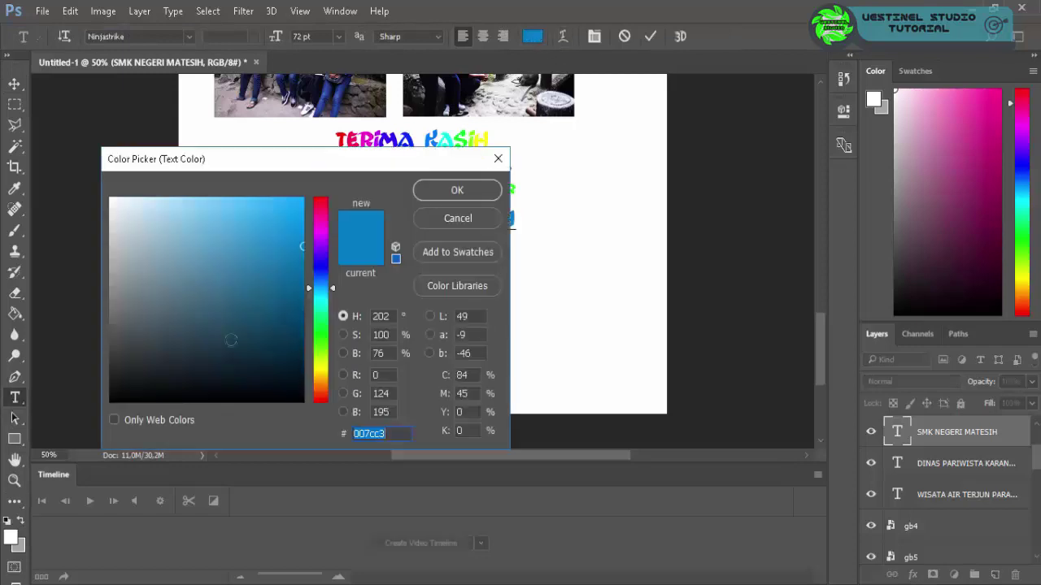
{"action": "left_click_drag", "start_coordinate": [324, 356], "coordinate": [322, 341]}
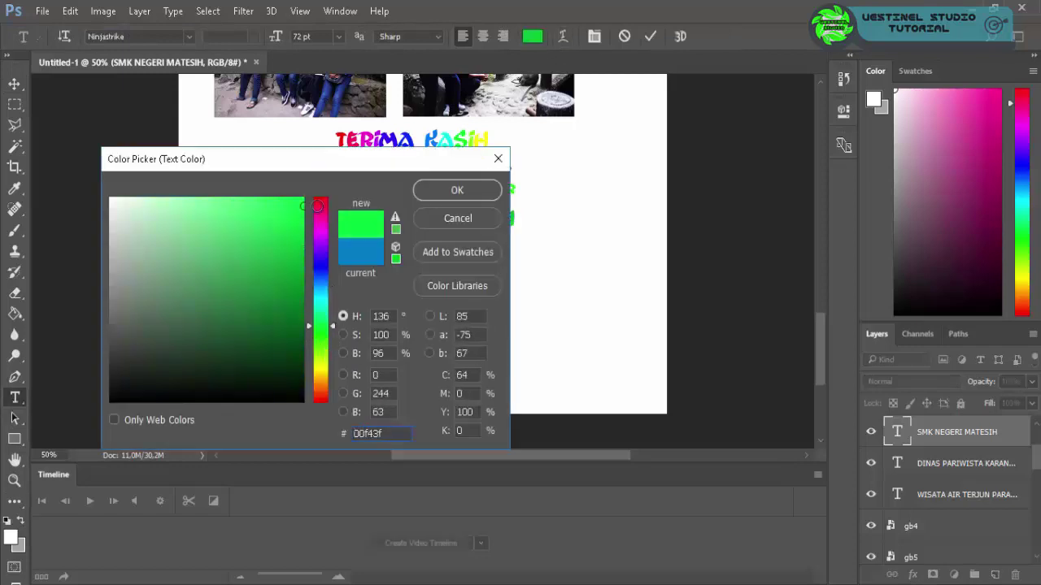
{"action": "left_click", "coordinate": [457, 190]}
{"action": "left_click", "coordinate": [650, 36]}
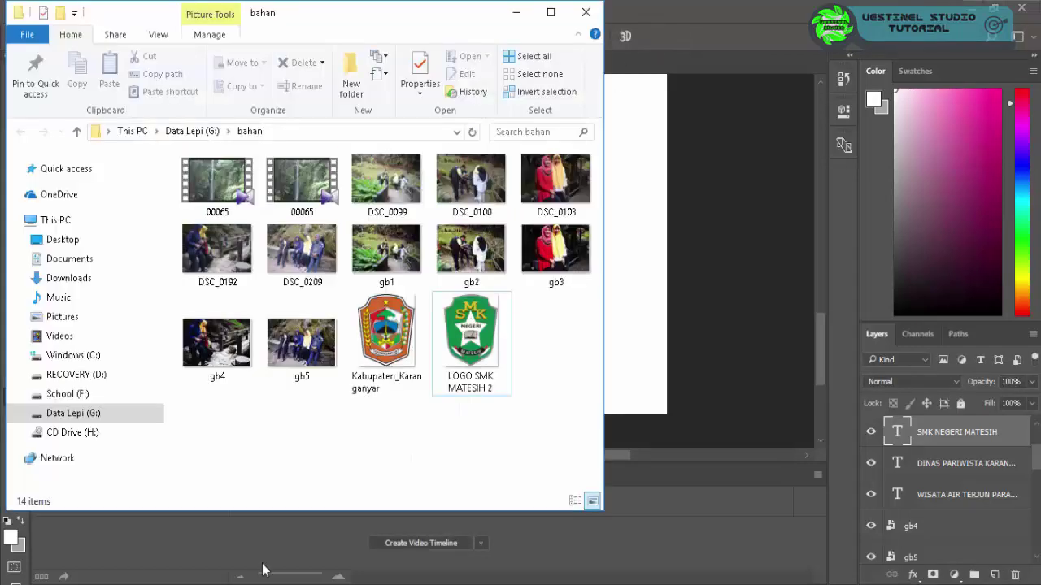
- Drag the Kabupaten_Karanganyar logo from the bahan folder onto the credits canvas
{"action": "mouse_move", "coordinate": [383, 332]}
{"action": "left_mouse_down"}
{"action": "mouse_move", "coordinate": [633, 333]}
{"action": "mouse_move", "coordinate": [591, 322]}
{"action": "left_mouse_up"}
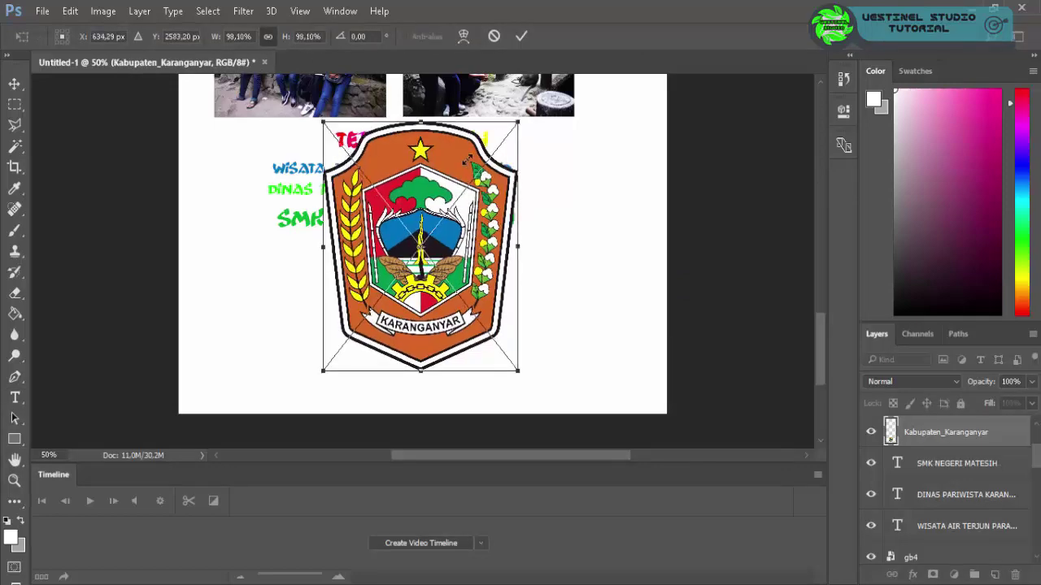
- Scale the Karanganyar logo to about 50% and place it below the credit text
{"action": "left_click_drag", "start_coordinate": [467, 157], "coordinate": [419, 276]}
{"action": "left_click_drag", "start_coordinate": [382, 309], "coordinate": [329, 316]}
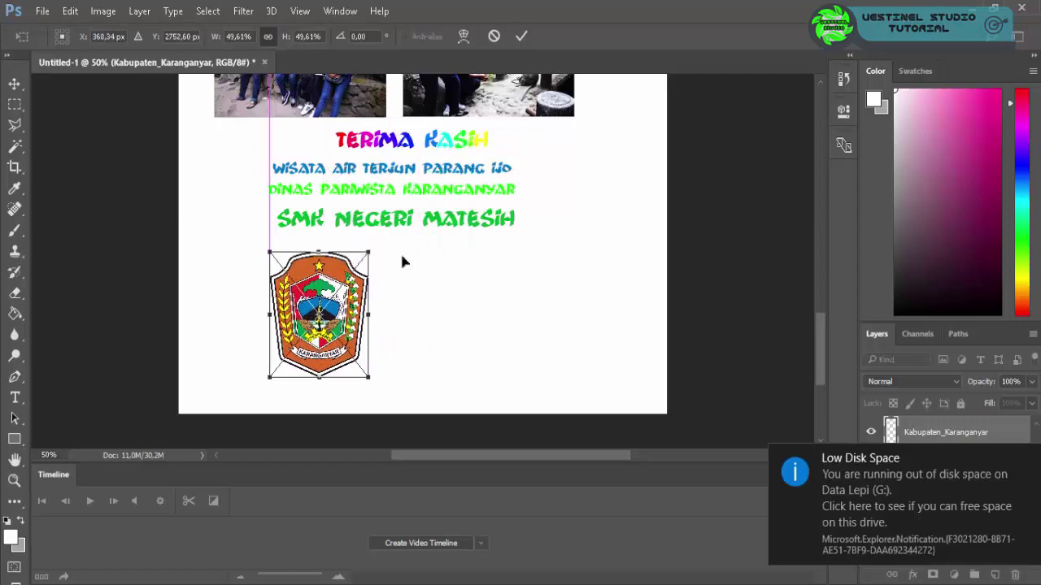
{"action": "left_click", "coordinate": [521, 36]}
{"action": "left_click", "coordinate": [15, 396]}
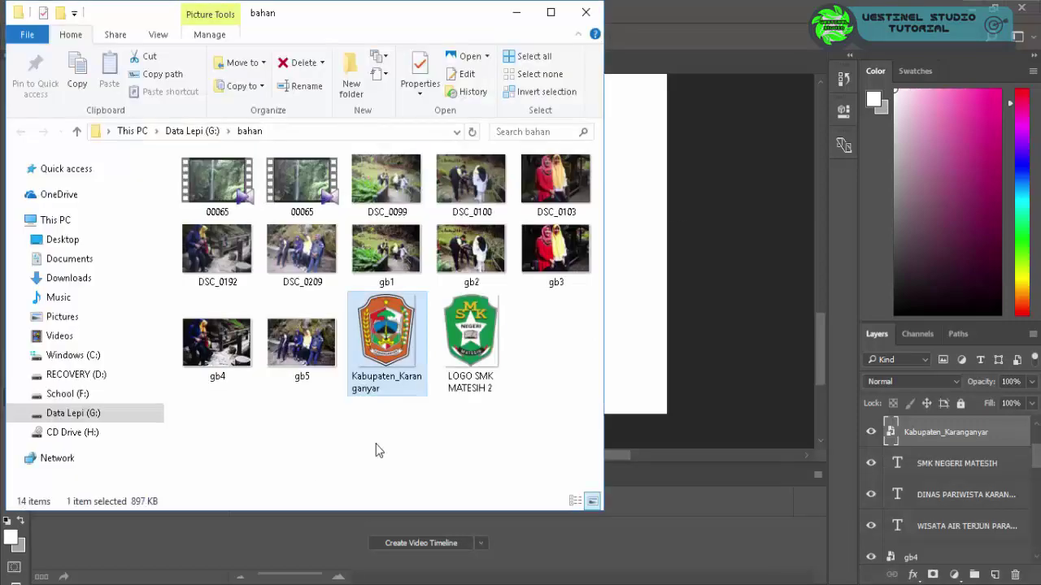
- Add LOGO SMK MATESIH 2 at about 45% beside the Karanganyar logo
{"action": "left_click_drag", "start_coordinate": [479, 337], "coordinate": [622, 373]}
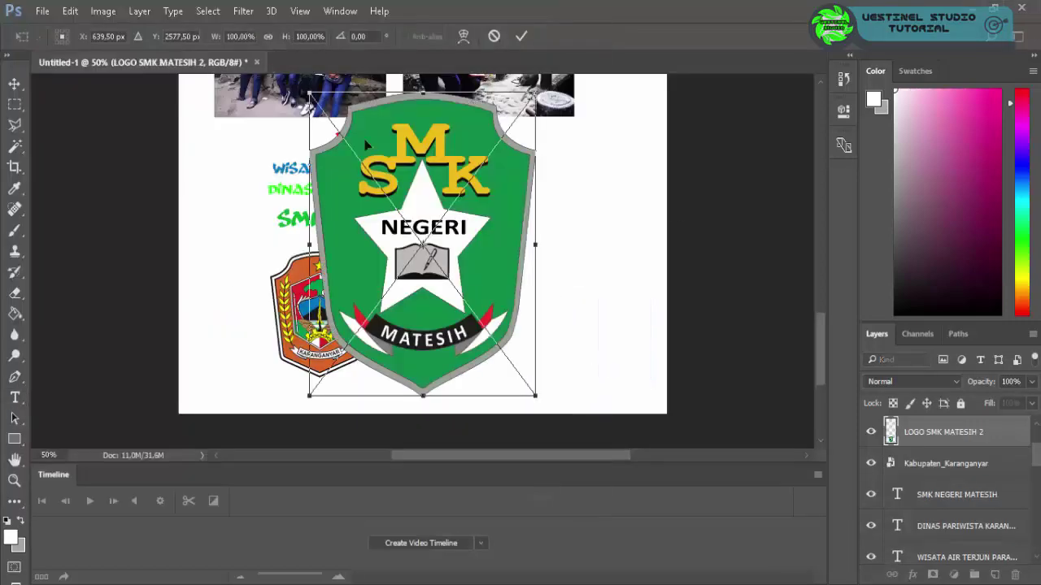
{"action": "left_click_drag", "start_coordinate": [535, 94], "coordinate": [419, 249]}
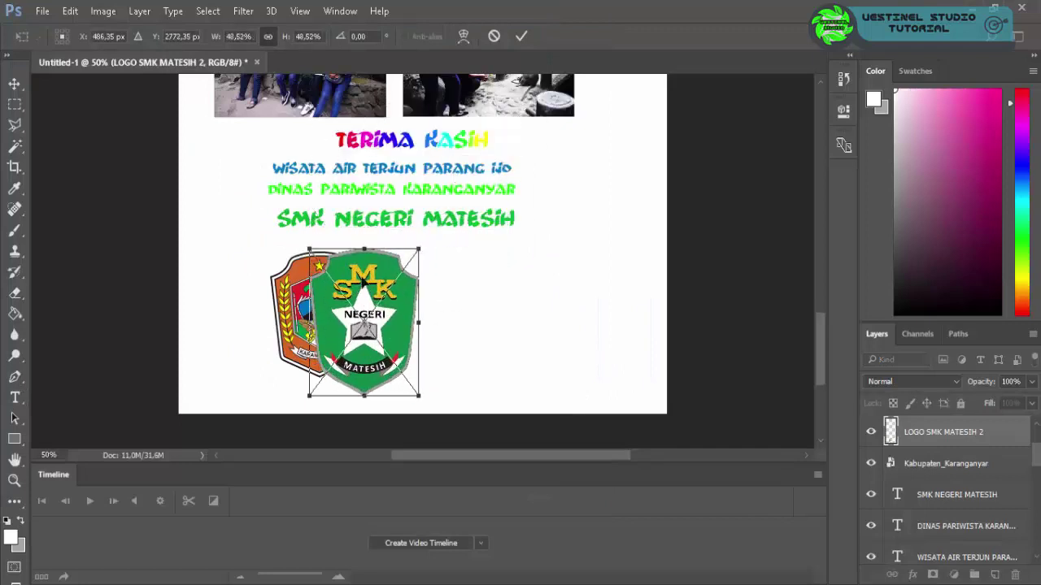
{"action": "left_click_drag", "start_coordinate": [364, 283], "coordinate": [468, 275]}
{"action": "left_click_drag", "start_coordinate": [523, 239], "coordinate": [515, 246]}
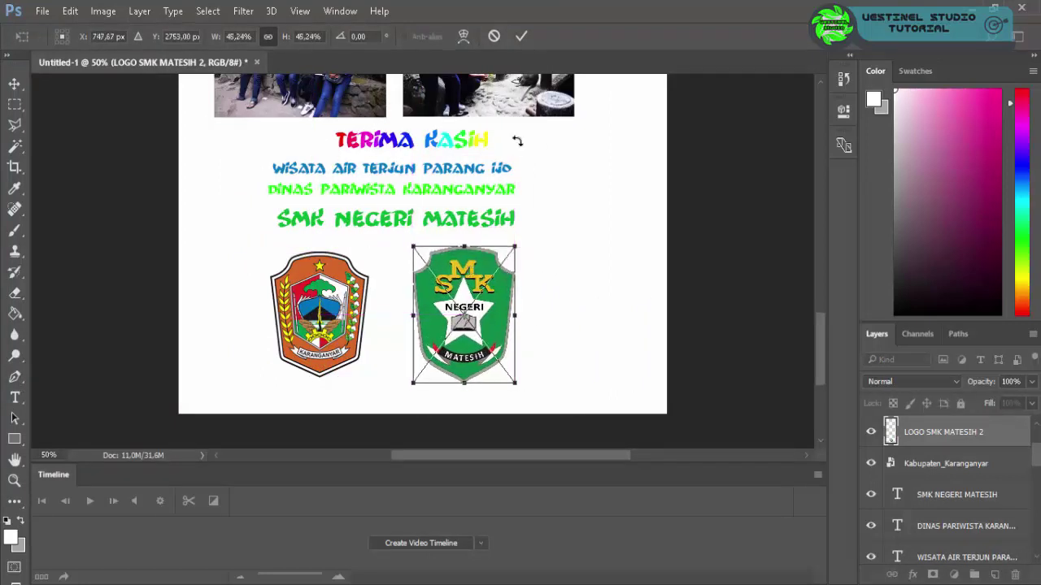
{"action": "left_click", "coordinate": [521, 36]}
{"action": "key", "text": "t"}
{"action": "left_click", "coordinate": [243, 244]}
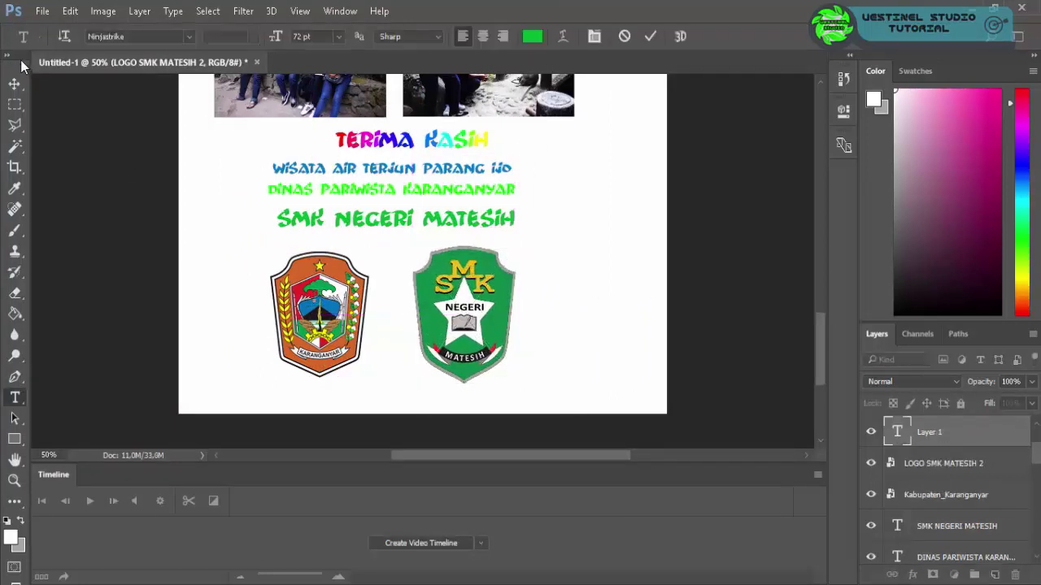
{"action": "left_click", "coordinate": [624, 38]}
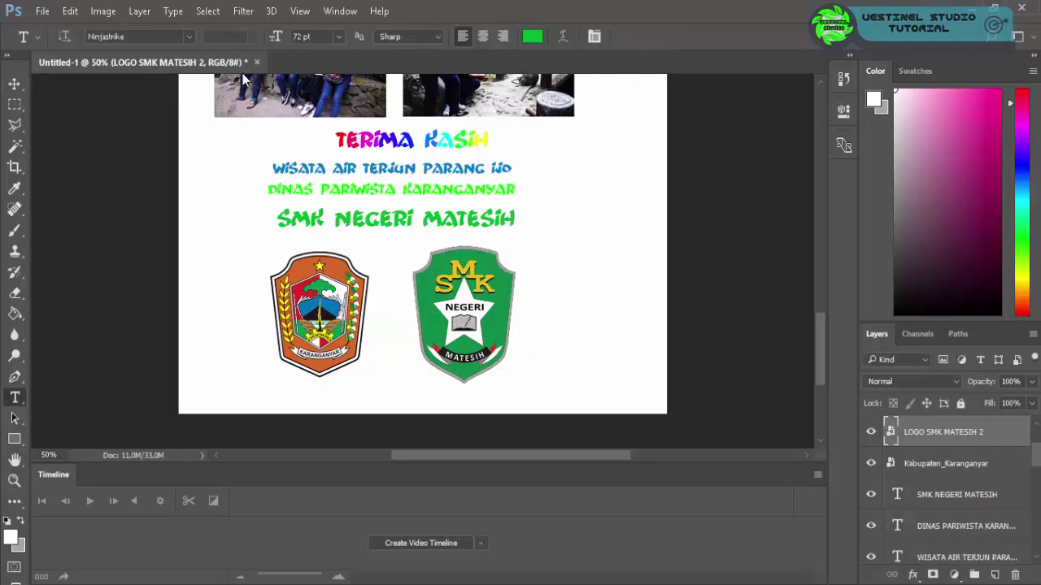
{"action": "left_click", "coordinate": [15, 84]}
- Shift the Karanganyar logo slightly right and hide the white Background layer
{"action": "left_click", "coordinate": [346, 313]}
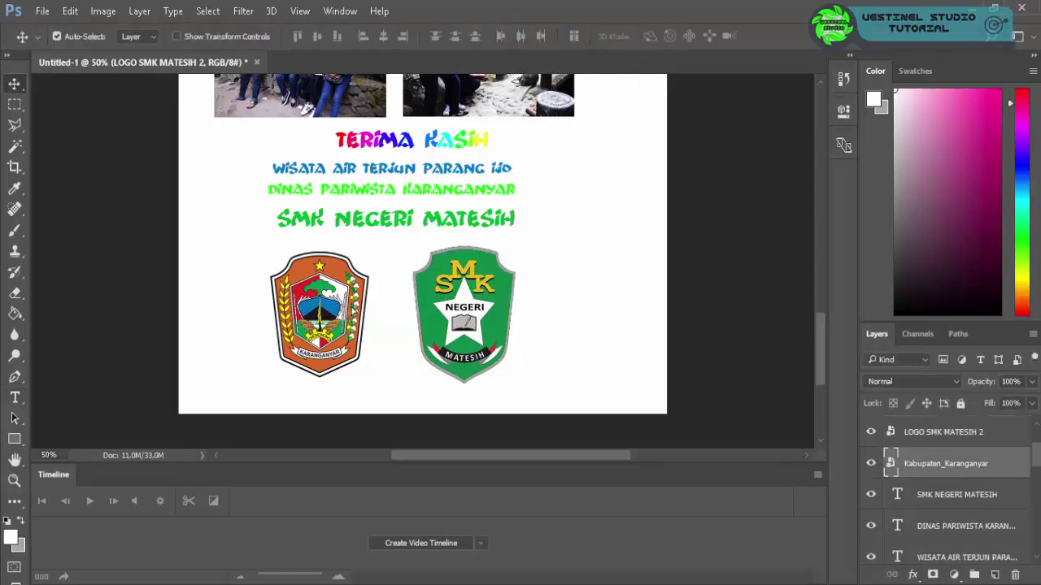
{"action": "left_click_drag", "start_coordinate": [398, 268], "coordinate": [413, 268]}
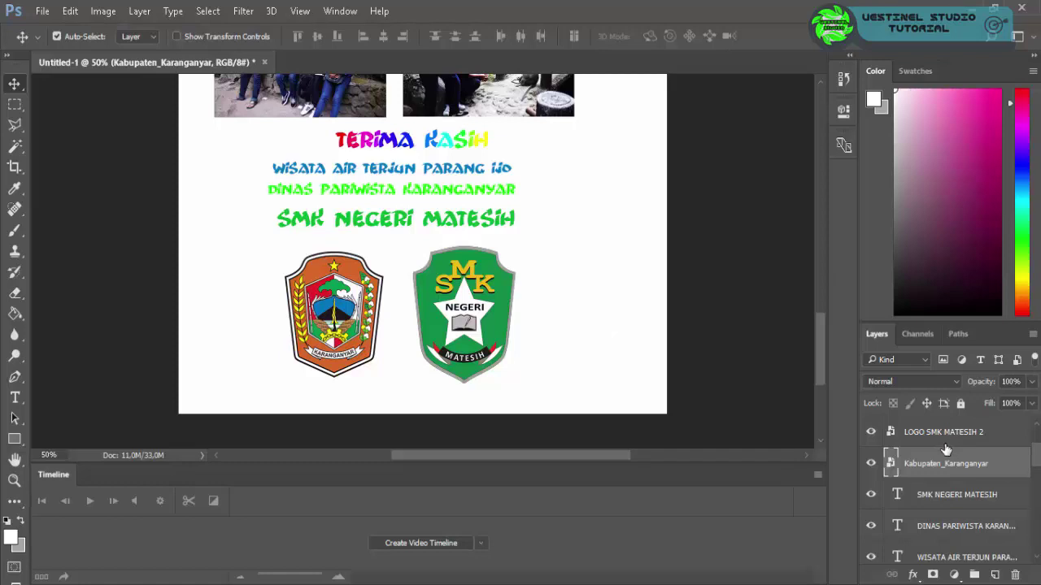
{"action": "scroll", "coordinate": [949, 459], "scroll_direction": "down", "scroll_amount": 5}
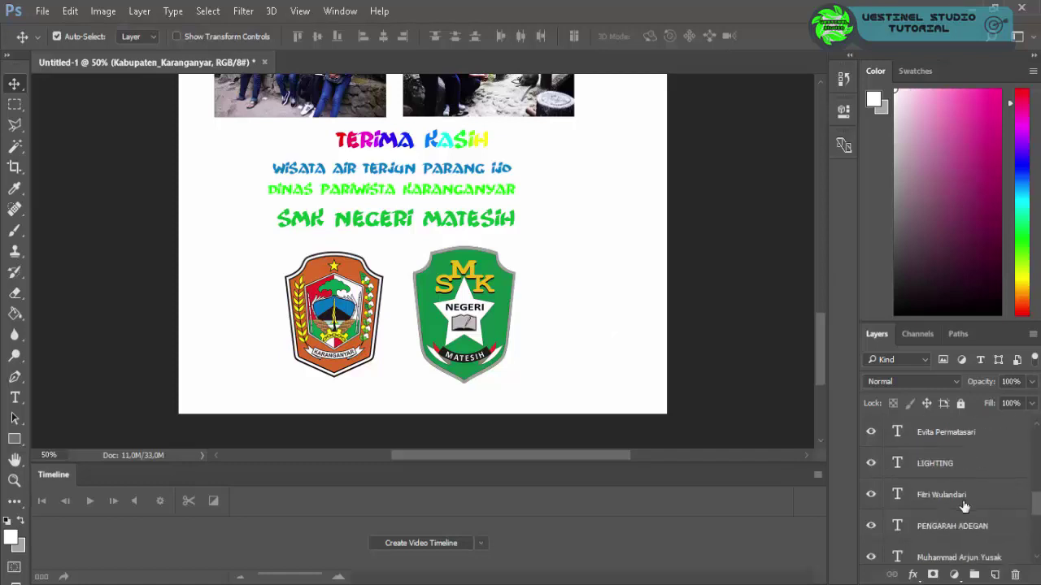
{"action": "scroll", "coordinate": [960, 487], "scroll_direction": "down", "scroll_amount": 4}
{"action": "scroll", "coordinate": [964, 508], "scroll_direction": "down", "scroll_amount": 3}
{"action": "scroll", "coordinate": [964, 507], "scroll_direction": "down", "scroll_amount": 1}
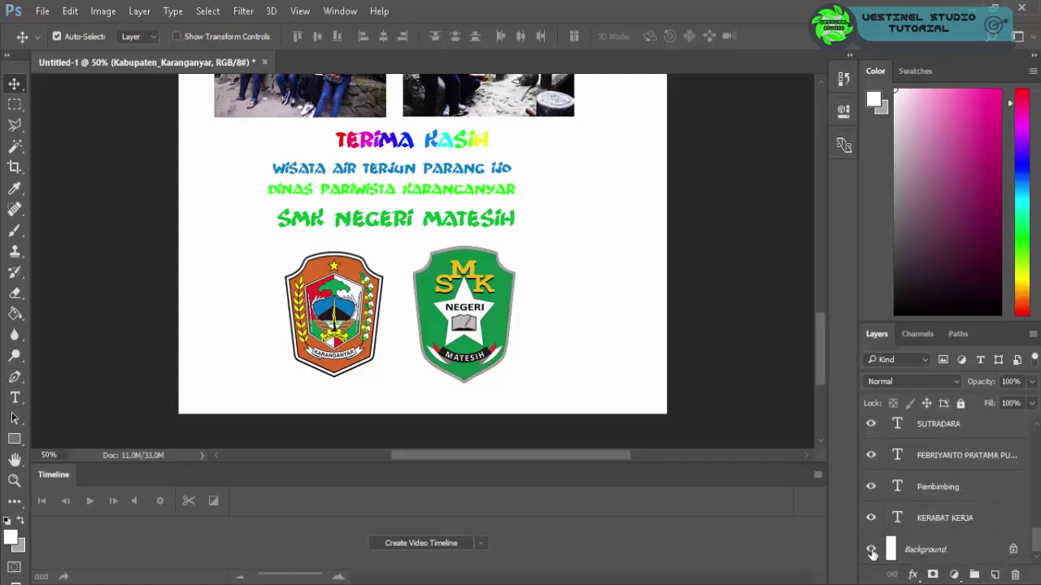
{"action": "left_click", "coordinate": [870, 549]}
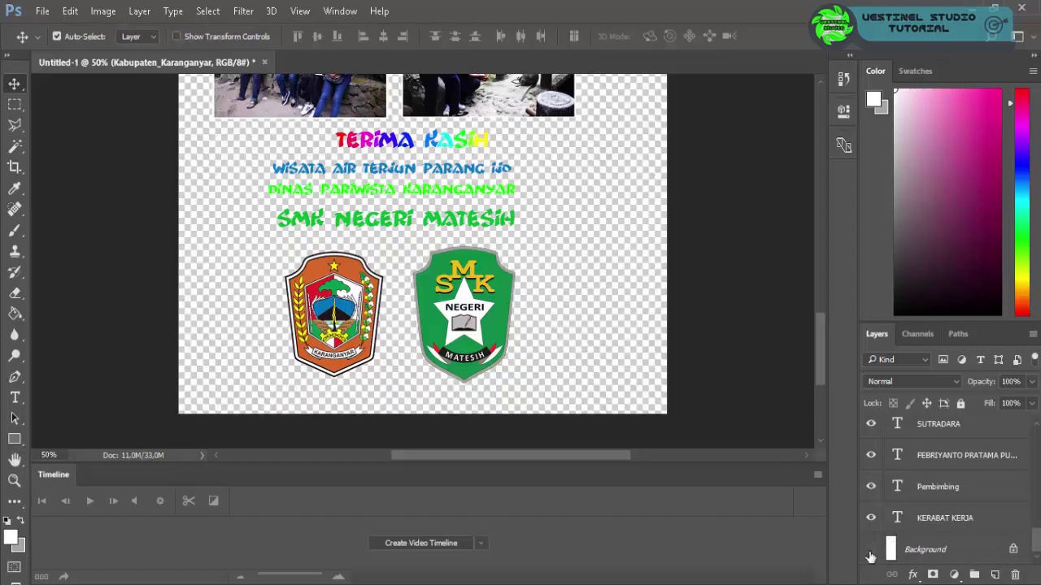
{"action": "scroll", "coordinate": [544, 316], "scroll_direction": "up", "scroll_amount": 2}
{"action": "scroll", "coordinate": [817, 328], "scroll_direction": "up", "scroll_amount": 3}
{"action": "mouse_move", "coordinate": [821, 332]}
{"action": "left_mouse_down"}
{"action": "mouse_move", "coordinate": [839, 168]}
{"action": "mouse_move", "coordinate": [828, 191]}
{"action": "mouse_move", "coordinate": [813, 376]}
{"action": "left_mouse_up"}
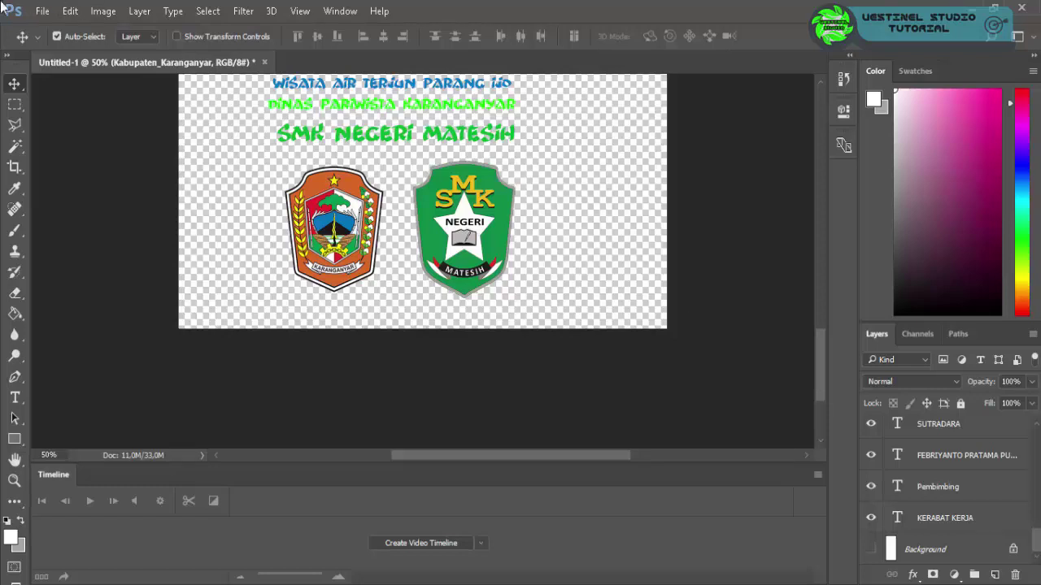
{"action": "left_click", "coordinate": [42, 11]}
{"action": "left_click", "coordinate": [75, 193]}
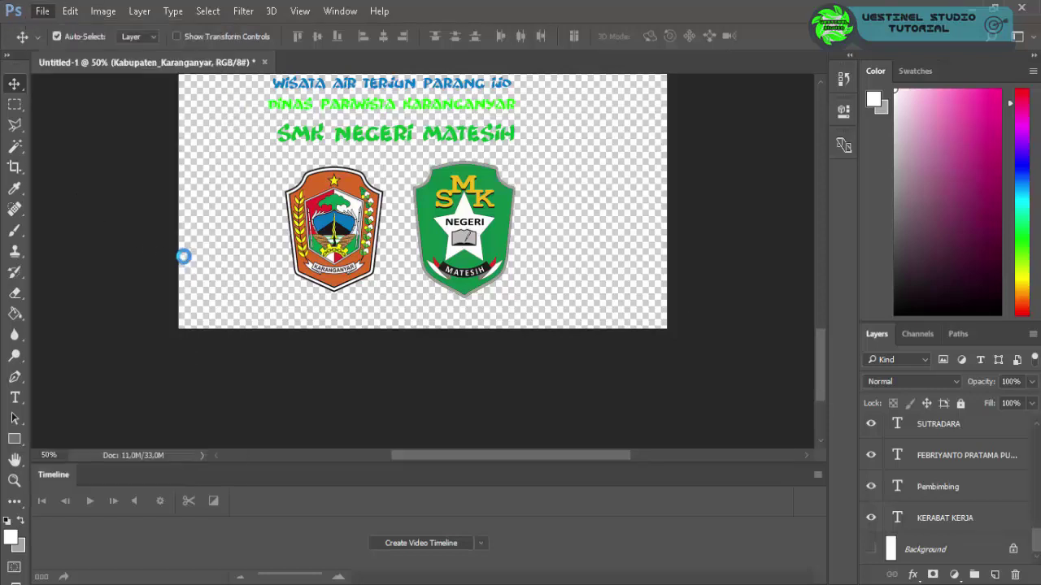
{"action": "type", "text": "cr"}
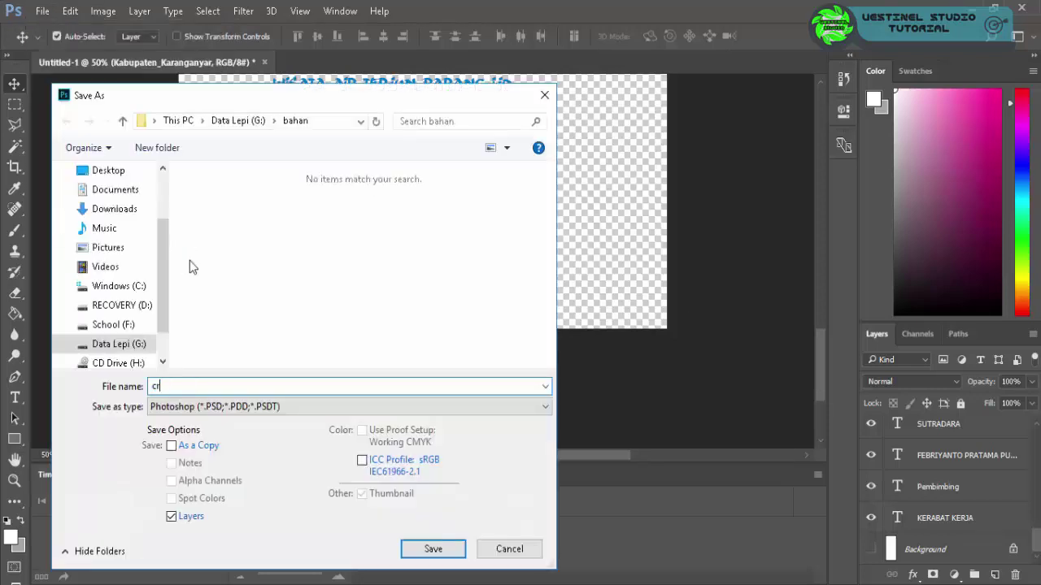
{"action": "type", "text": "edit"}
{"action": "left_click", "coordinate": [431, 549]}
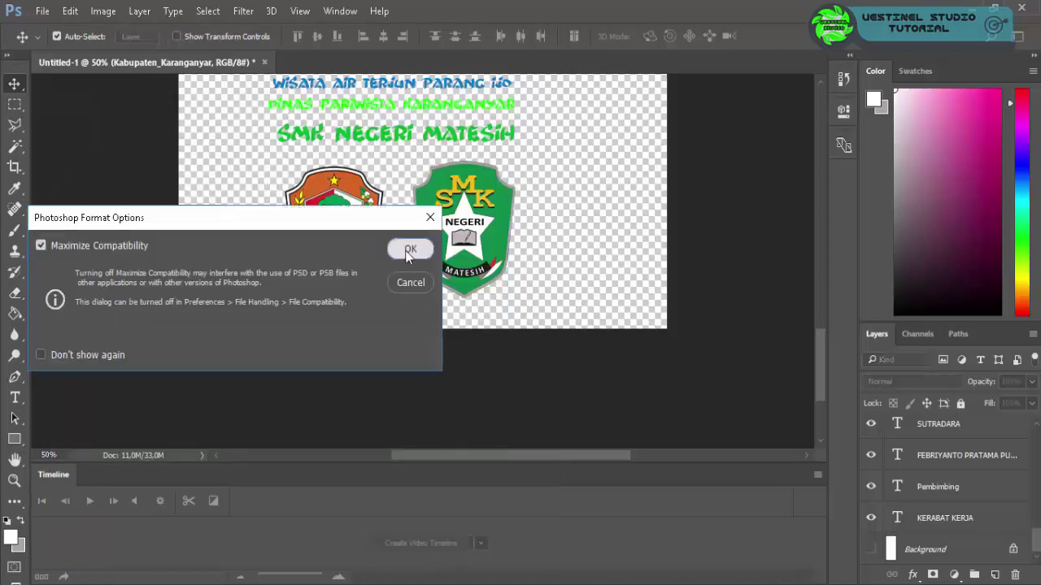
{"action": "left_click", "coordinate": [409, 252]}
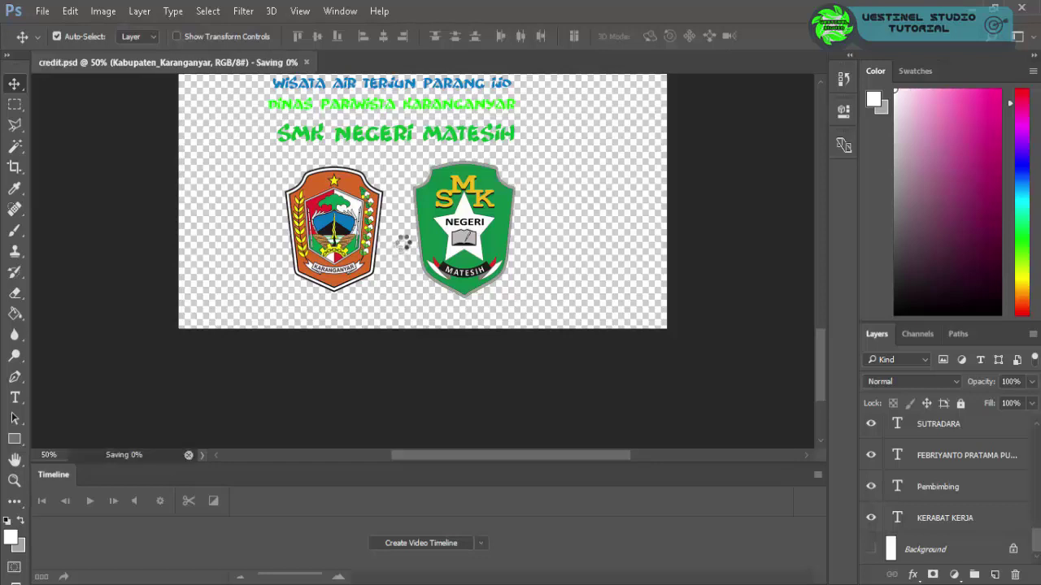
{"action": "left_click", "coordinate": [43, 11]}
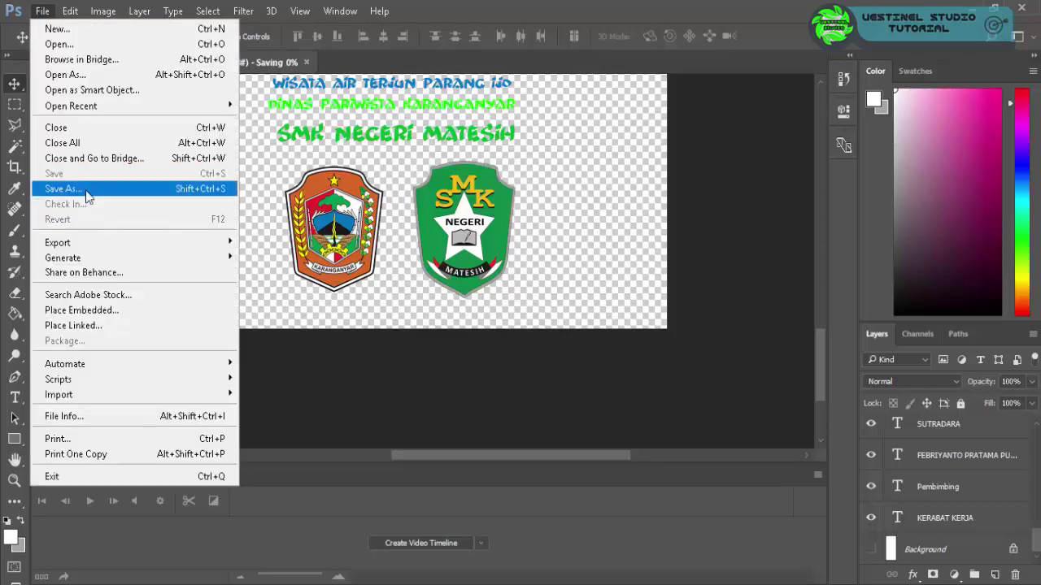
{"action": "left_click", "coordinate": [93, 192]}
{"action": "left_click", "coordinate": [547, 251]}
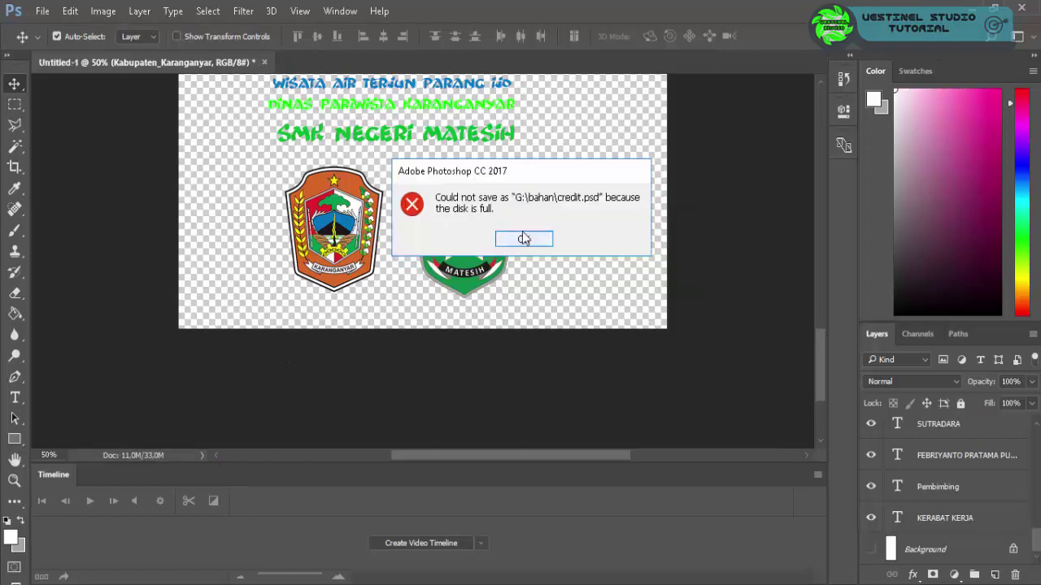
{"action": "left_click", "coordinate": [524, 241]}
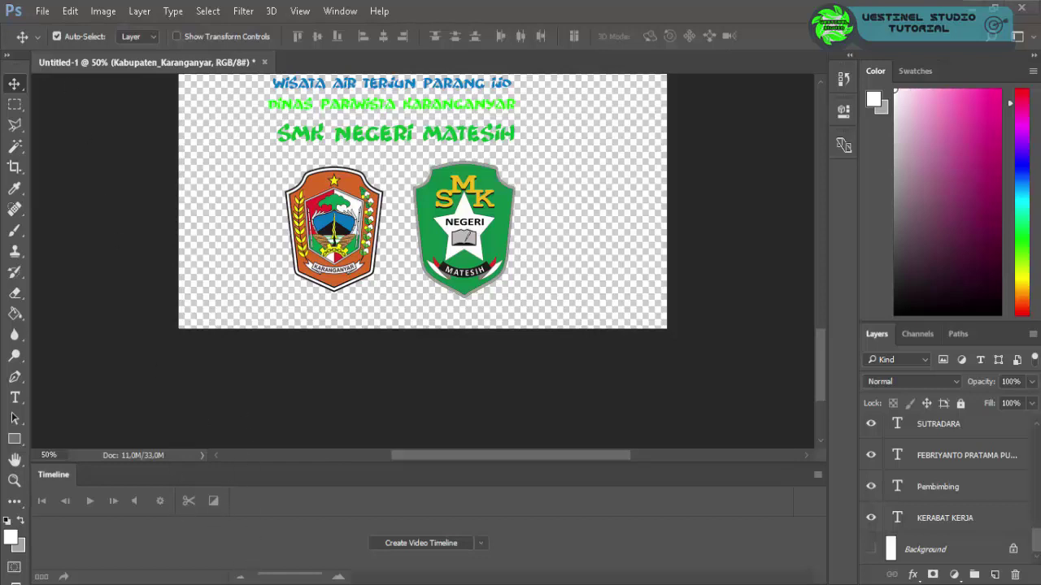
{"action": "left_click", "coordinate": [394, 581]}
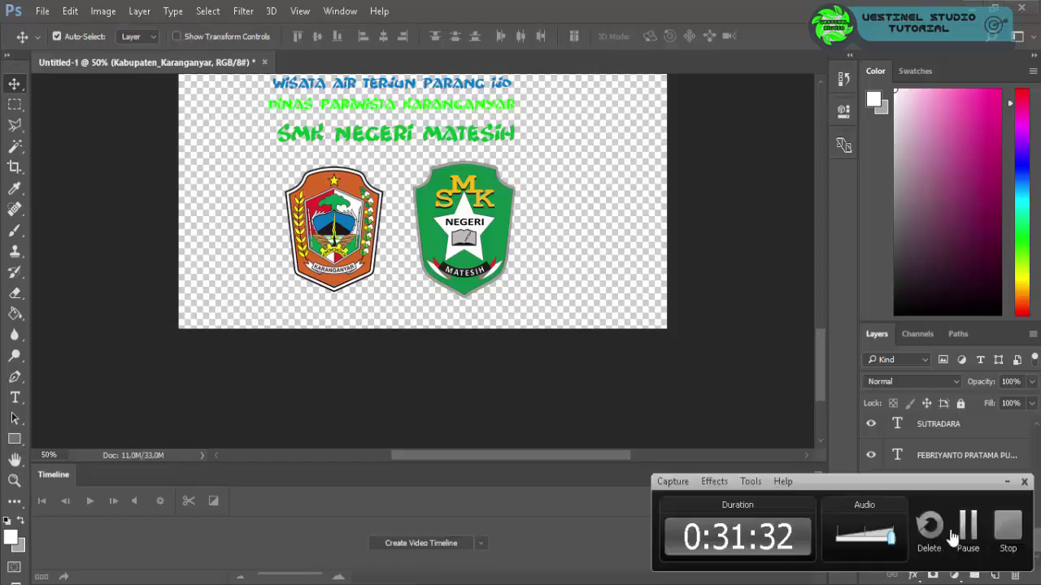
- Save the document as credit.psd, accepting the PSD compatibility prompt
{"action": "left_click", "coordinate": [40, 12]}
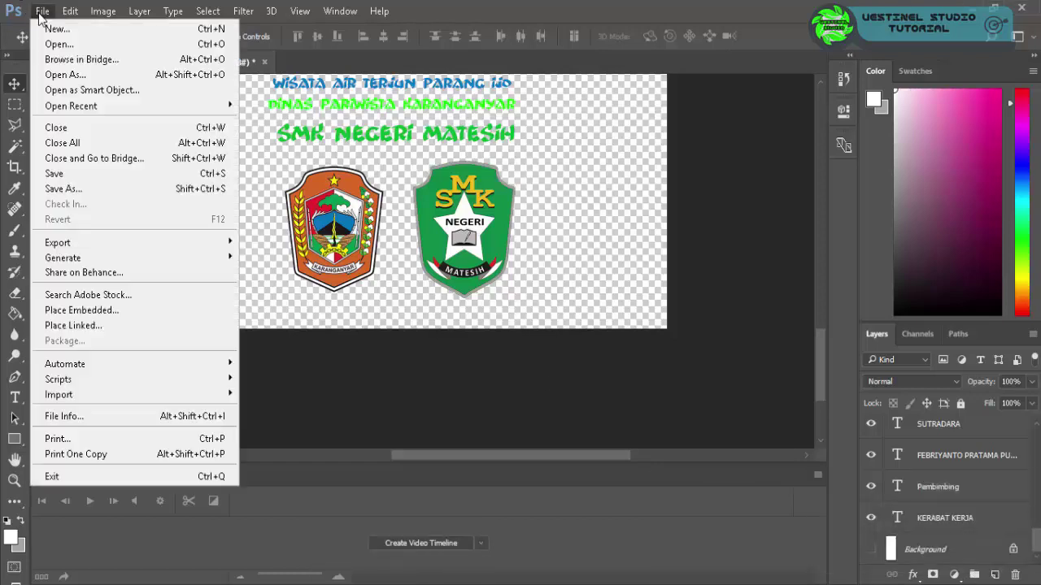
{"action": "left_click", "coordinate": [100, 190]}
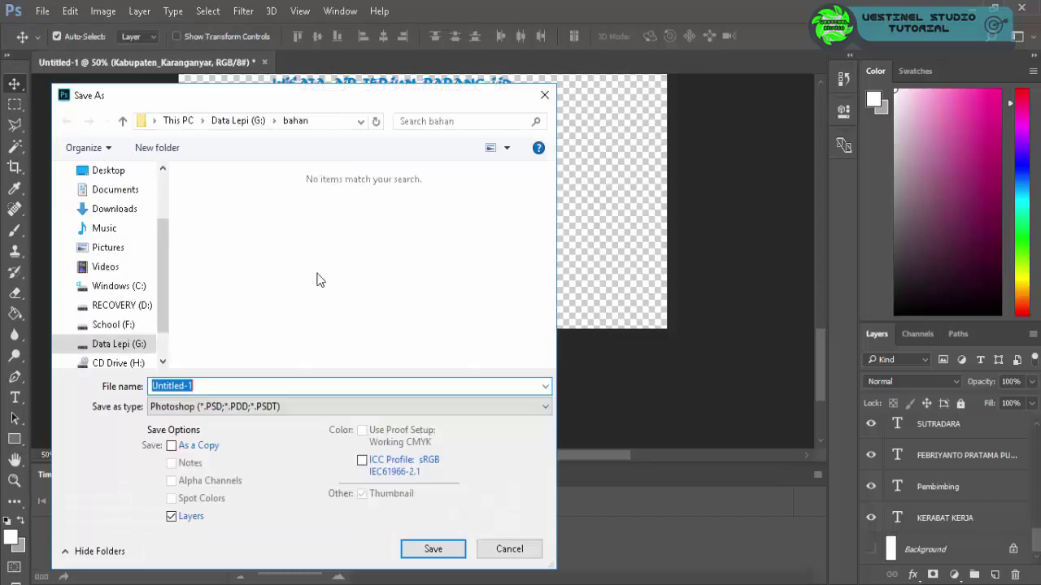
{"action": "type", "text": "c"}
{"action": "type", "text": "redit"}
{"action": "left_click", "coordinate": [433, 549]}
{"action": "left_click", "coordinate": [407, 250]}
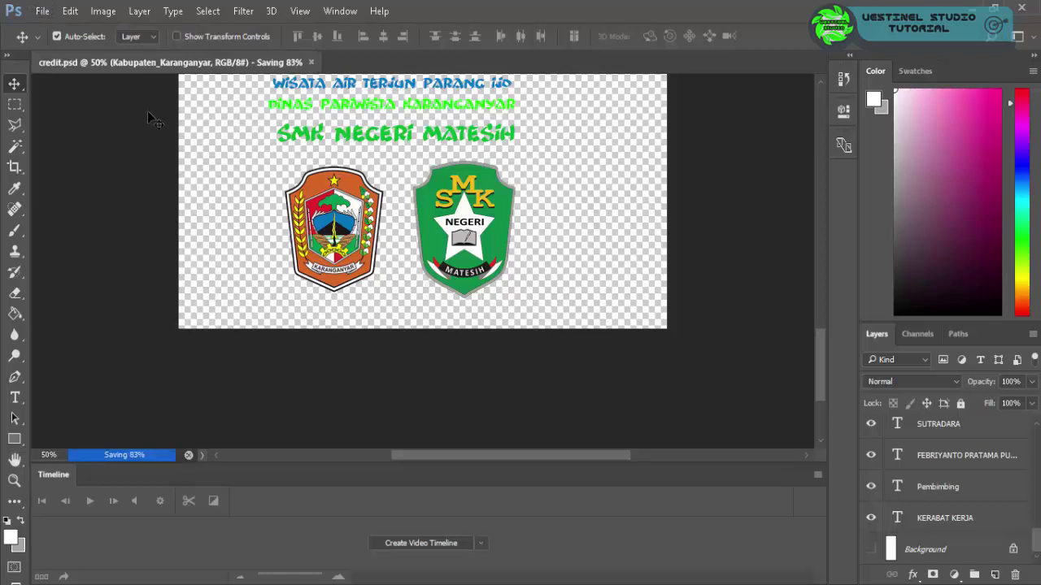
{"action": "left_click", "coordinate": [42, 11]}
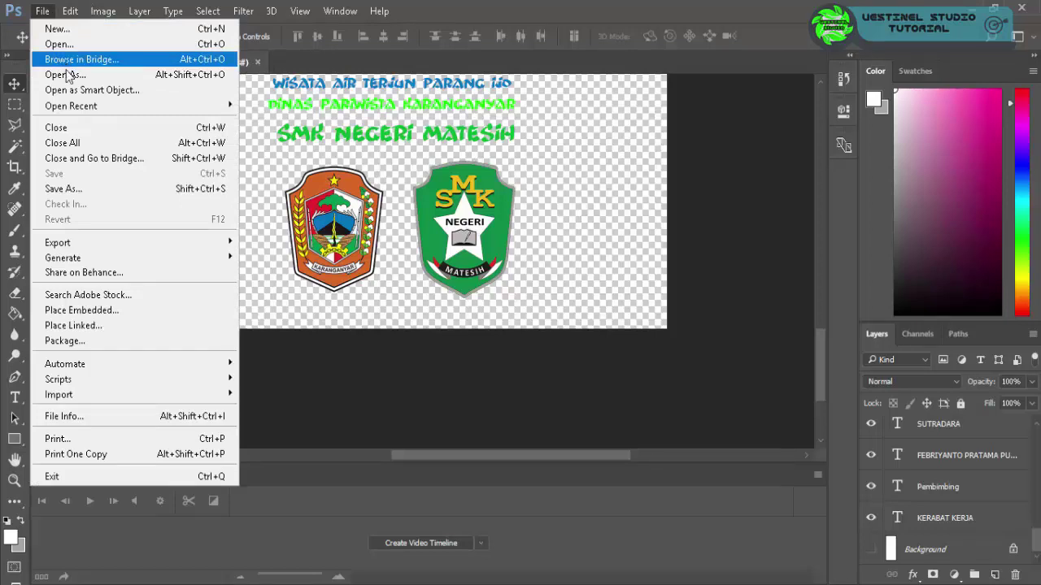
- Save a PNG copy named credit with Smallest / Slow compression and no interlacing
{"action": "left_click", "coordinate": [83, 188]}
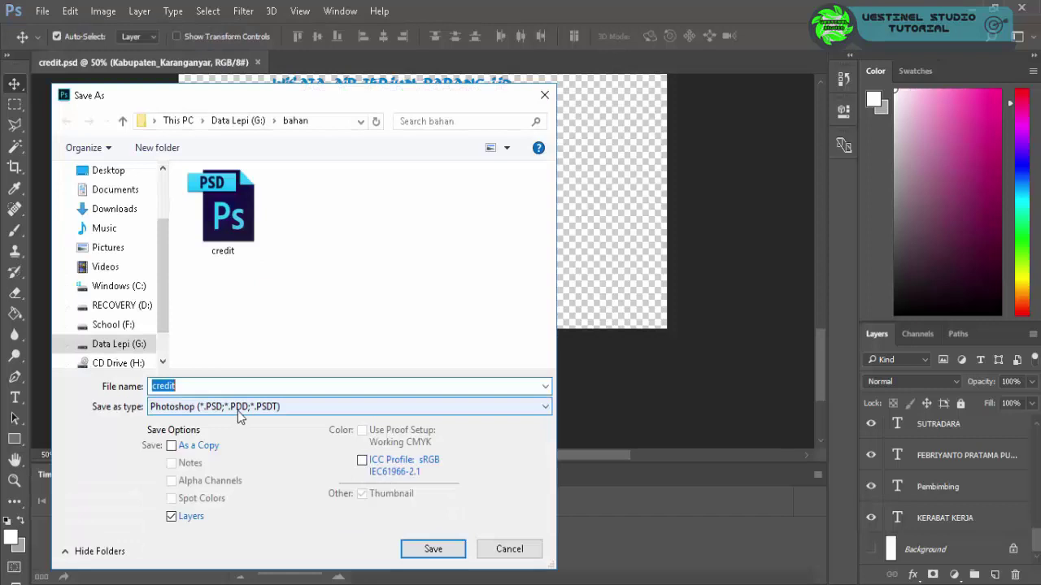
{"action": "left_click", "coordinate": [238, 411]}
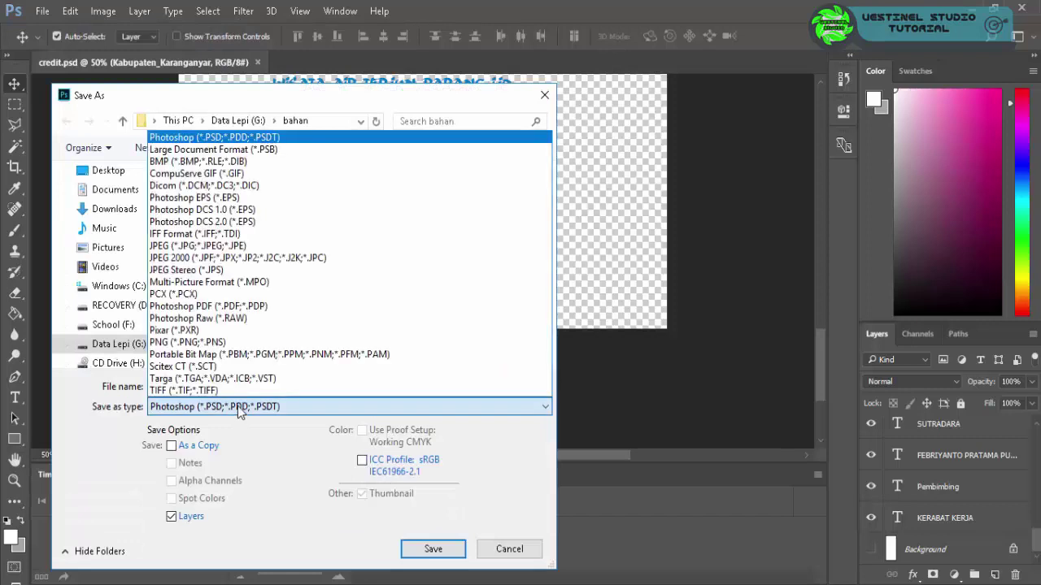
{"action": "left_click", "coordinate": [198, 345]}
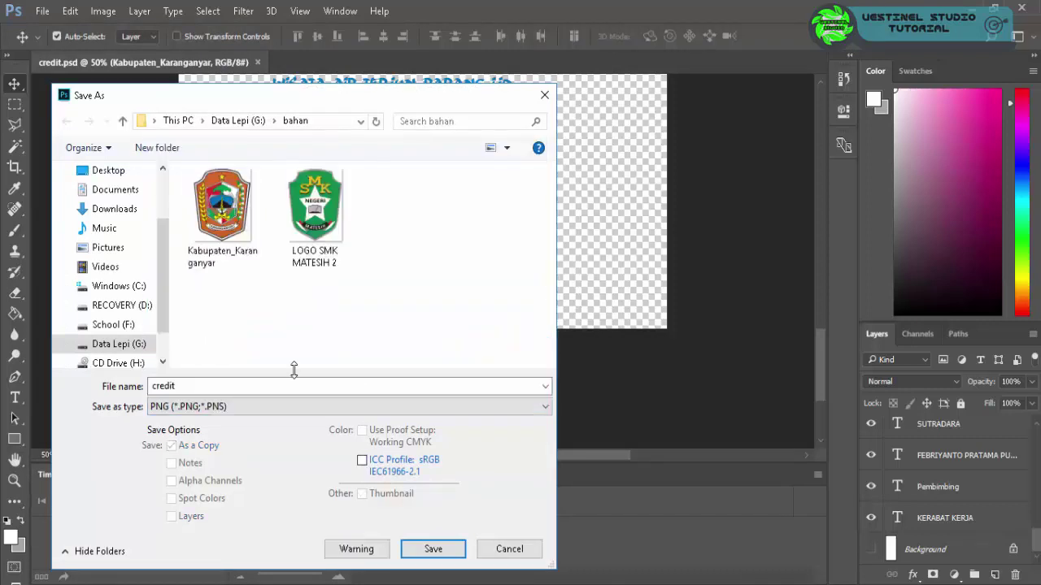
{"action": "left_click", "coordinate": [430, 549]}
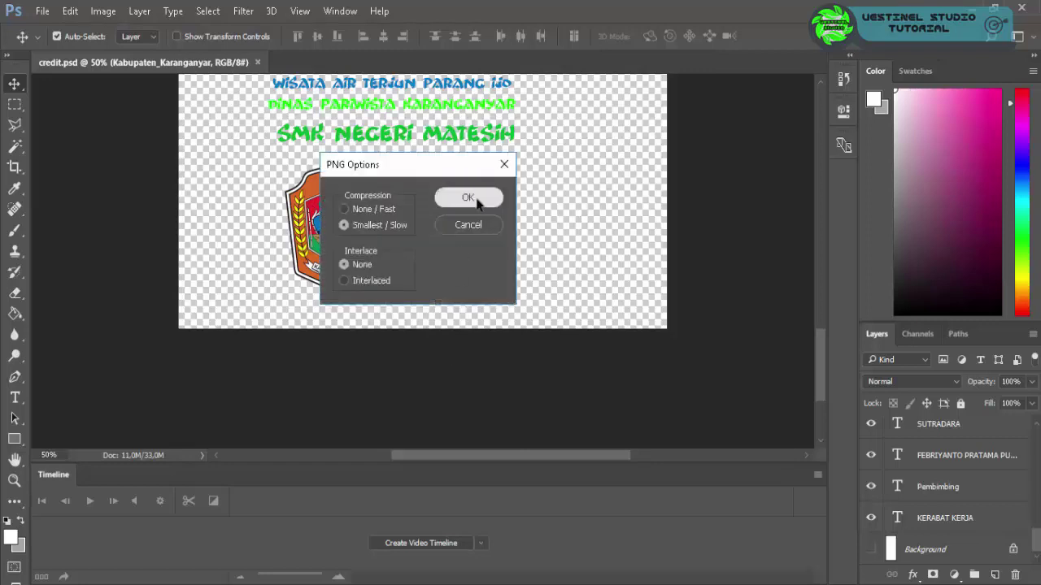
{"action": "left_click", "coordinate": [471, 196]}
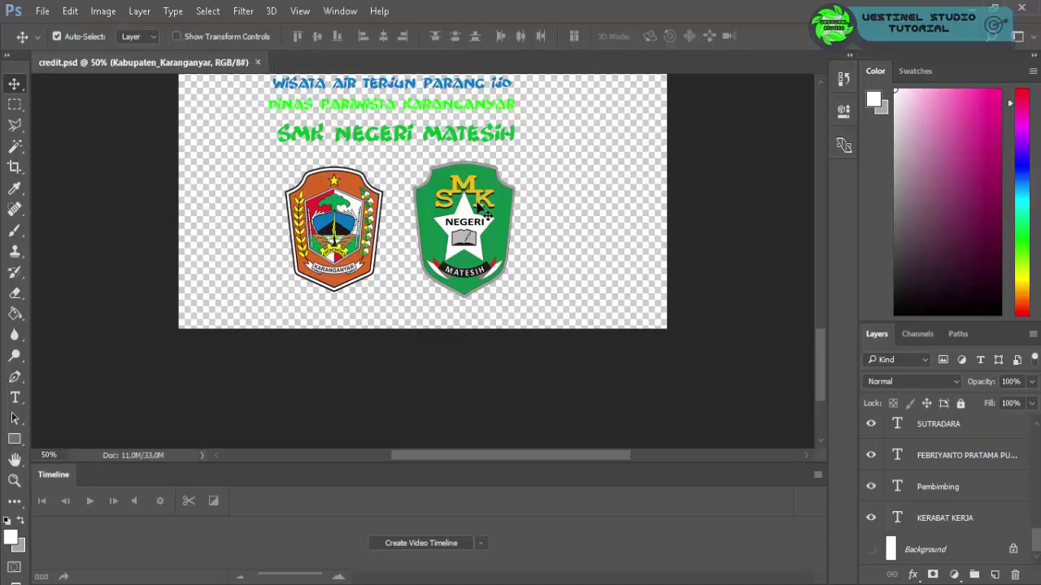
- Close the credit document and create a new video timeline, choosing Add Media for its track
{"action": "left_click", "coordinate": [259, 63]}
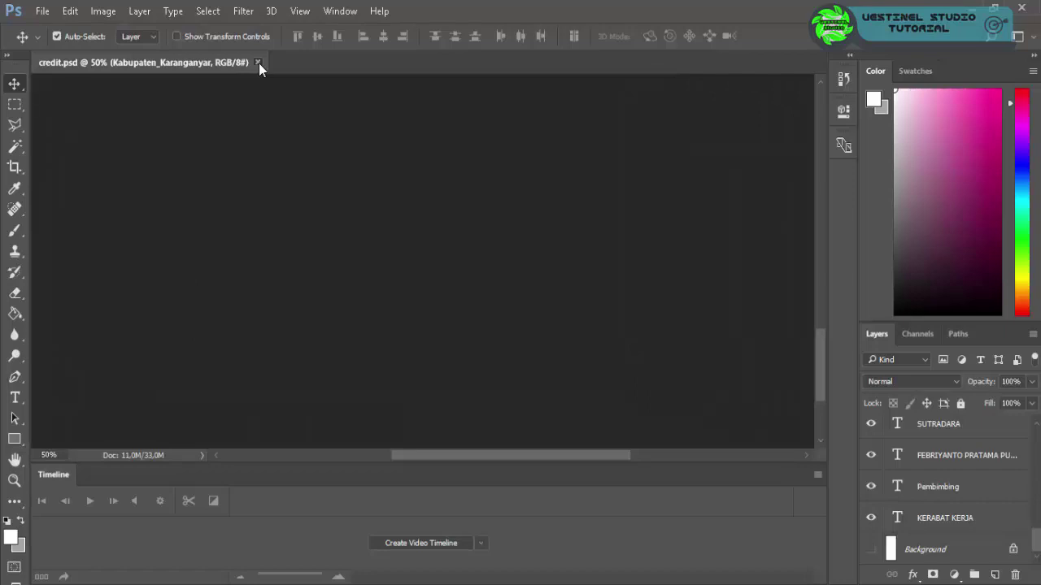
{"action": "left_click", "coordinate": [424, 547]}
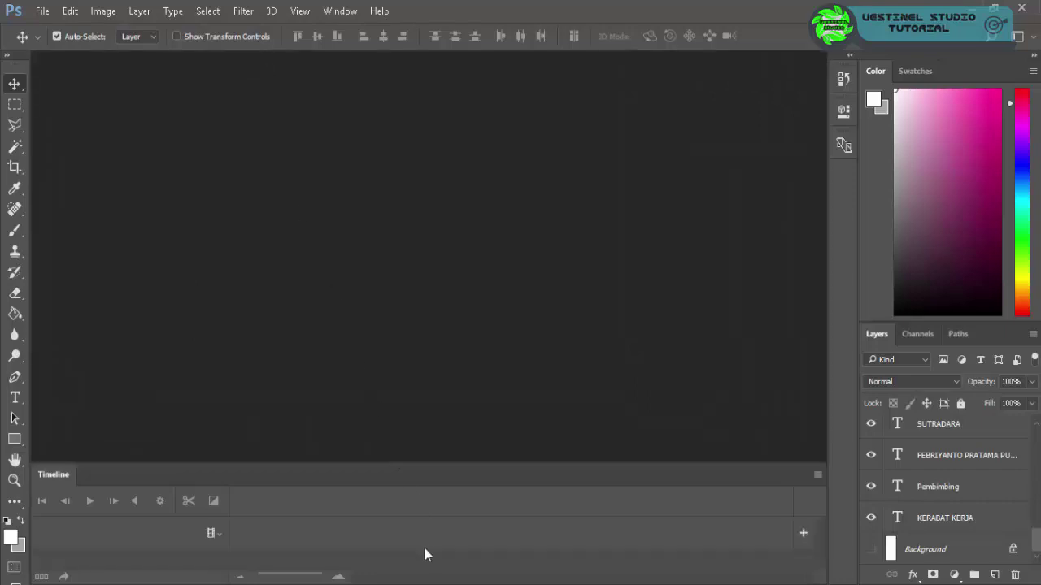
{"action": "left_click", "coordinate": [217, 535]}
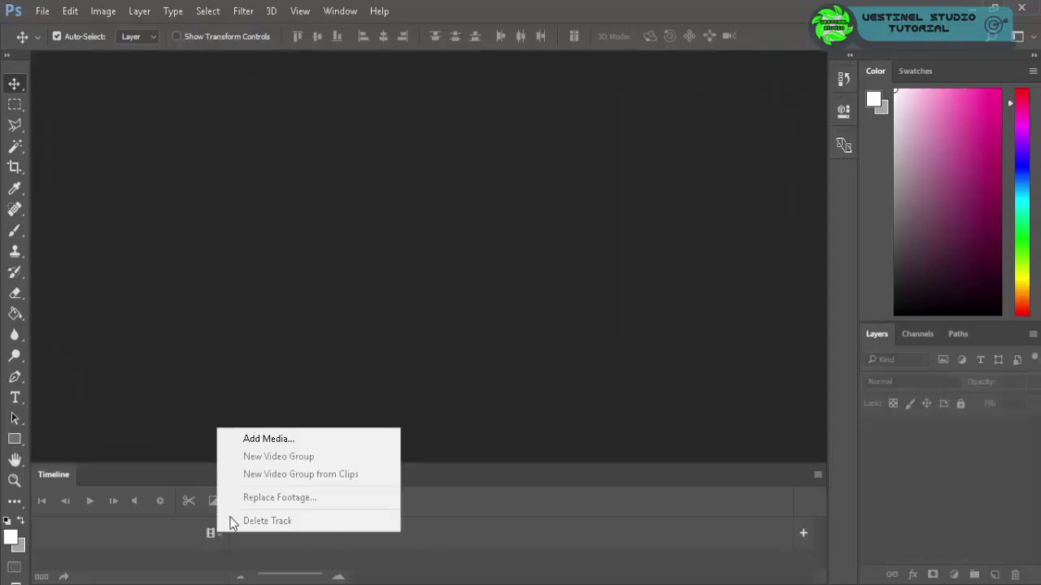
{"action": "left_click", "coordinate": [276, 443]}
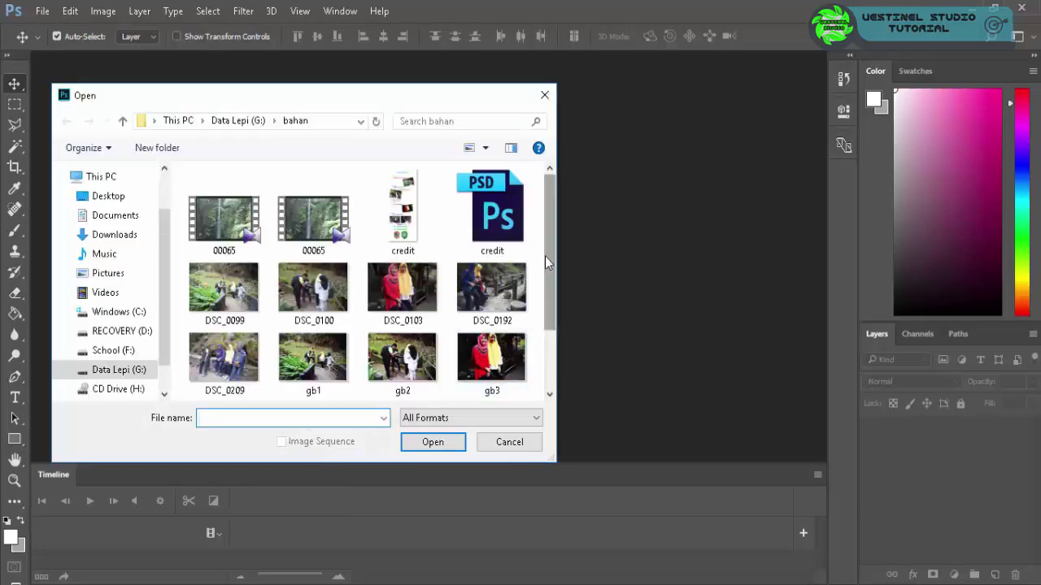
- Select the 00065 clip, check its length, size and frame rate, then import it
{"action": "left_click", "coordinate": [289, 218]}
{"action": "left_click", "coordinate": [254, 228]}
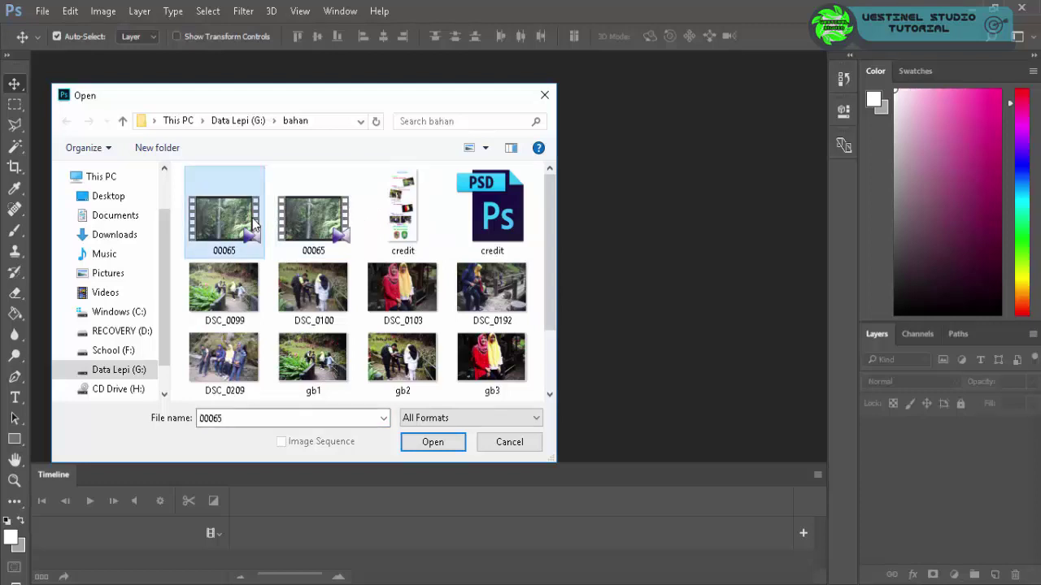
{"action": "right_click", "coordinate": [254, 228]}
{"action": "left_click", "coordinate": [309, 576]}
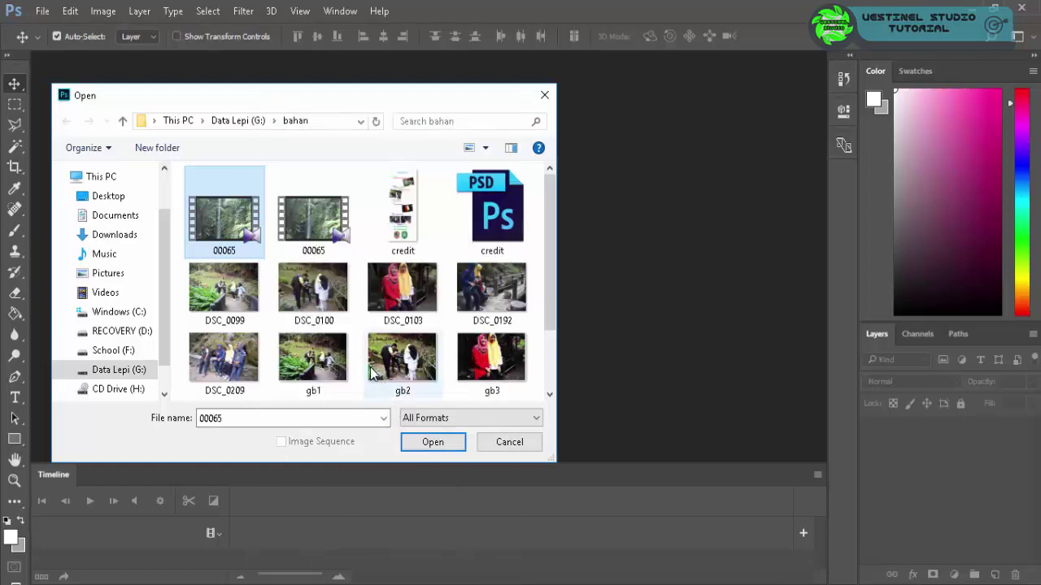
{"action": "left_click", "coordinate": [358, 209]}
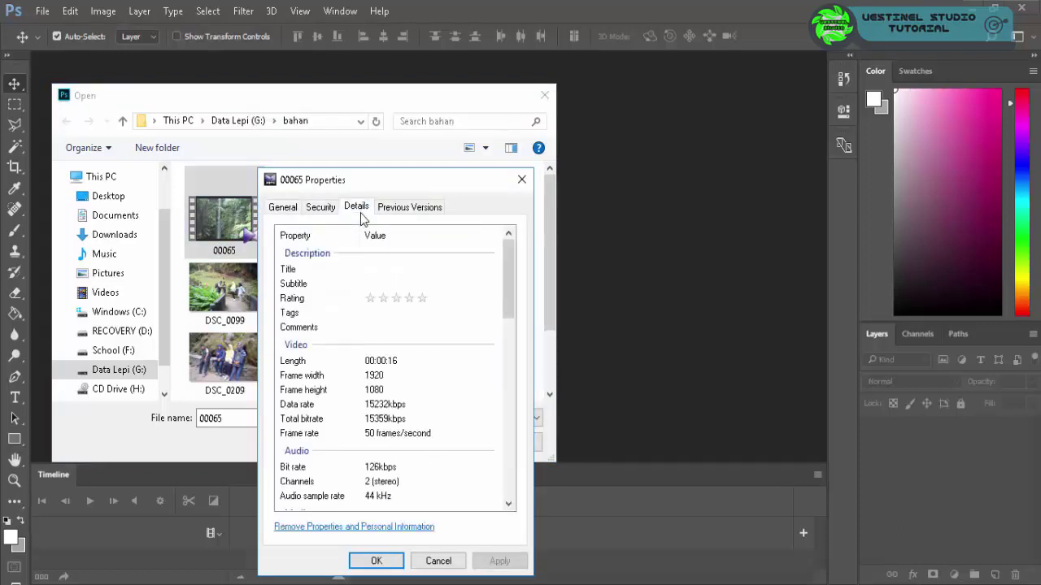
{"action": "left_click", "coordinate": [286, 209]}
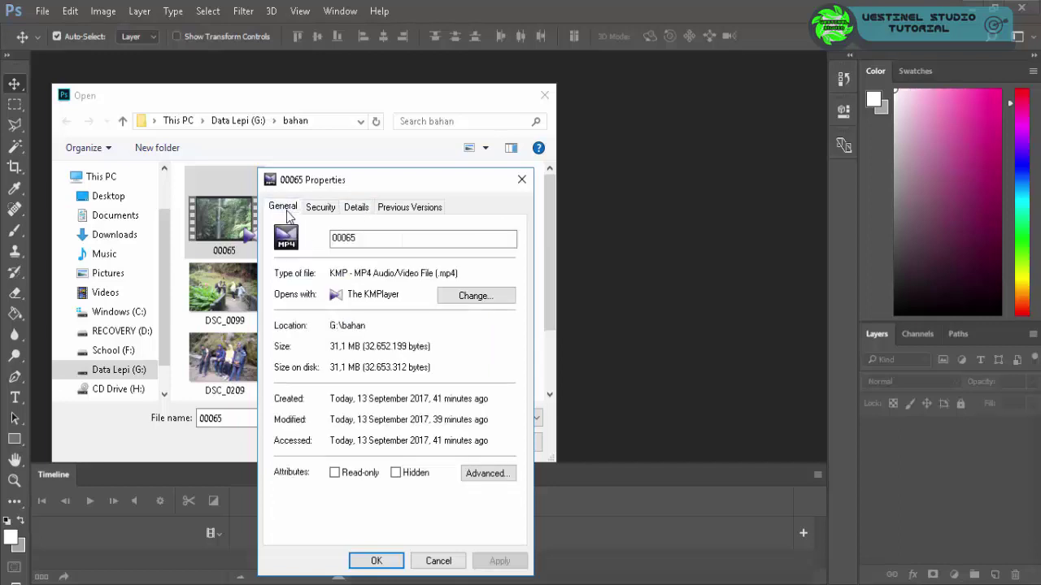
{"action": "left_click", "coordinate": [447, 563]}
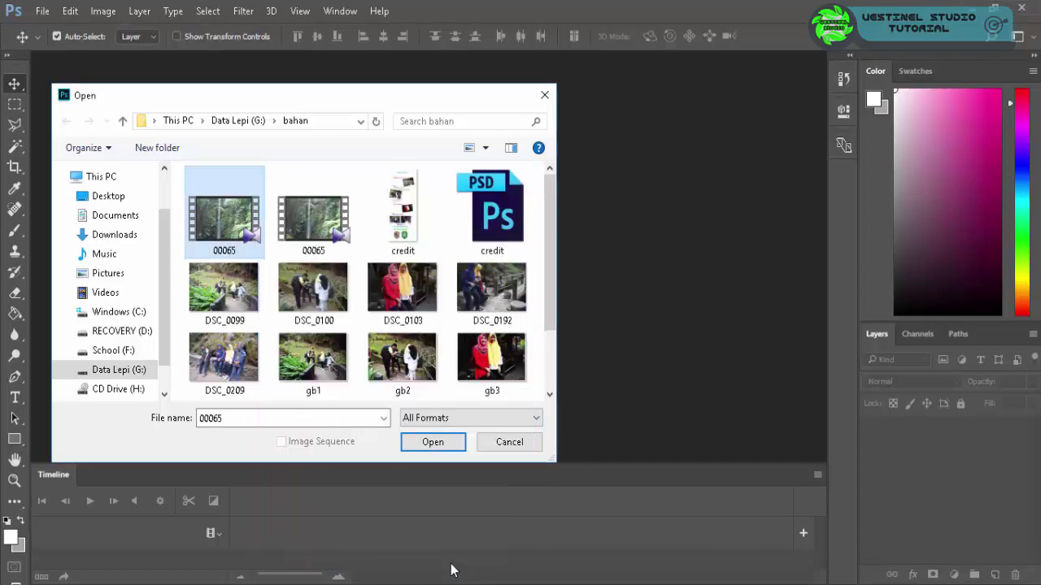
{"action": "left_click", "coordinate": [426, 445]}
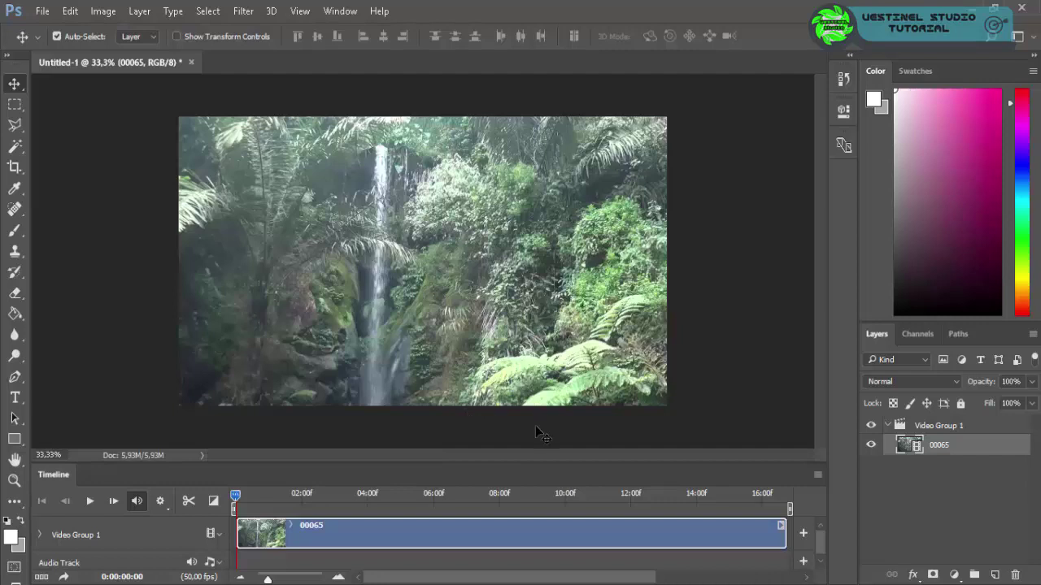
- Preview the 00065 clip at about 4:47 and 12:30 on the timeline
{"action": "left_click", "coordinate": [396, 493]}
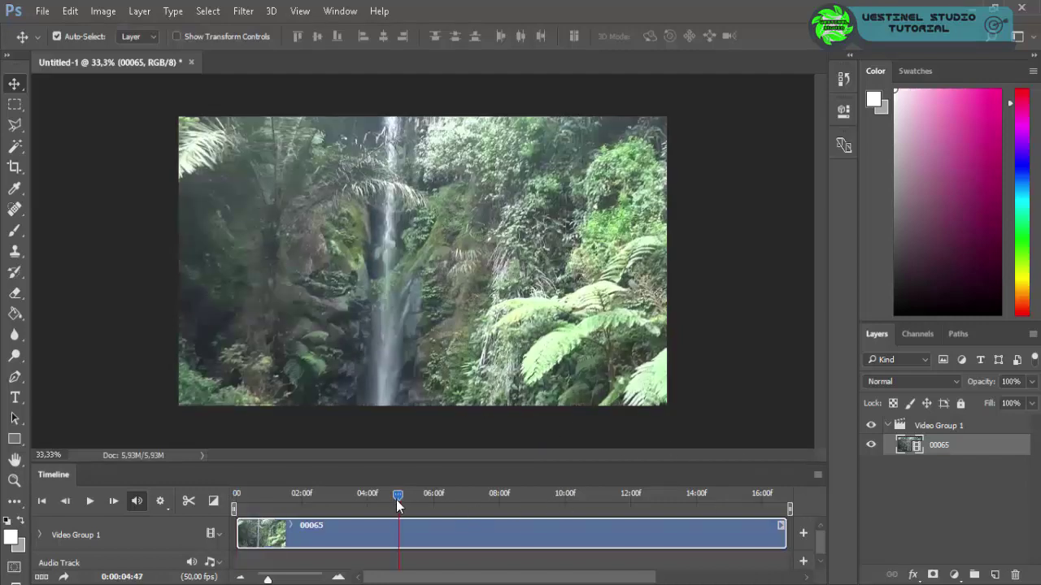
{"action": "left_click", "coordinate": [650, 494]}
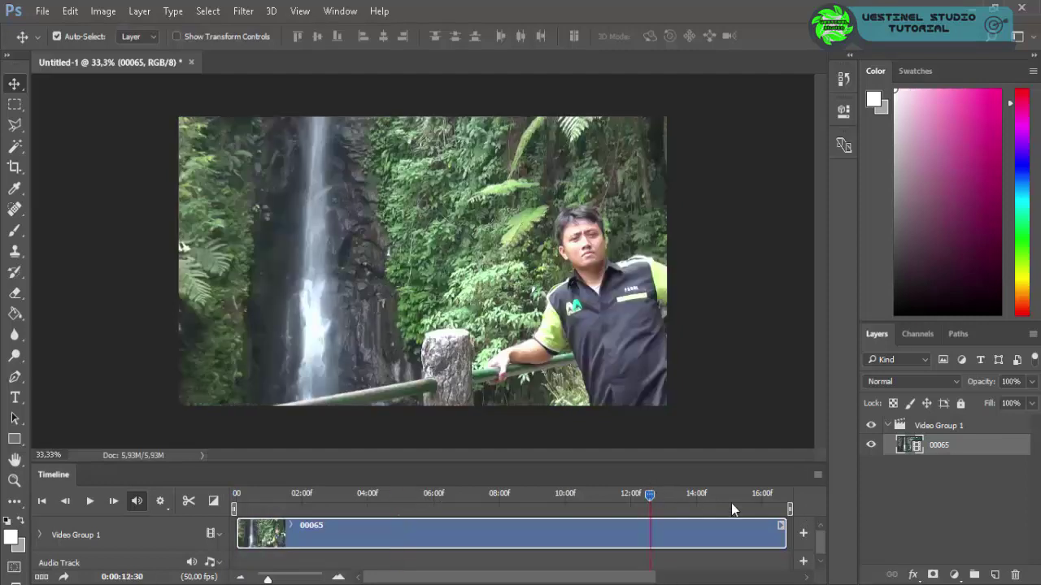
{"action": "left_click", "coordinate": [956, 574]}
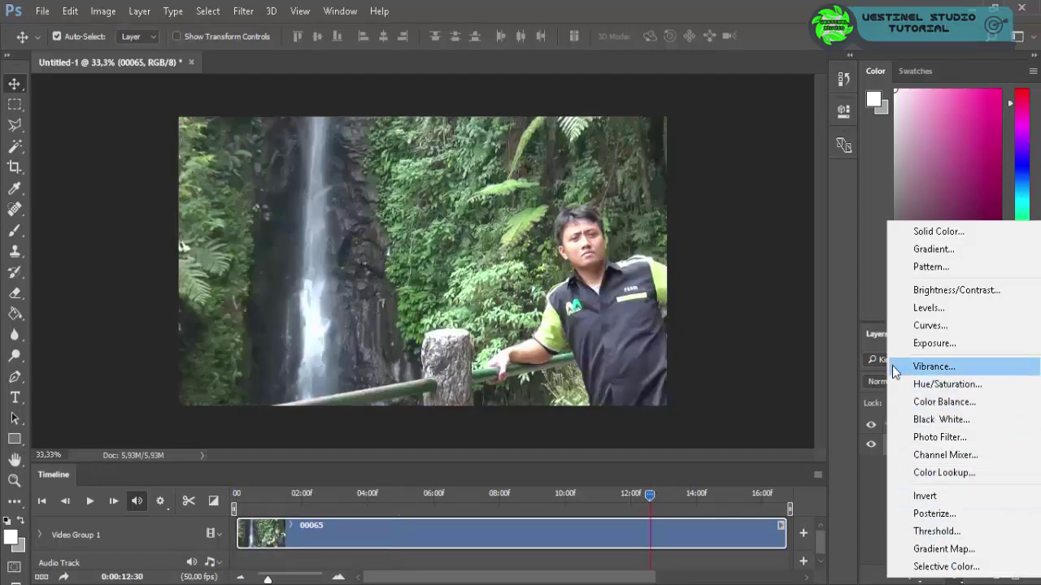
- Add a Curves layer, lowering shadows and raising highlights into an S-curve
{"action": "left_click", "coordinate": [946, 326]}
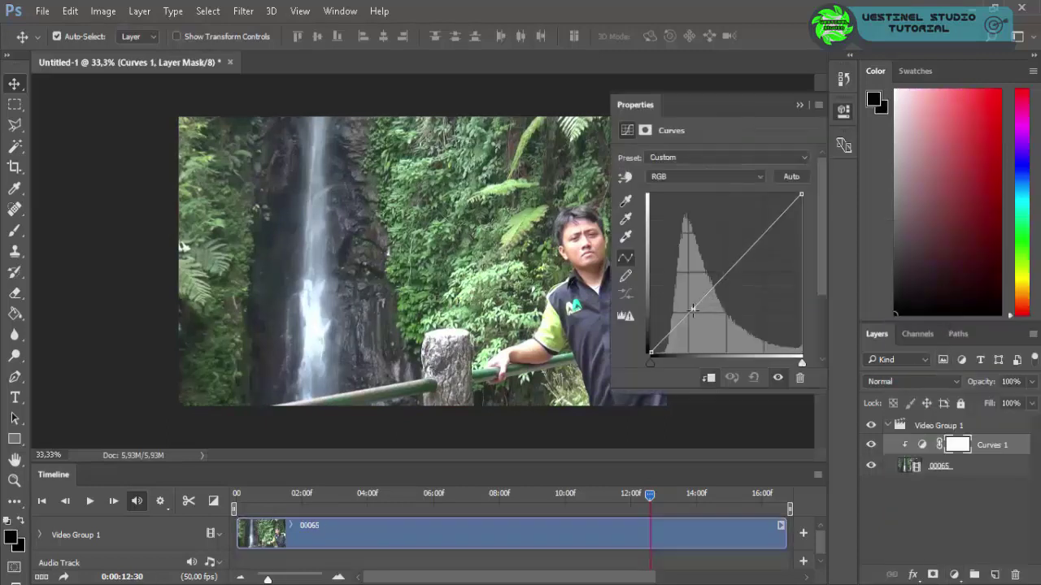
{"action": "left_click_drag", "start_coordinate": [703, 298], "coordinate": [699, 320]}
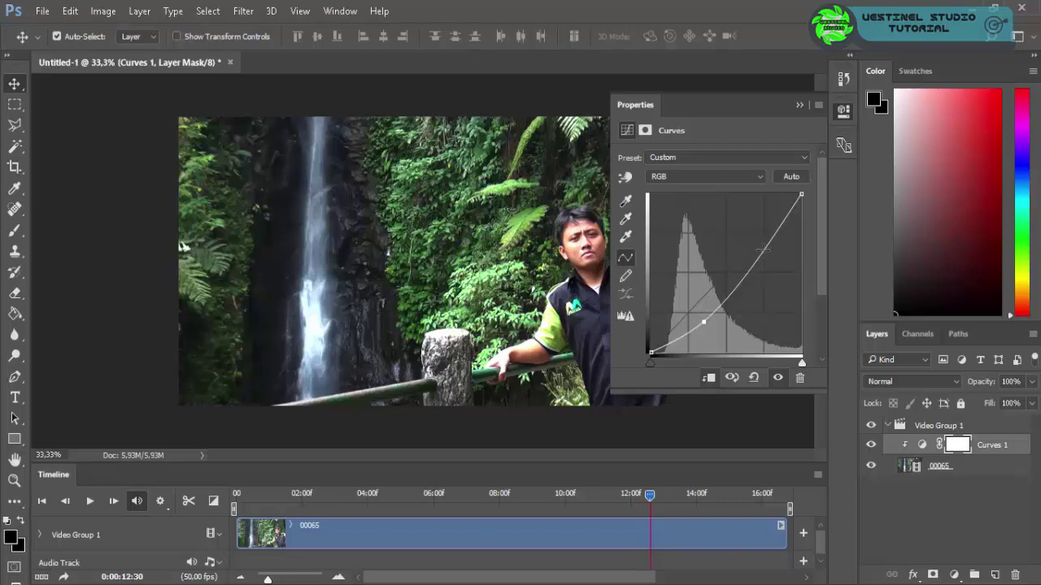
{"action": "left_click_drag", "start_coordinate": [753, 258], "coordinate": [753, 241]}
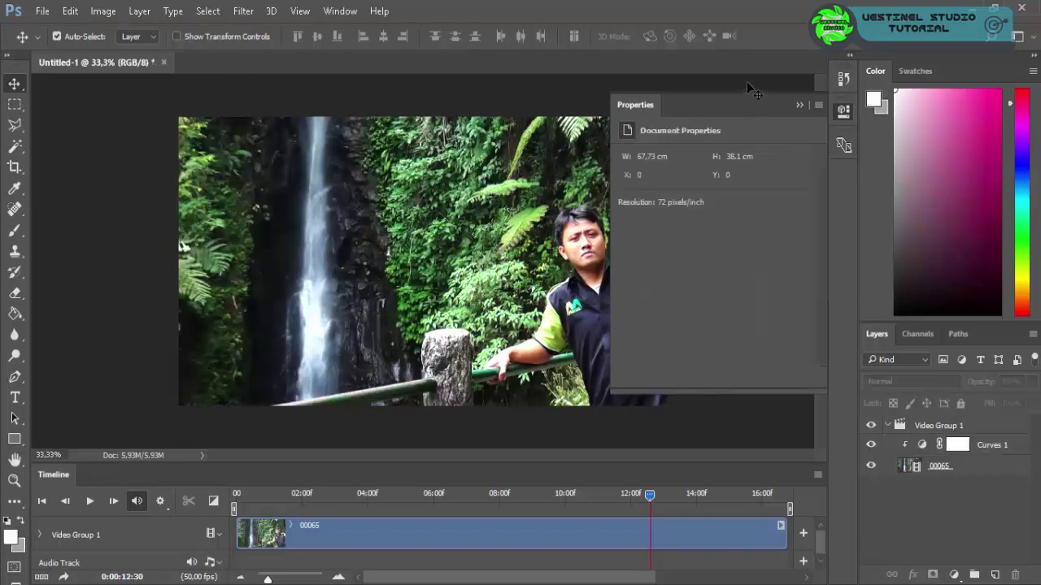
- Check the effect at 5:41, 10 s and 13:47, then rewind to 0:00:00:16
{"action": "left_click", "coordinate": [432, 497]}
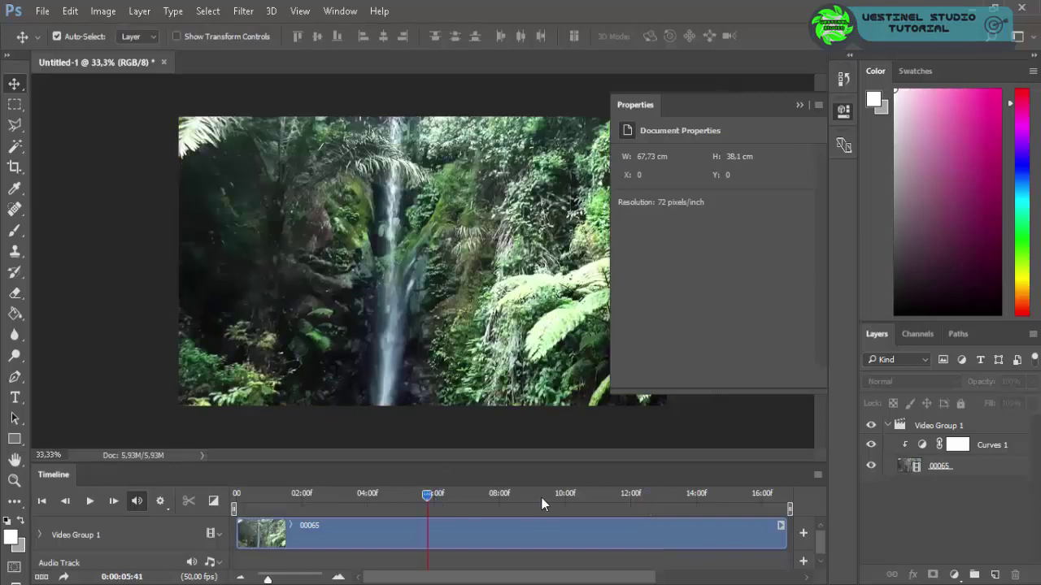
{"action": "left_click", "coordinate": [575, 492]}
{"action": "left_click", "coordinate": [694, 494]}
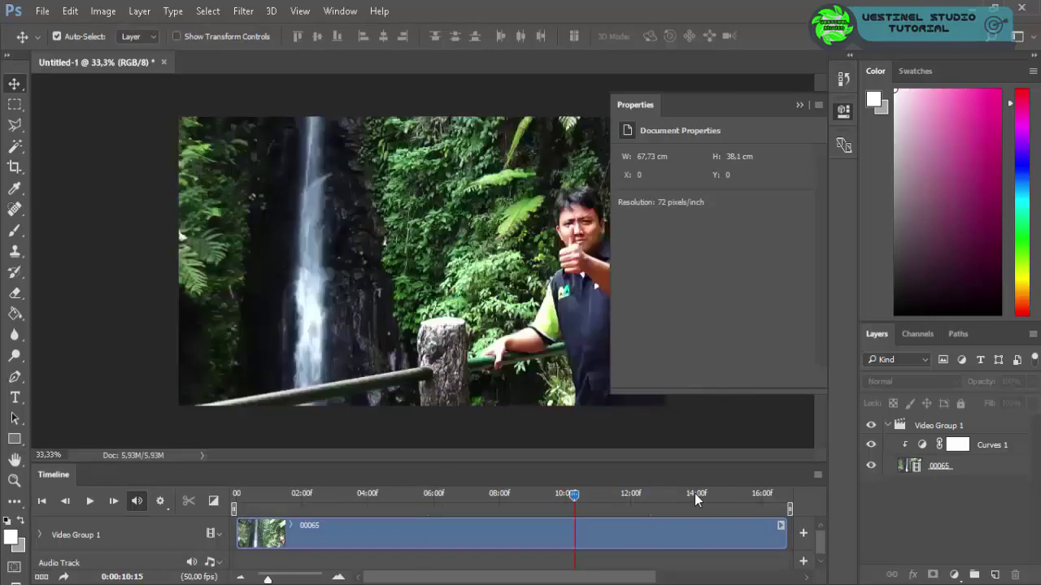
{"action": "left_click", "coordinate": [258, 495]}
{"action": "left_click", "coordinate": [246, 497]}
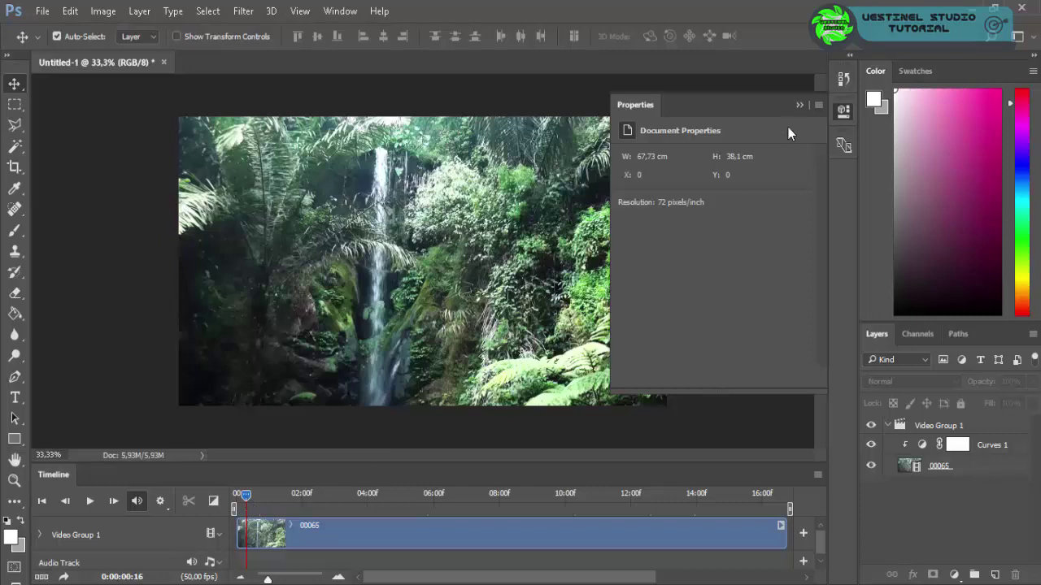
{"action": "left_click", "coordinate": [799, 104]}
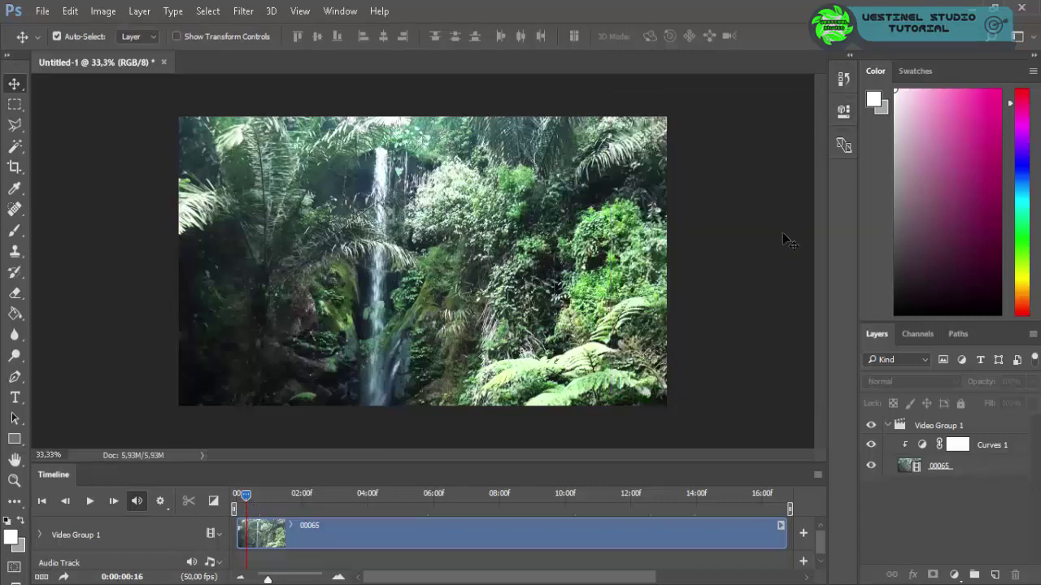
- Resize the image to 1200 × 720, converting the video layer to a smart object
{"action": "left_click", "coordinate": [103, 10]}
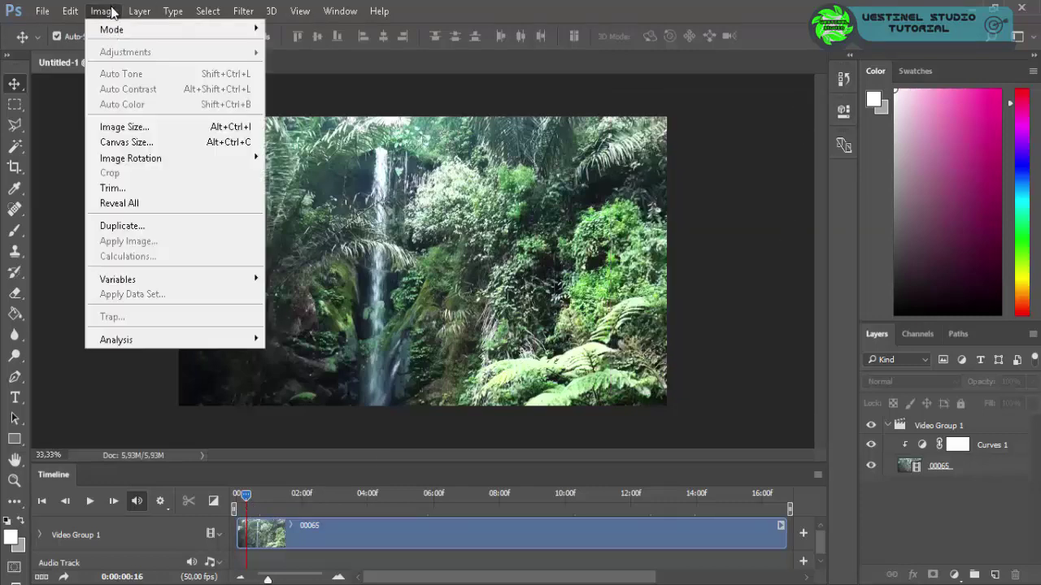
{"action": "left_click", "coordinate": [135, 140]}
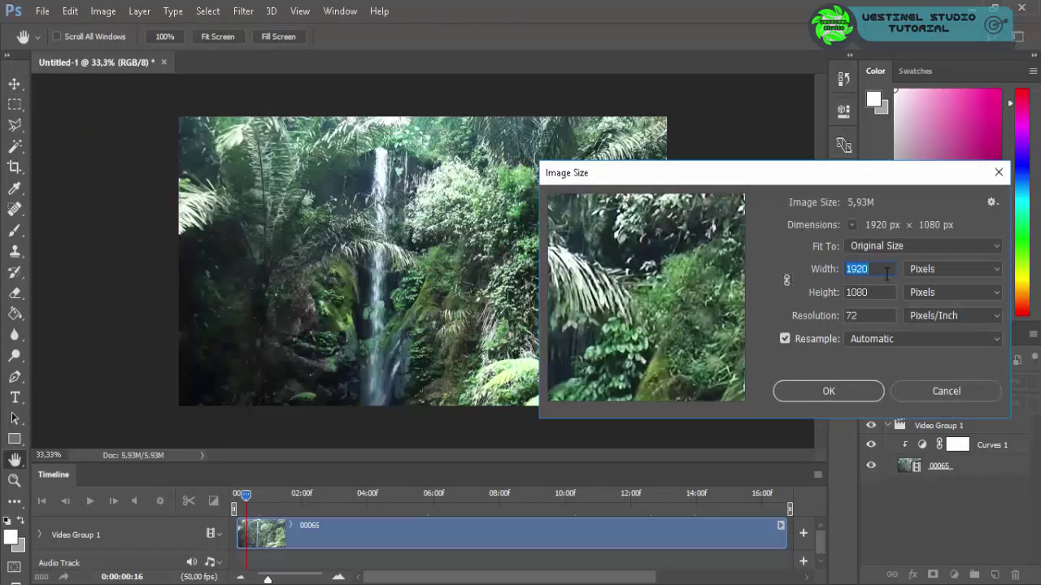
{"action": "type", "text": "1"}
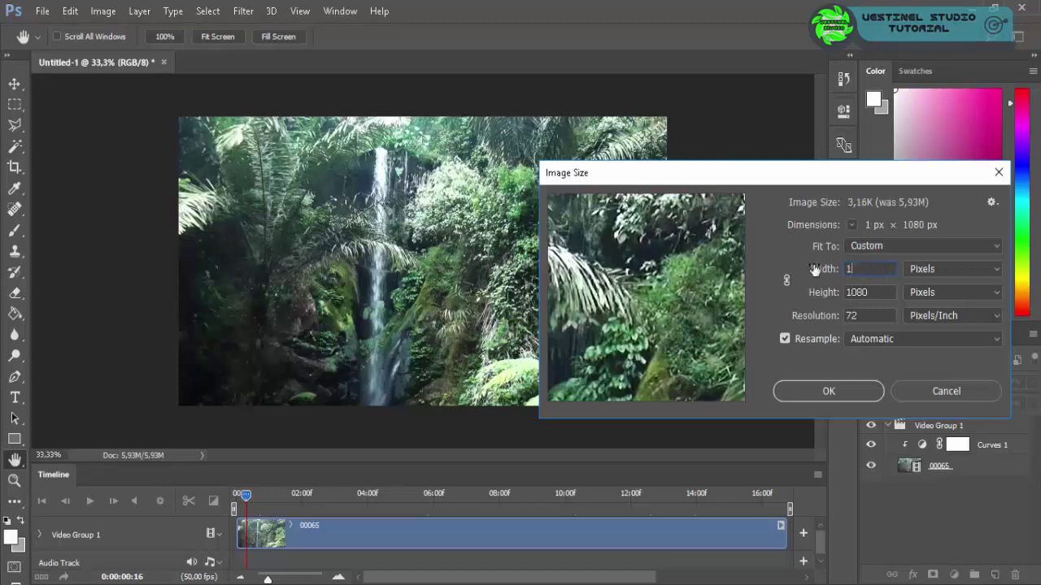
{"action": "type", "text": "200"}
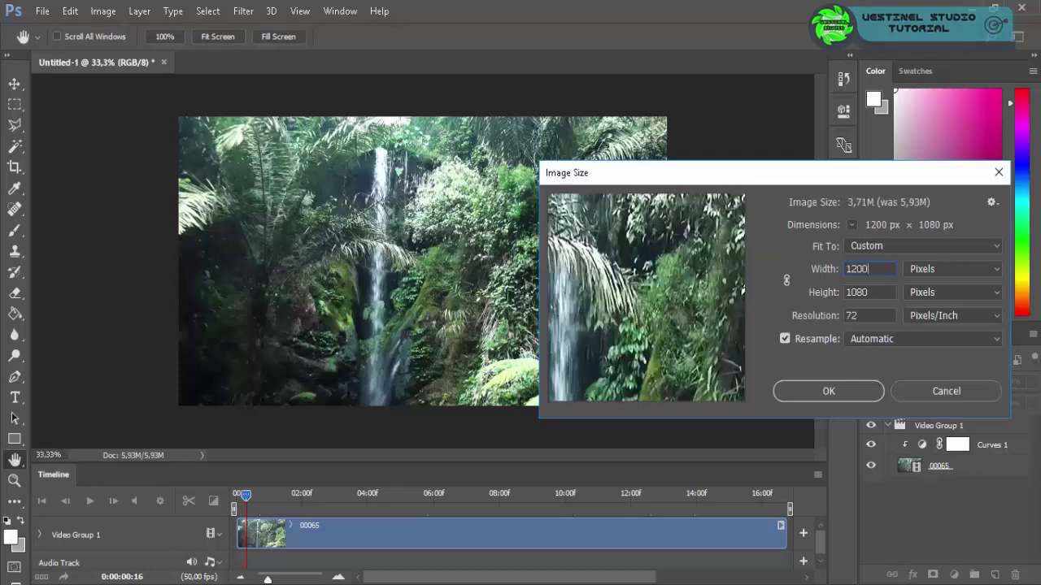
{"action": "key", "text": "Tab"}
{"action": "type", "text": "720"}
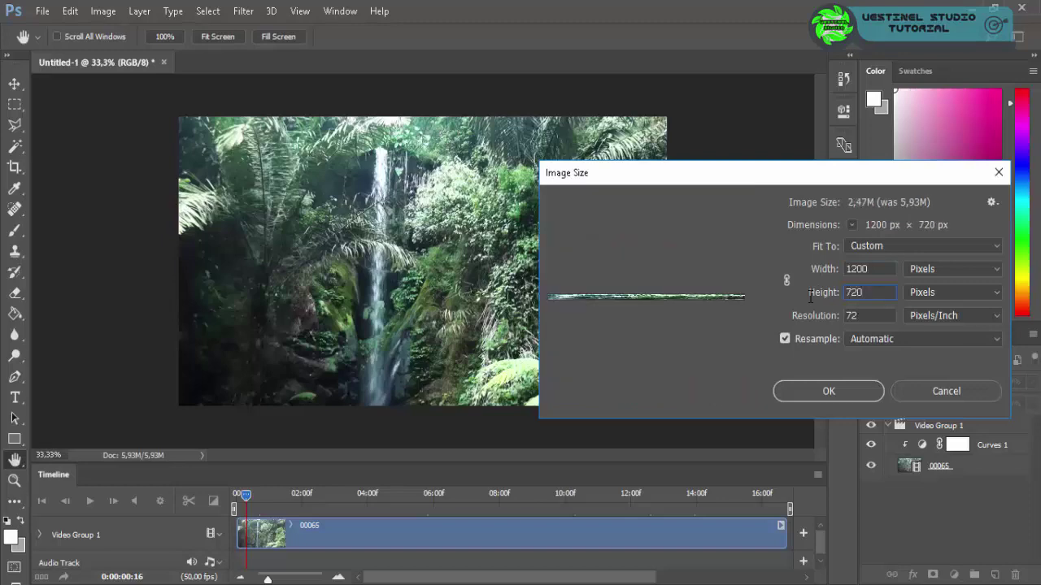
{"action": "left_click", "coordinate": [833, 399]}
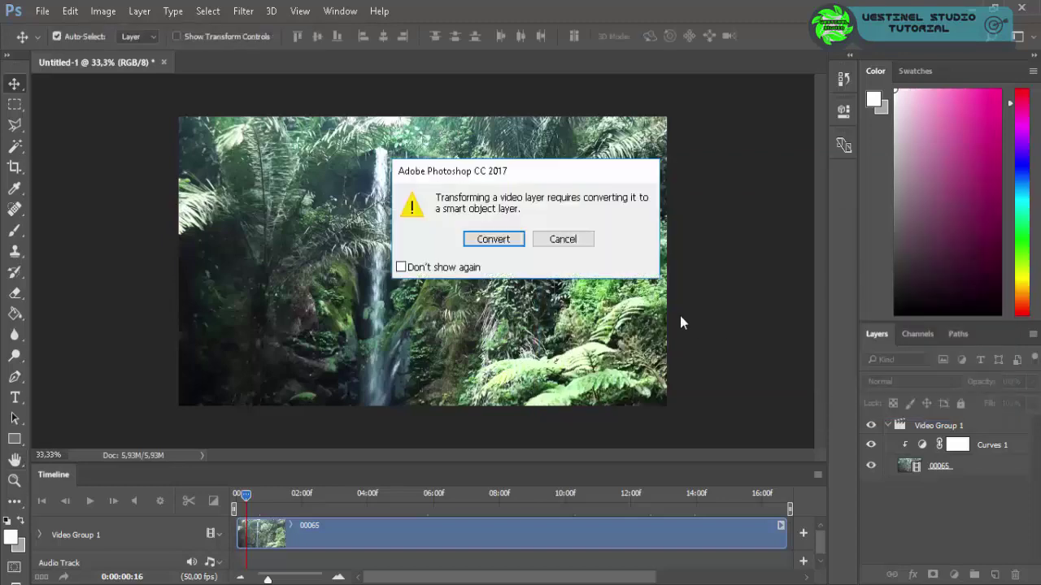
{"action": "left_click", "coordinate": [498, 238]}
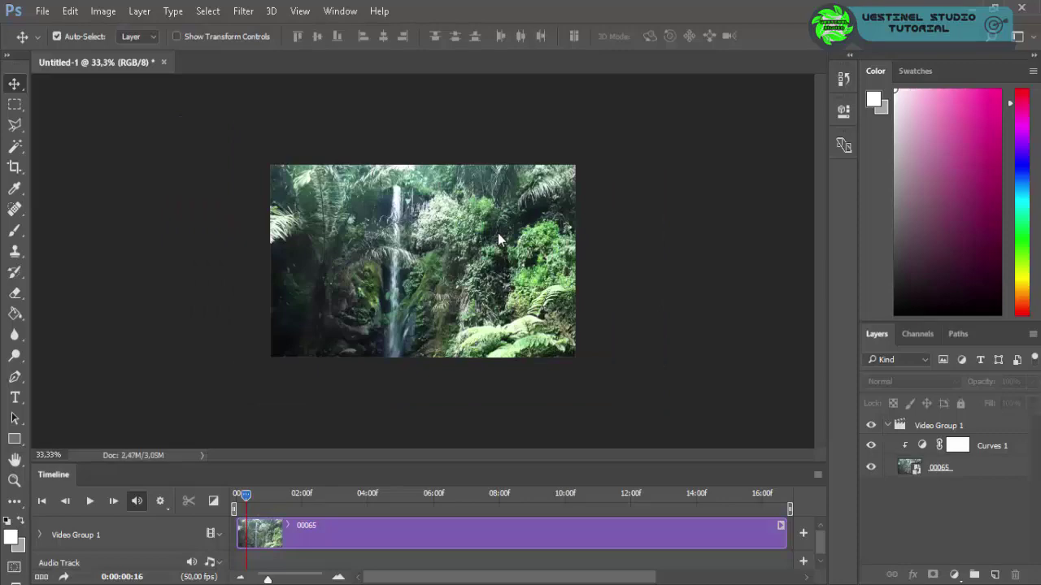
- Zoom in to inspect the resized video, return to 50%, and select Video Group 1
{"action": "key", "text": "ctrl+plus"}
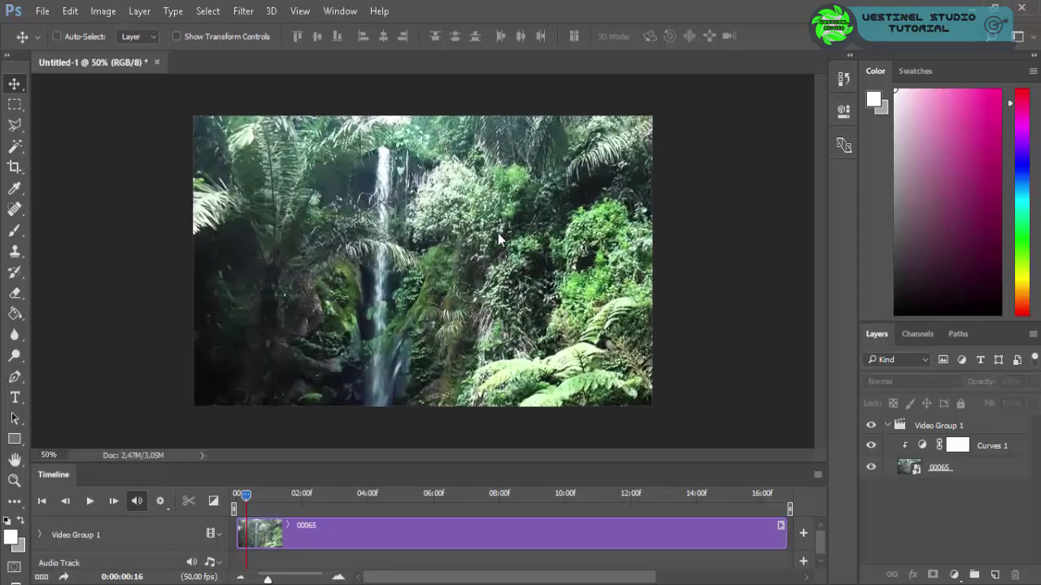
{"action": "key", "text": "ctrl+plus"}
{"action": "key", "text": "ctrl+minus"}
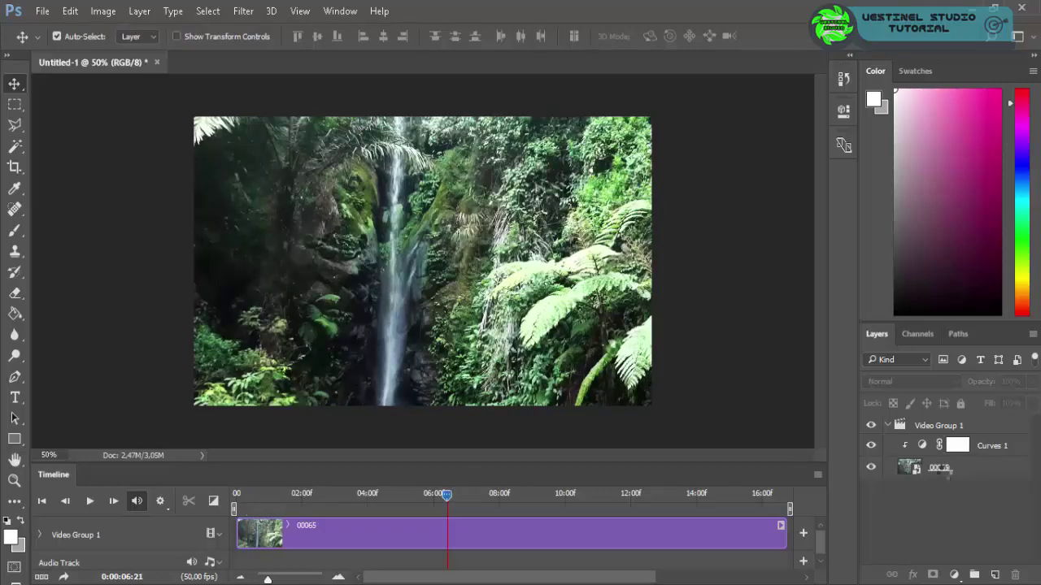
{"action": "left_click", "coordinate": [942, 469]}
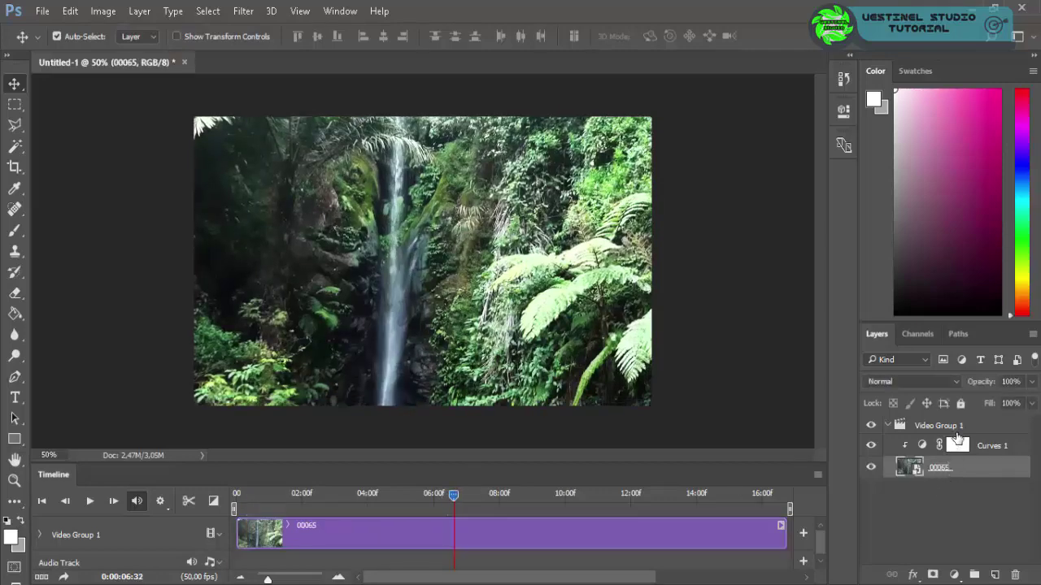
{"action": "left_click", "coordinate": [957, 444]}
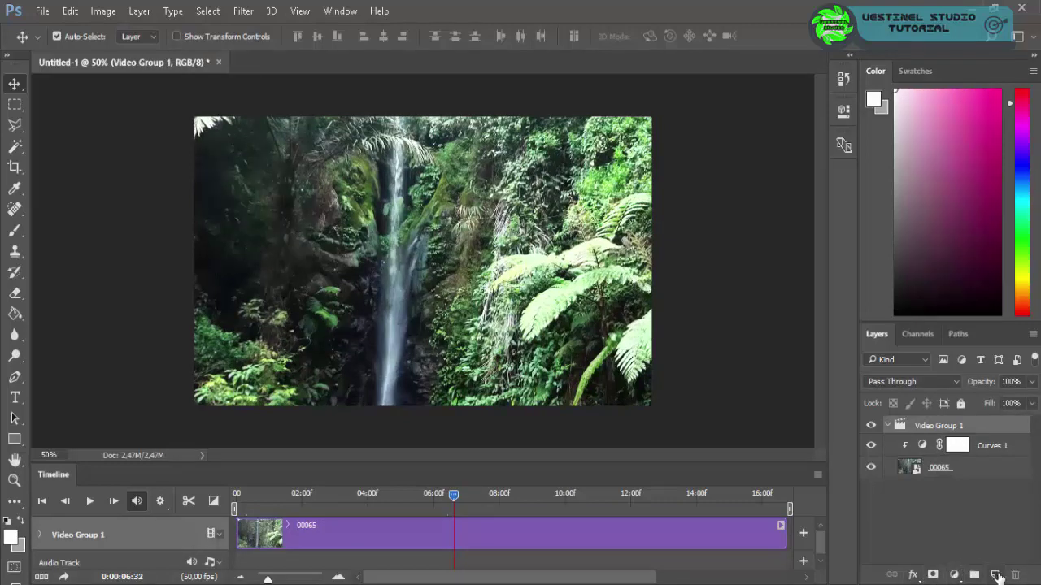
- Add Curves 2 above the 00065 layer, lowering shadows and lifting highlights into an S-curve
{"action": "right_click", "coordinate": [954, 424]}
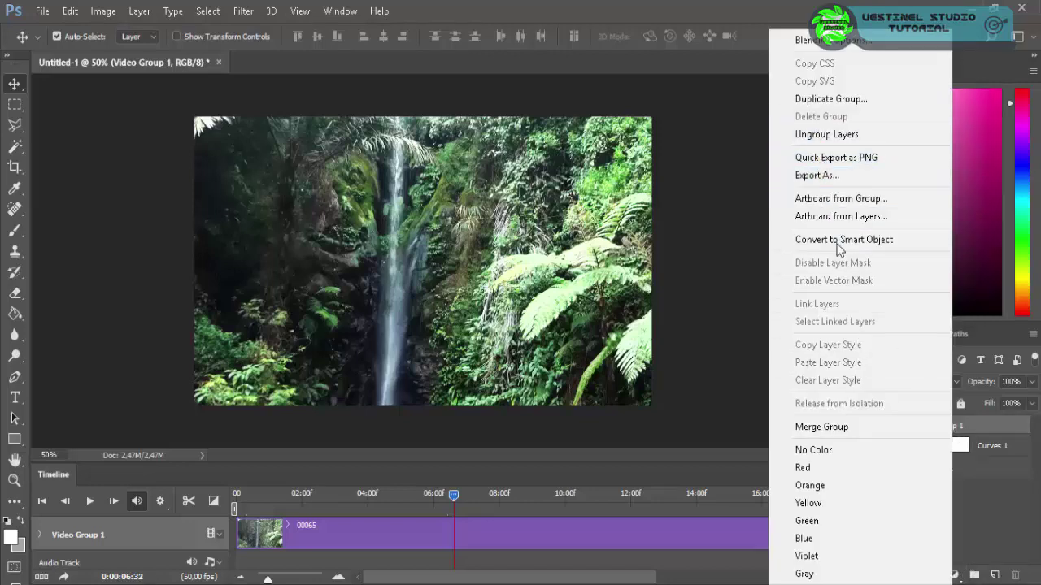
{"action": "left_click", "coordinate": [995, 507]}
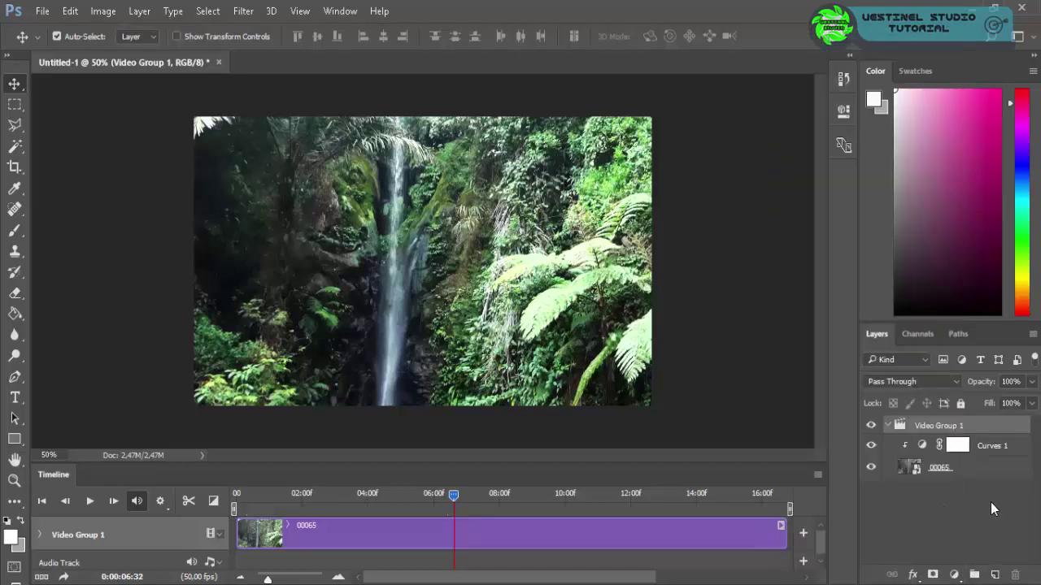
{"action": "left_click", "coordinate": [963, 470]}
{"action": "left_click", "coordinate": [953, 575]}
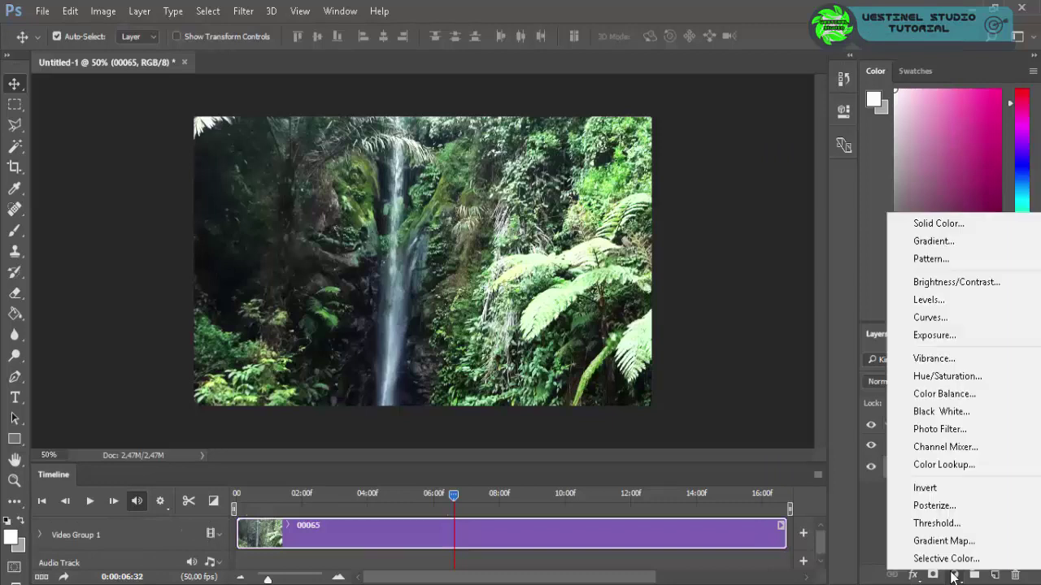
{"action": "left_click", "coordinate": [929, 319]}
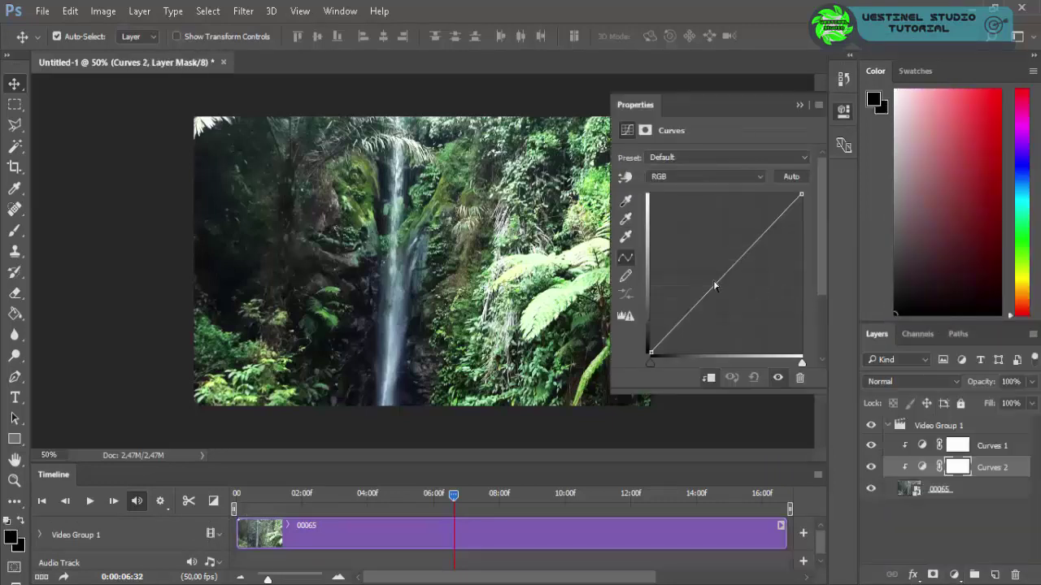
{"action": "left_click_drag", "start_coordinate": [691, 311], "coordinate": [691, 323]}
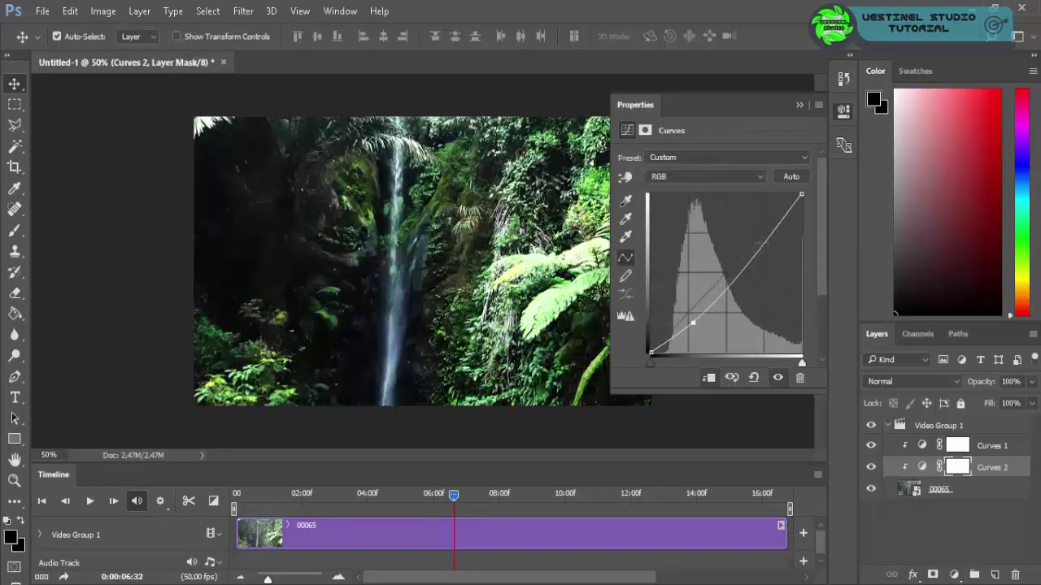
{"action": "left_click_drag", "start_coordinate": [760, 242], "coordinate": [754, 236]}
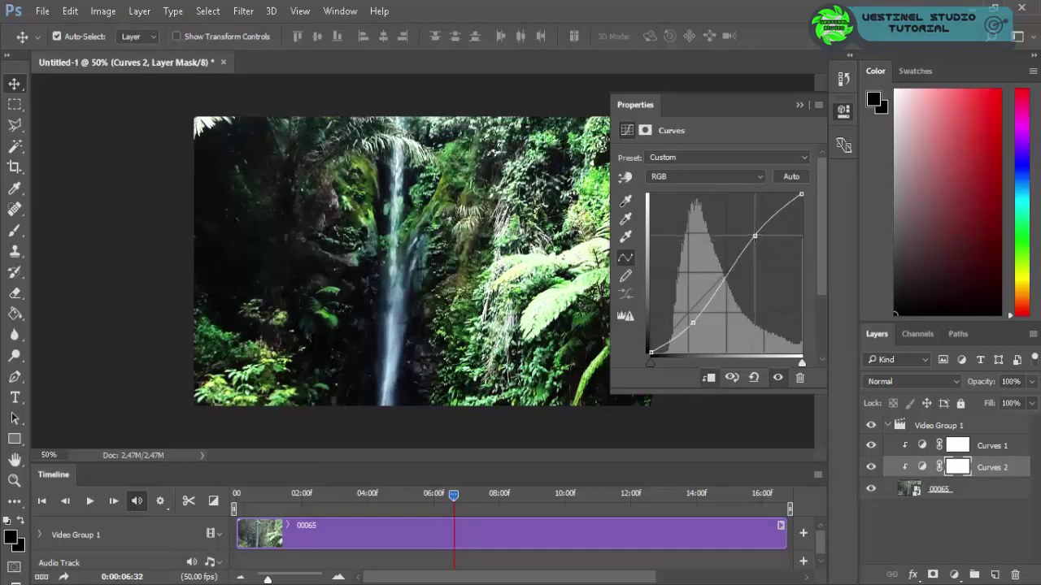
{"action": "left_click", "coordinate": [917, 529]}
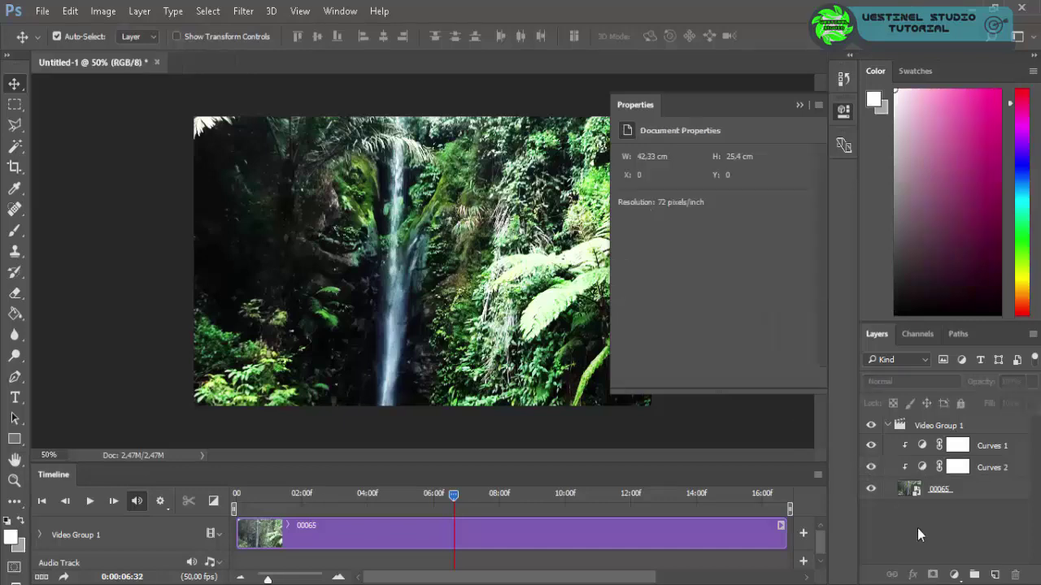
- At frame 0:00:12:01, toggle Curves 1 and Curves 2 off and on to compare
{"action": "left_click", "coordinate": [799, 105]}
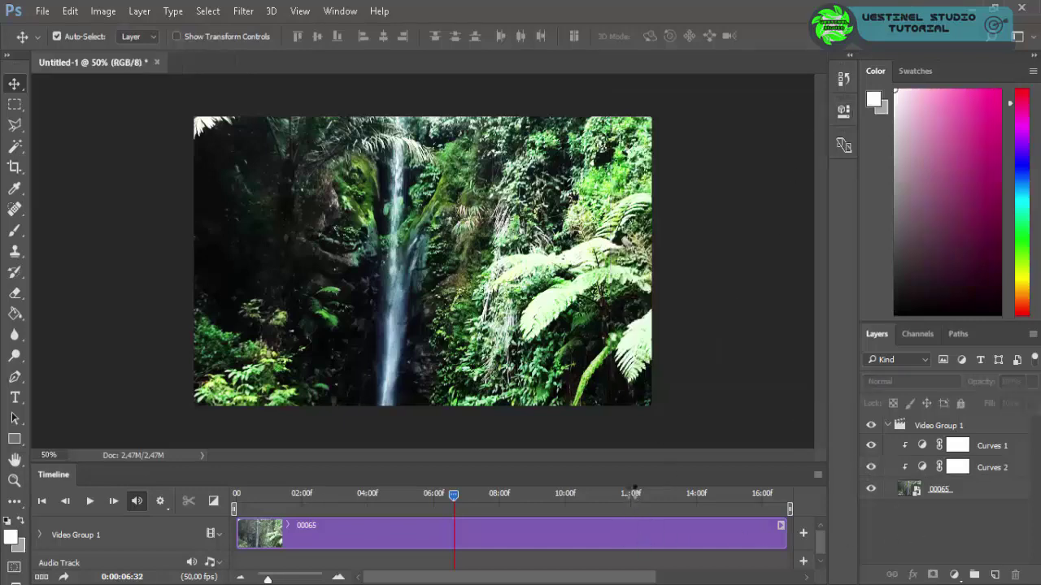
{"action": "left_click", "coordinate": [630, 494]}
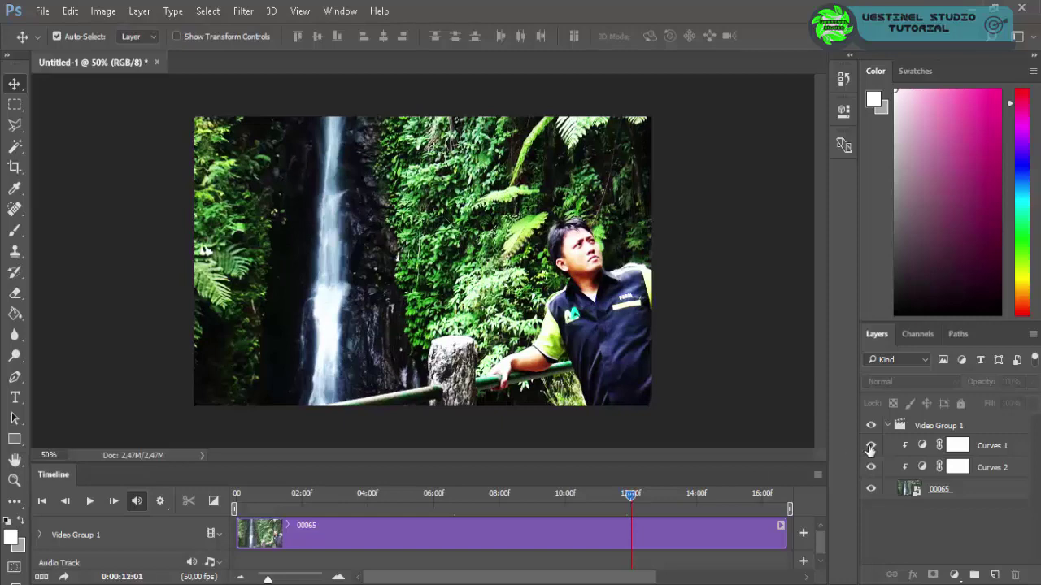
{"action": "left_click", "coordinate": [870, 447]}
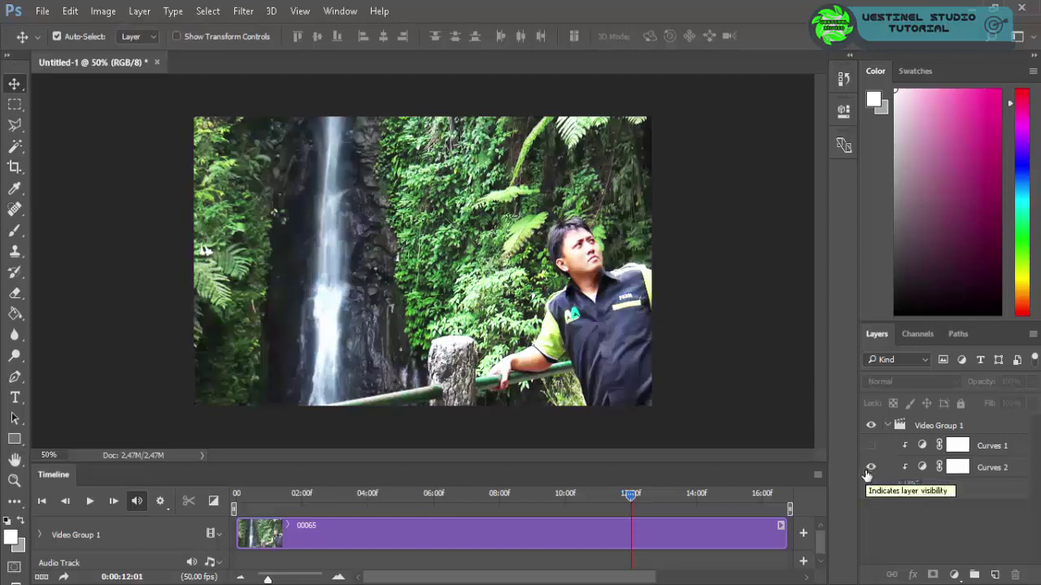
{"action": "left_click", "coordinate": [870, 468]}
{"action": "left_click", "coordinate": [870, 446]}
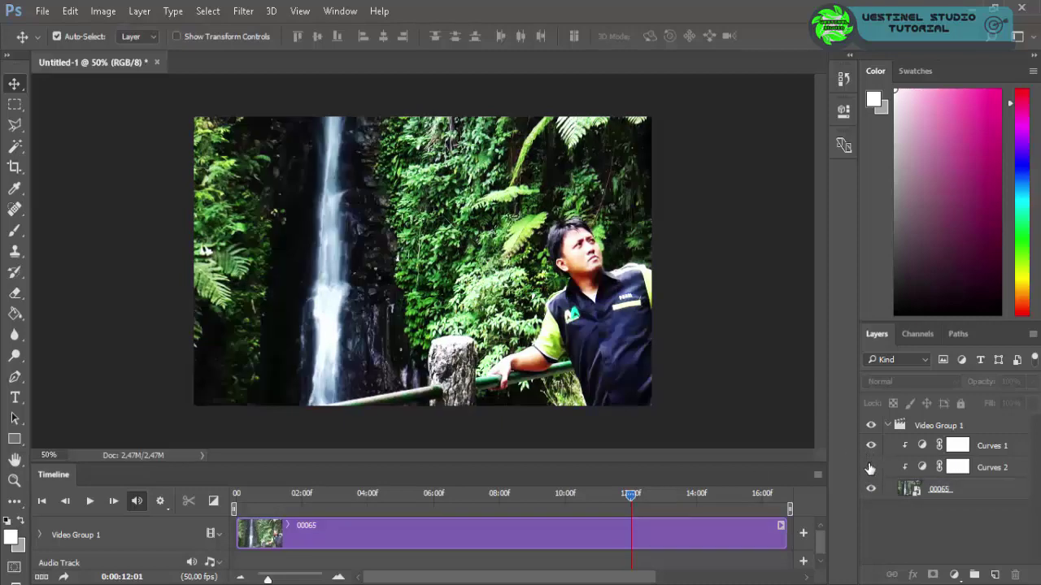
{"action": "left_click", "coordinate": [870, 468]}
{"action": "left_click", "coordinate": [870, 468]}
{"action": "left_click", "coordinate": [871, 468]}
{"action": "left_click", "coordinate": [871, 467]}
- Delete the Curves 2 and Curves 1 adjustment layers, leaving only the 00065 clip
{"action": "right_click", "coordinate": [987, 468]}
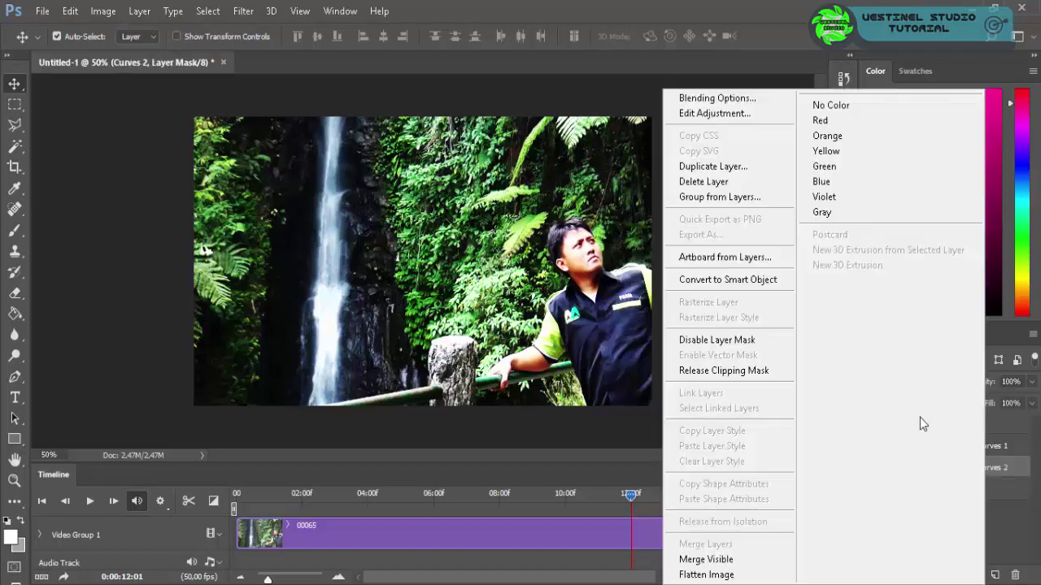
{"action": "left_click", "coordinate": [700, 182]}
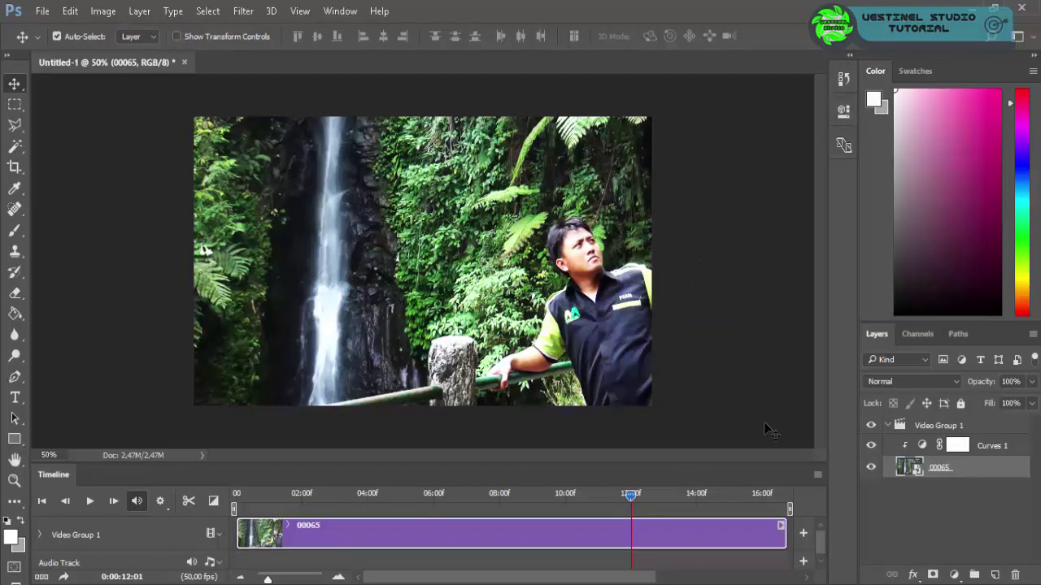
{"action": "left_click", "coordinate": [953, 423]}
{"action": "right_click", "coordinate": [963, 425]}
{"action": "left_click", "coordinate": [976, 444]}
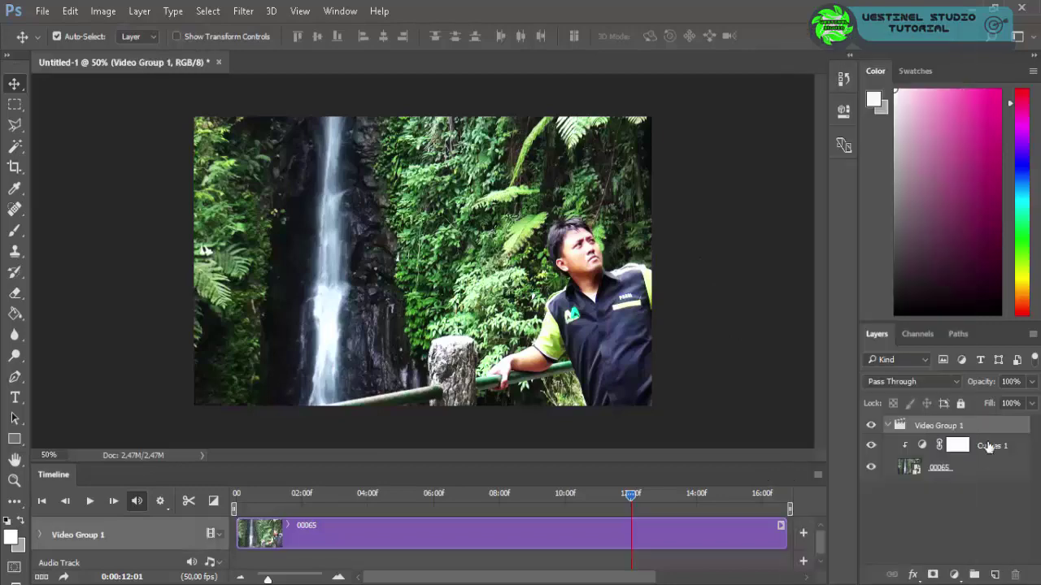
{"action": "right_click", "coordinate": [976, 444]}
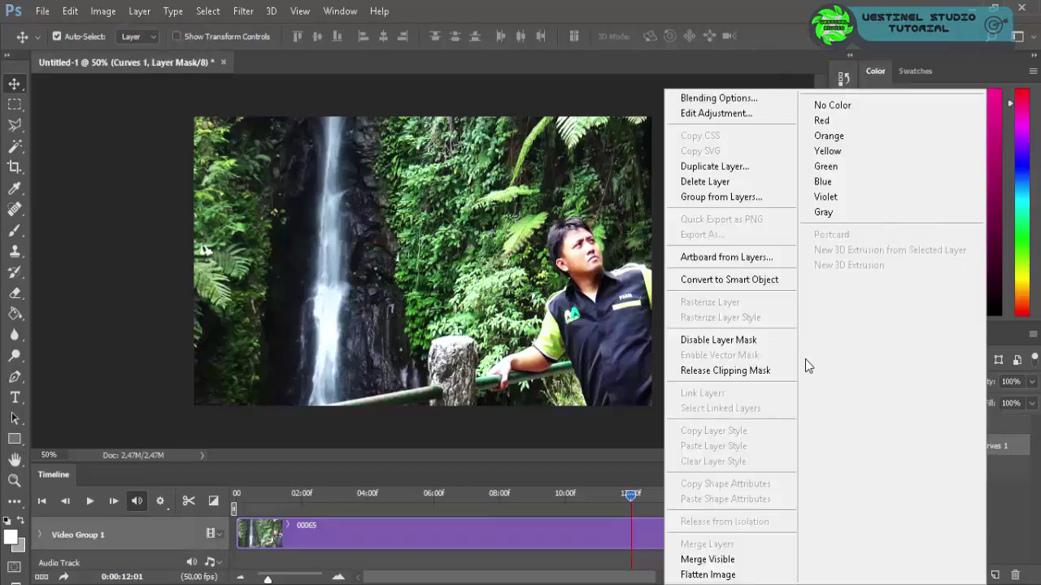
{"action": "left_click", "coordinate": [760, 342]}
{"action": "right_click", "coordinate": [990, 439]}
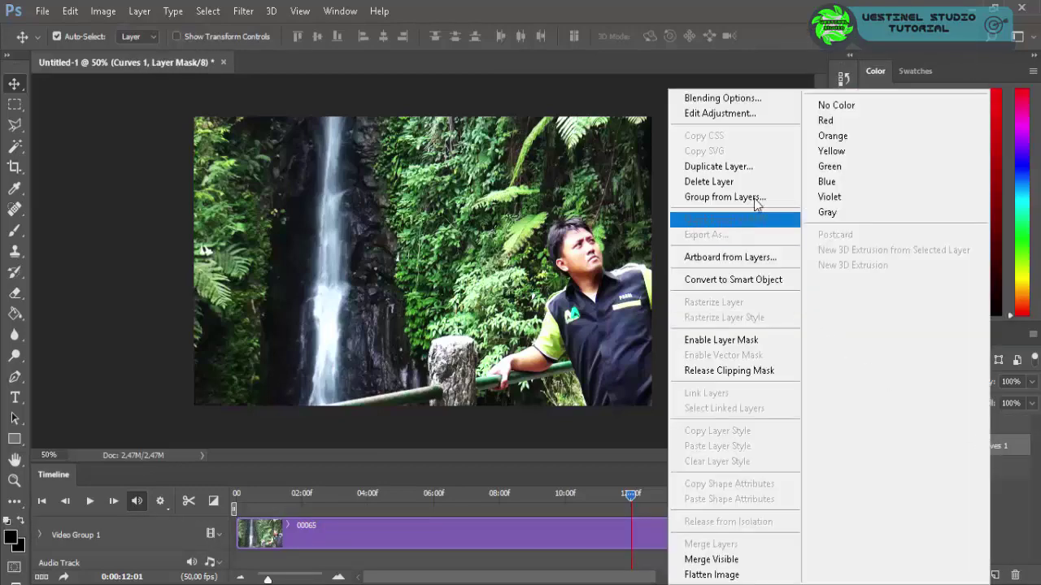
{"action": "left_click", "coordinate": [712, 181]}
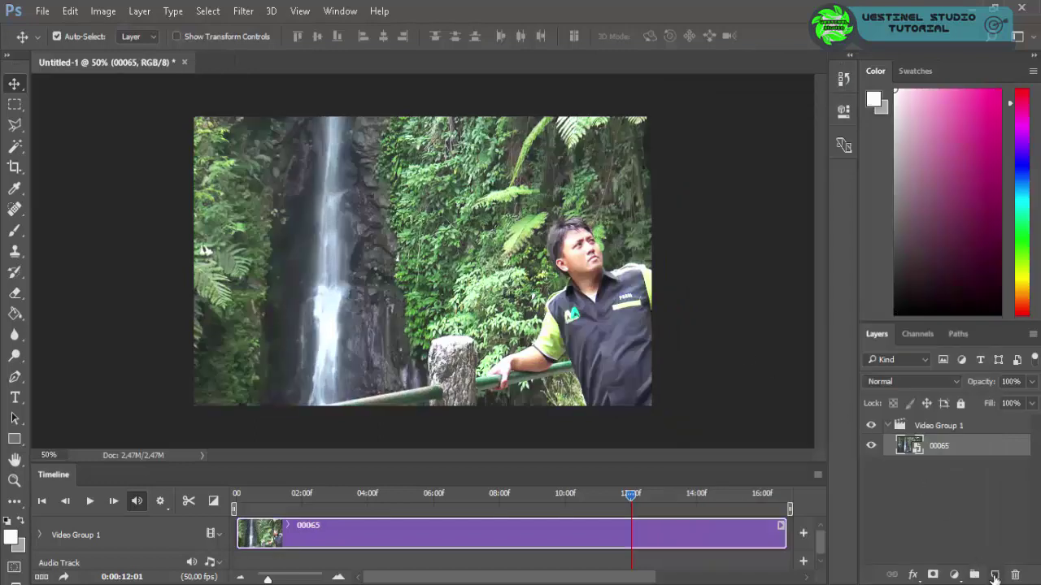
{"action": "left_click", "coordinate": [955, 575]}
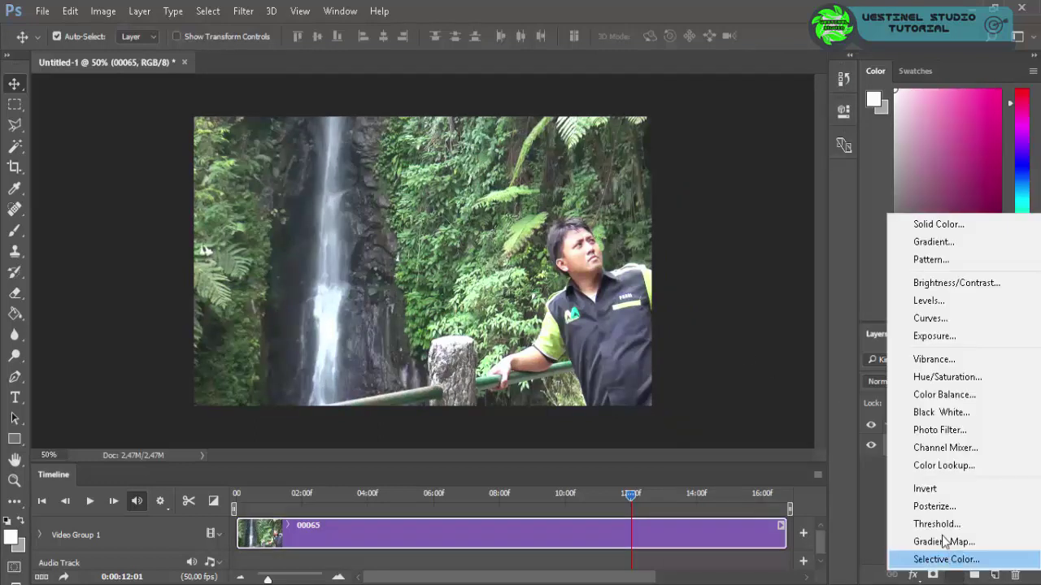
- Add a Curves adjustment with lowered shadows and raised highlights forming an S-curve on 00065
{"action": "left_click", "coordinate": [956, 318]}
{"action": "left_click_drag", "start_coordinate": [687, 311], "coordinate": [696, 321]}
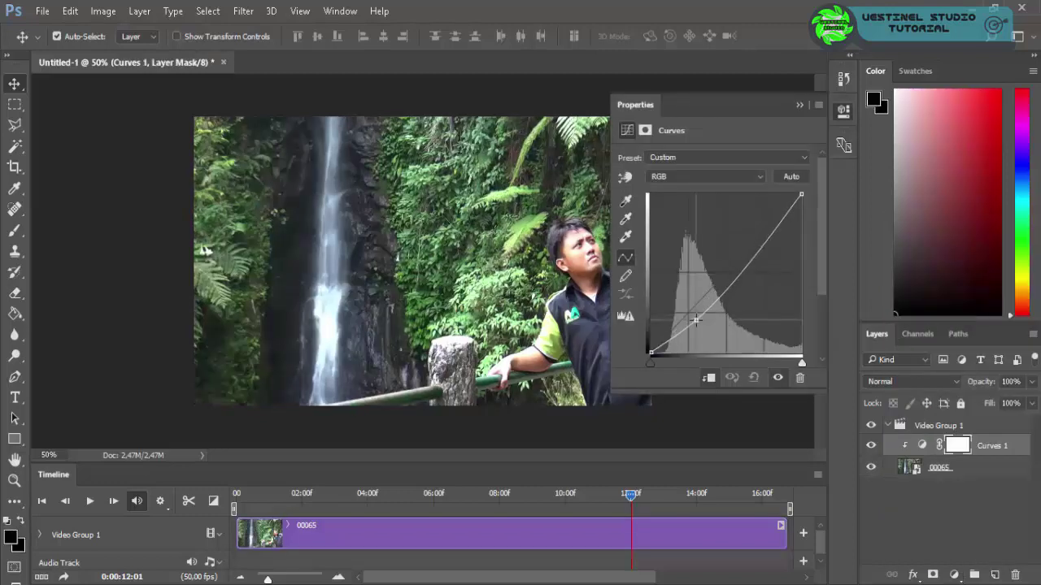
{"action": "left_click_drag", "start_coordinate": [760, 250], "coordinate": [757, 234]}
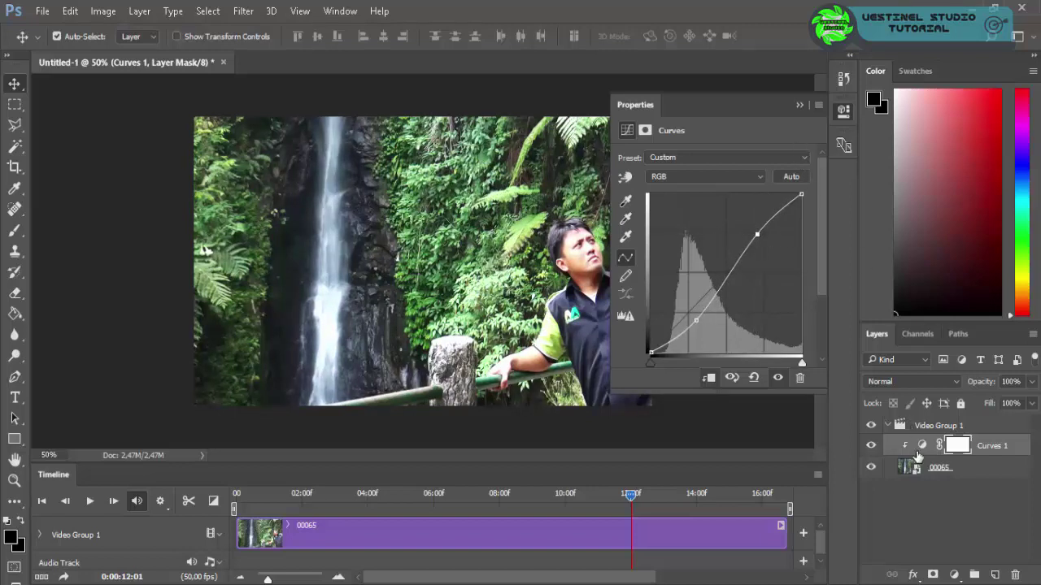
{"action": "left_click", "coordinate": [930, 501]}
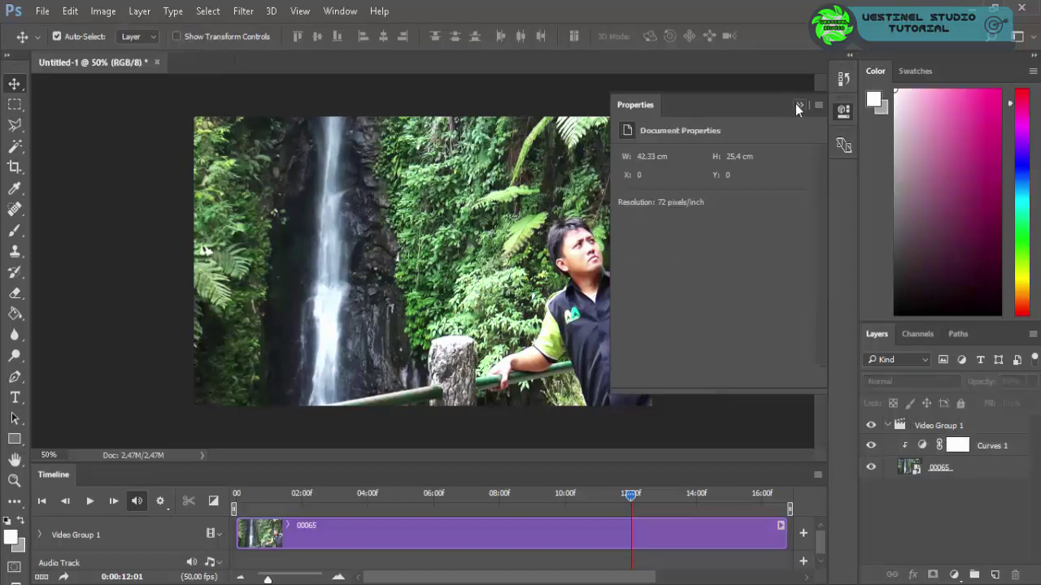
{"action": "left_click", "coordinate": [799, 105]}
- Add a Levels adjustment above the 00065 layer with its midtone value set to 0.80
{"action": "left_click", "coordinate": [939, 467]}
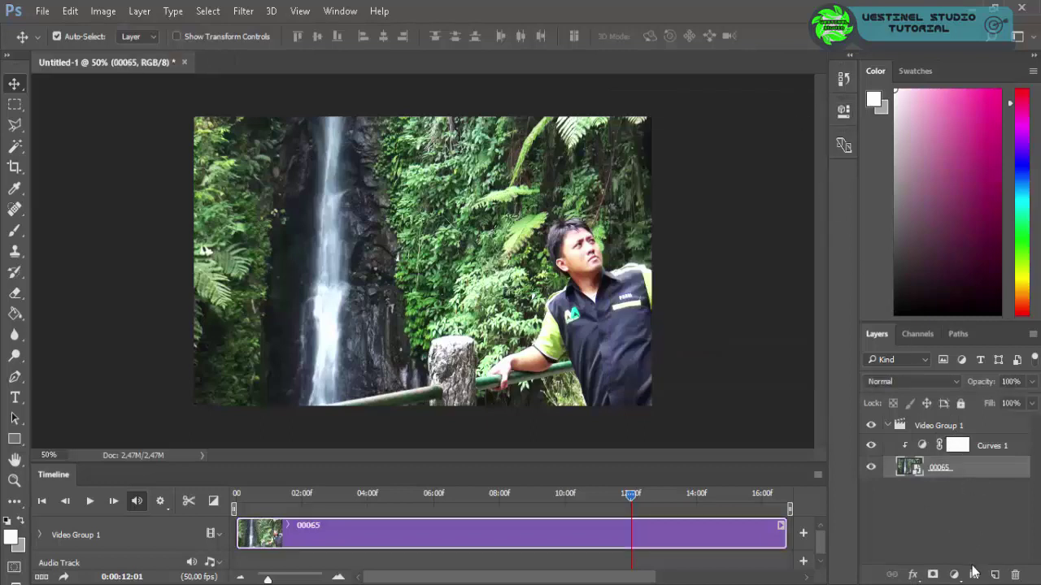
{"action": "left_click", "coordinate": [954, 575]}
{"action": "left_click", "coordinate": [931, 318]}
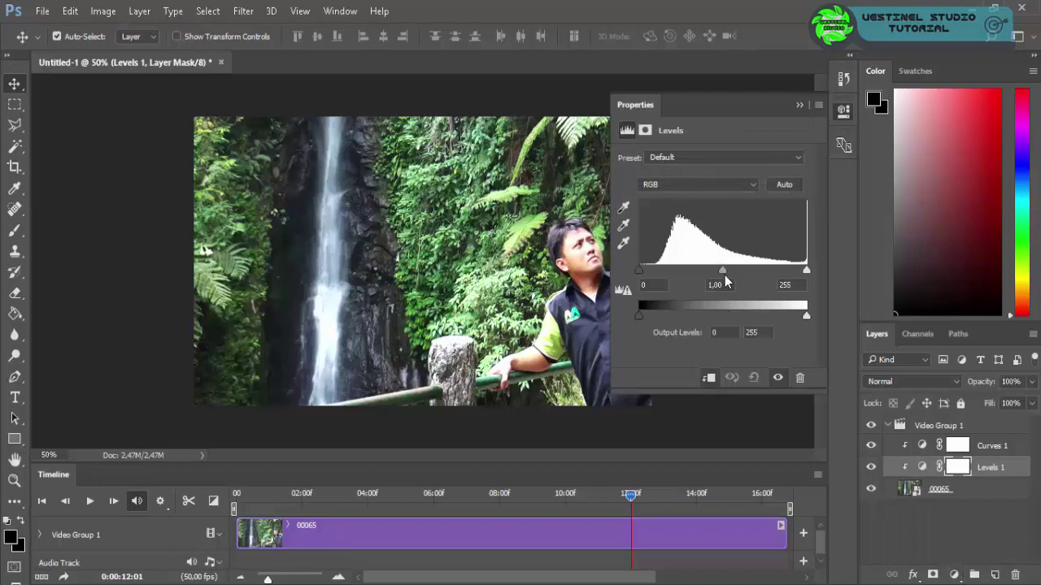
{"action": "mouse_move", "coordinate": [722, 271]}
{"action": "left_mouse_down"}
{"action": "mouse_move", "coordinate": [700, 270]}
{"action": "mouse_move", "coordinate": [735, 271]}
{"action": "left_mouse_up"}
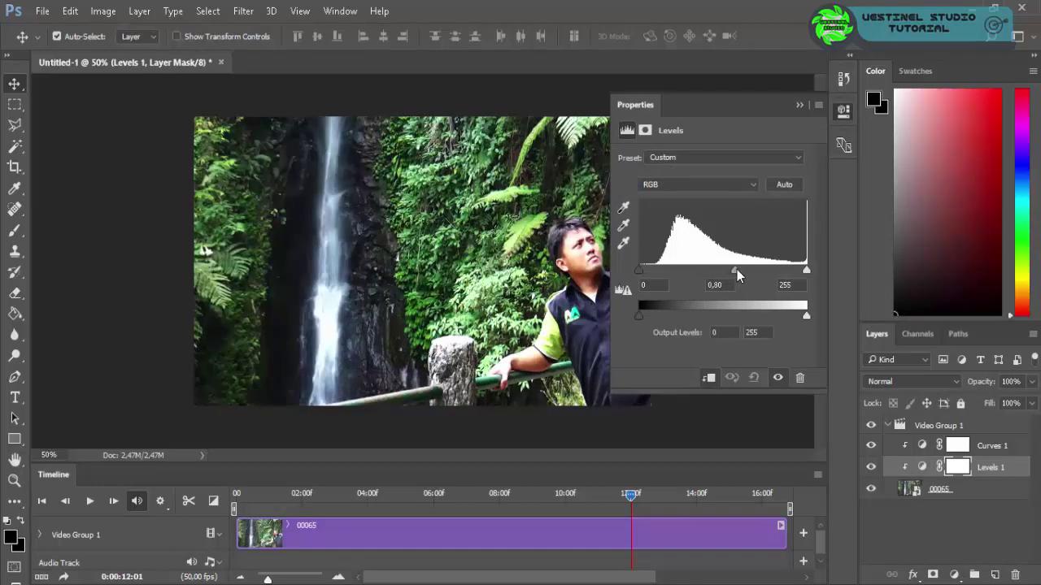
{"action": "left_click", "coordinate": [907, 507]}
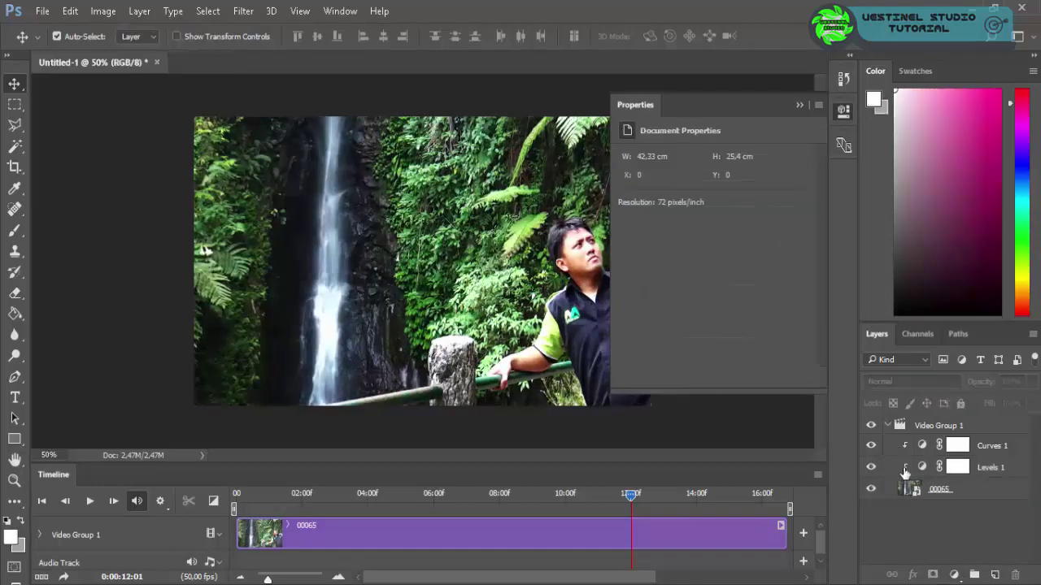
{"action": "left_click", "coordinate": [800, 107]}
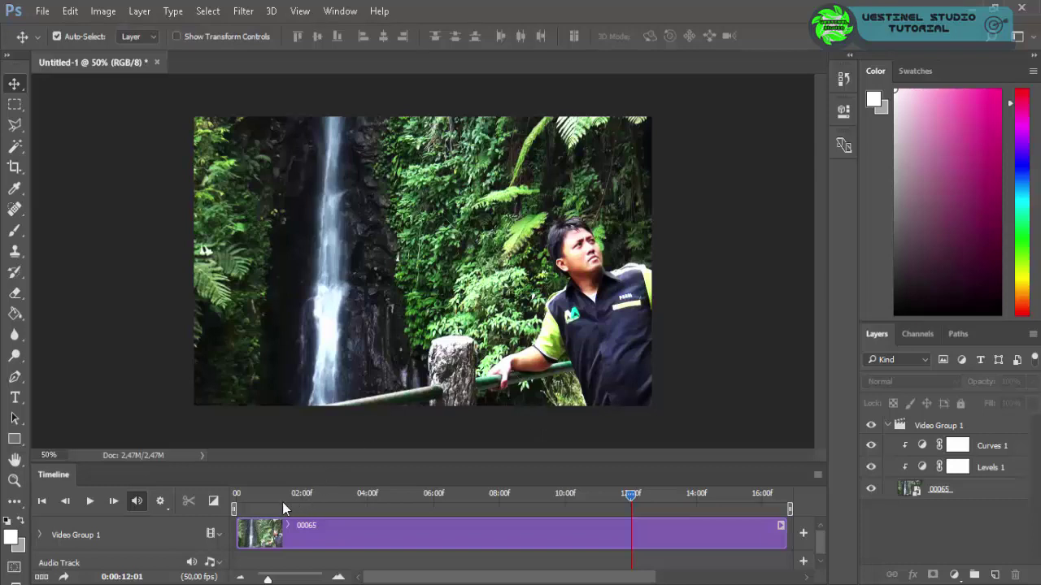
- Add a new video group track and drag the credit image from G:\bahan into the document
{"action": "left_click", "coordinate": [213, 535]}
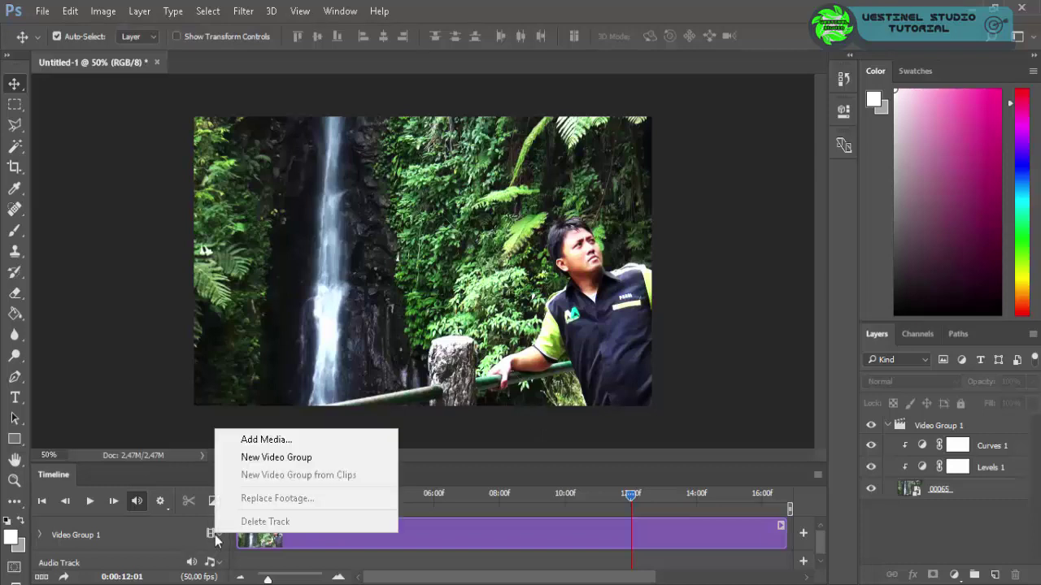
{"action": "left_click", "coordinate": [260, 457]}
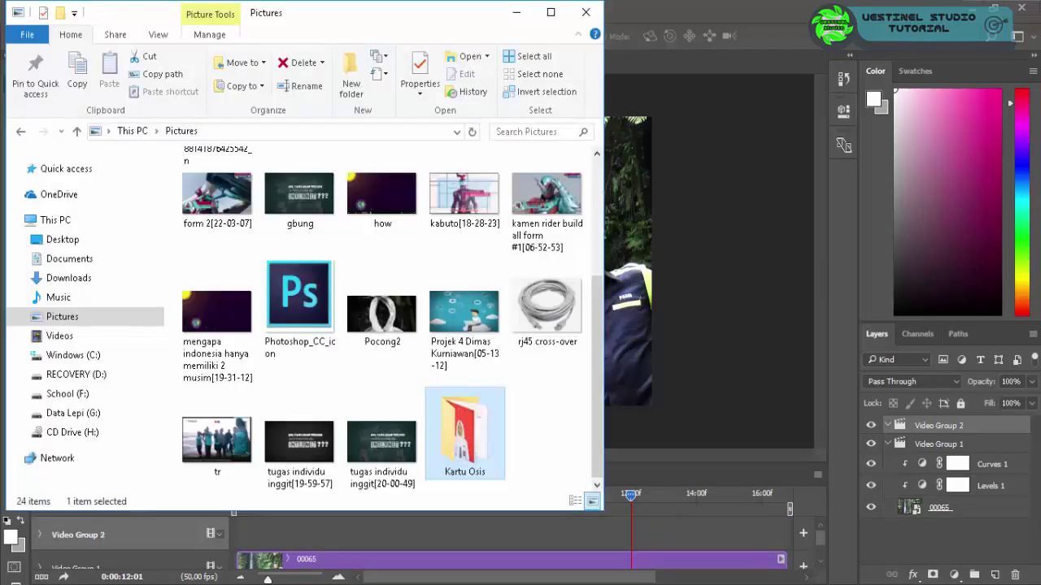
{"action": "left_click", "coordinate": [73, 413]}
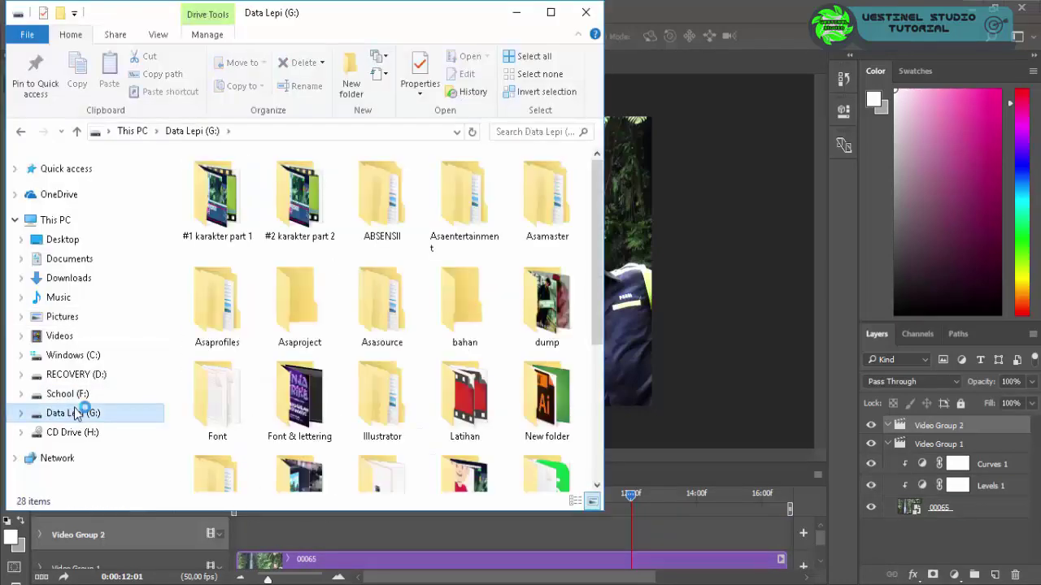
{"action": "left_click", "coordinate": [453, 333]}
{"action": "double_click", "coordinate": [452, 333]}
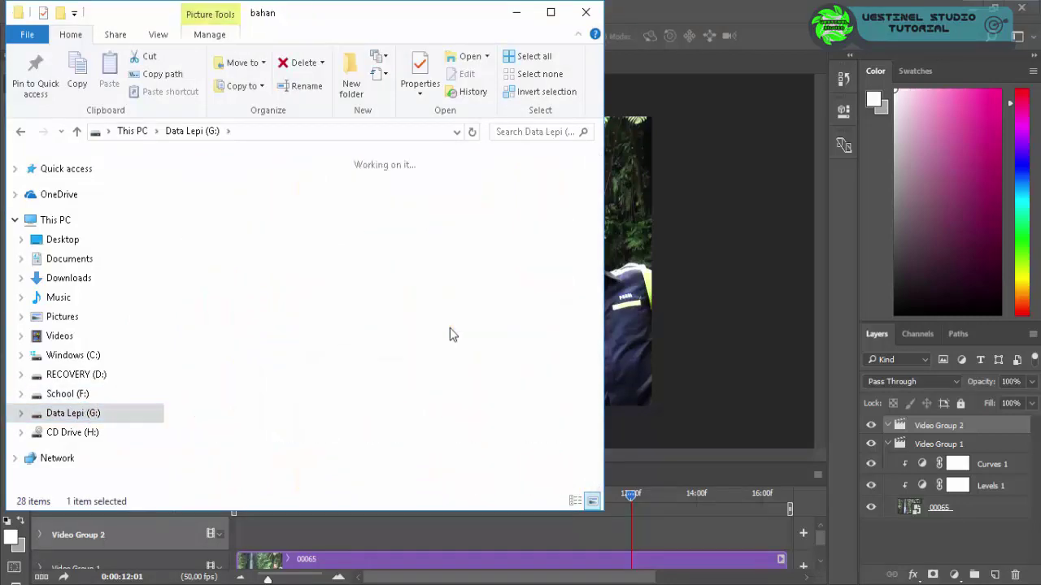
{"action": "left_click", "coordinate": [395, 202]}
{"action": "left_click_drag", "start_coordinate": [394, 202], "coordinate": [626, 301]}
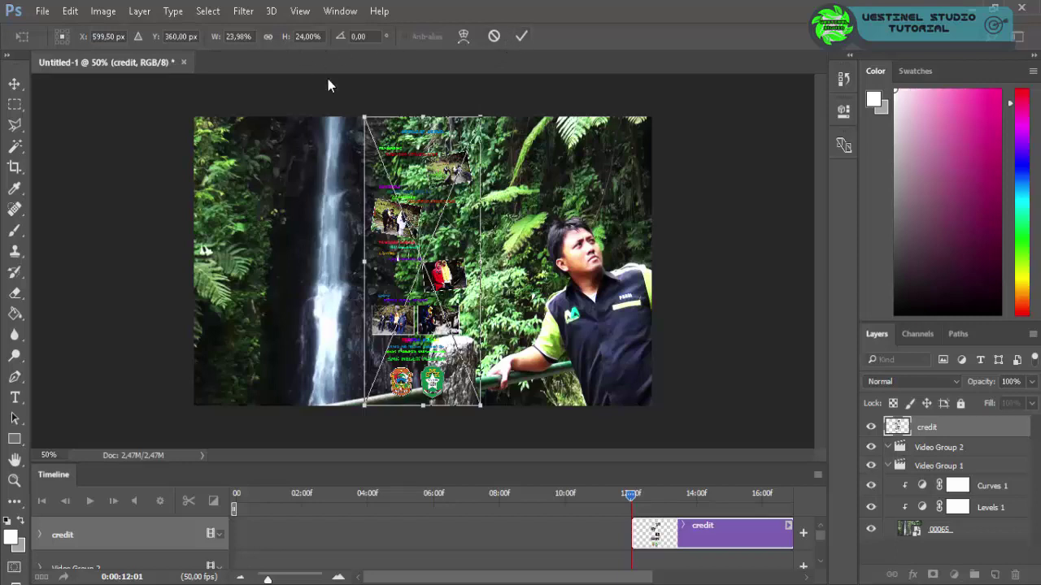
- Proportionally enlarge the credit layer past the frame at 25% zoom and commit the transform
{"action": "left_click", "coordinate": [268, 36]}
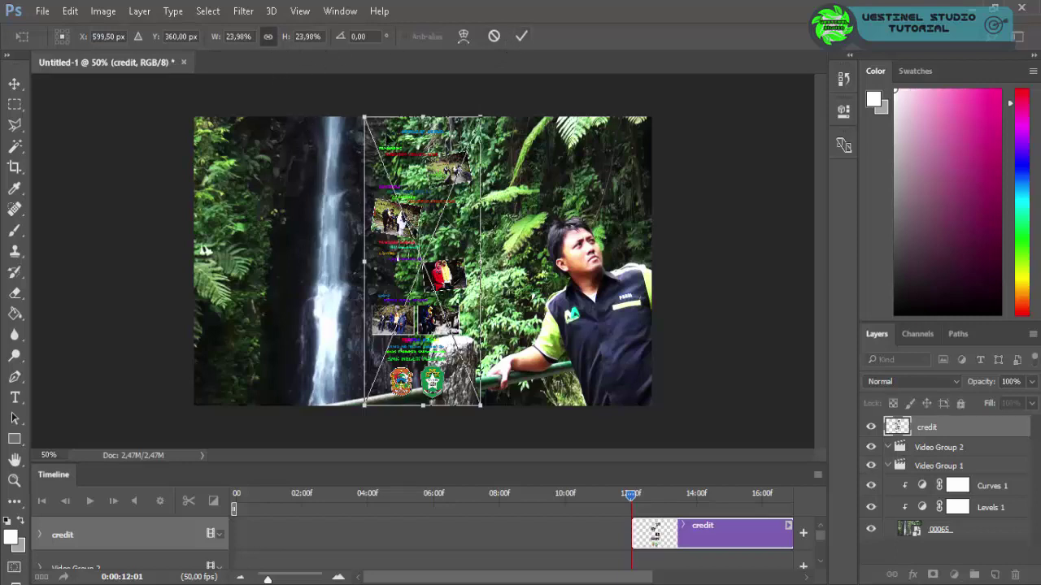
{"action": "key", "text": "ctrl+minus"}
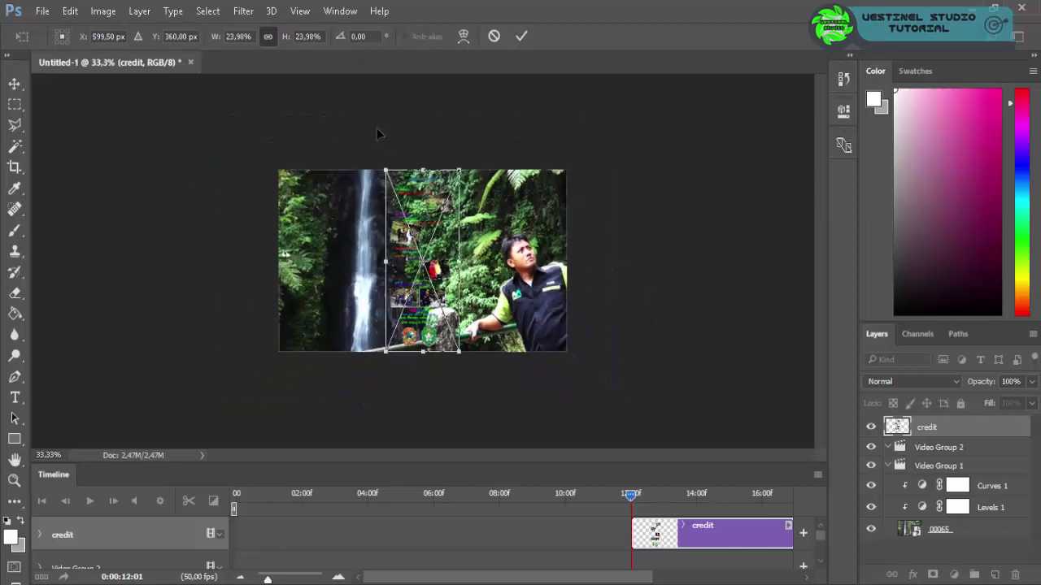
{"action": "key", "text": "ctrl+minus"}
{"action": "mouse_move", "coordinate": [375, 179]}
{"action": "left_mouse_down"}
{"action": "mouse_move", "coordinate": [183, 62]}
{"action": "mouse_move", "coordinate": [139, 55]}
{"action": "left_mouse_up"}
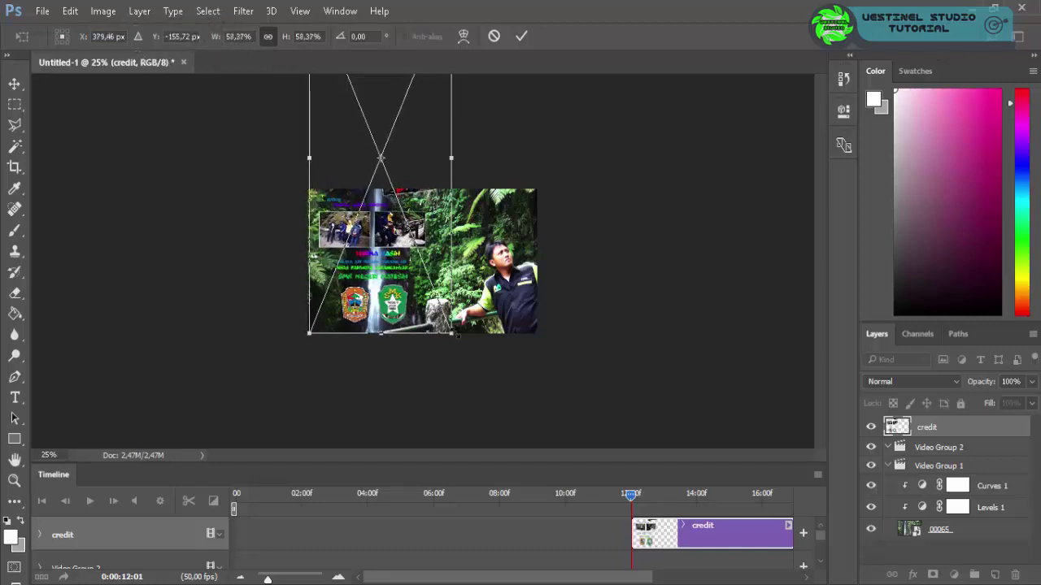
{"action": "mouse_move", "coordinate": [452, 333]}
{"action": "left_mouse_down"}
{"action": "mouse_move", "coordinate": [552, 483]}
{"action": "mouse_move", "coordinate": [598, 522]}
{"action": "mouse_move", "coordinate": [525, 45]}
{"action": "left_mouse_up"}
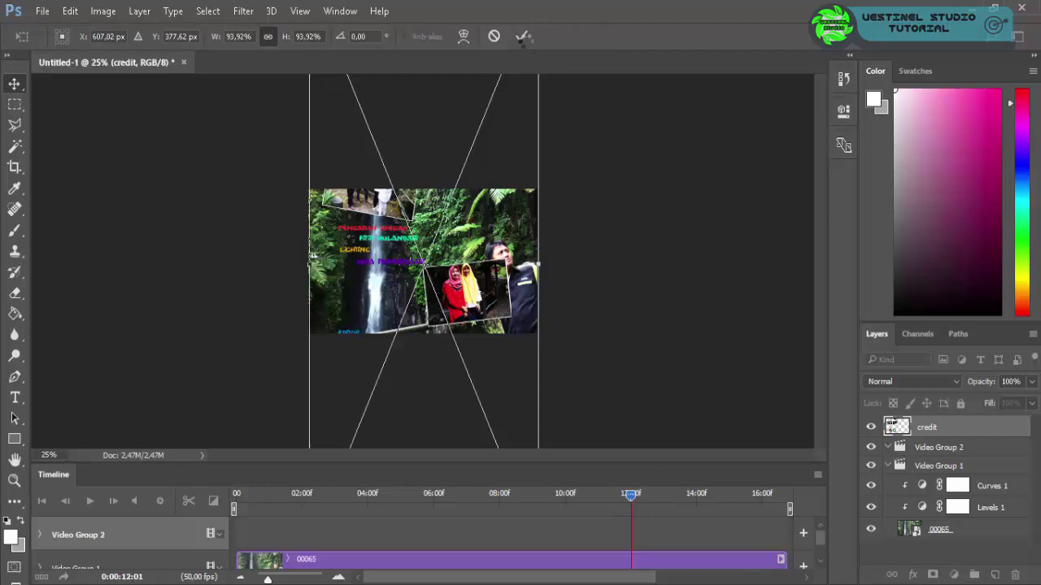
{"action": "left_click", "coordinate": [524, 36]}
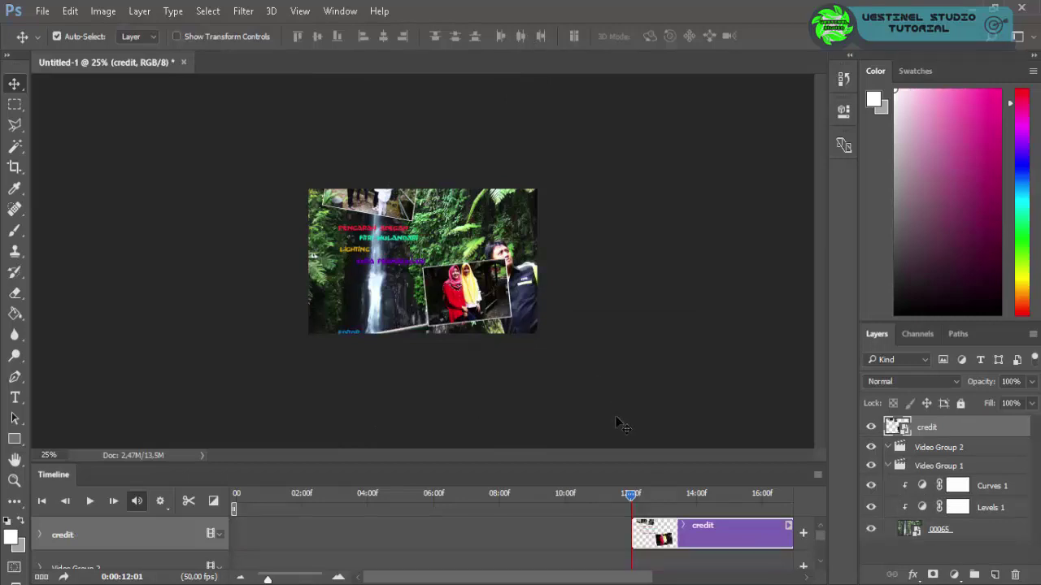
- Move the credit clip earlier in the timeline
{"action": "scroll", "coordinate": [662, 553], "scroll_direction": "down", "scroll_amount": 1}
{"action": "scroll", "coordinate": [660, 557], "scroll_direction": "down", "scroll_amount": 1}
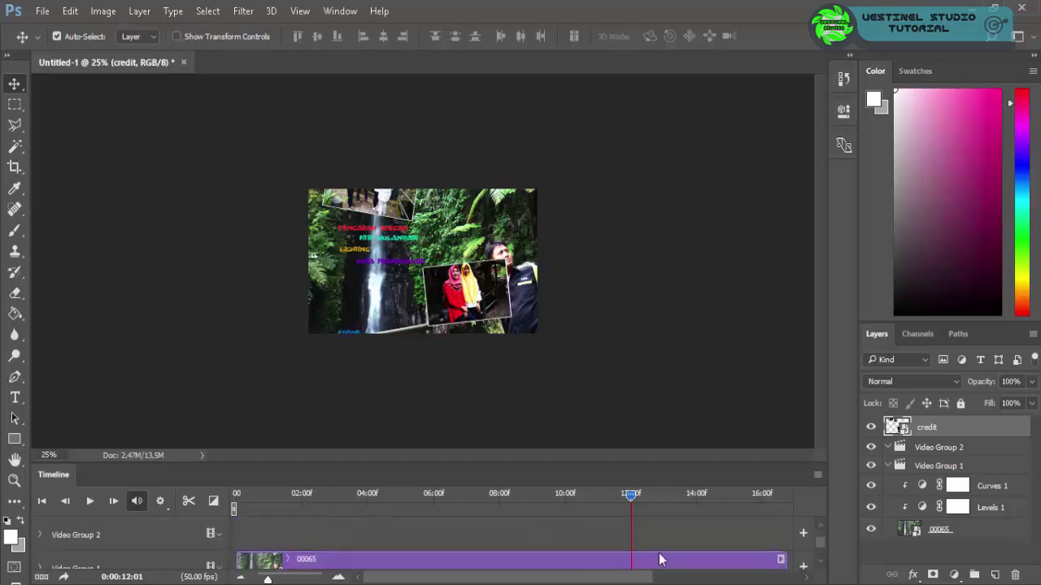
{"action": "scroll", "coordinate": [660, 558], "scroll_direction": "up", "scroll_amount": 2}
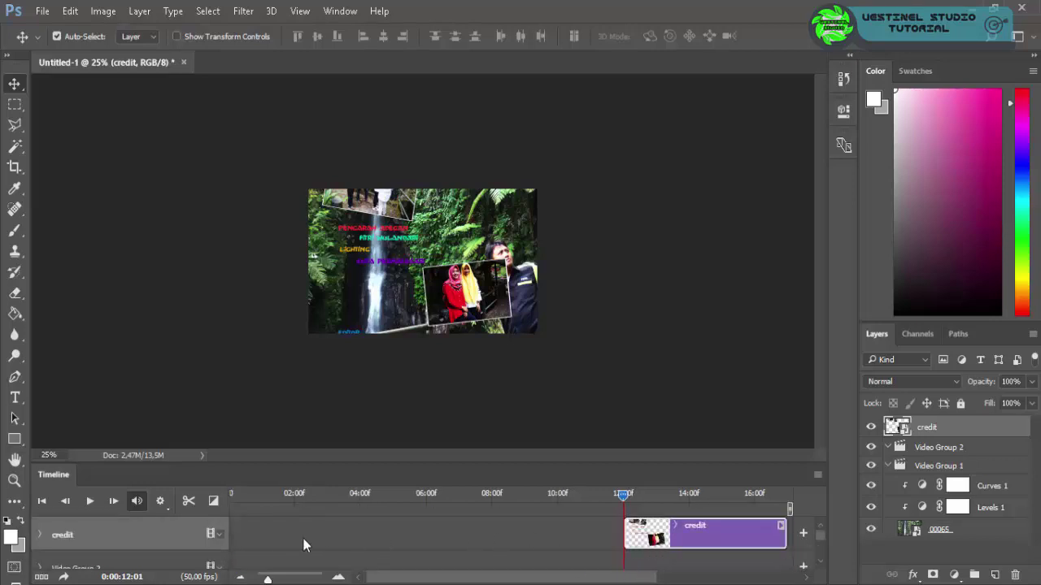
{"action": "left_click_drag", "start_coordinate": [303, 544], "coordinate": [303, 545]}
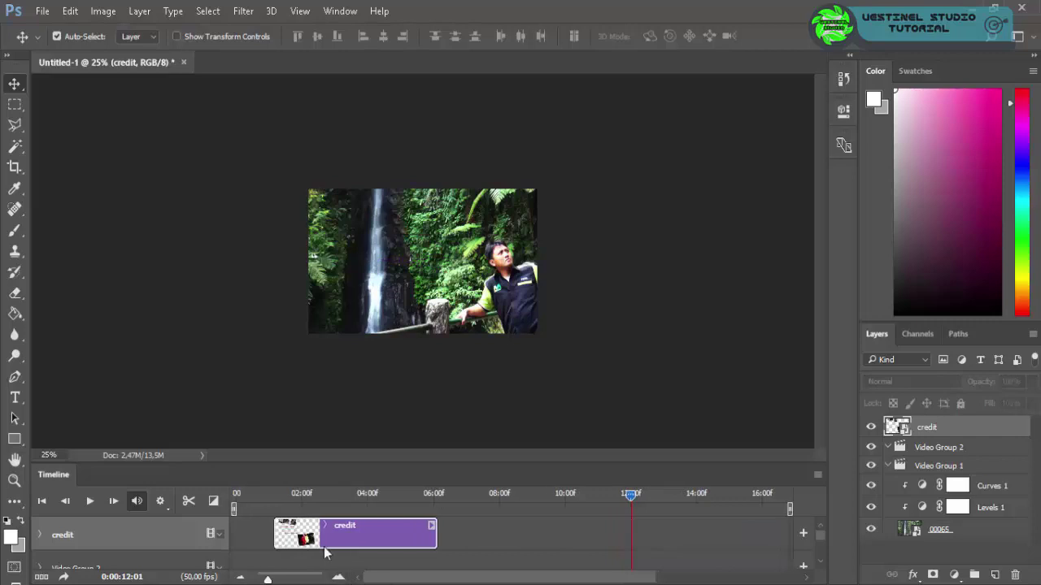
- Start the credit clip at 00, delete the empty Video Group 2 track, and extend the clip to about 15:40
{"action": "mouse_move", "coordinate": [325, 541]}
{"action": "left_mouse_down"}
{"action": "mouse_move", "coordinate": [268, 543]}
{"action": "mouse_move", "coordinate": [317, 544]}
{"action": "left_mouse_up"}
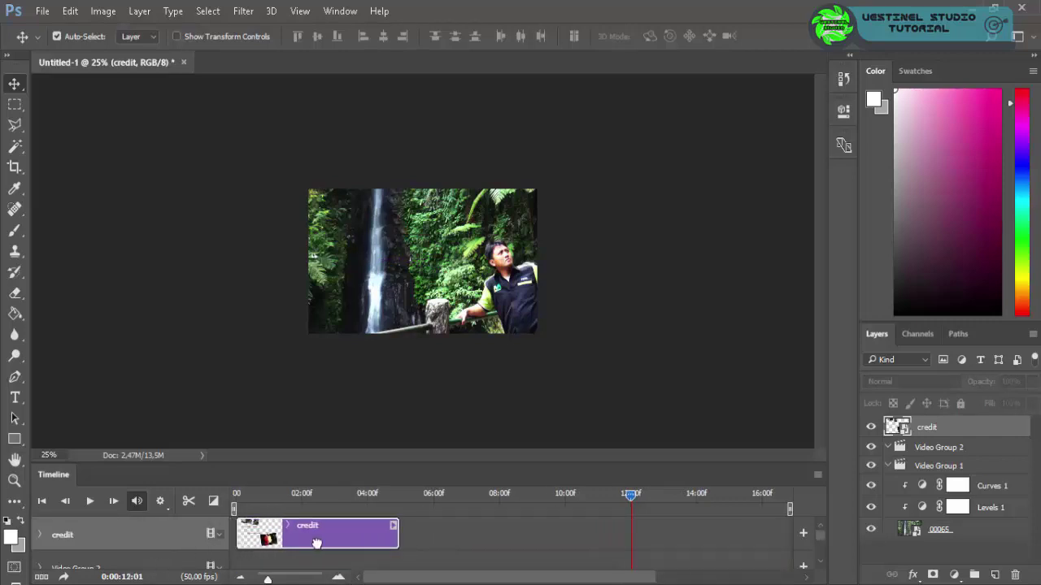
{"action": "left_click", "coordinate": [167, 563]}
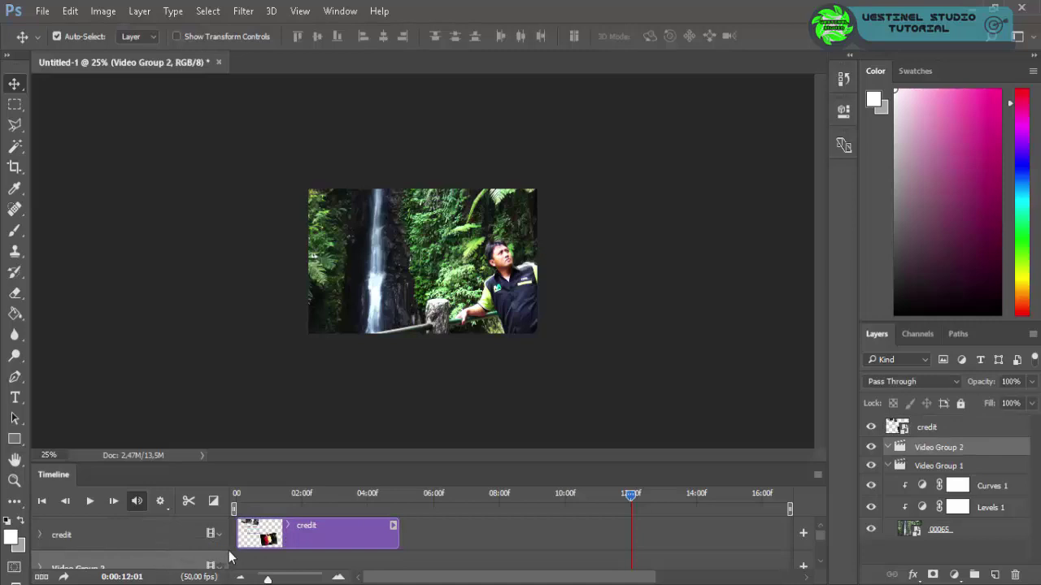
{"action": "scroll", "coordinate": [819, 561], "scroll_direction": "down", "scroll_amount": 2}
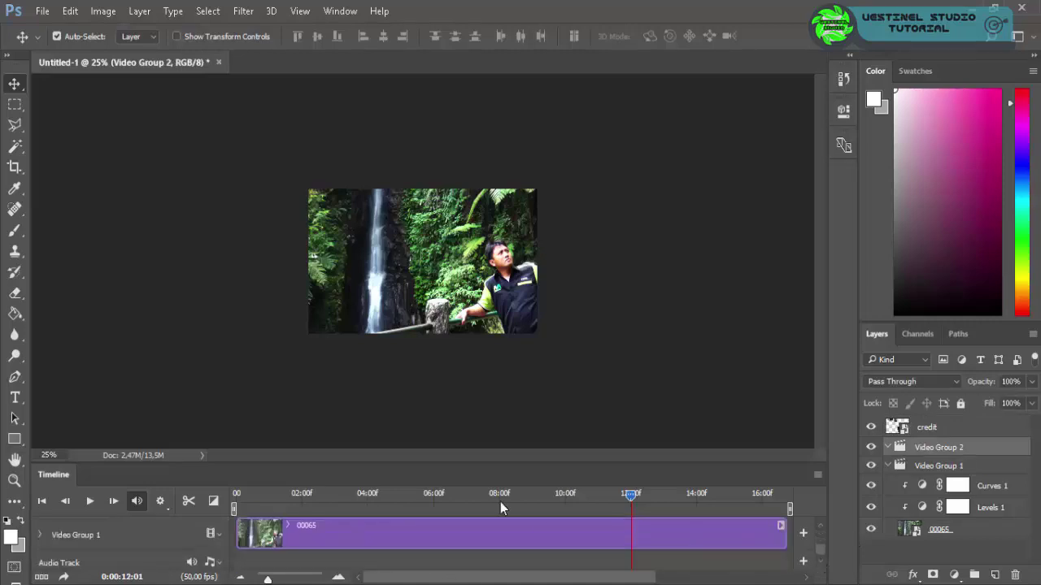
{"action": "left_click_drag", "start_coordinate": [504, 461], "coordinate": [508, 407]}
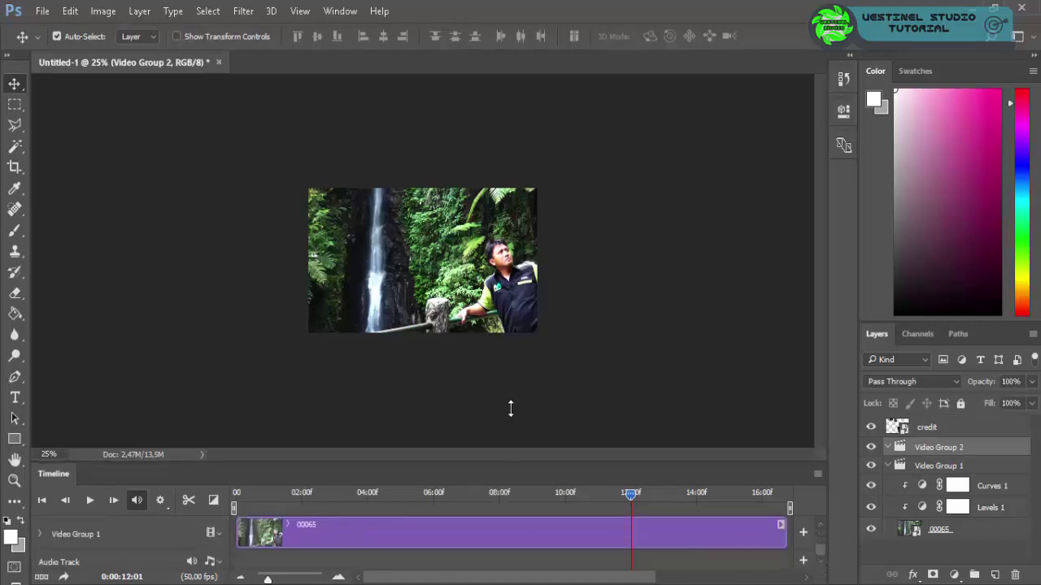
{"action": "left_click", "coordinate": [217, 509]}
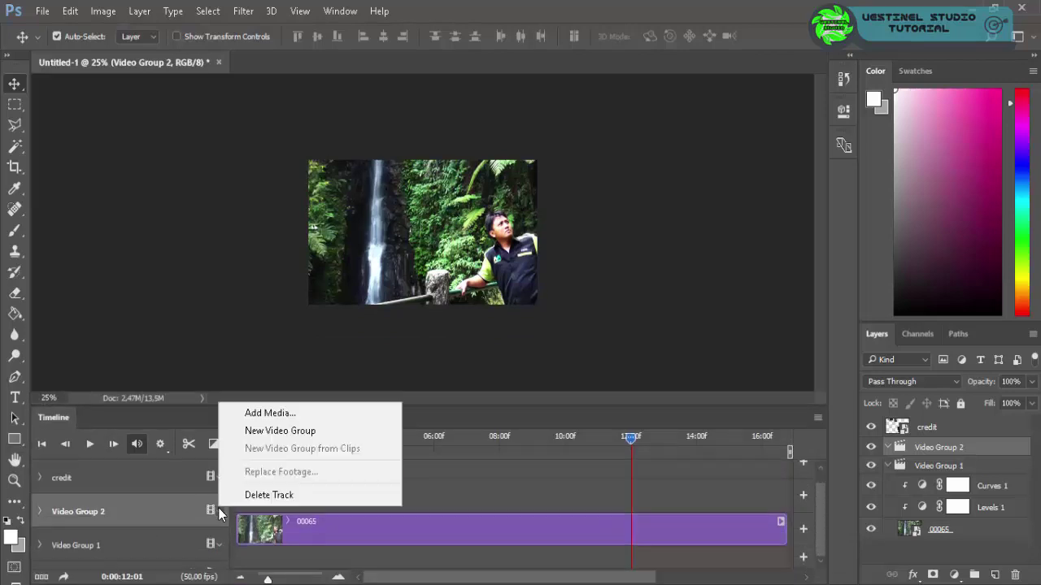
{"action": "left_click", "coordinate": [275, 493]}
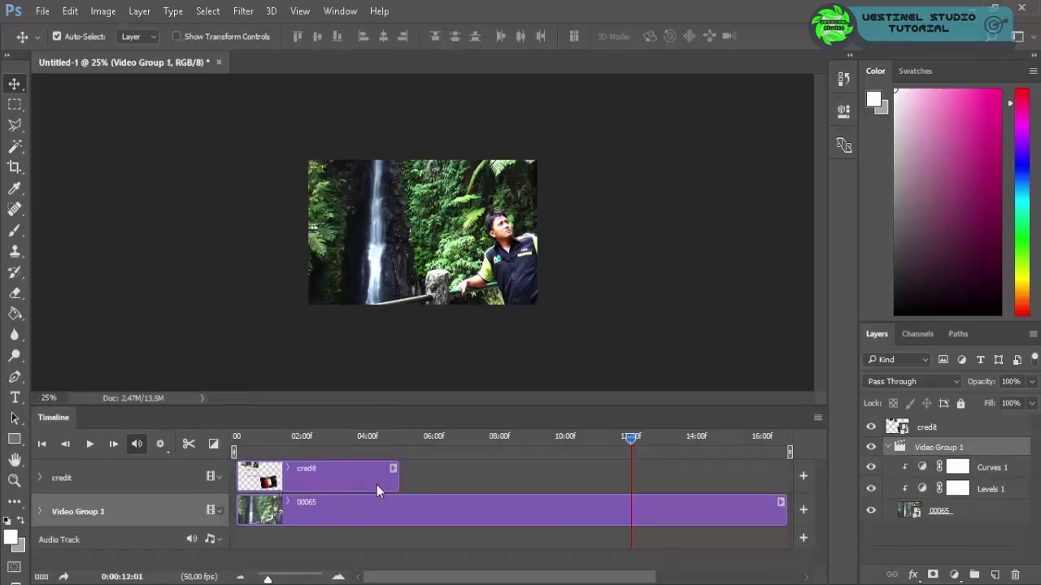
{"action": "left_click_drag", "start_coordinate": [398, 483], "coordinate": [755, 492]}
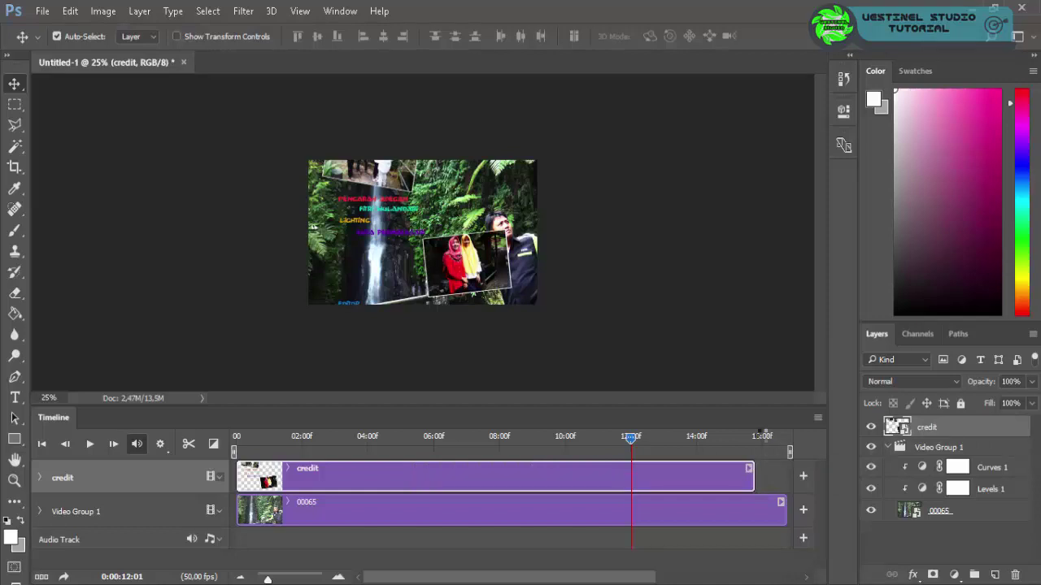
- Near the start, drag the credit overlay down below the bottom edge of the waterfall frame
{"action": "left_click", "coordinate": [761, 436]}
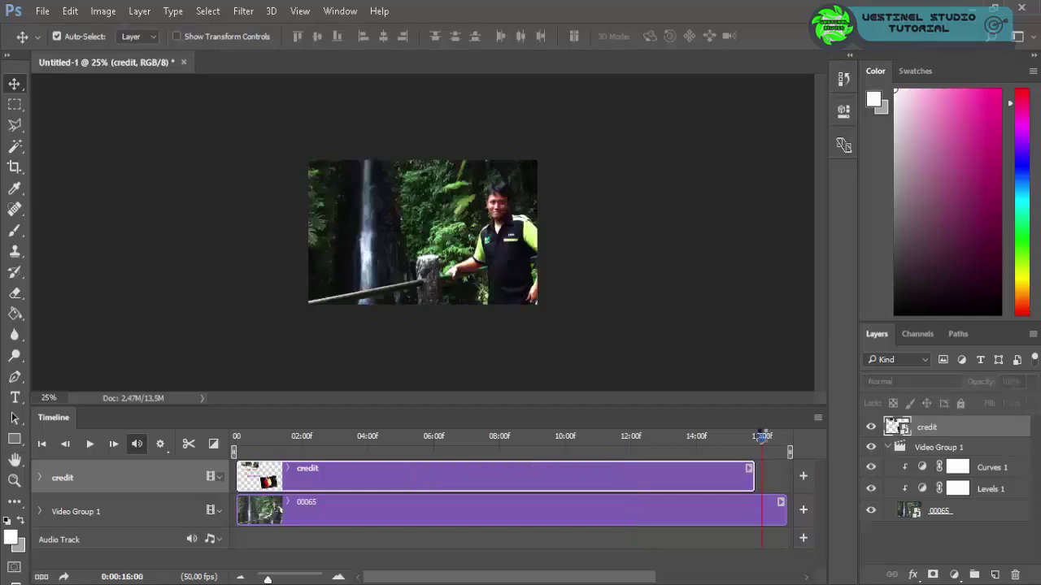
{"action": "left_click", "coordinate": [243, 437]}
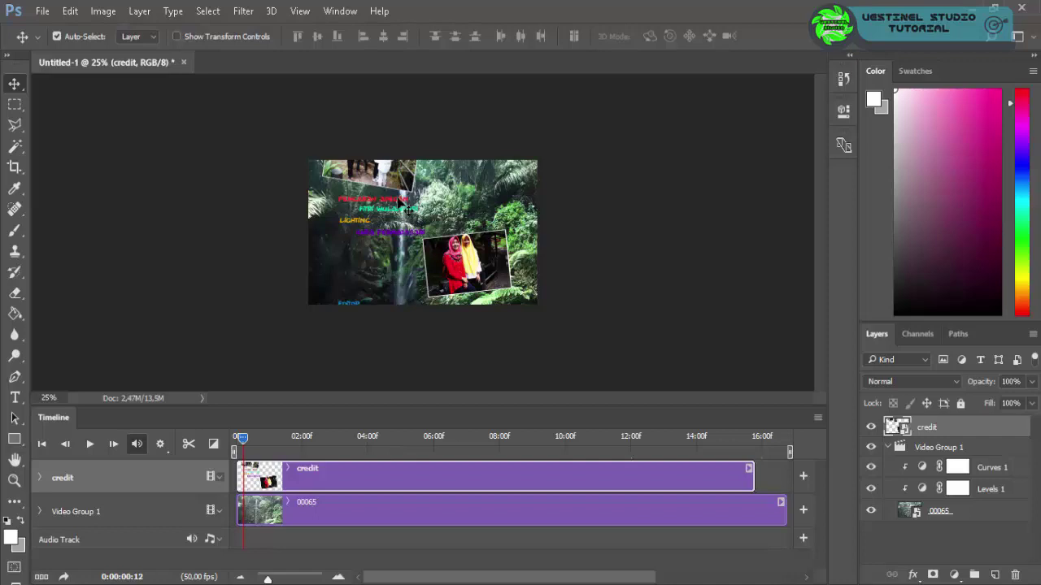
{"action": "left_click_drag", "start_coordinate": [395, 206], "coordinate": [396, 253]}
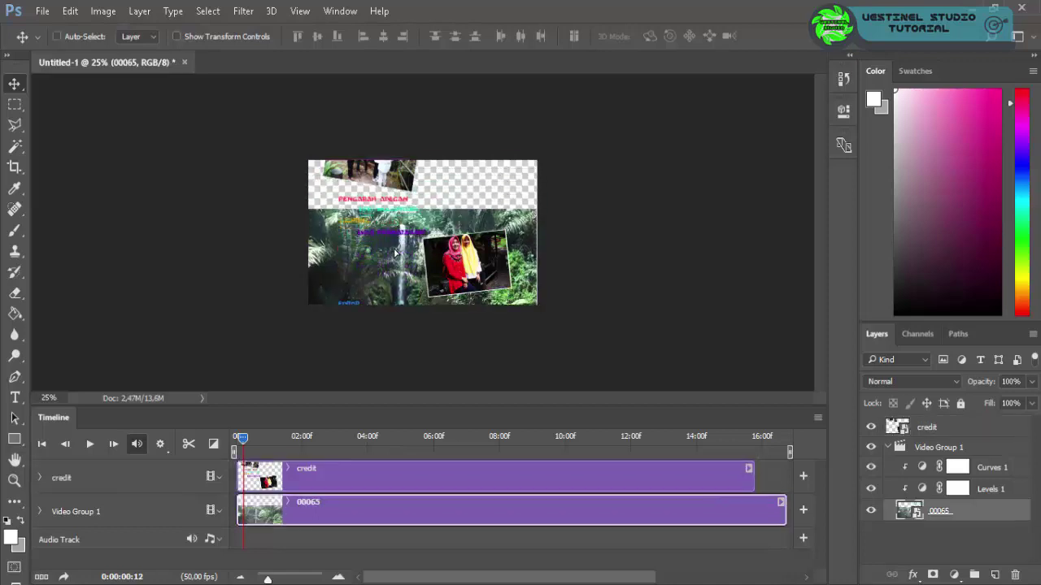
{"action": "key", "text": "ctrl+z"}
{"action": "left_click", "coordinate": [351, 181]}
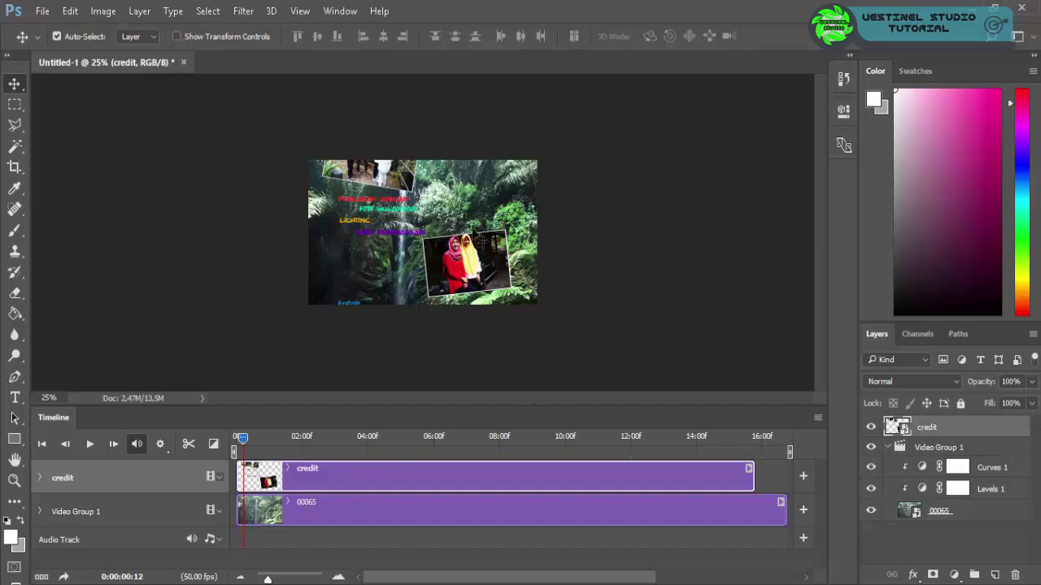
{"action": "left_click_drag", "start_coordinate": [600, 180], "coordinate": [599, 199]}
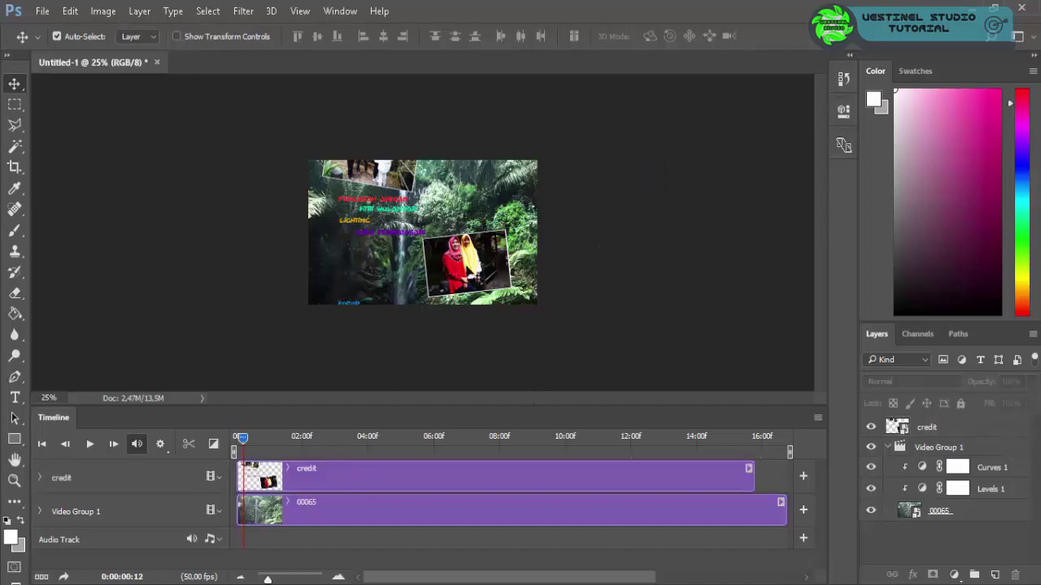
{"action": "mouse_move", "coordinate": [452, 270]}
{"action": "left_mouse_down"}
{"action": "mouse_move", "coordinate": [461, 358]}
{"action": "mouse_move", "coordinate": [439, 252]}
{"action": "mouse_move", "coordinate": [476, 244]}
{"action": "mouse_move", "coordinate": [454, 275]}
{"action": "mouse_move", "coordinate": [452, 320]}
{"action": "left_mouse_up"}
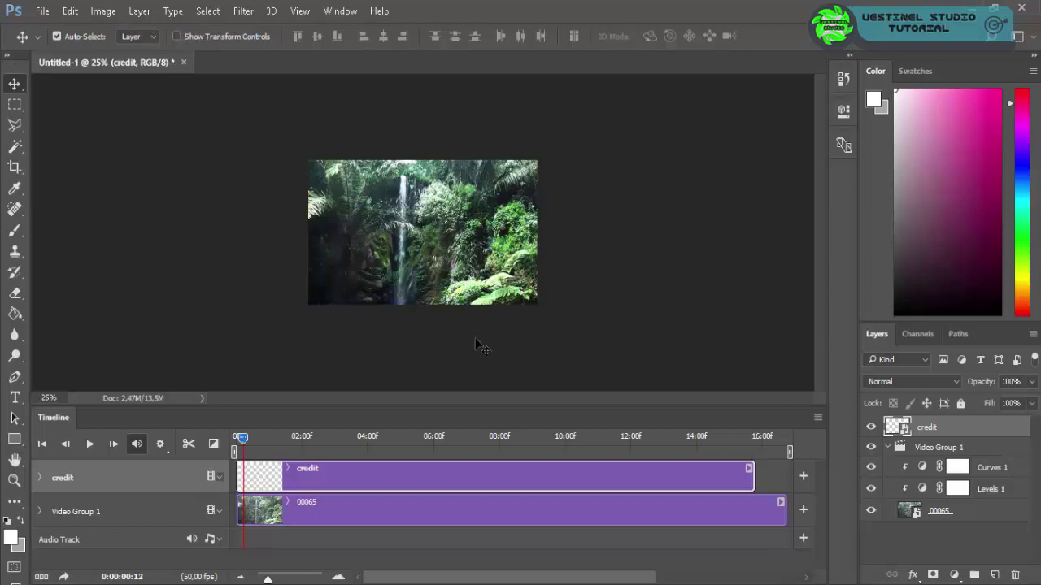
- Set a starting Transform keyframe on the credit layer and move the playhead to 15:24
{"action": "left_click", "coordinate": [39, 477]}
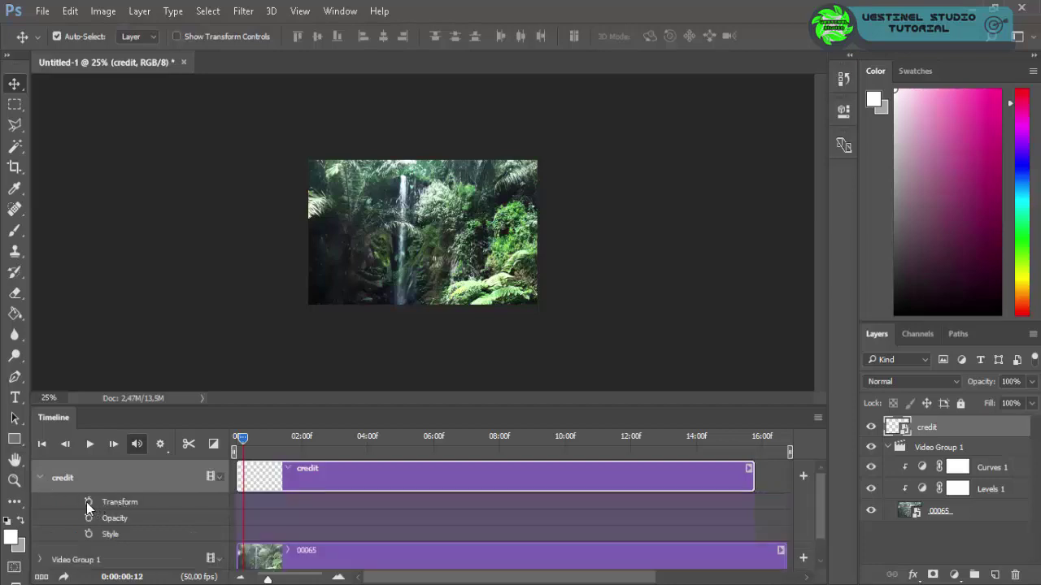
{"action": "left_click", "coordinate": [87, 502]}
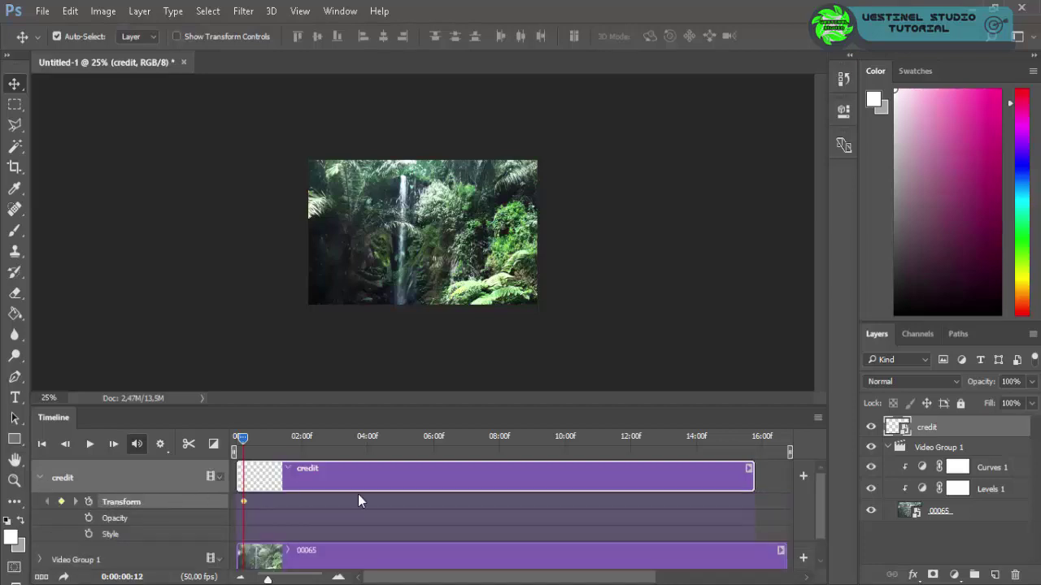
{"action": "left_click", "coordinate": [739, 439]}
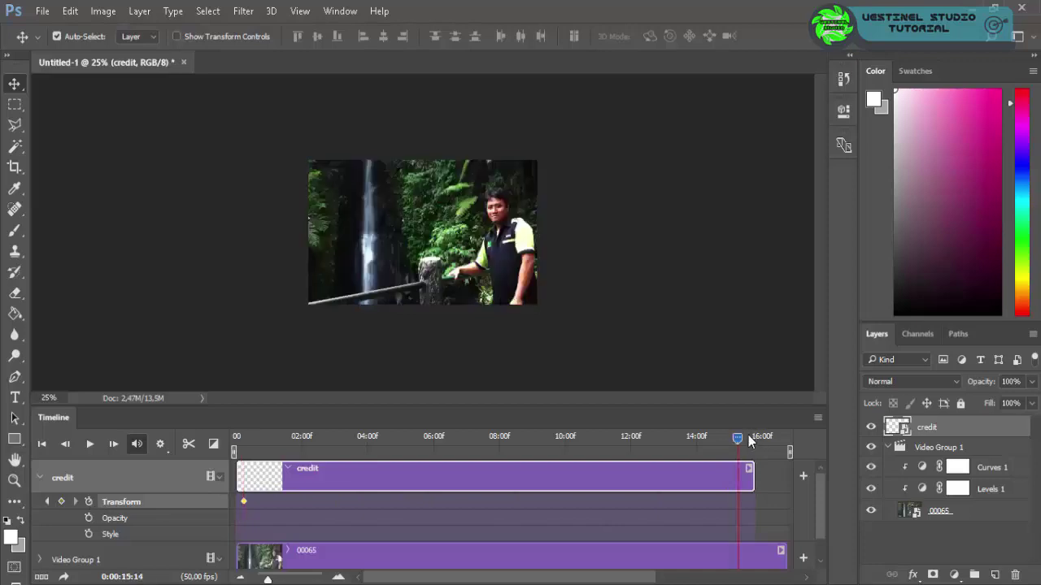
{"action": "left_click", "coordinate": [735, 439]}
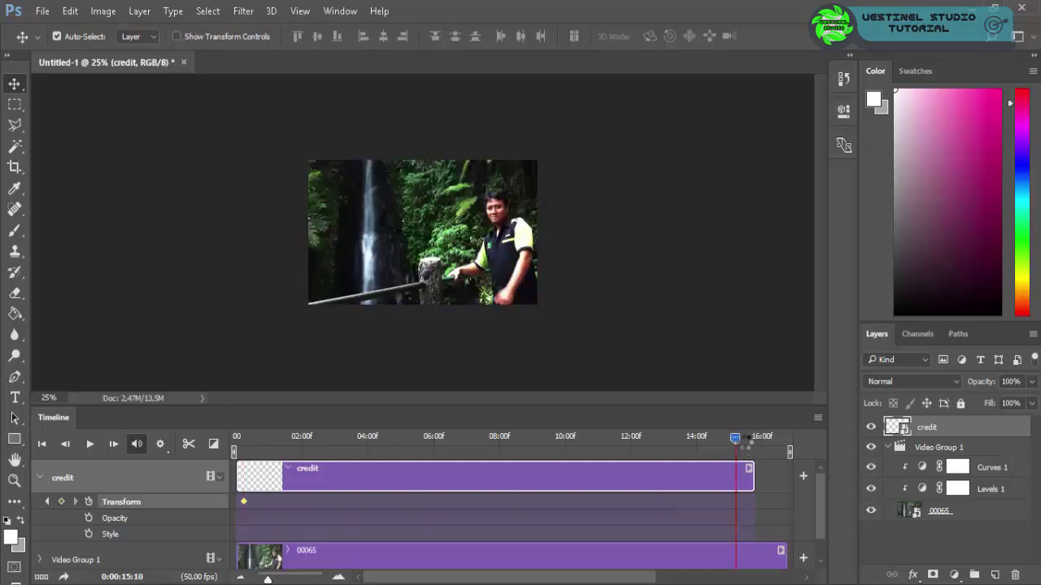
{"action": "left_click", "coordinate": [744, 439]}
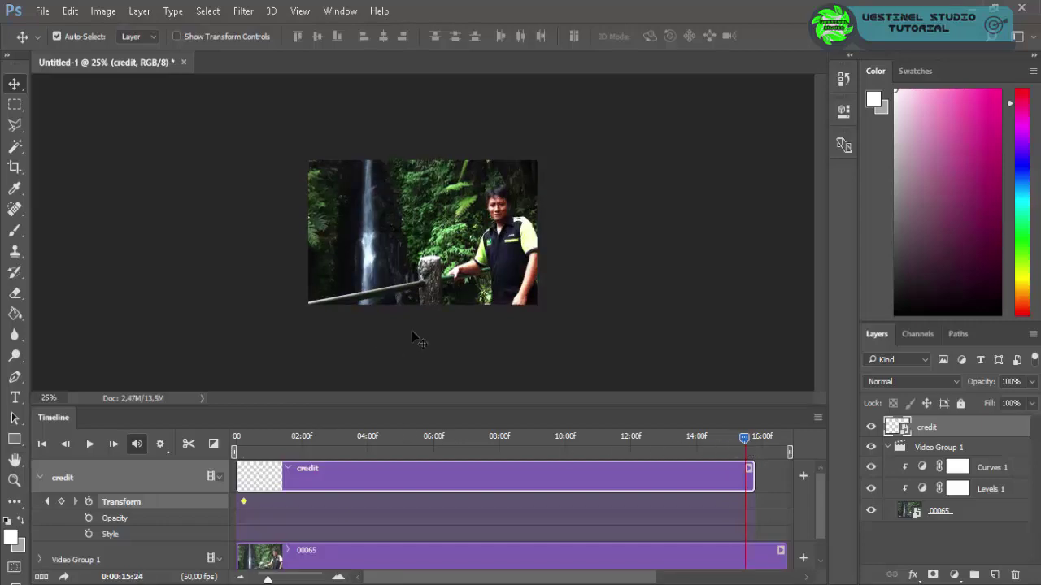
- At 15:24, move the credit overlay above the top of the frame as the ending keyframe
{"action": "key", "text": "ctrl"}
{"action": "key", "text": "ctrl+t"}
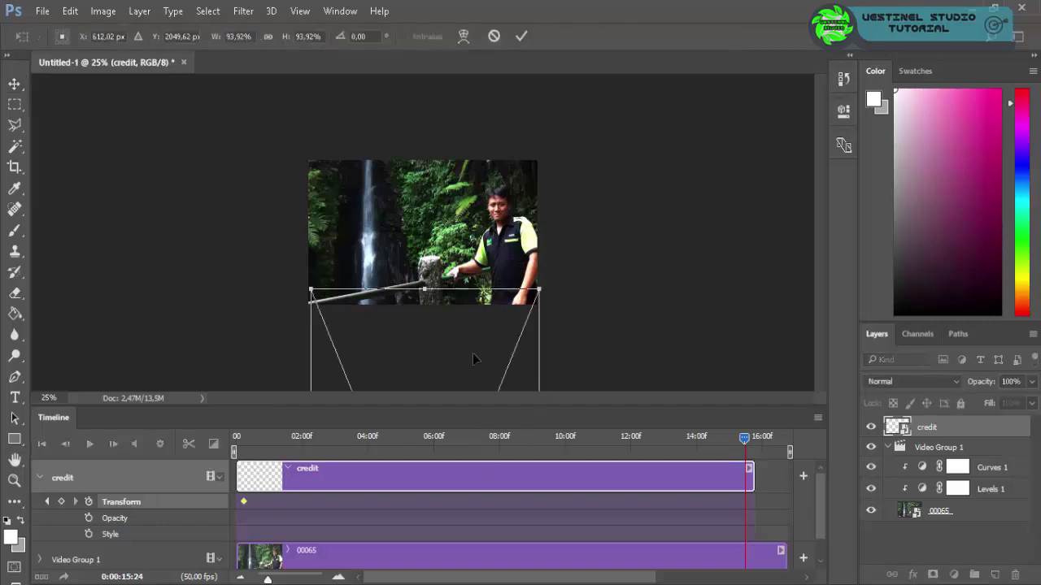
{"action": "left_click_drag", "start_coordinate": [506, 378], "coordinate": [454, 328]}
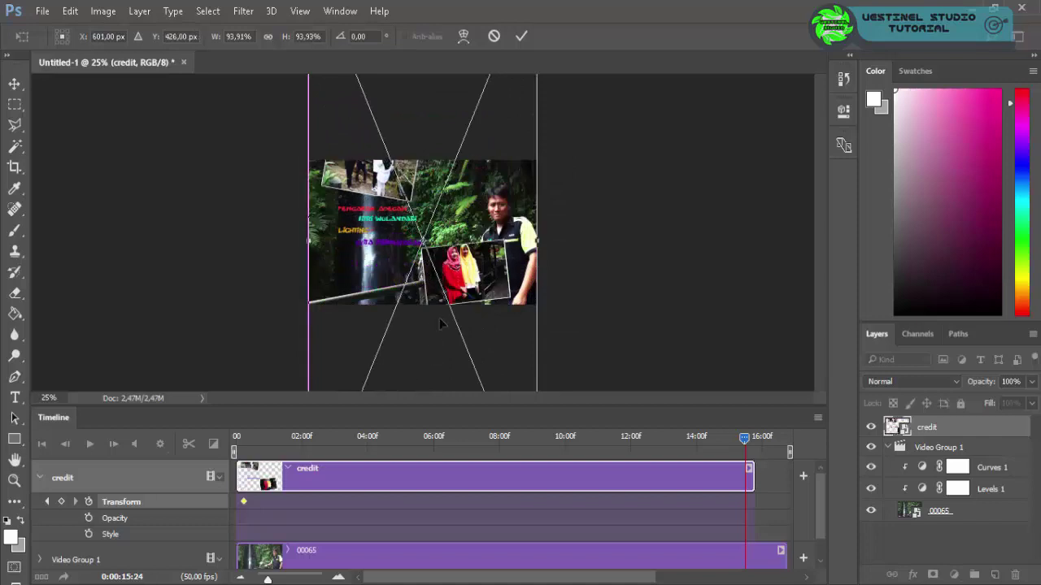
{"action": "mouse_move", "coordinate": [454, 327]}
{"action": "left_mouse_down"}
{"action": "mouse_move", "coordinate": [423, 324]}
{"action": "mouse_move", "coordinate": [423, 147]}
{"action": "mouse_move", "coordinate": [413, 127]}
{"action": "mouse_move", "coordinate": [422, 102]}
{"action": "left_mouse_up"}
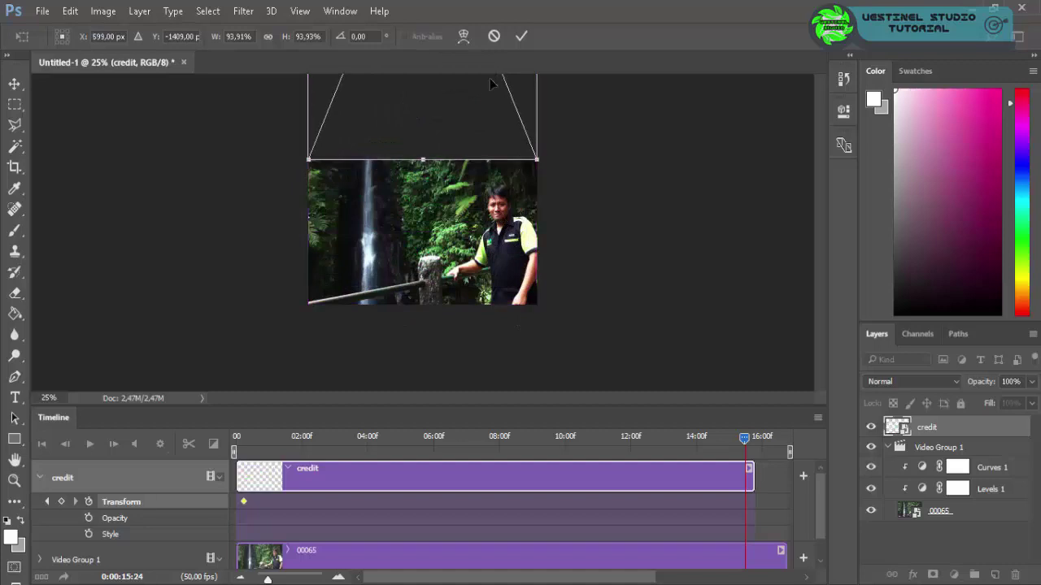
{"action": "left_click", "coordinate": [519, 39]}
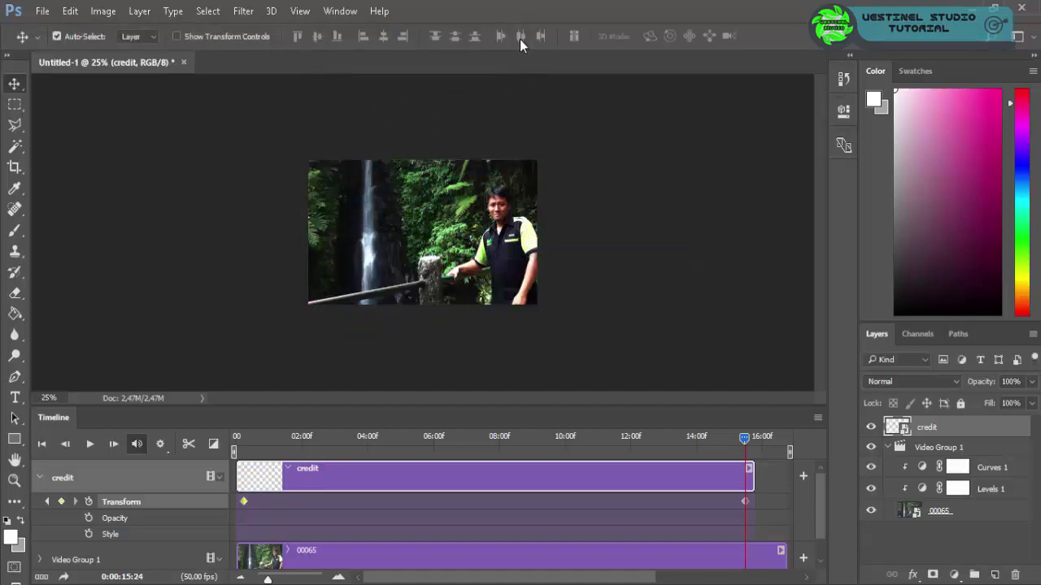
{"action": "left_click", "coordinate": [242, 439]}
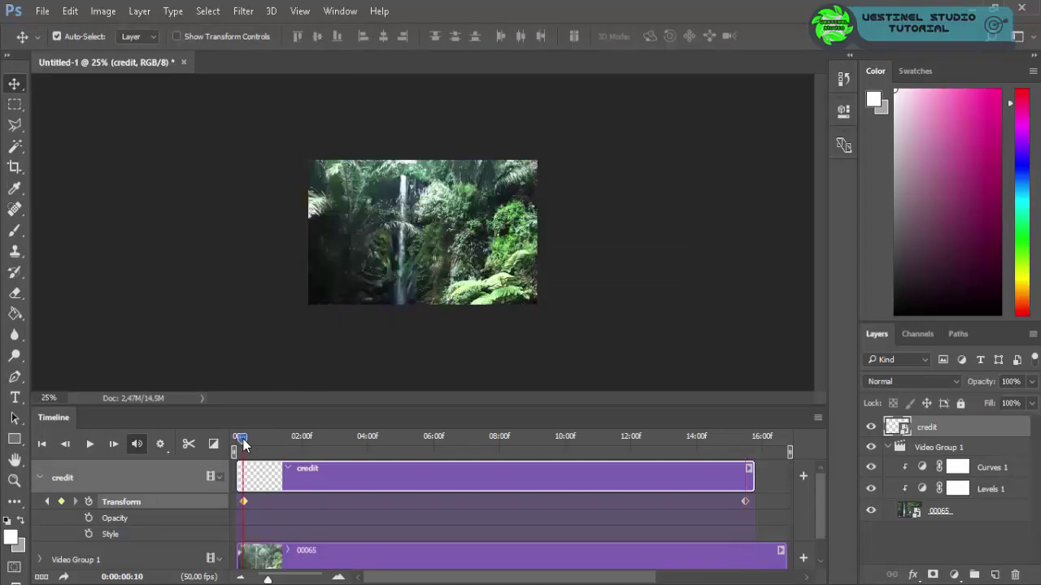
- Play the timeline to preview the credits scrolling up over the waterfall to 16:38
{"action": "left_click", "coordinate": [91, 444]}
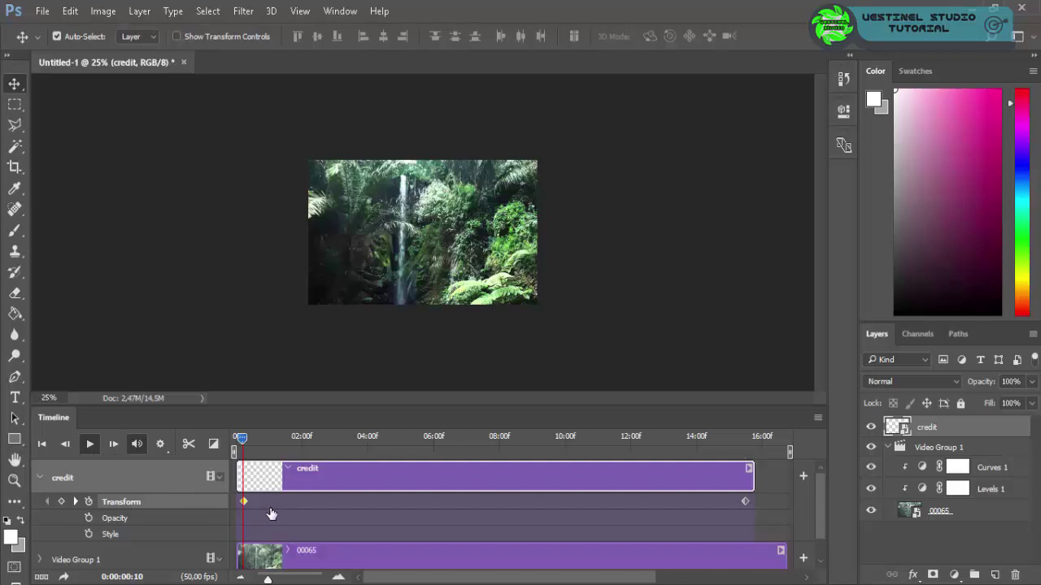
{"action": "key", "text": "space"}
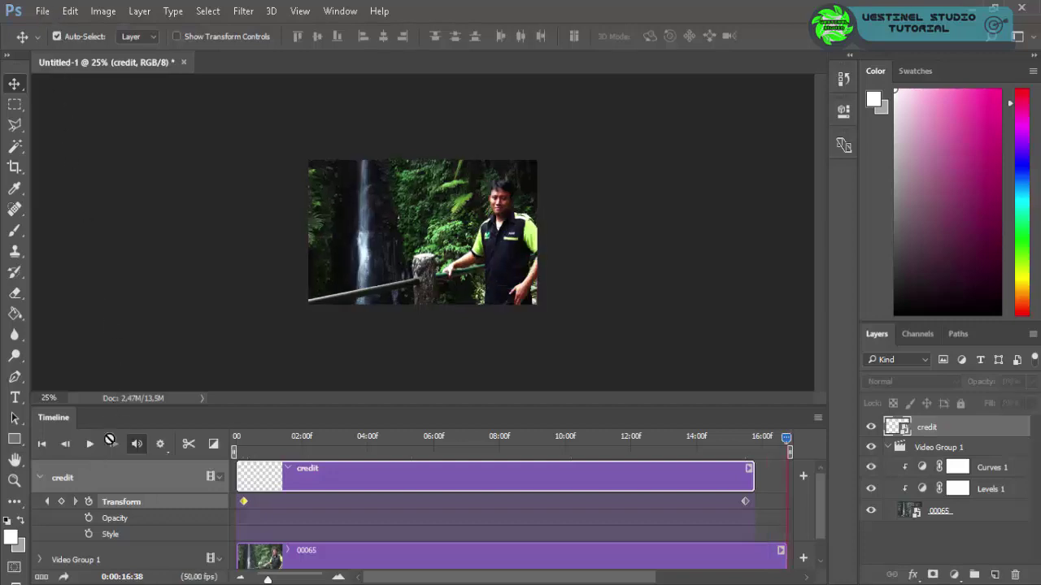
- Save As a PSD named 'credit compositing' in the bahan folder
{"action": "left_click", "coordinate": [45, 11]}
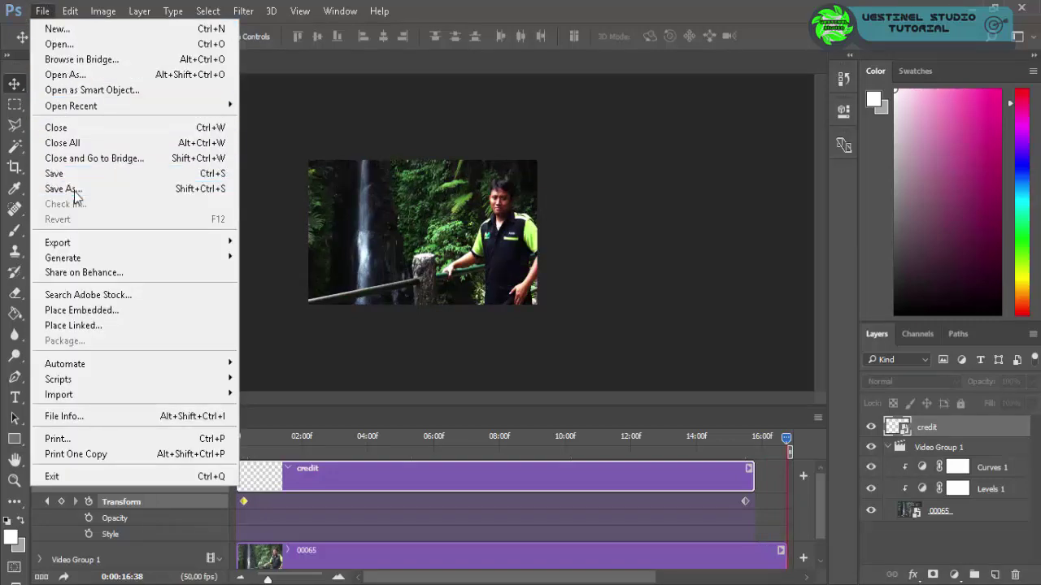
{"action": "left_click", "coordinate": [256, 265]}
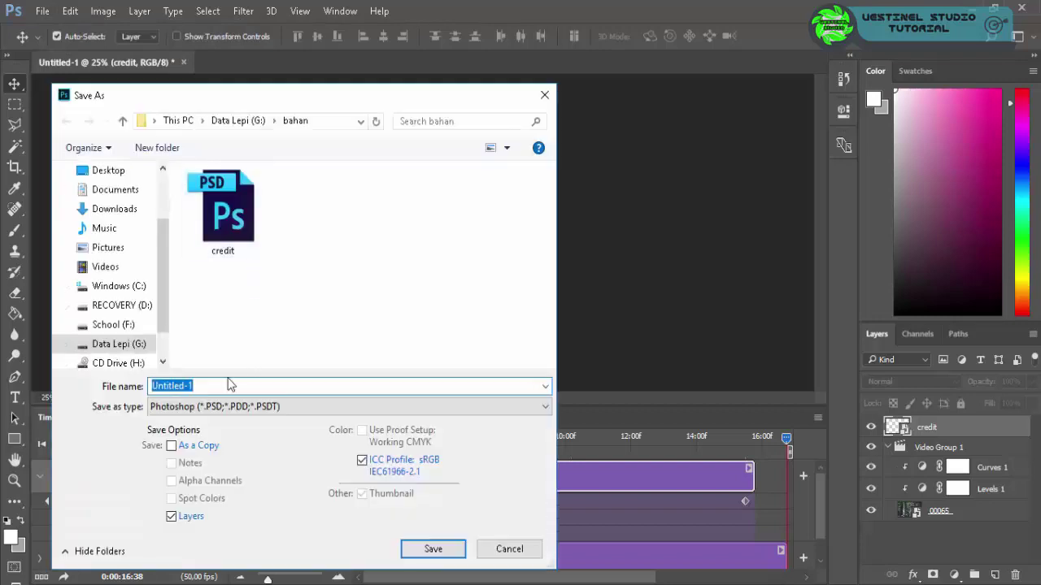
{"action": "left_click", "coordinate": [223, 215]}
{"action": "left_click", "coordinate": [199, 387]}
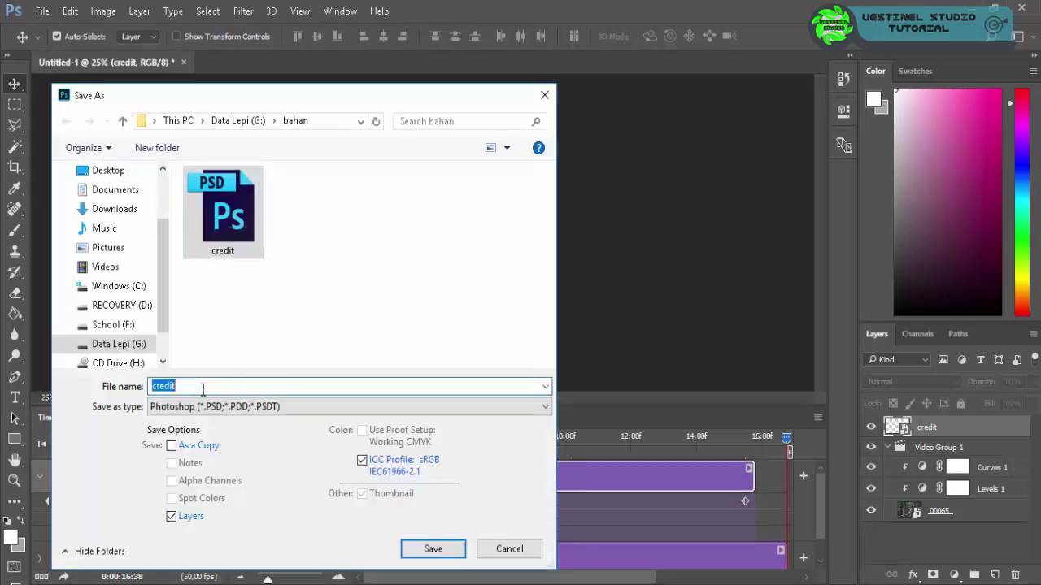
{"action": "type", "text": " bar"}
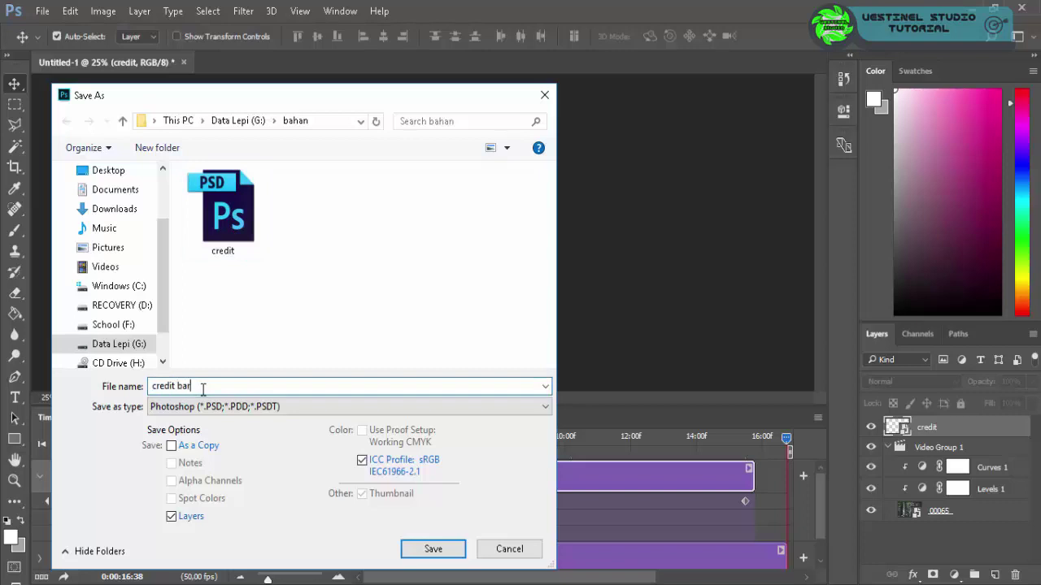
{"action": "key", "text": "BackSpace"}
{"action": "key", "text": "BackSpace"}
{"action": "key", "text": "BackSpace"}
{"action": "type", "text": "co"}
{"action": "type", "text": "mpositi"}
{"action": "type", "text": "ng"}
{"action": "left_click", "coordinate": [438, 550]}
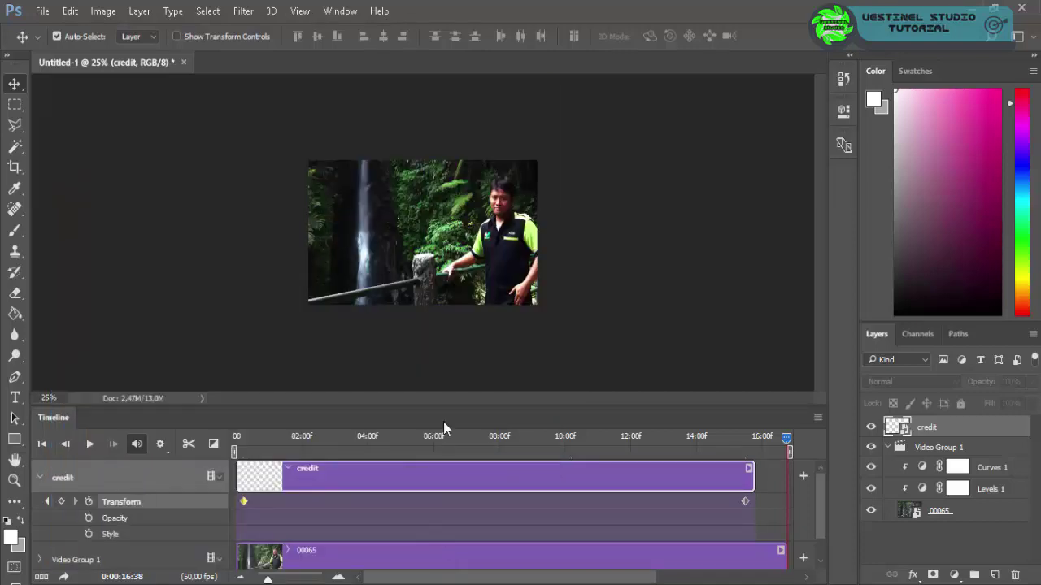
- Render the full timeline as H.264 High Quality 1220×720 'credit compositing.mp4' into G:\bahan
{"action": "left_click", "coordinate": [414, 252]}
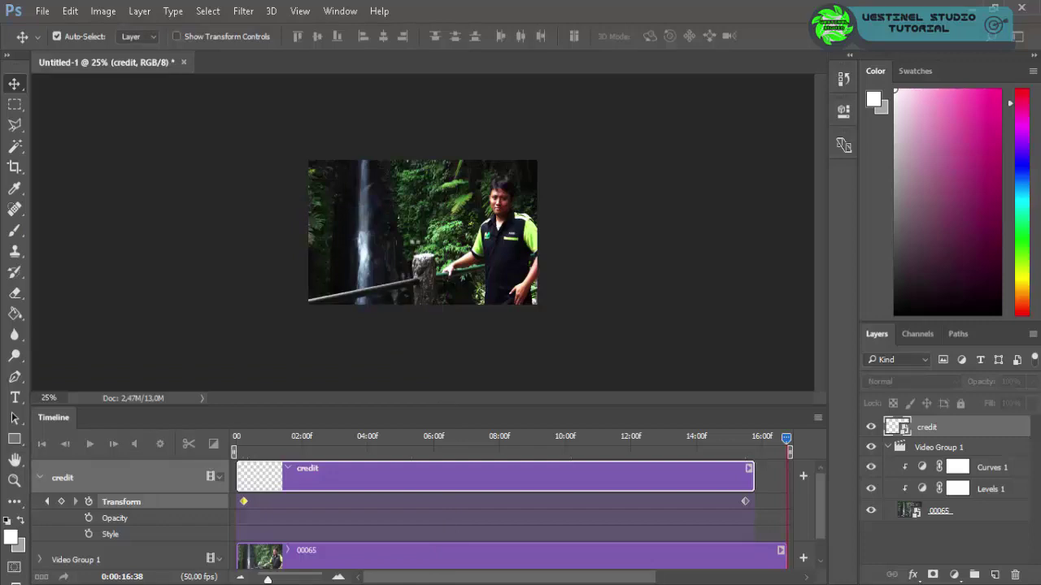
{"action": "left_click", "coordinate": [42, 10]}
{"action": "mouse_move", "coordinate": [57, 243]}
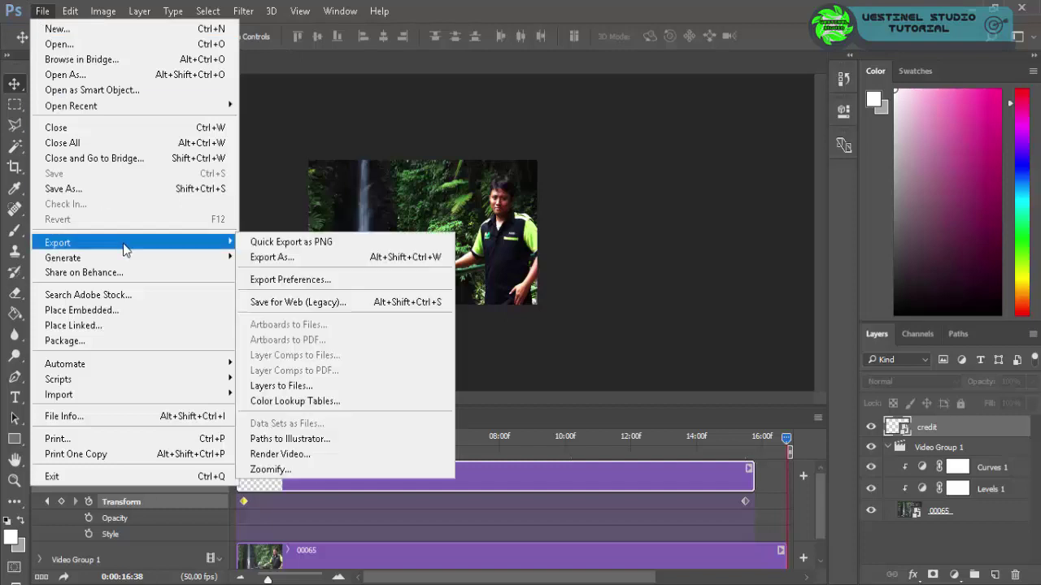
{"action": "left_click", "coordinate": [288, 453]}
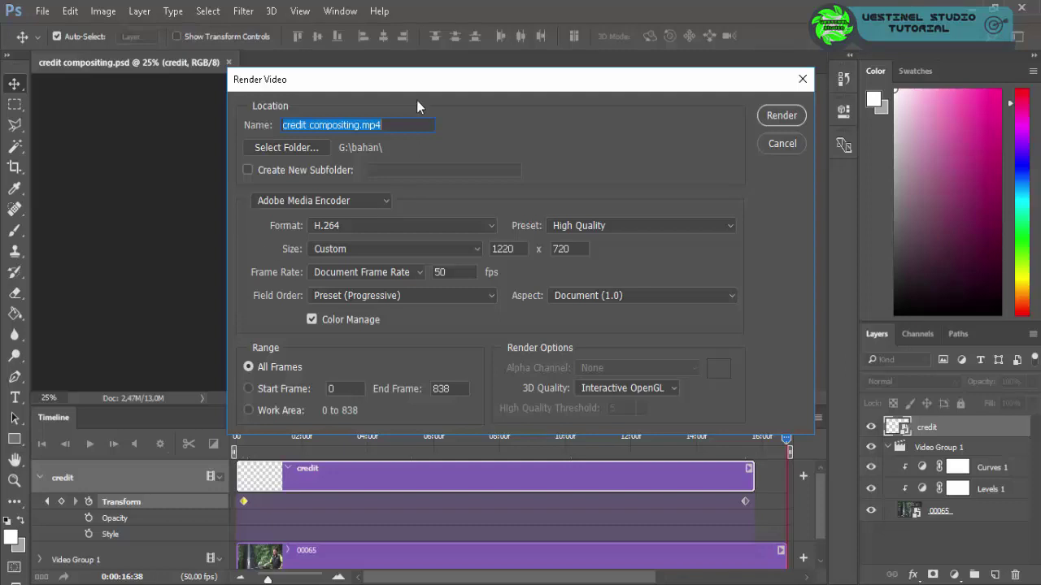
{"action": "left_click", "coordinate": [371, 125]}
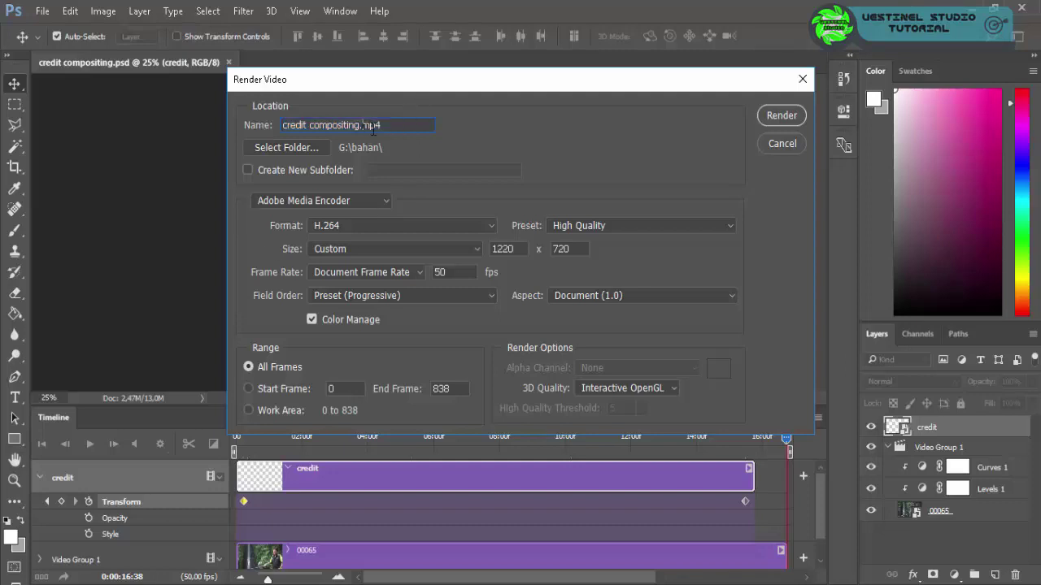
{"action": "left_click", "coordinate": [782, 115]}
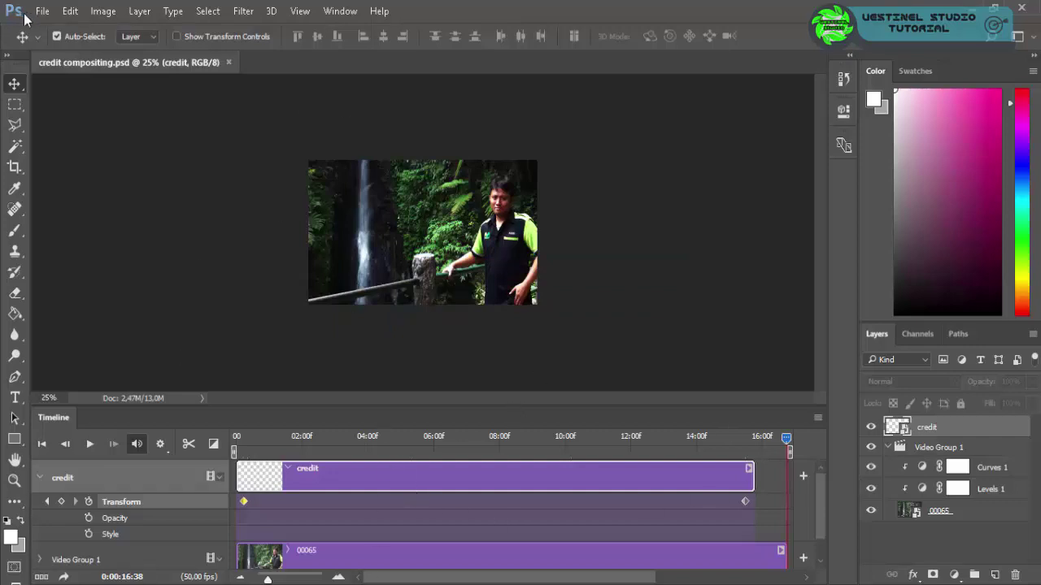
- Switch to the G:\bahan folder and select the rendered credit compositing video
{"action": "key", "text": "alt+Tab"}
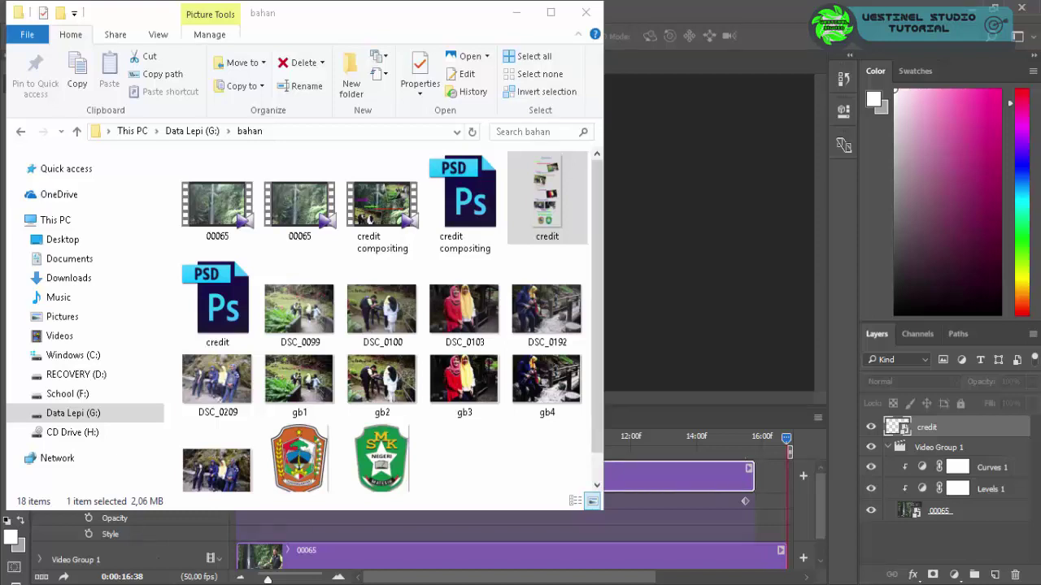
{"action": "left_click", "coordinate": [387, 234]}
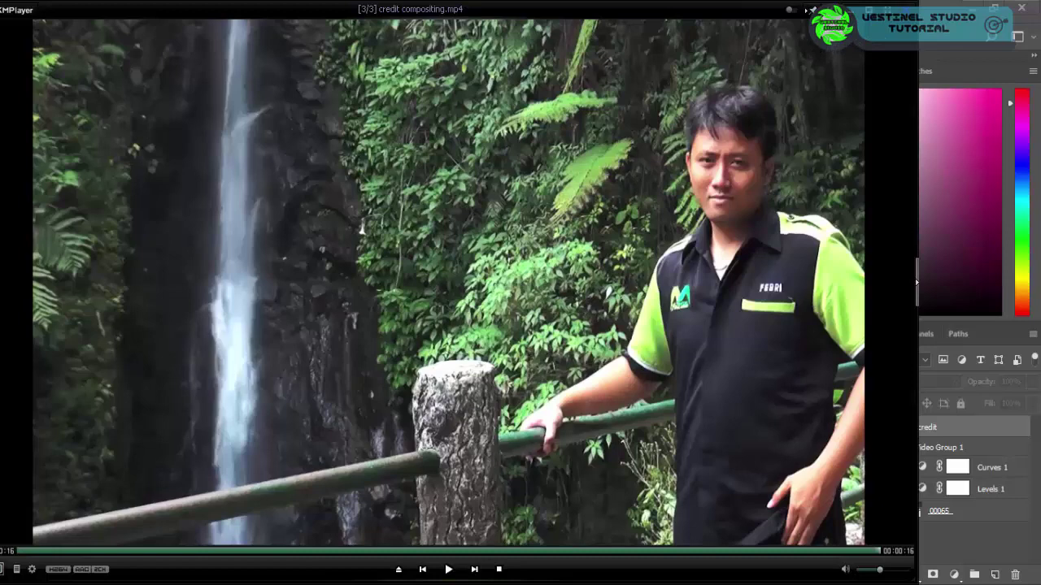
- Close KMPlayer once credit compositing.mp4 finishes playing
{"action": "key", "text": "alt+F4"}
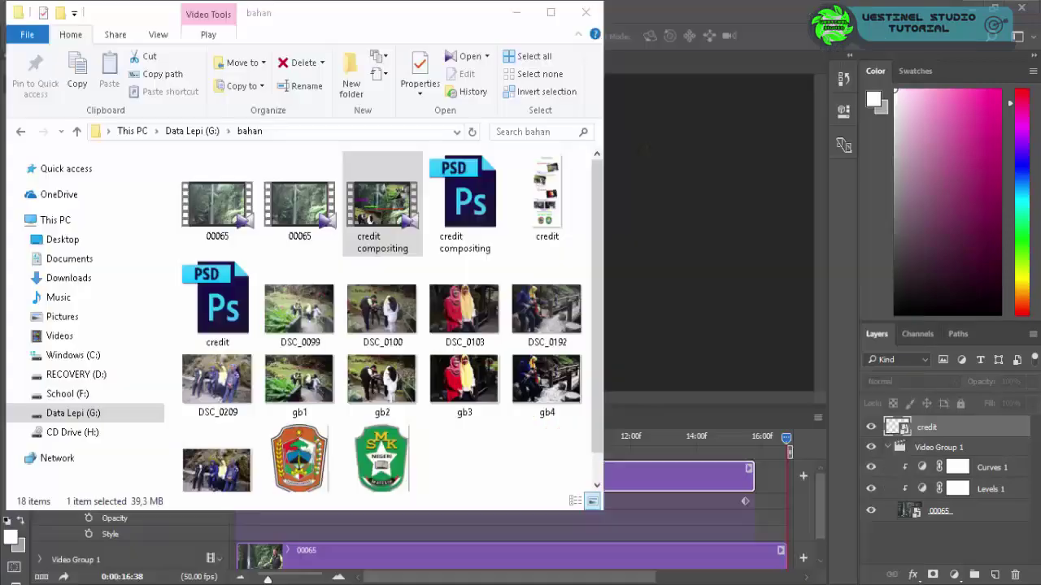